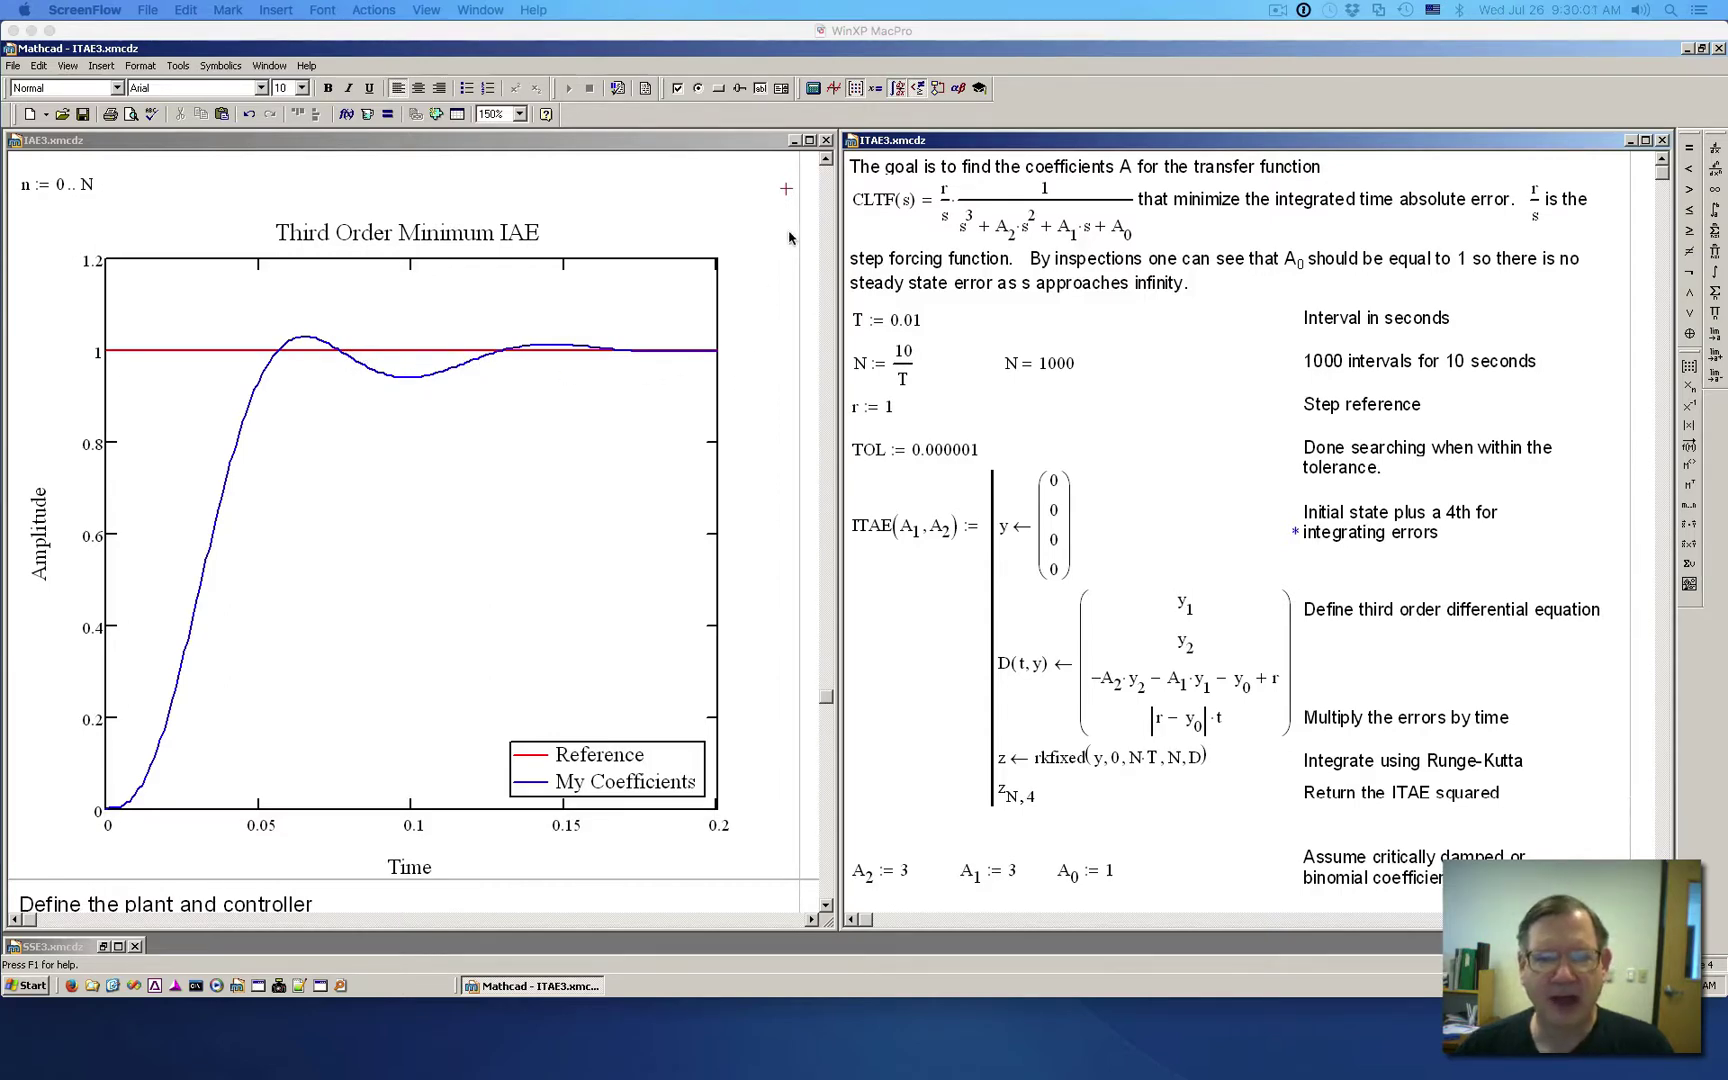
# - Compare the IAE and ITAE worksheets, from their error function definitions to the coefficients solved with Minerr
pyautogui.click(826, 186)
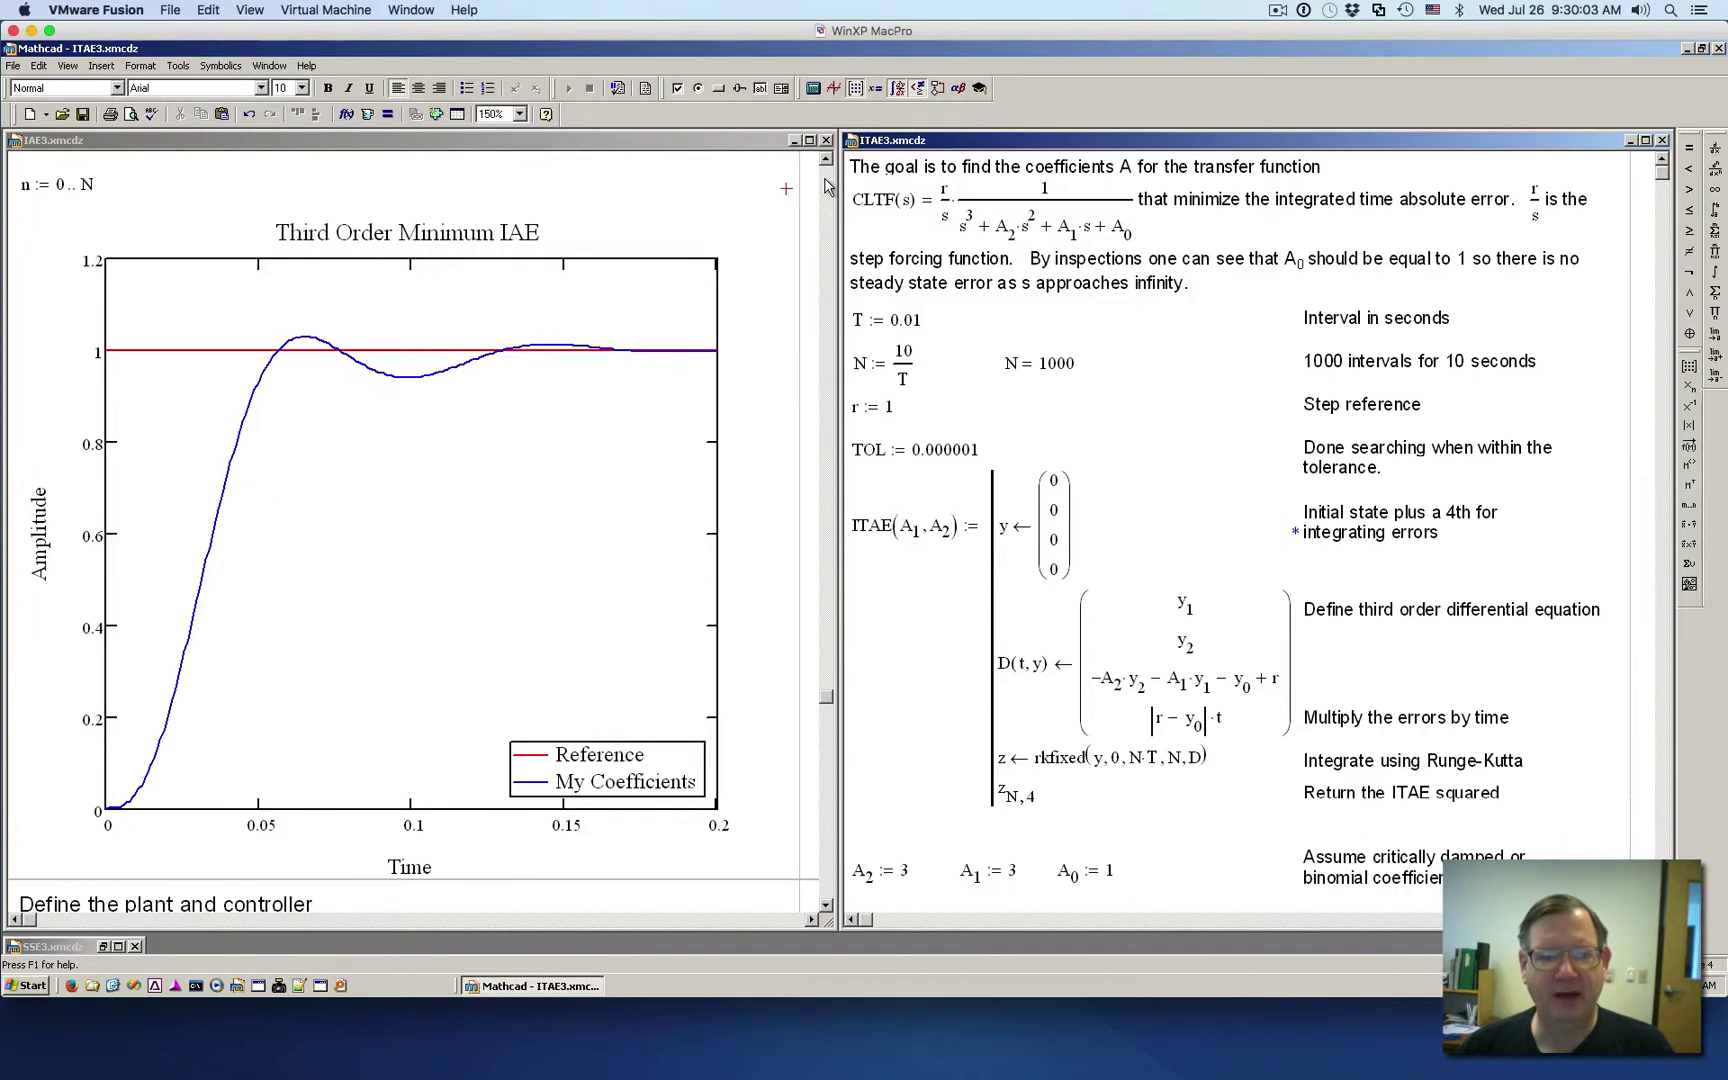
pyautogui.moveTo(826, 186); pyautogui.dragTo(826, 186)
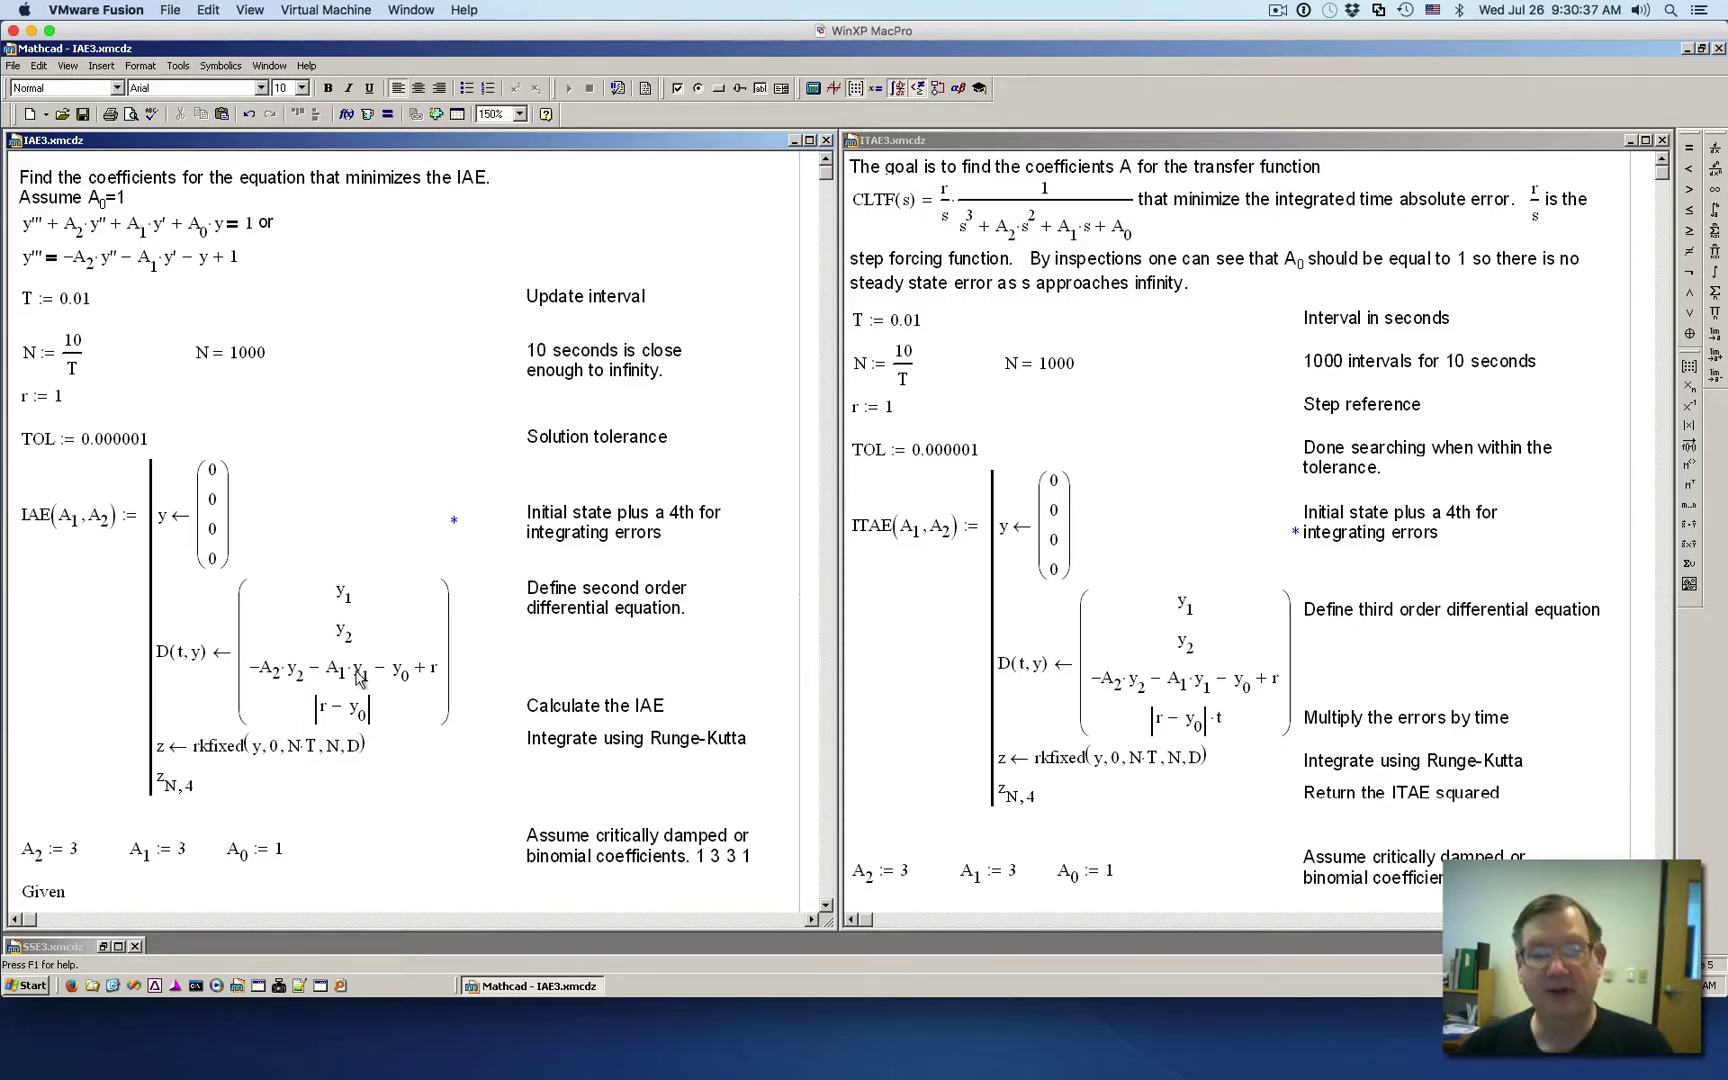
pyautogui.click(826, 873)
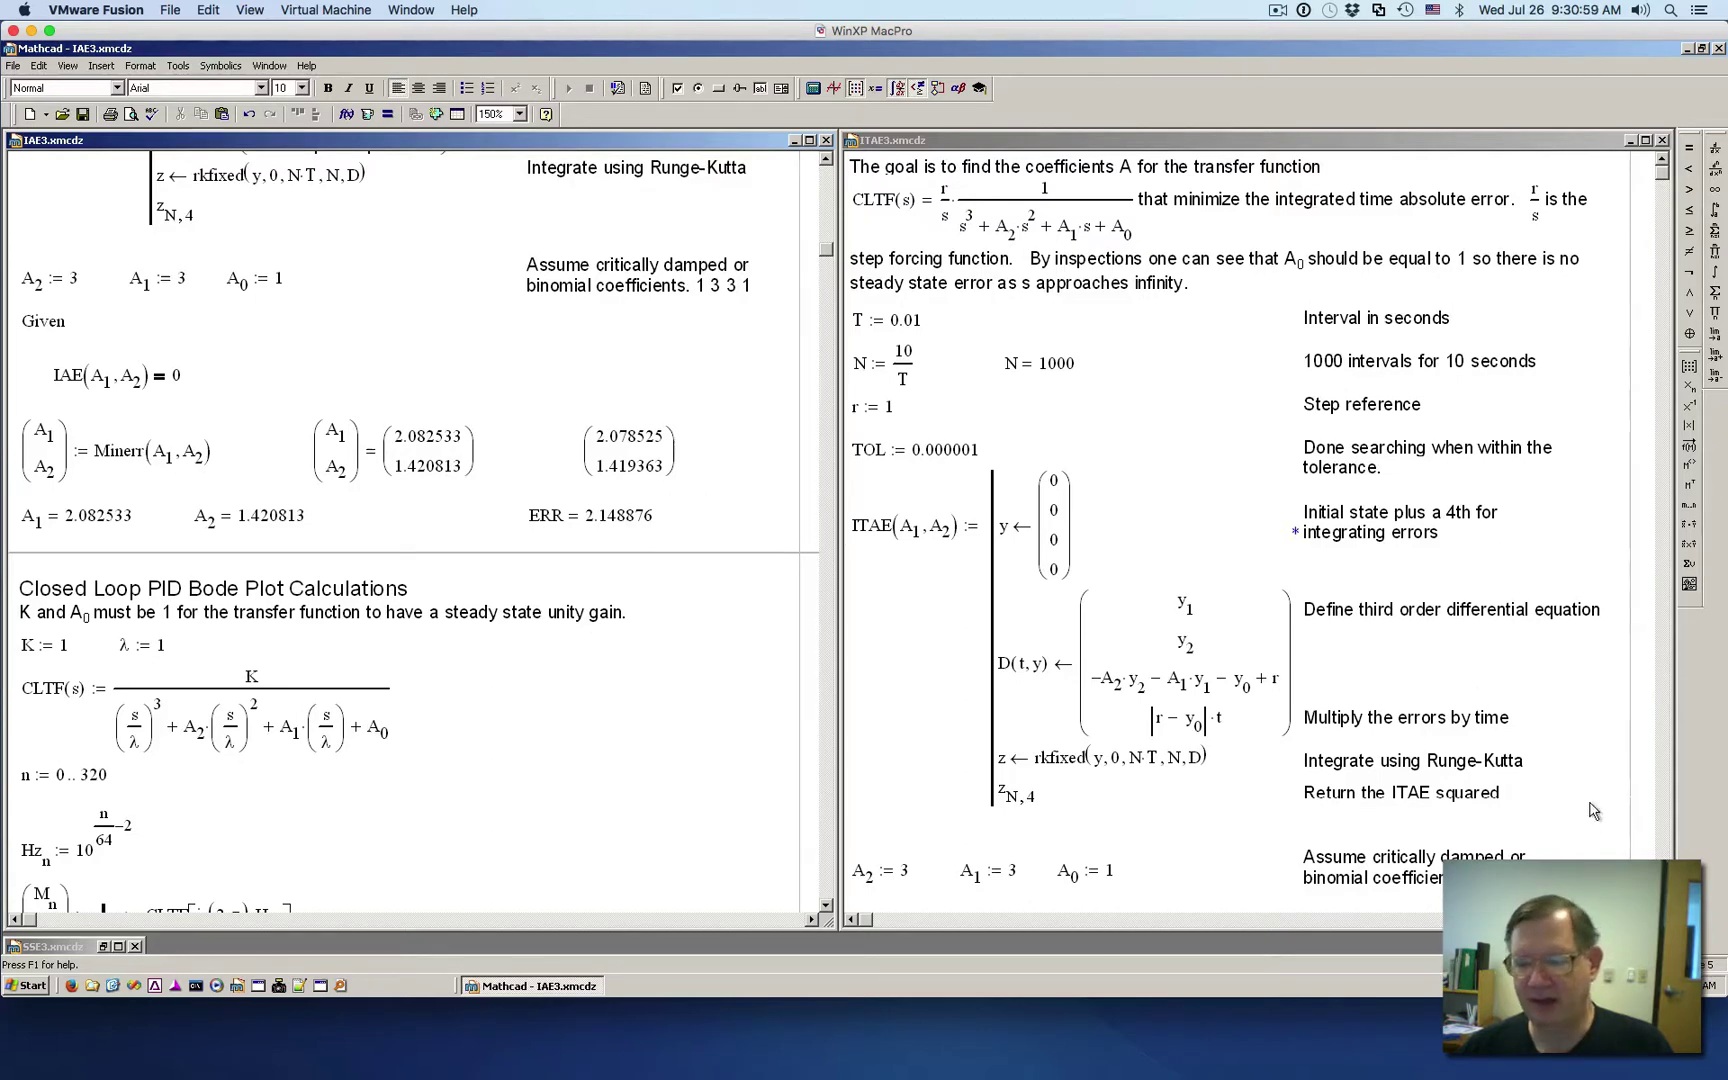
pyautogui.click(1660, 855)
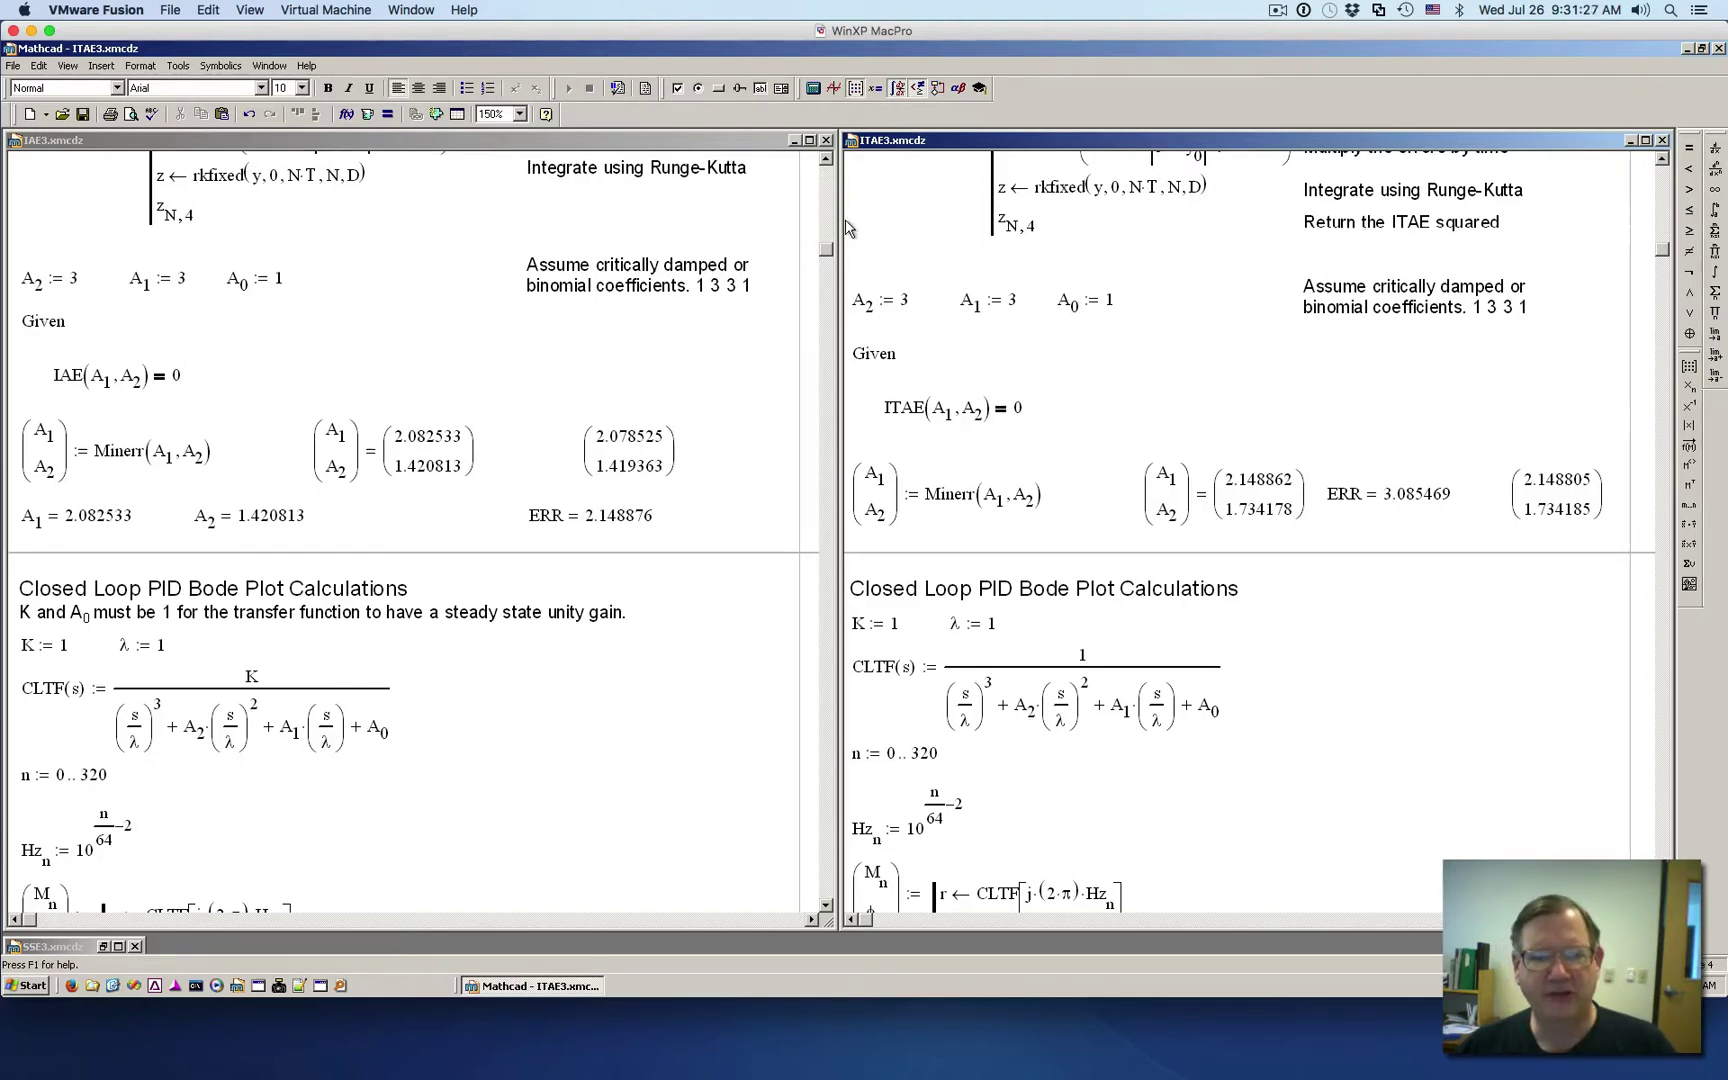
pyautogui.click(830, 187)
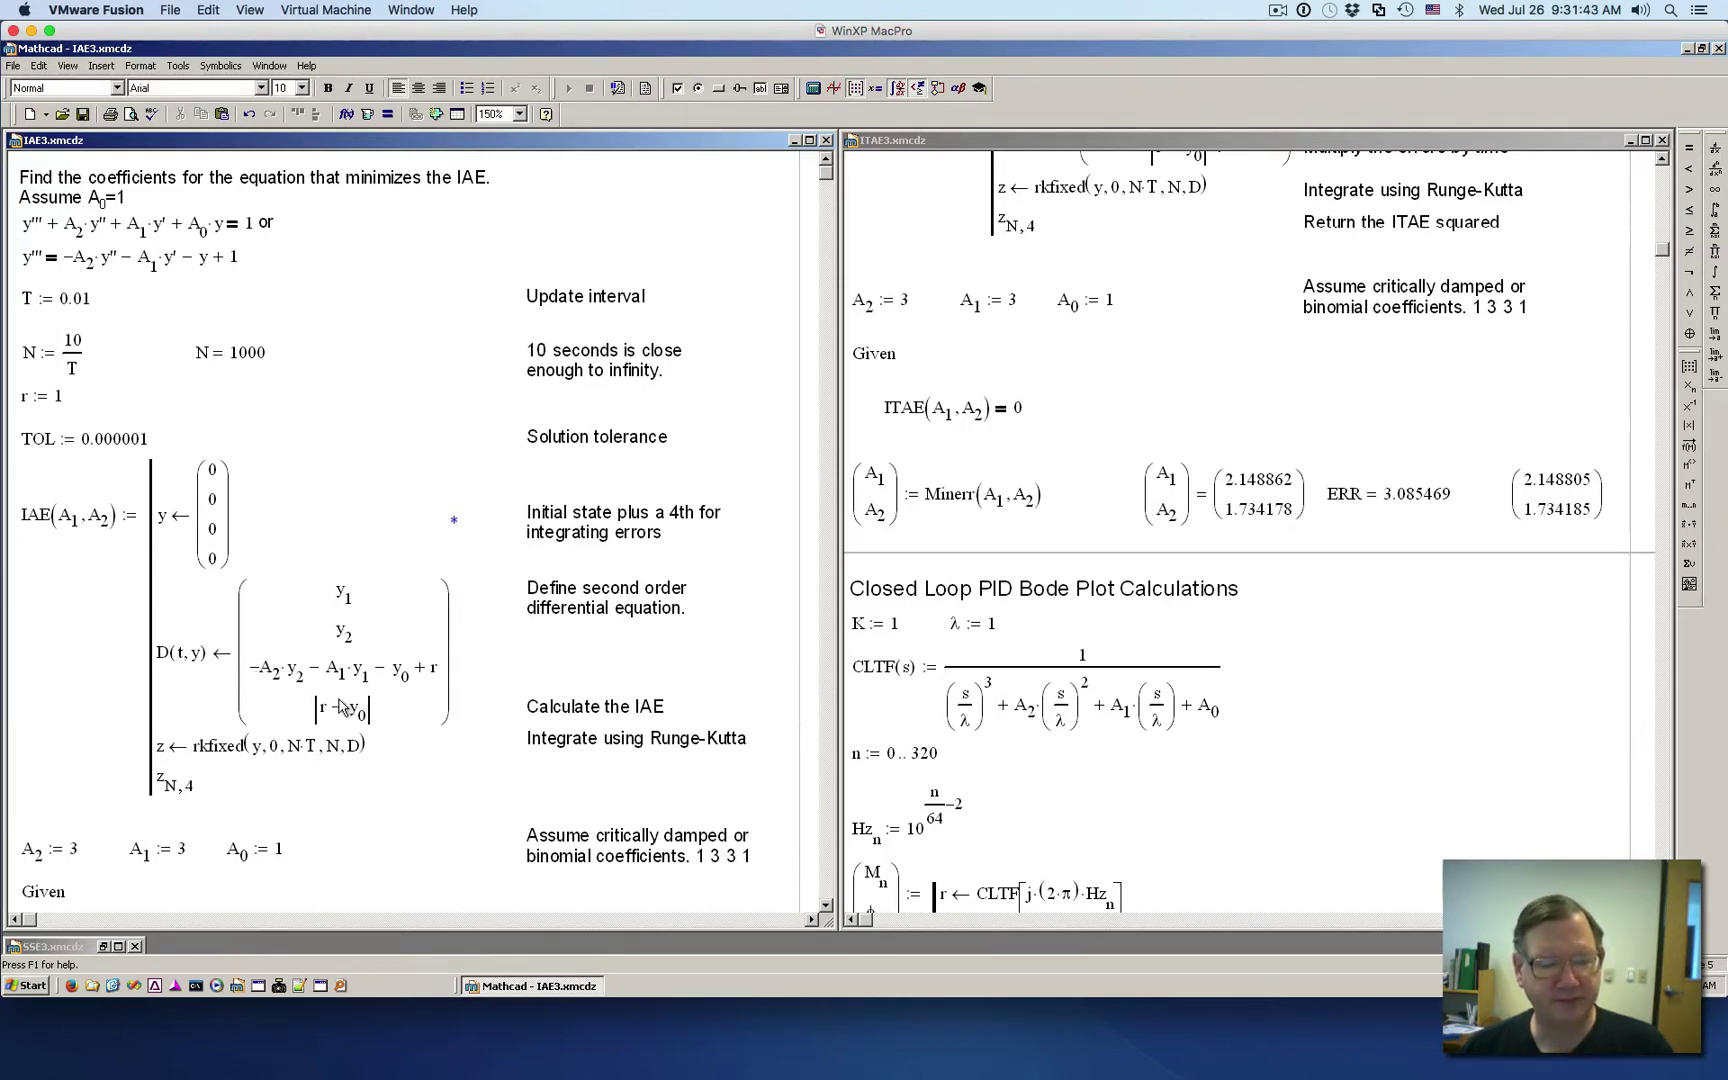
pyautogui.scroll(-2, 354, 735)
pyautogui.scroll(-3, 358, 742)
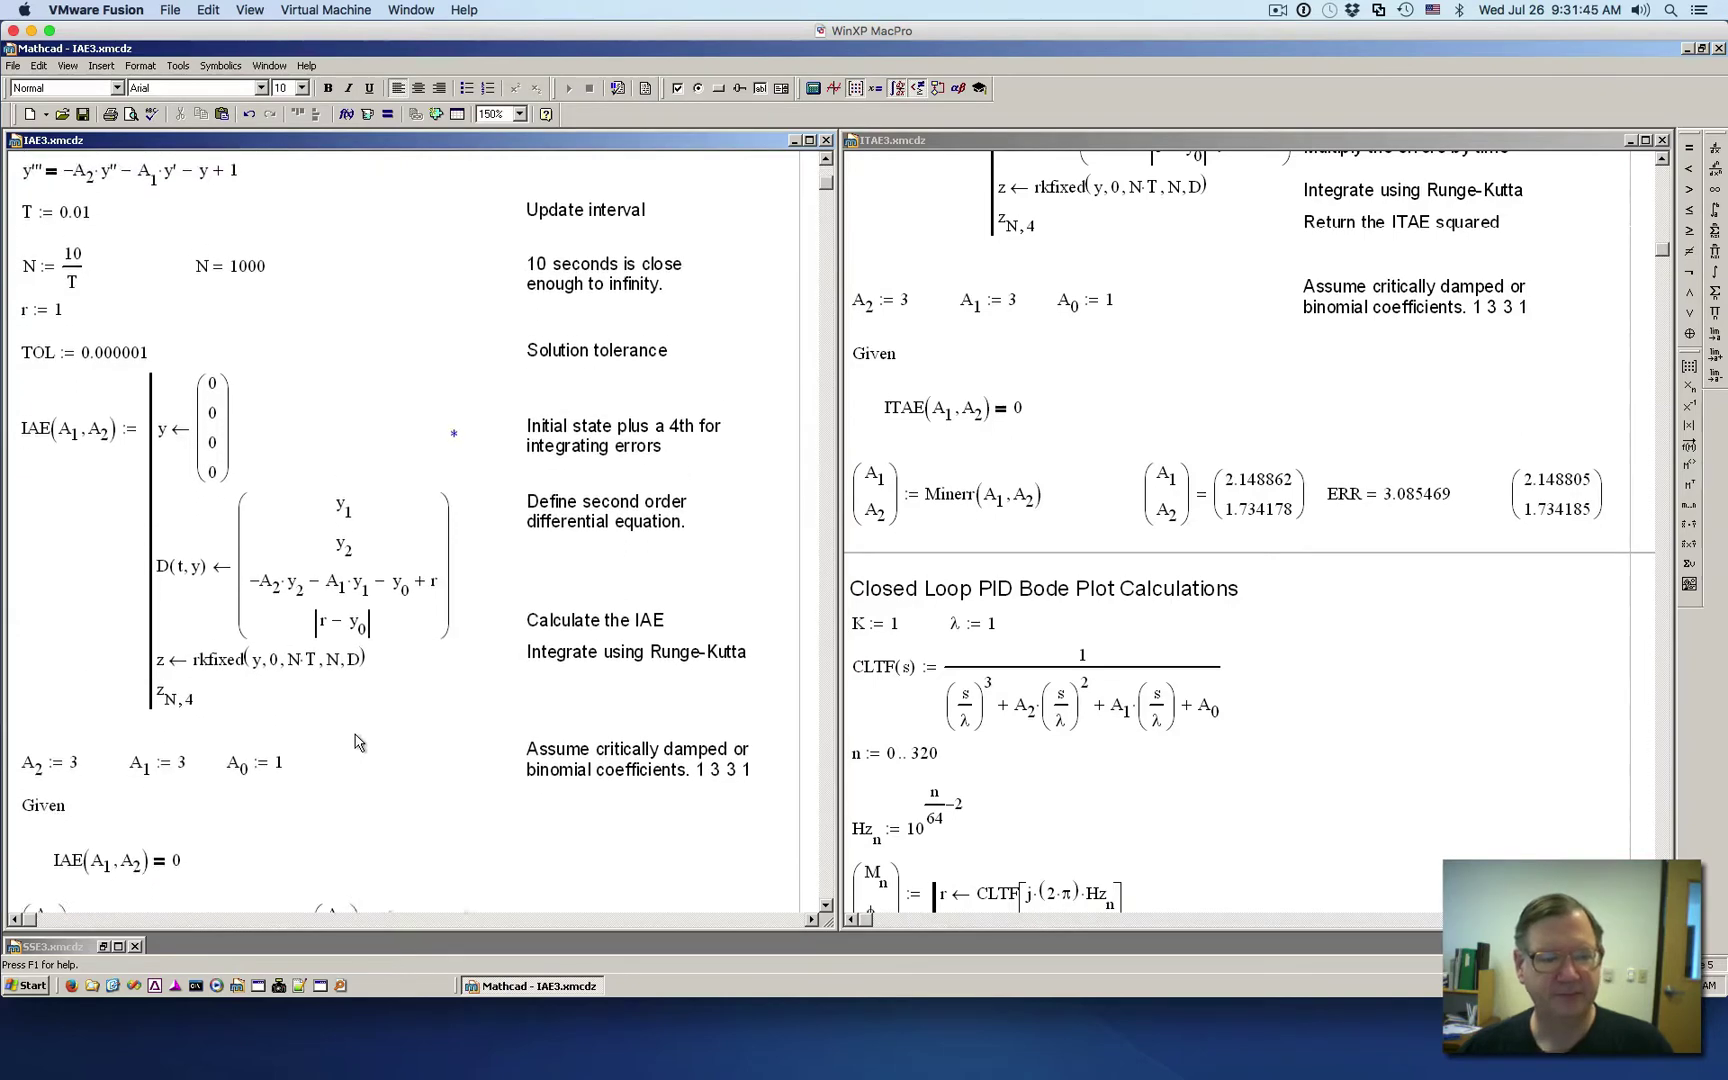
pyautogui.scroll(-5, 358, 742)
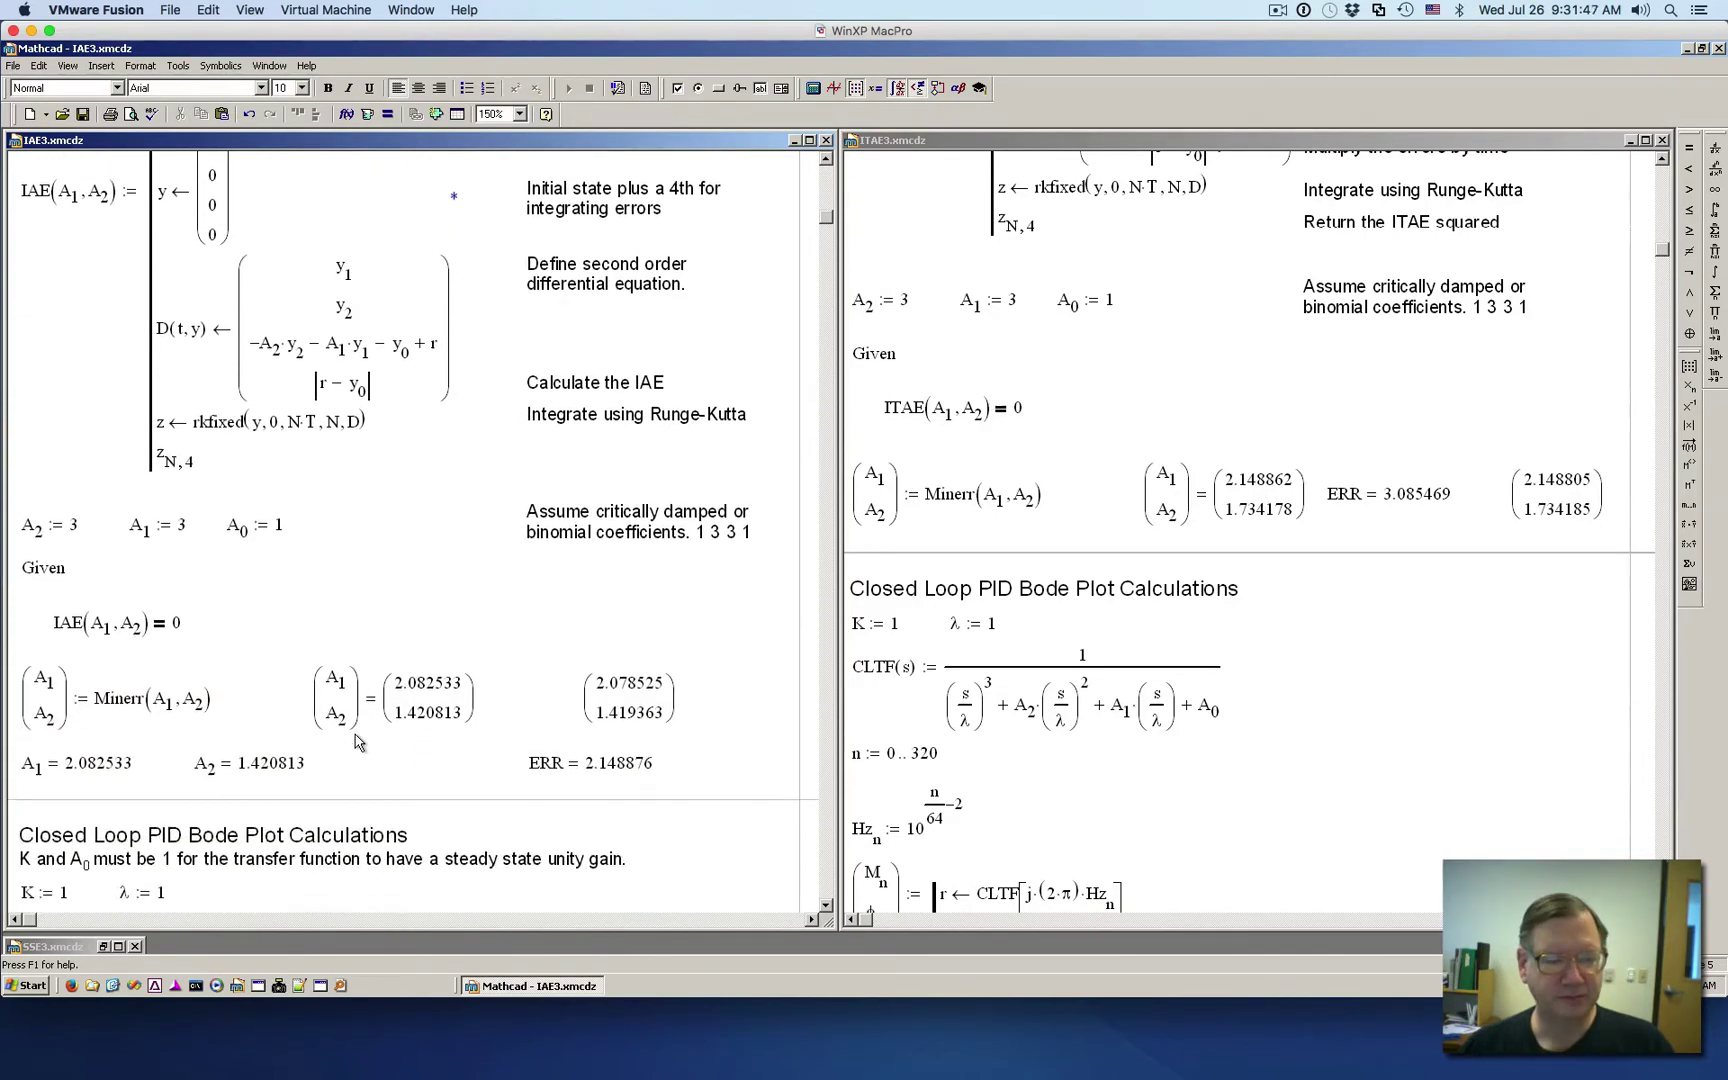
pyautogui.scroll(-1, 357, 740)
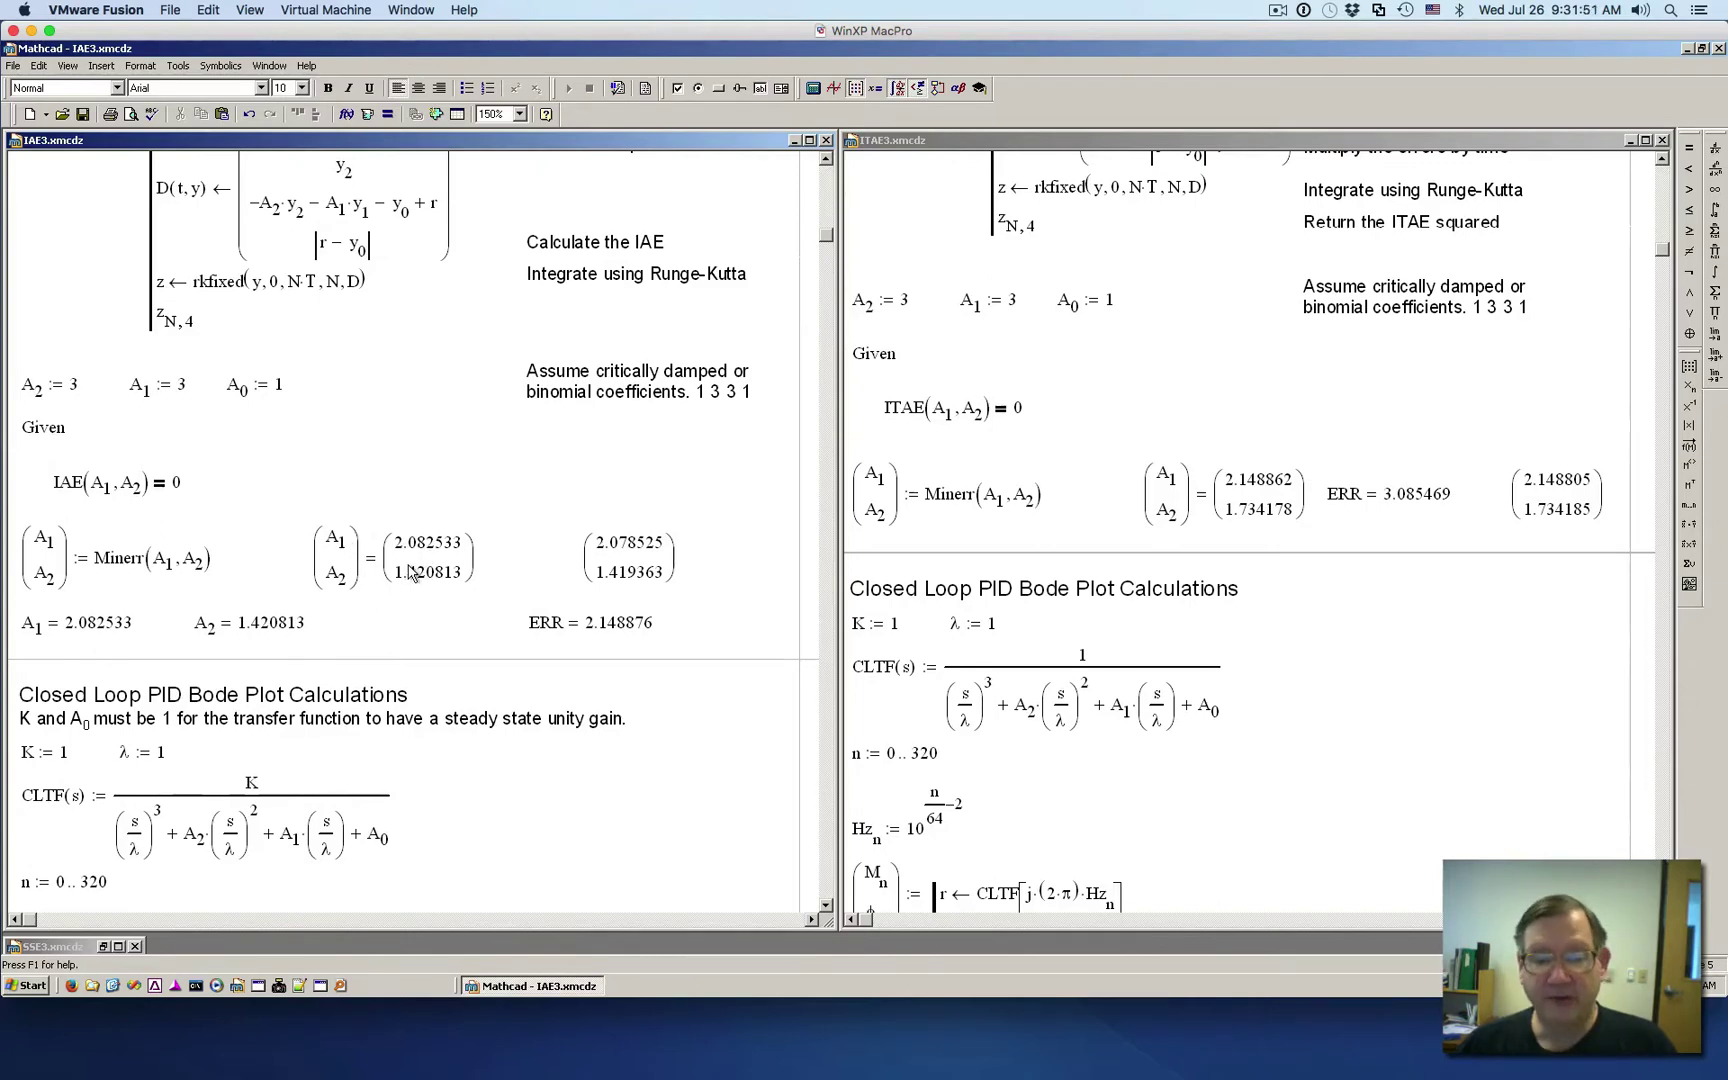
pyautogui.scroll(-1, 411, 571)
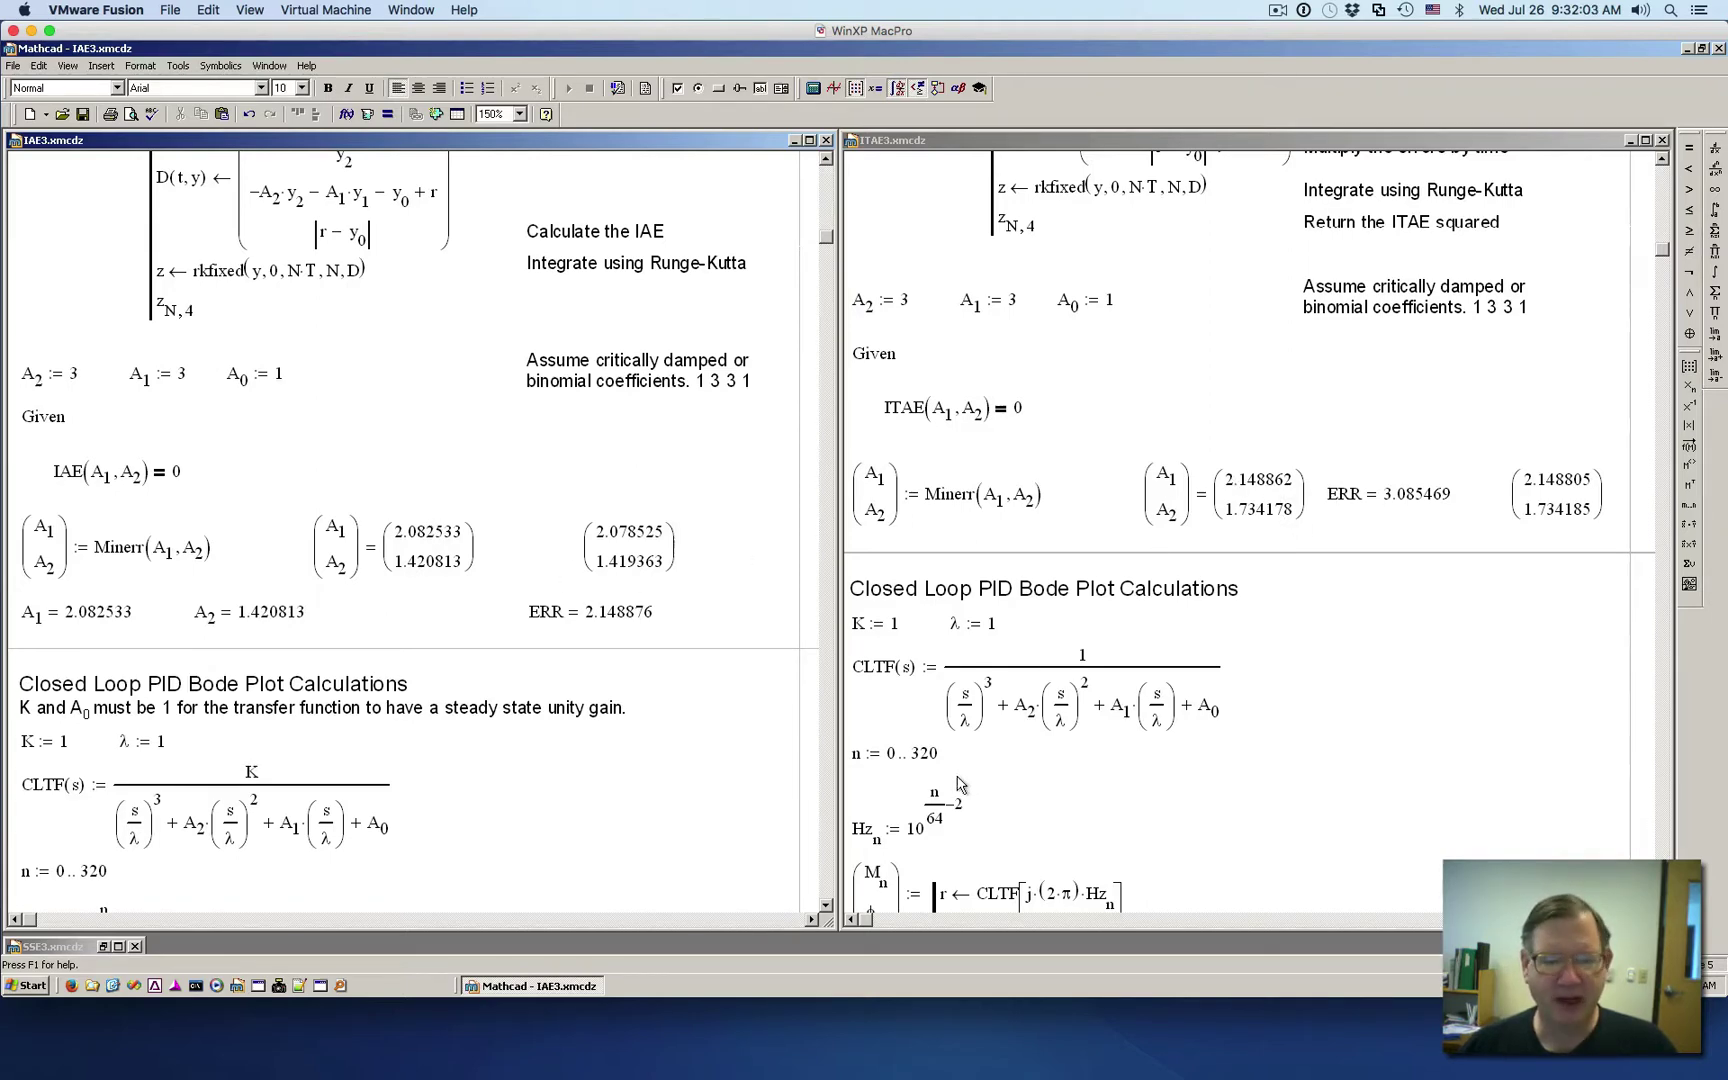
# - Examine the IAE worksheet's closed loop transfer function, Bode plot calculations and frequency response plot
pyautogui.scroll(-5, 754, 786)
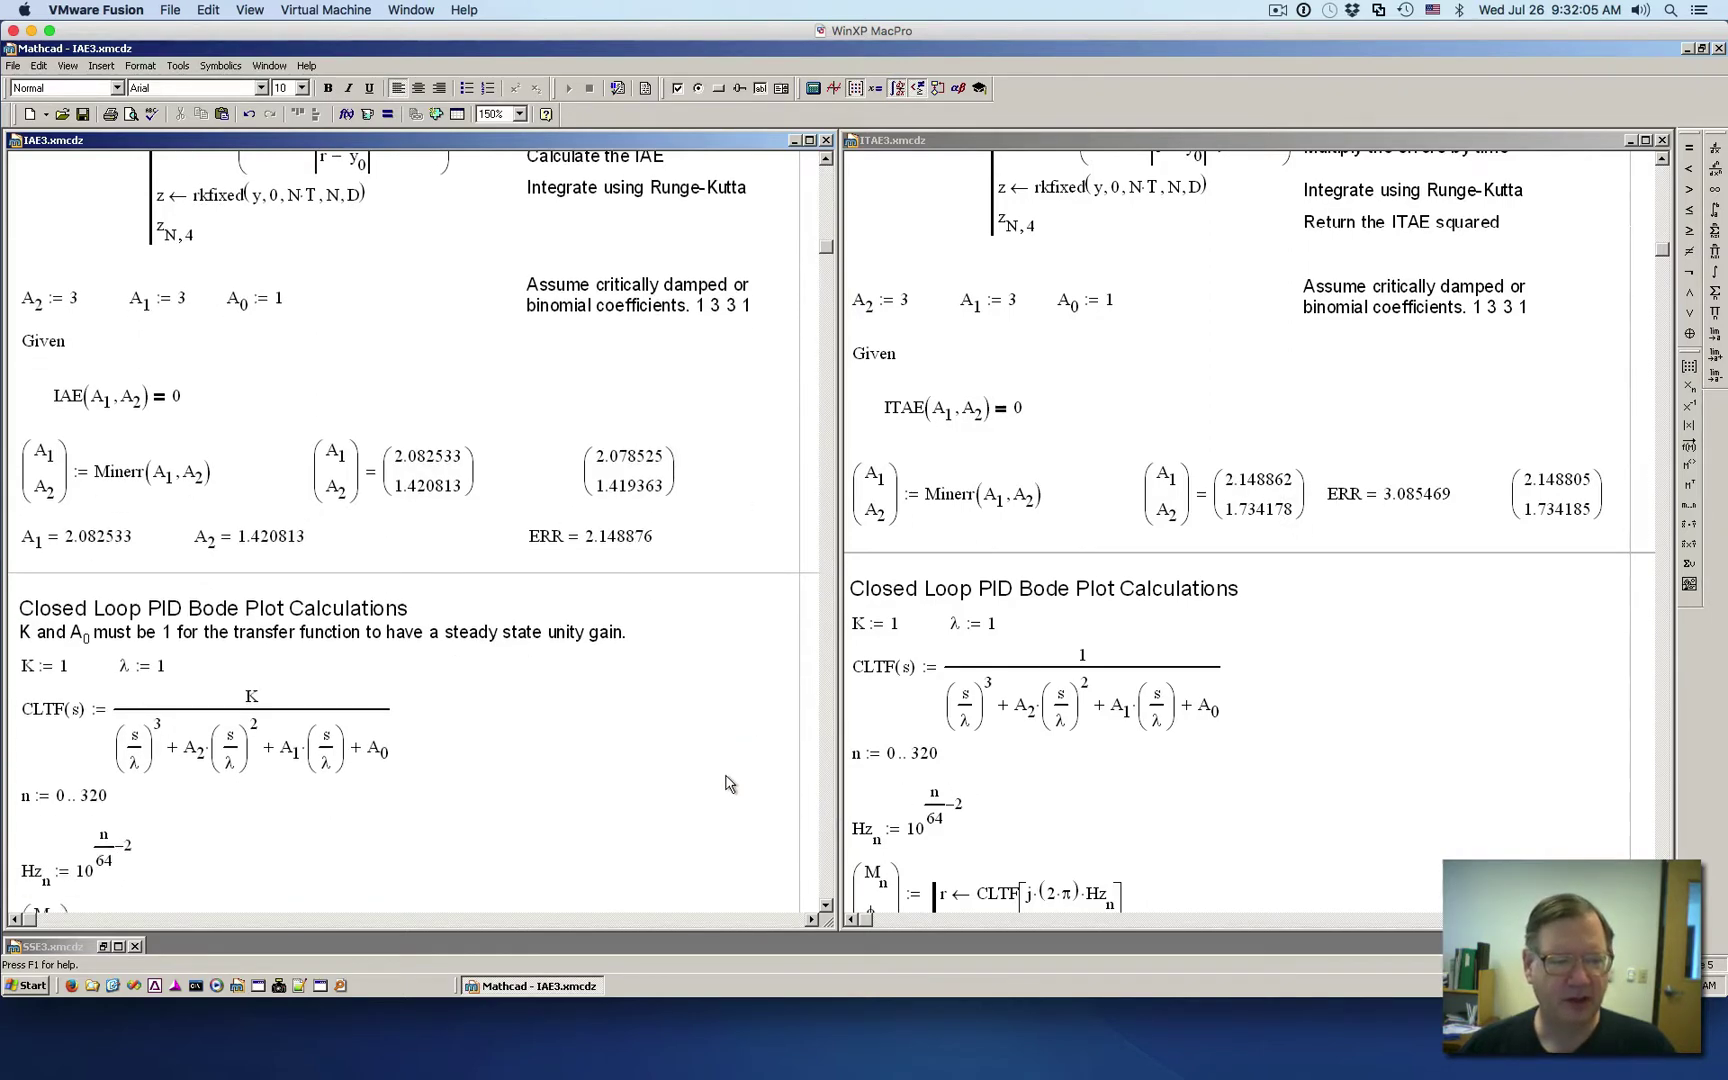
pyautogui.scroll(-4, 729, 783)
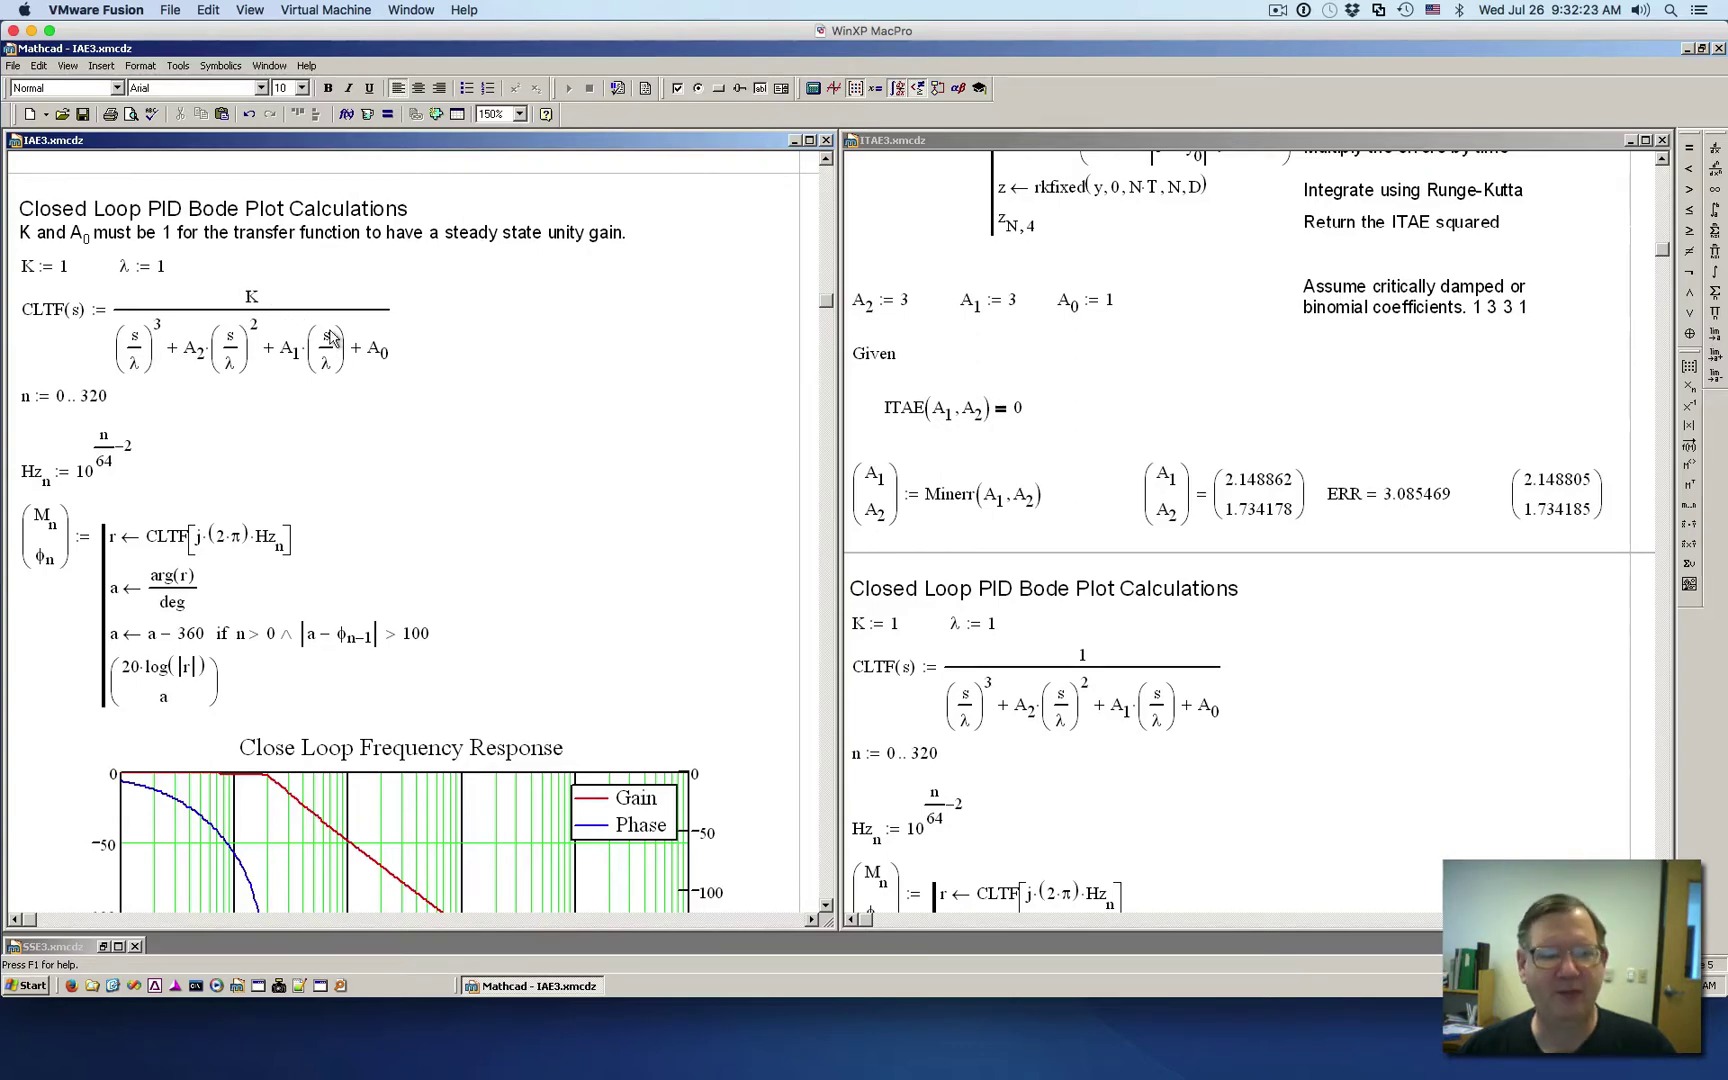
pyautogui.scroll(-2, 333, 428)
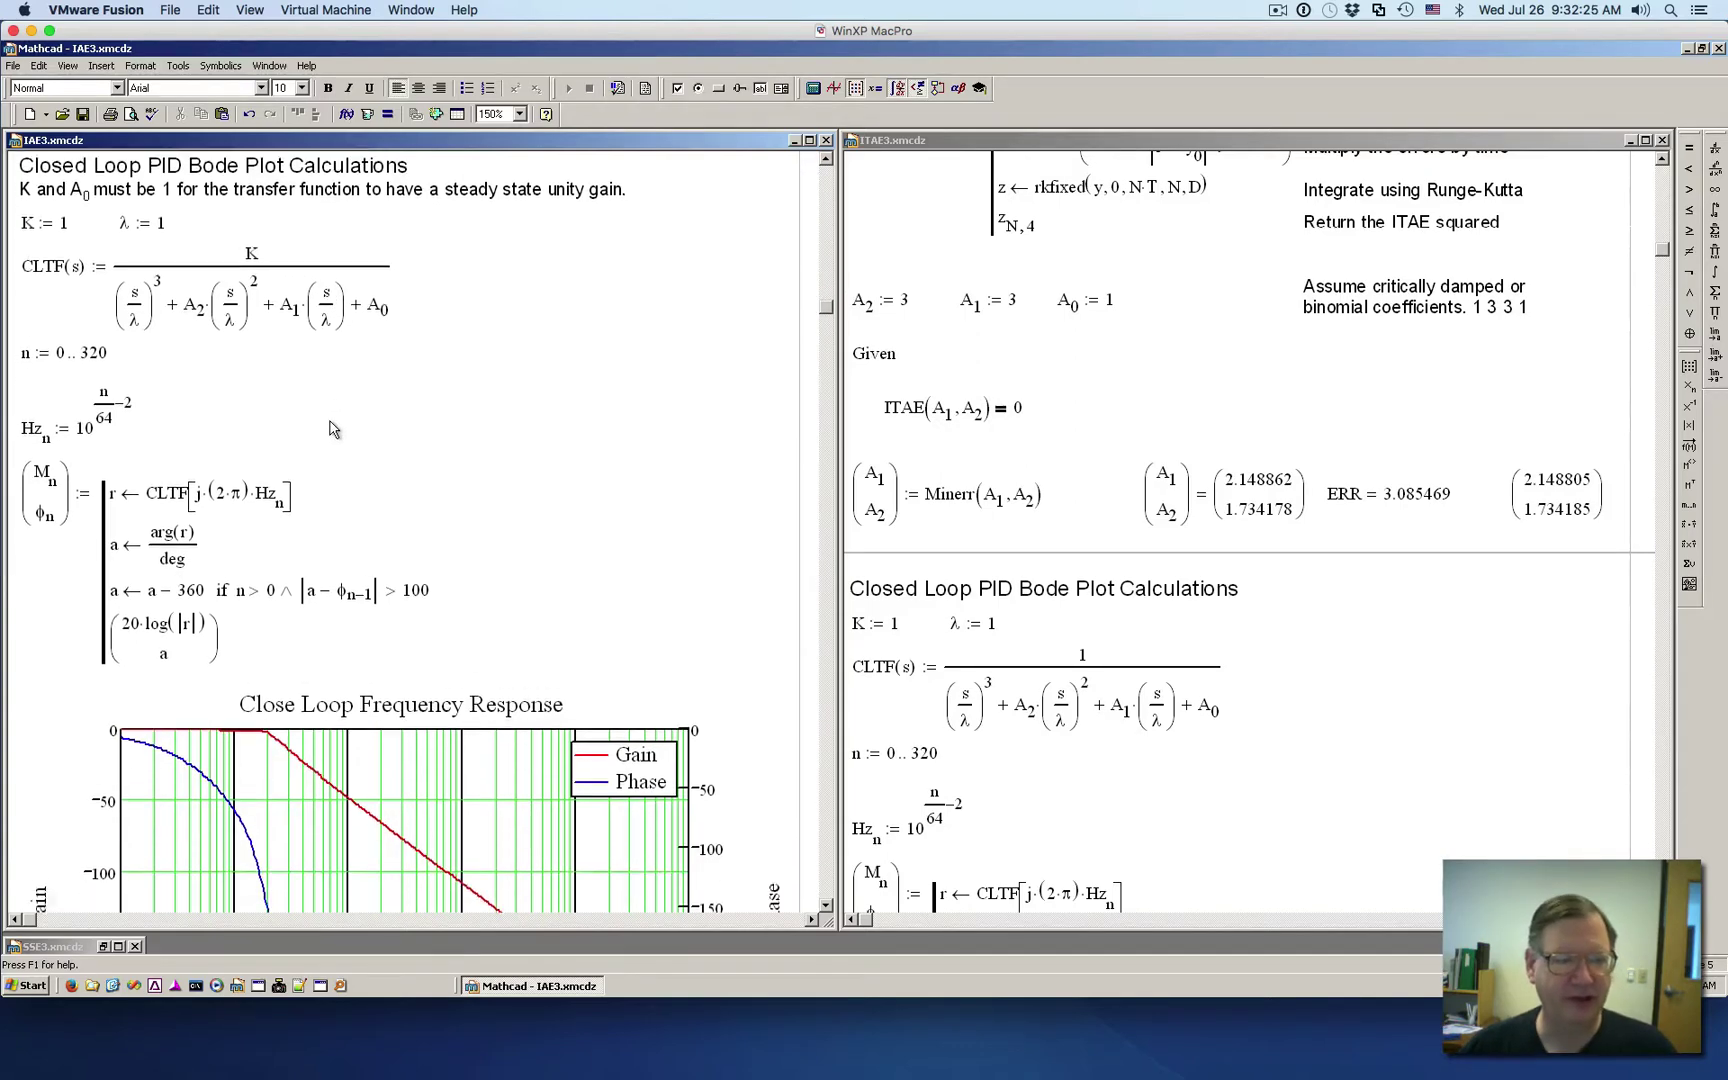
pyautogui.scroll(-6, 333, 428)
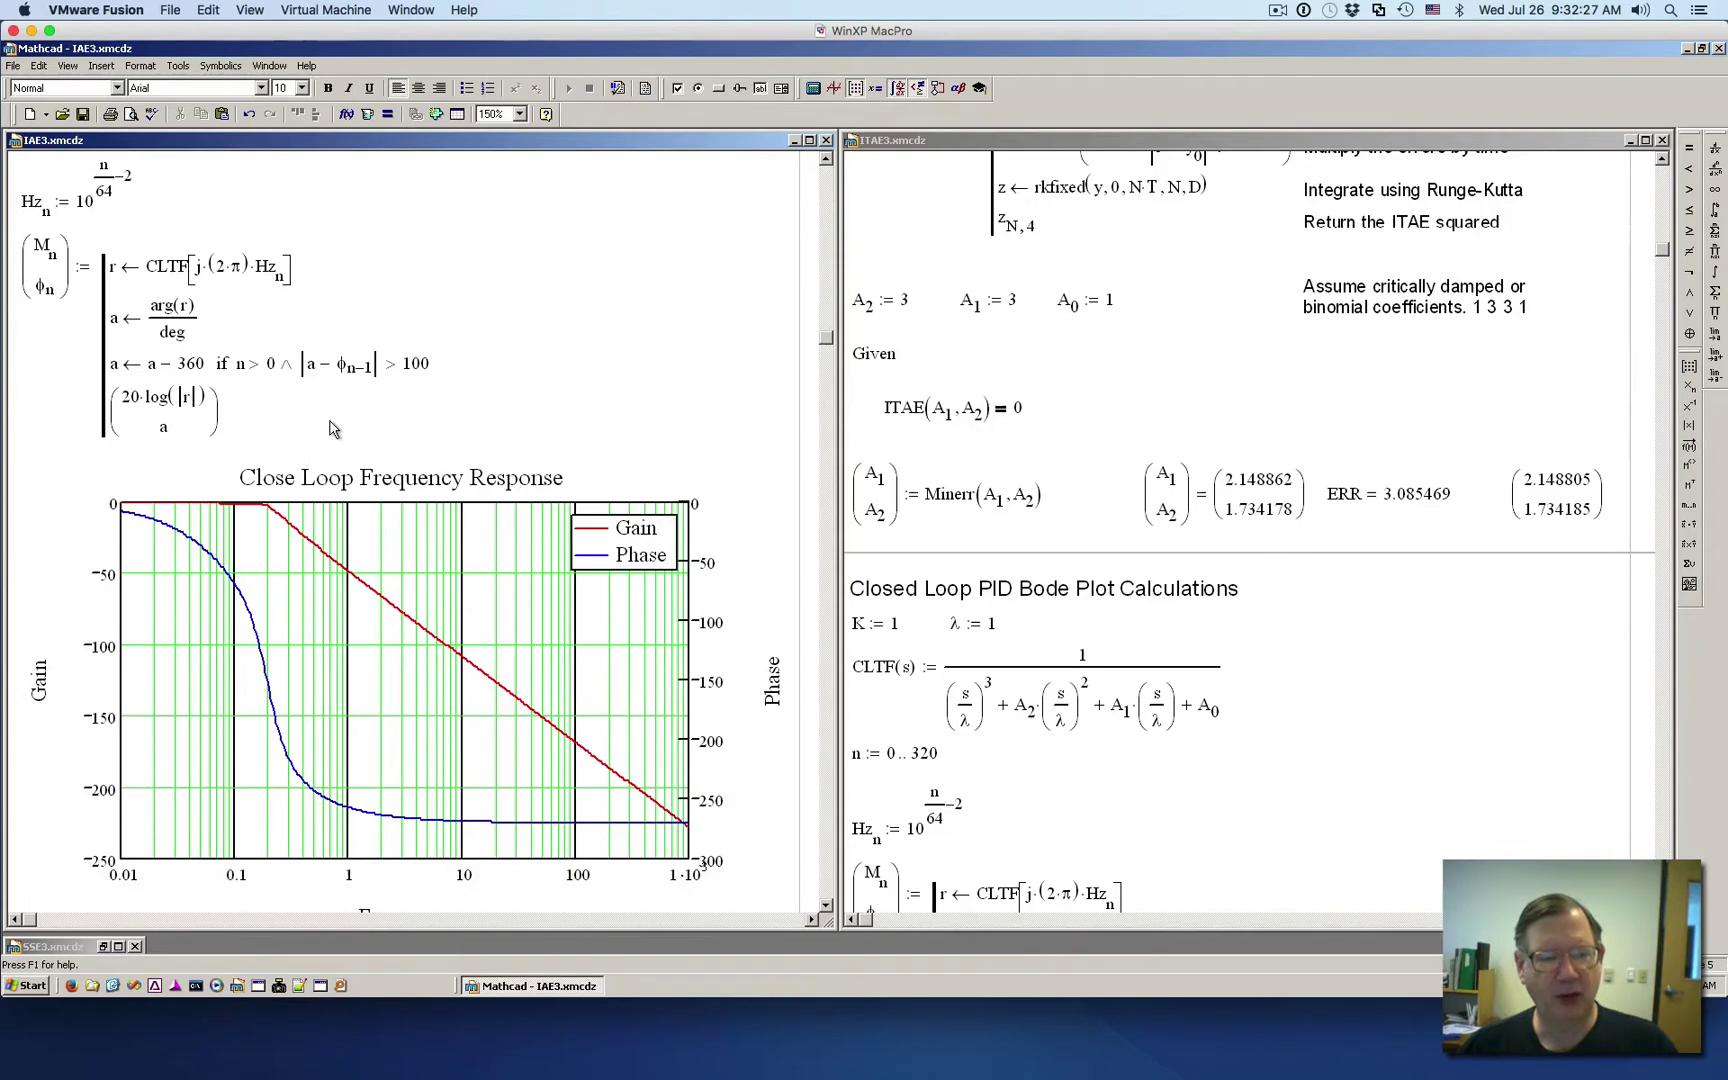
pyautogui.scroll(-1, 333, 428)
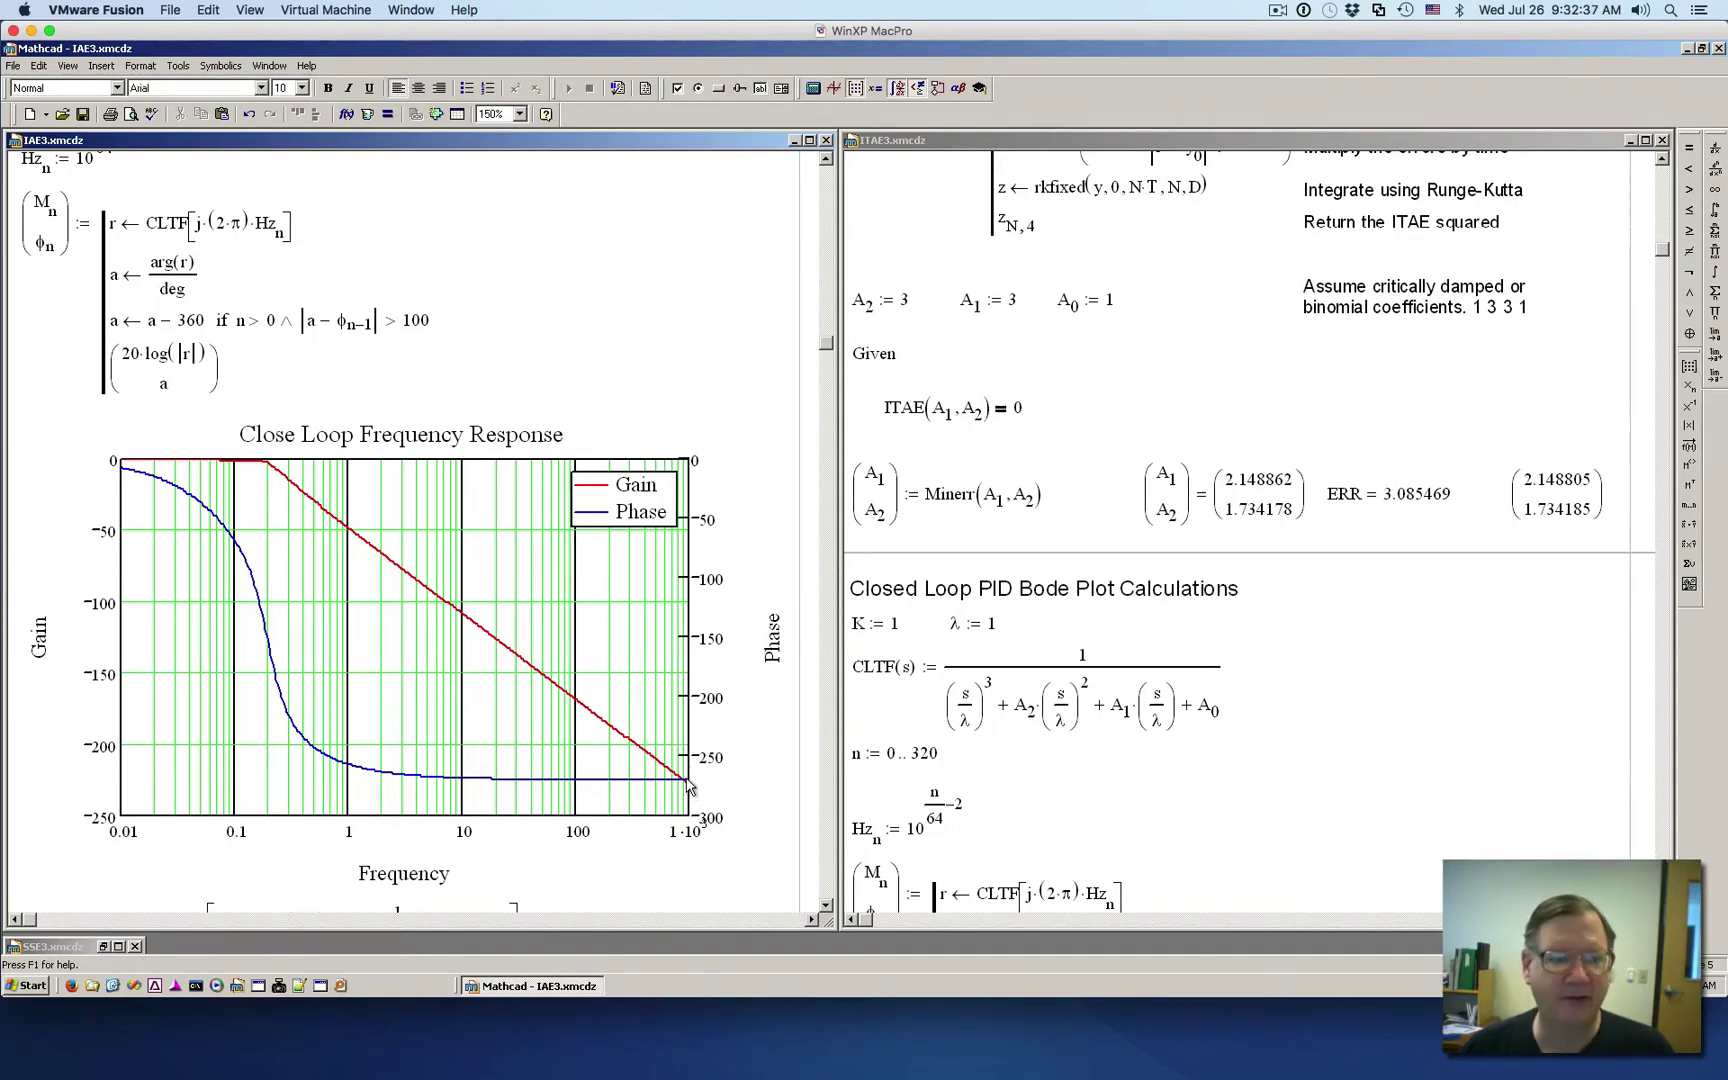
# - Set λ to 10 in the IAE worksheet's Bode plot calculations and check the frequency response plot
pyautogui.scroll(3, 665, 770)
pyautogui.scroll(4, 641, 748)
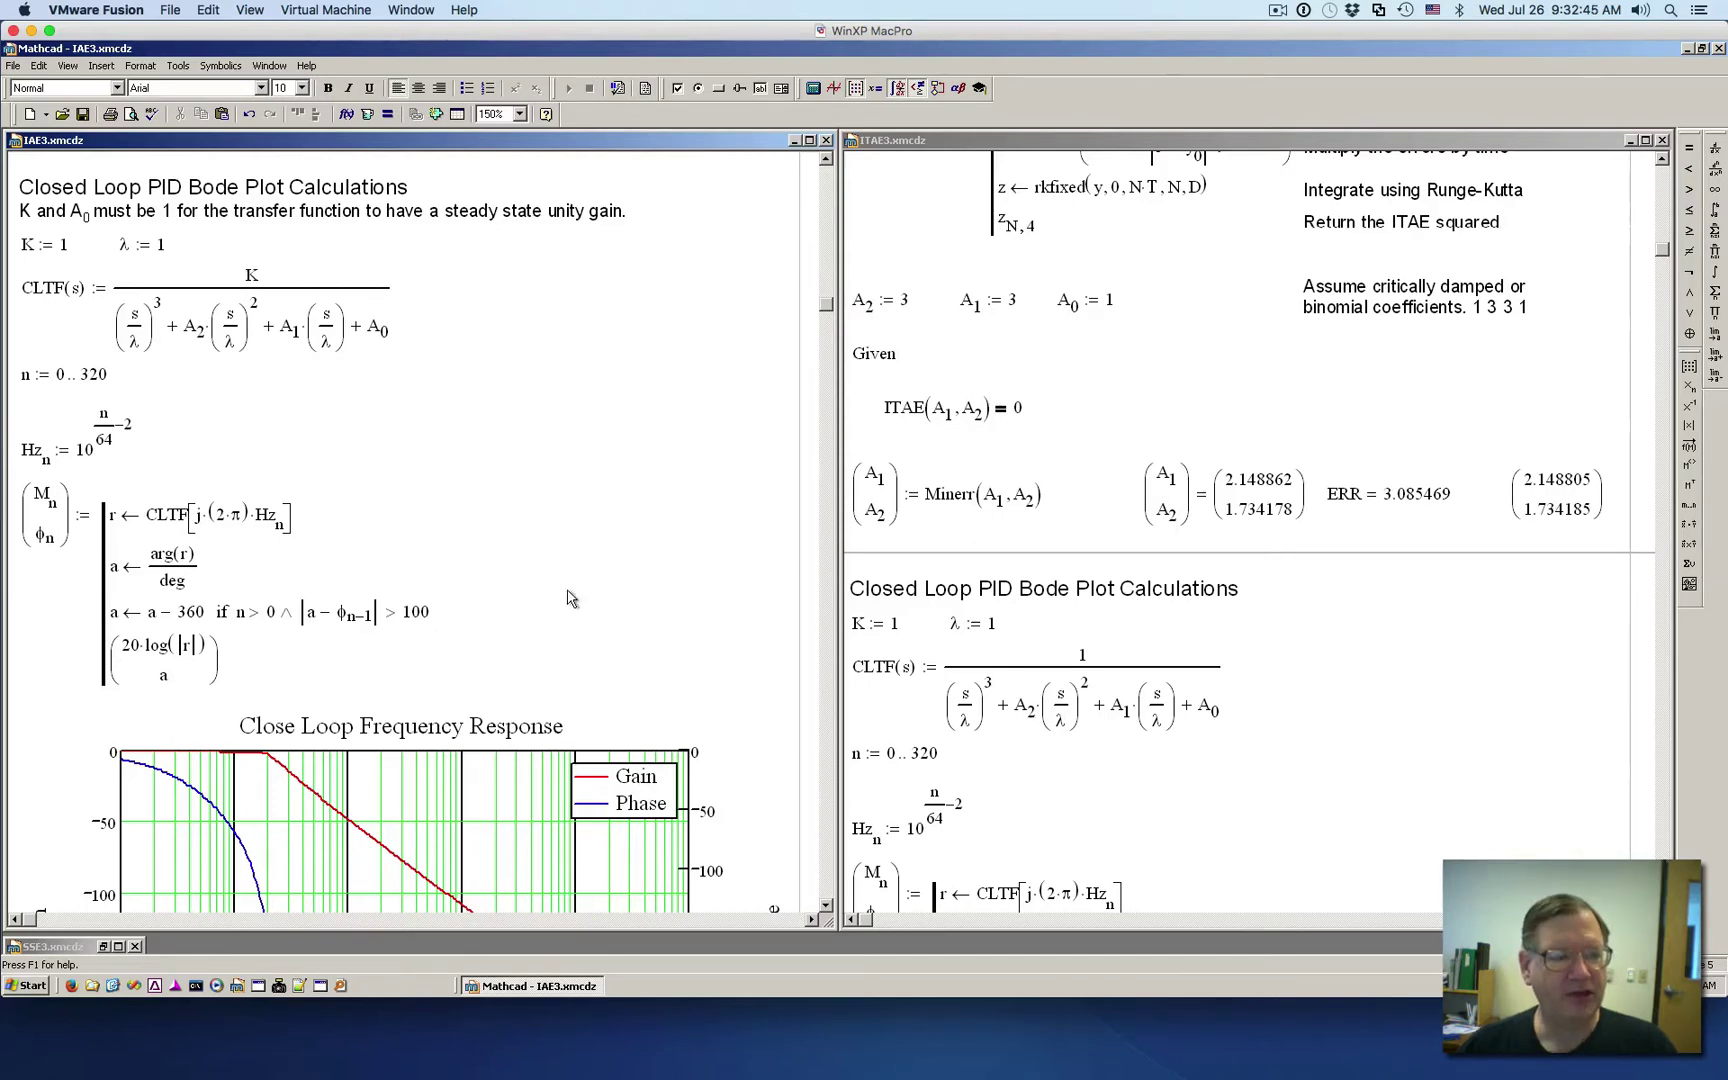
pyautogui.click(173, 253)
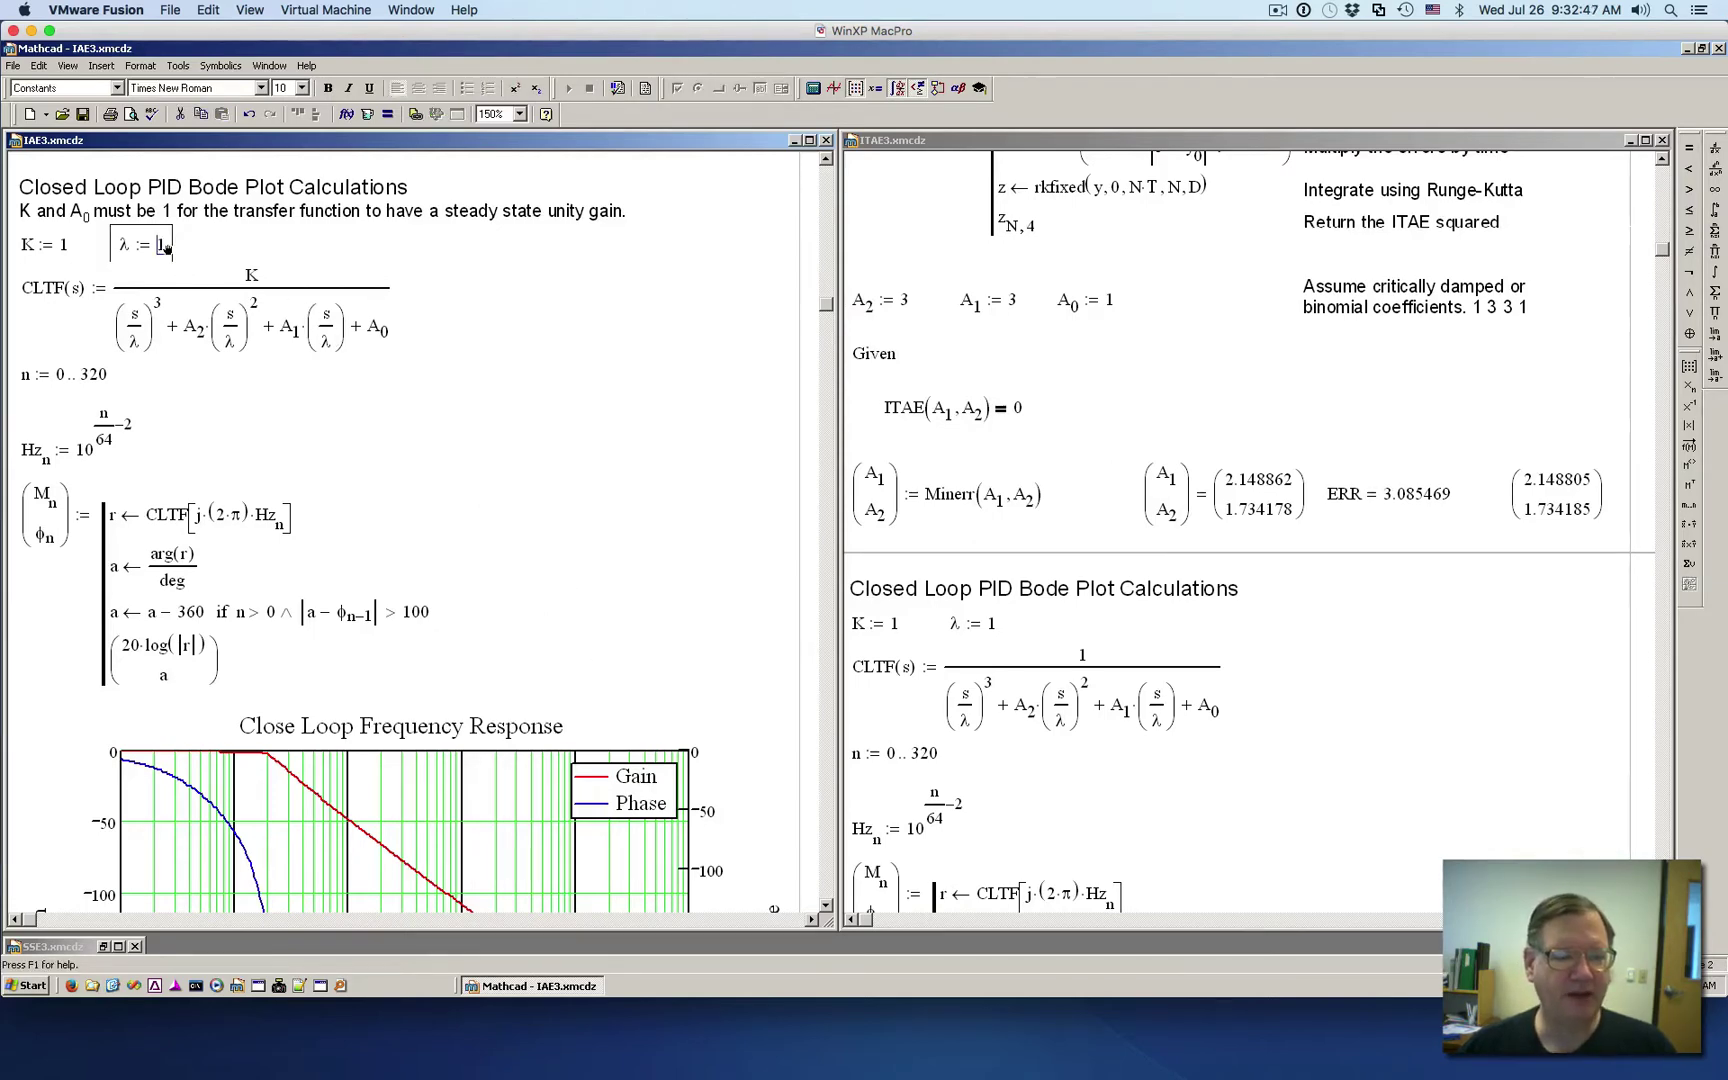
pyautogui.click(192, 250)
pyautogui.click(171, 250)
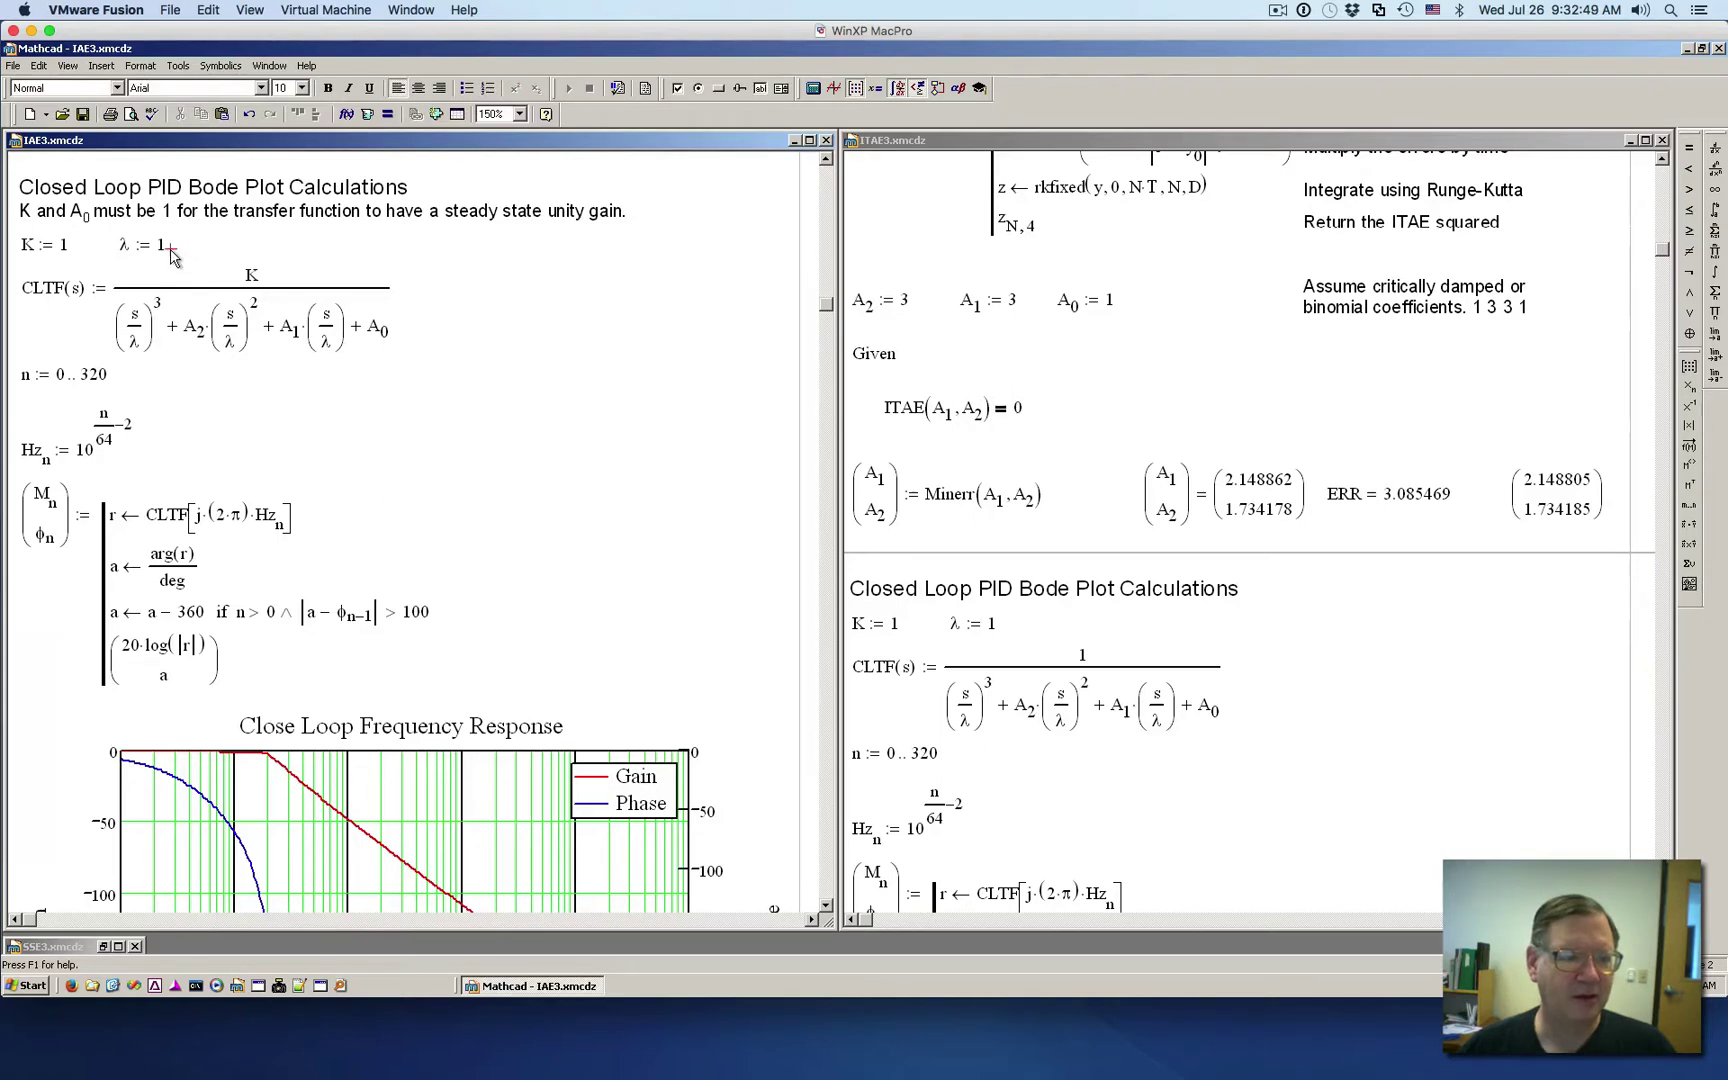
pyautogui.click(172, 254)
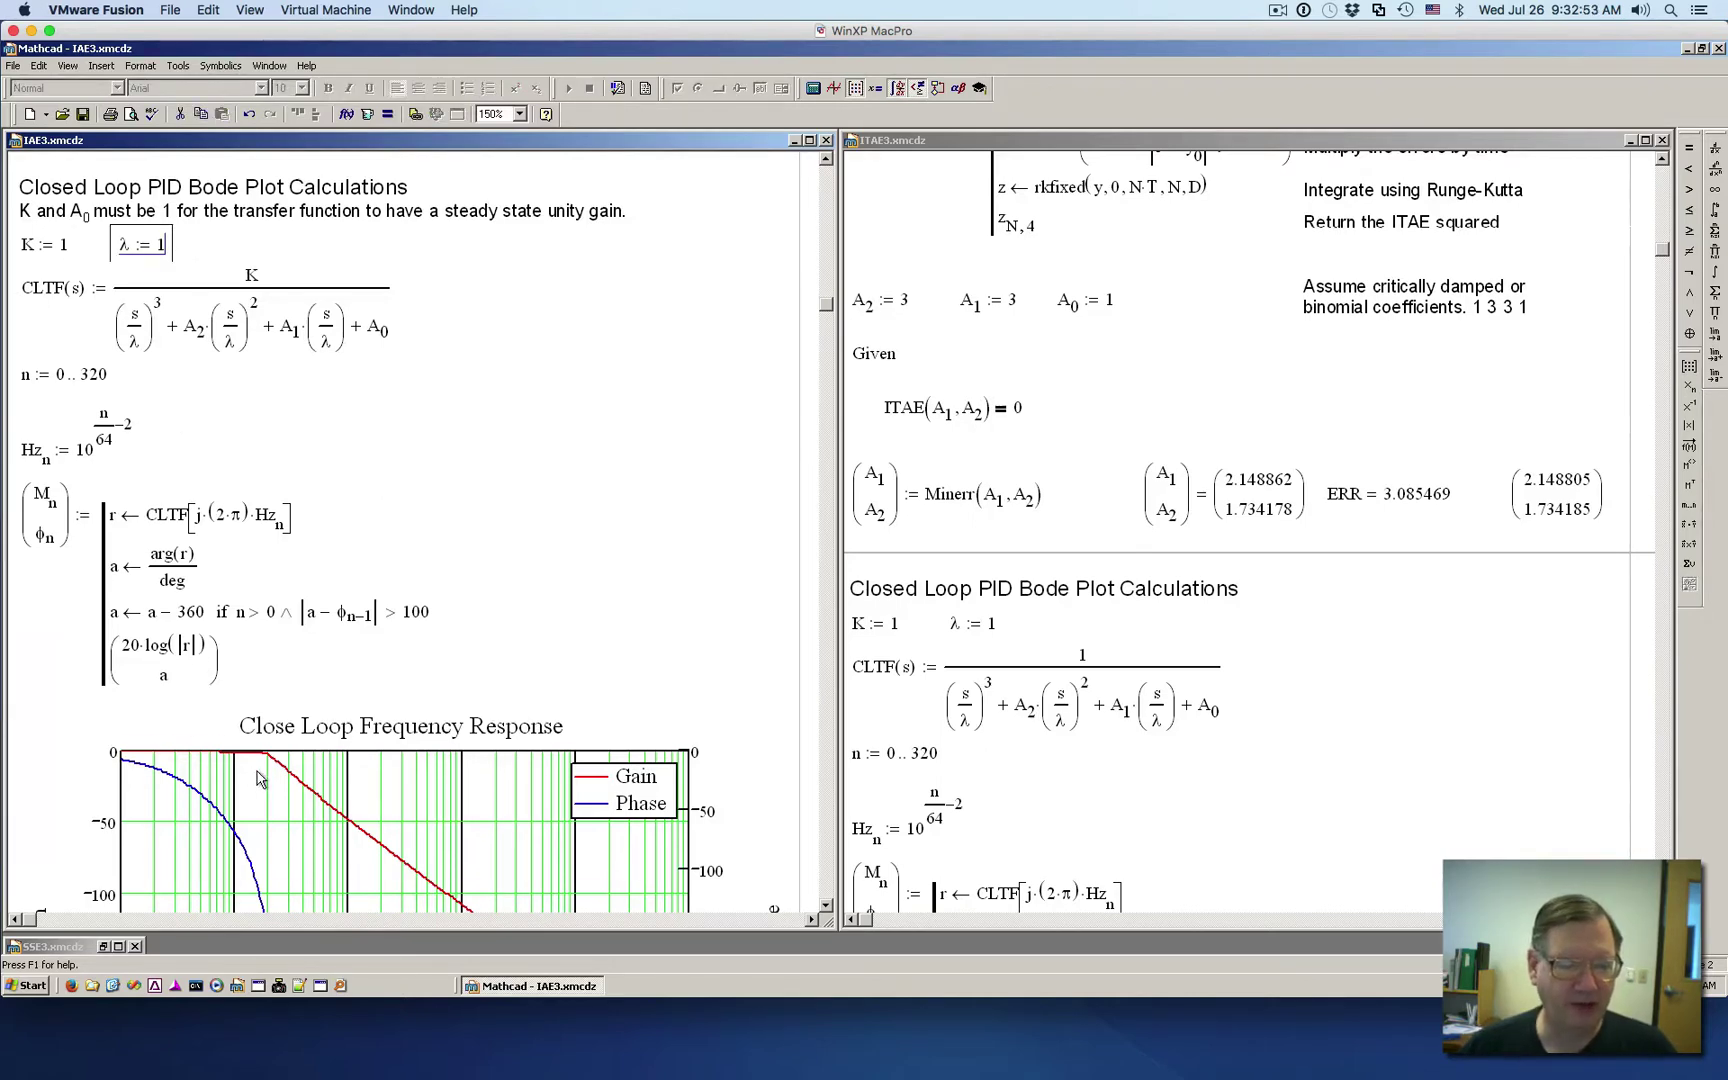
pyautogui.scroll(-1, 262, 770)
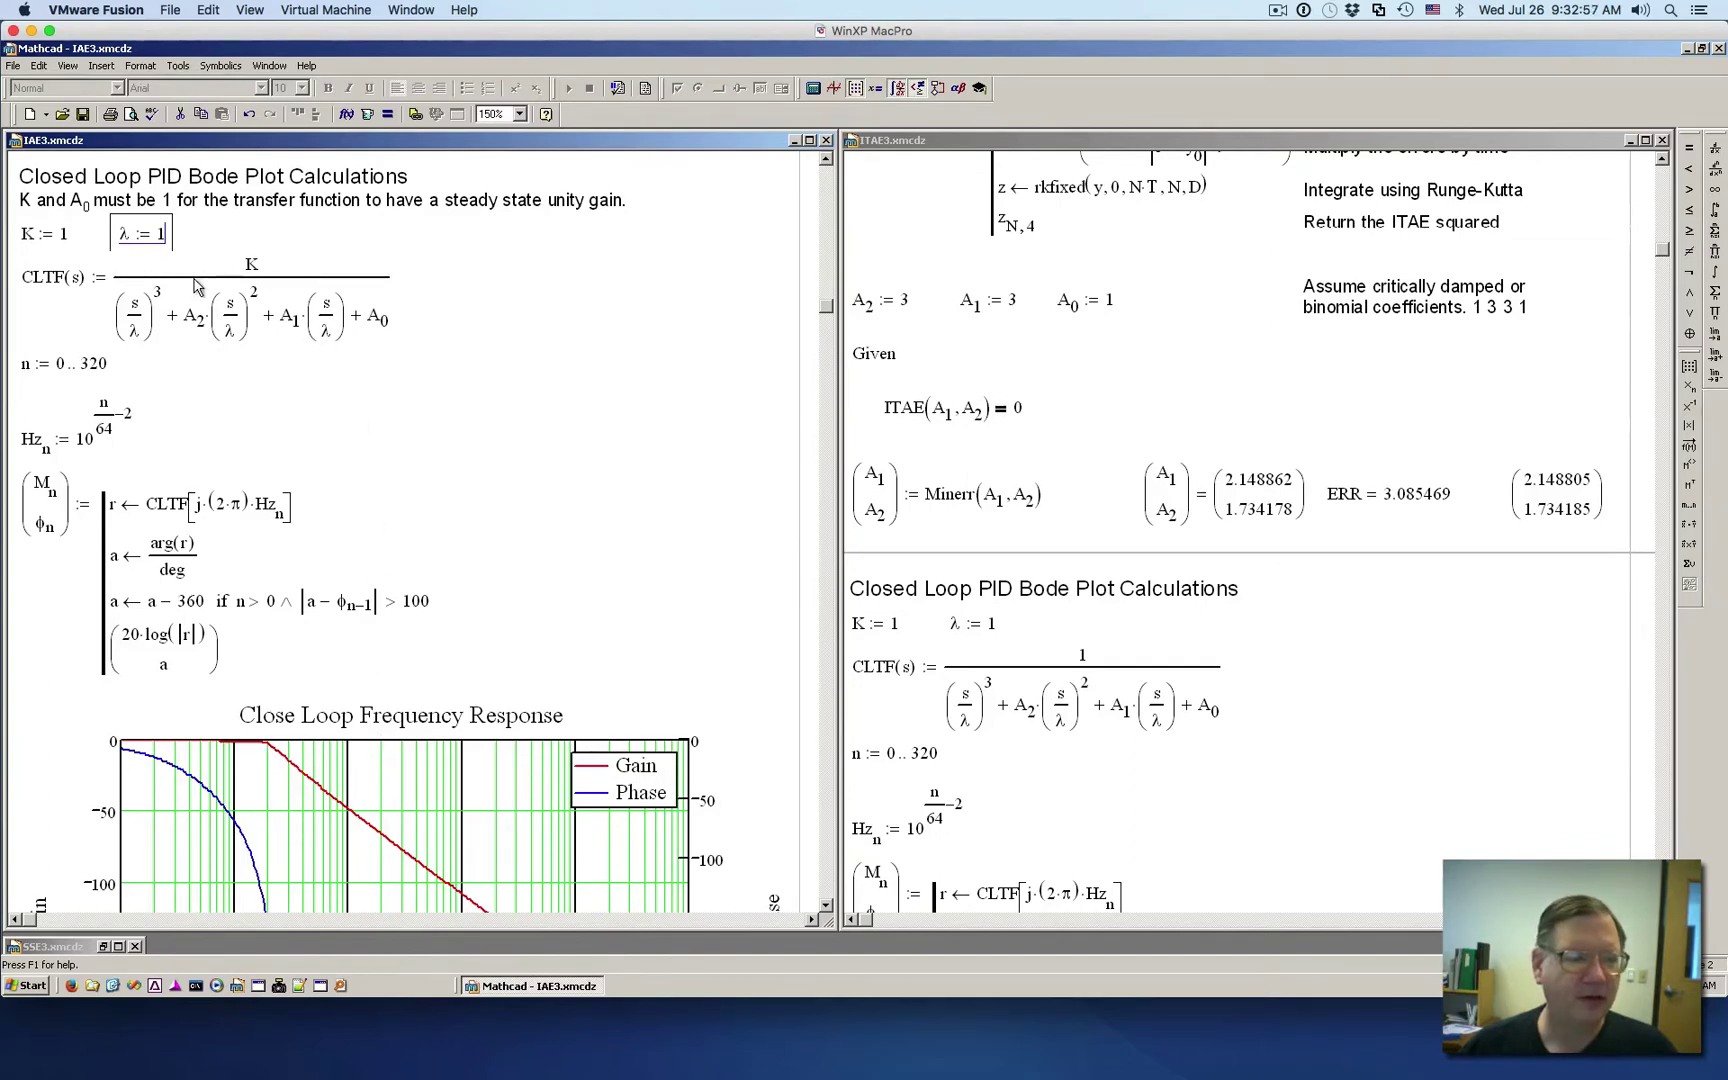
pyautogui.click(169, 245)
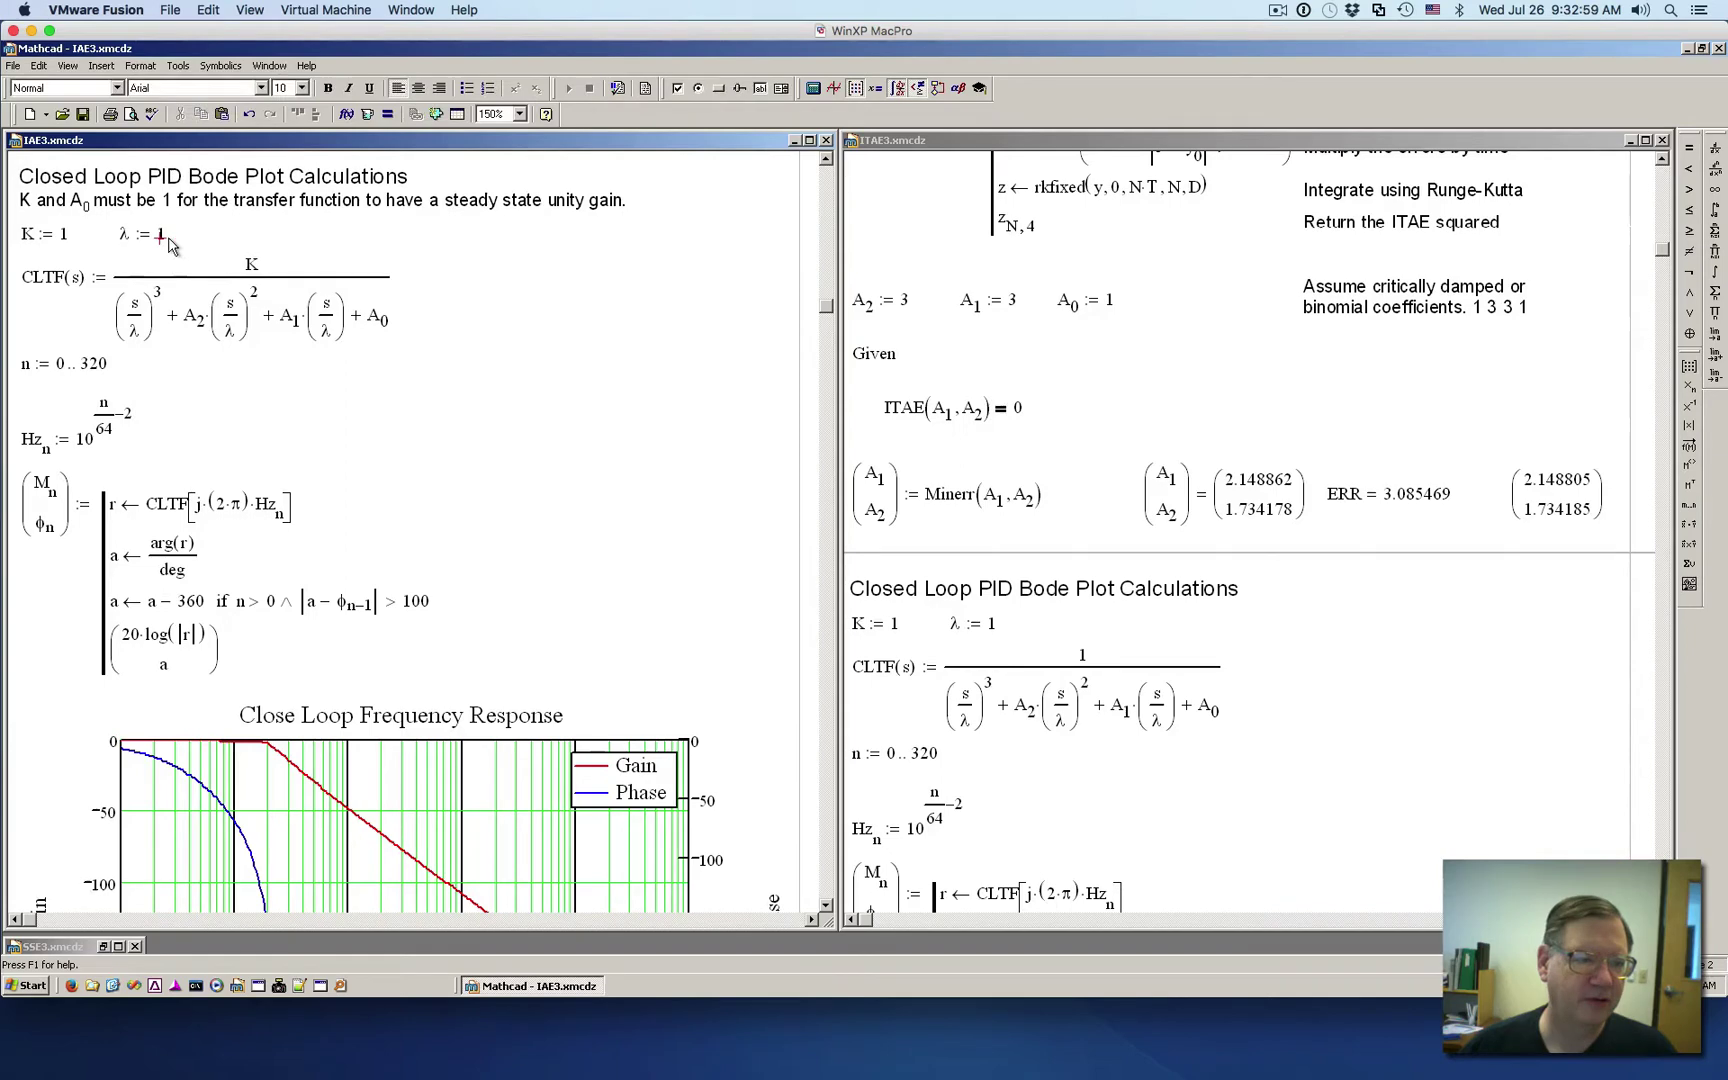
pyautogui.click(169, 245)
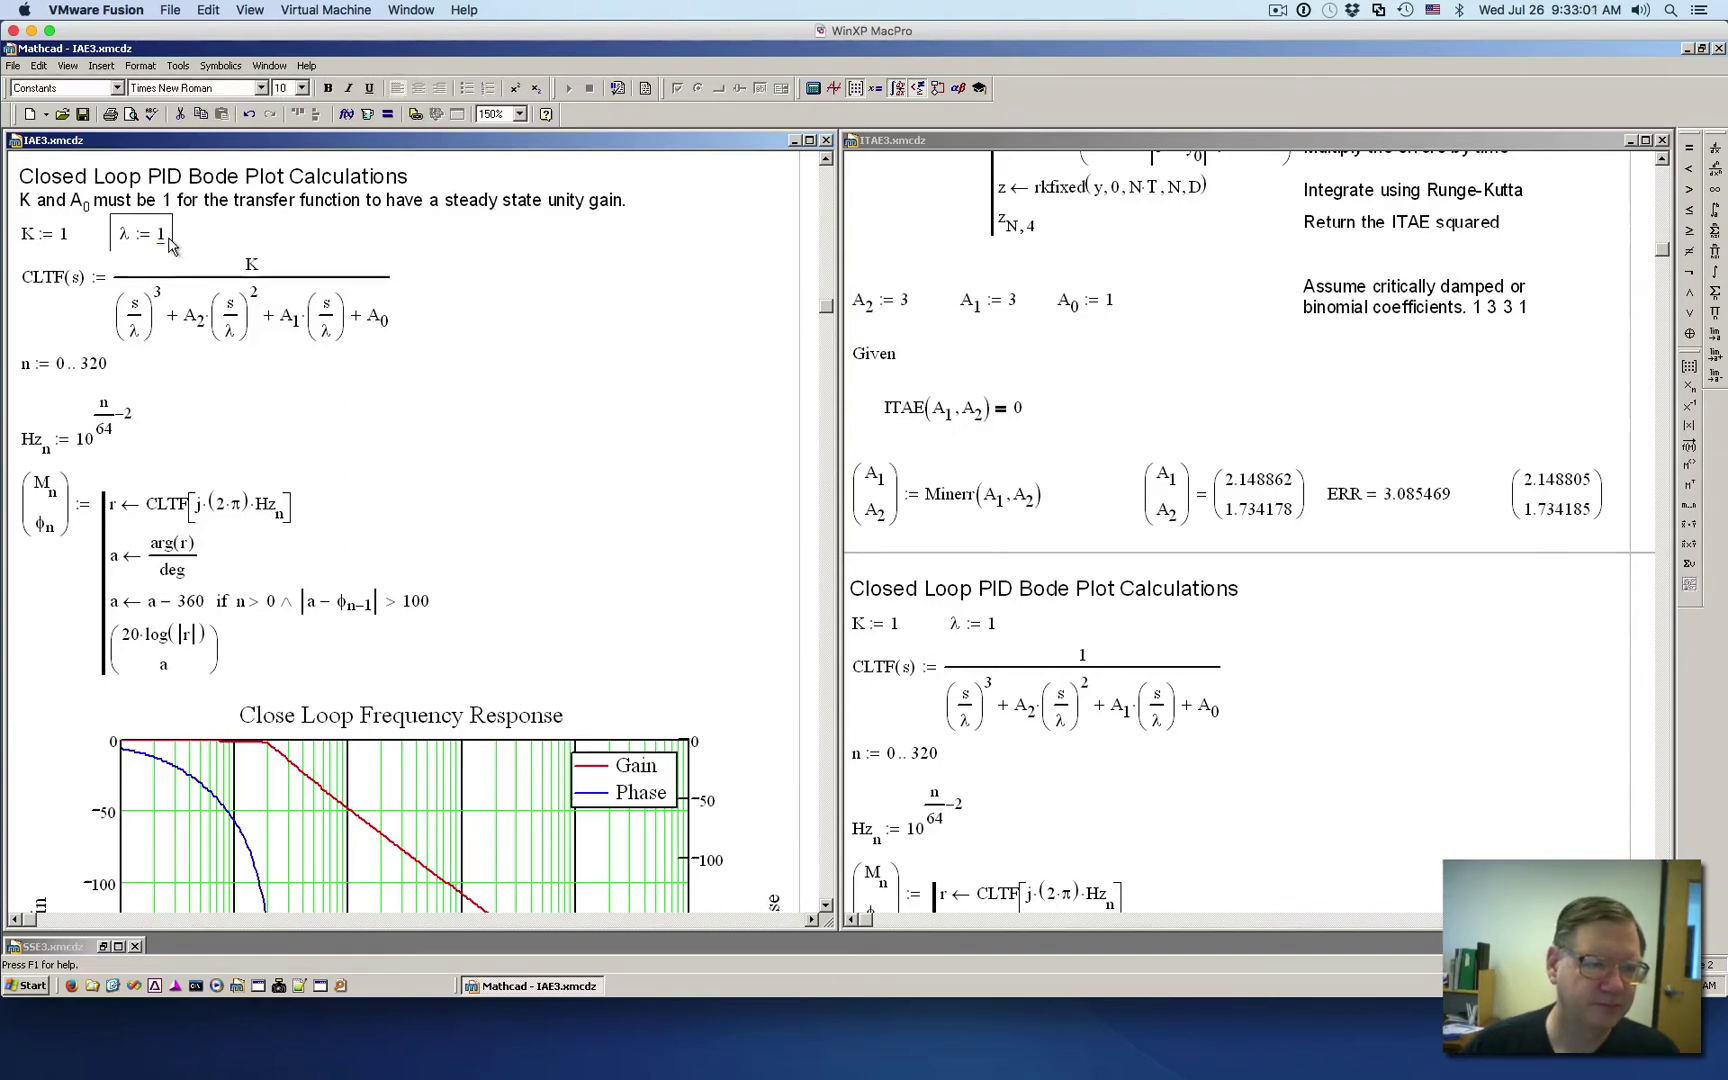
pyautogui.write('0')
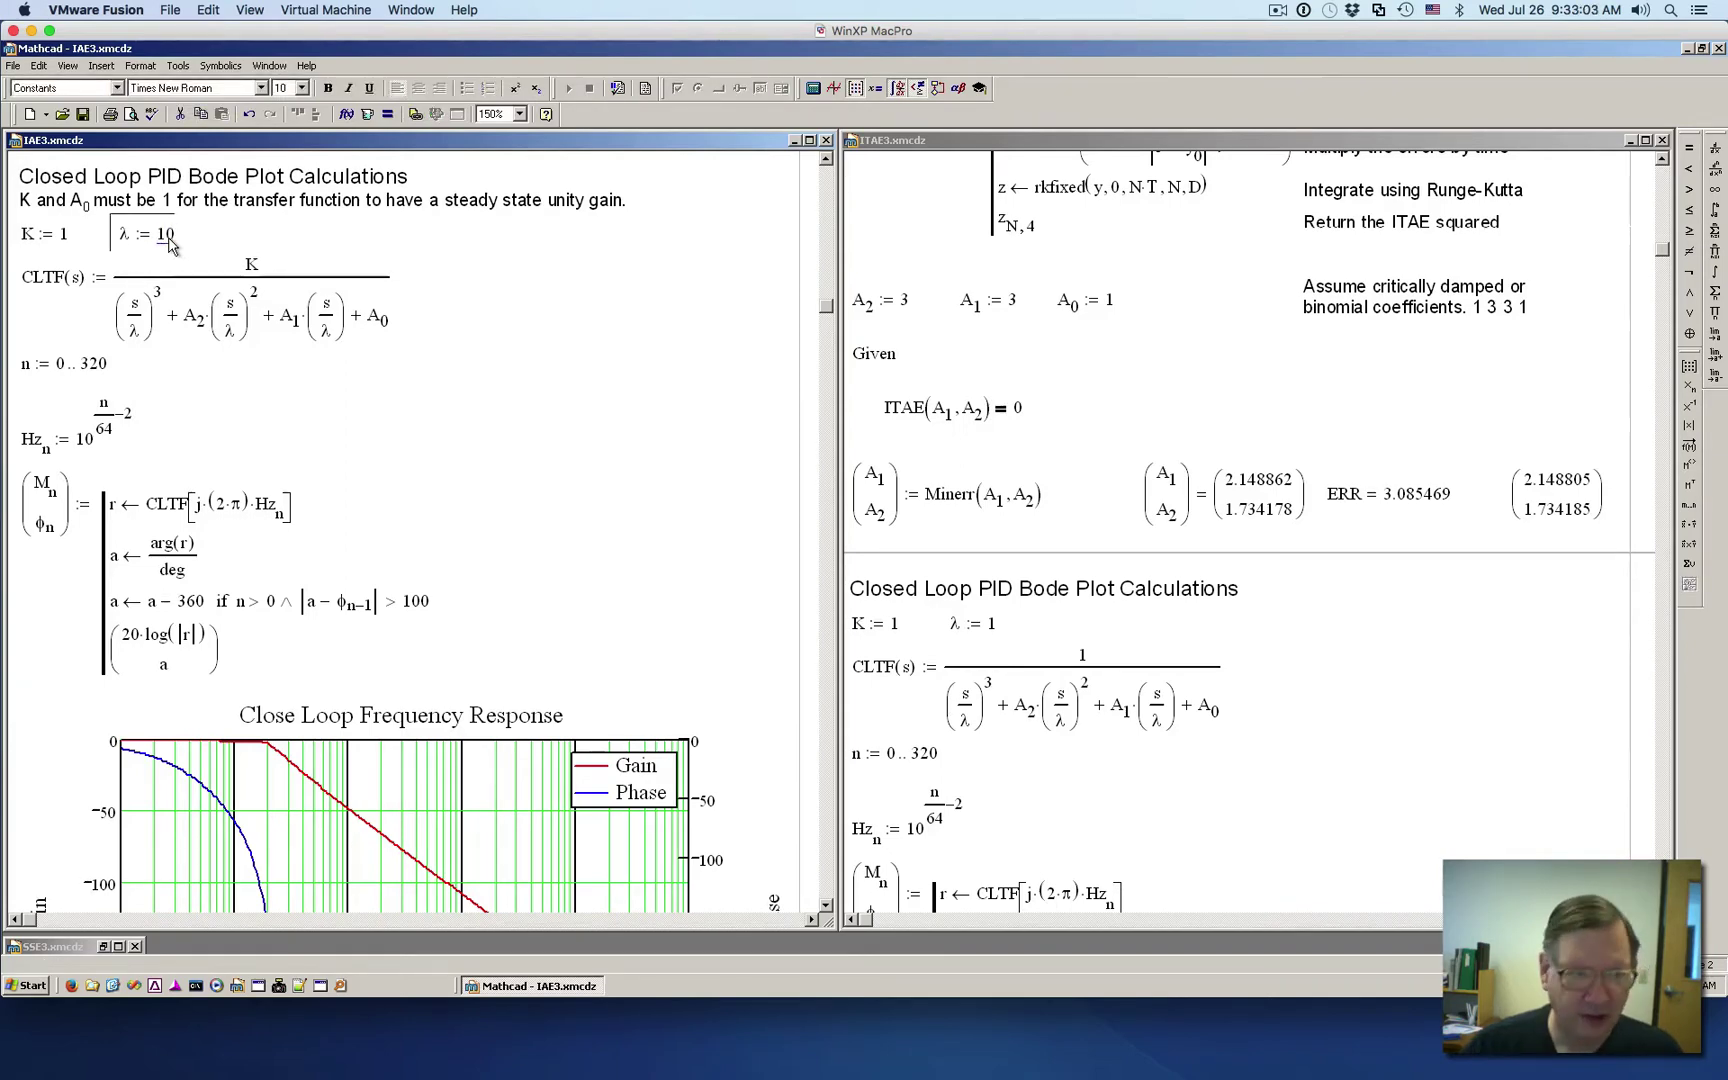
pyautogui.press('Return')
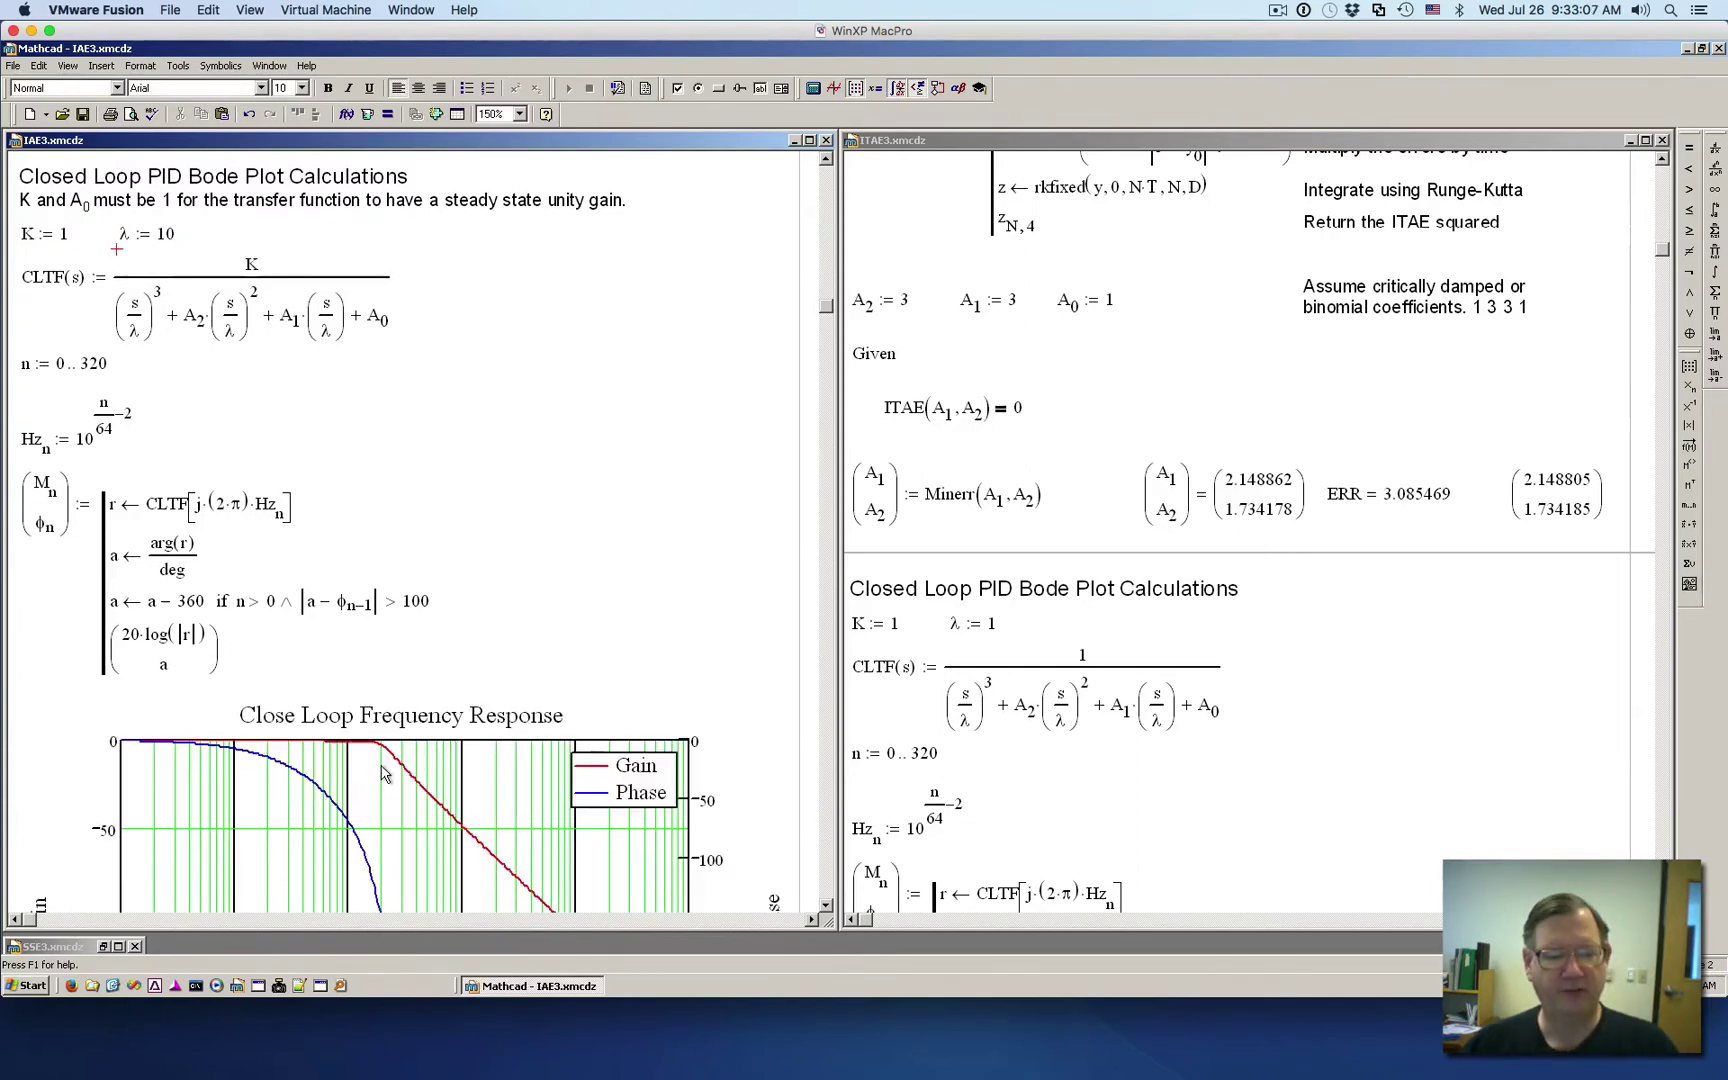
pyautogui.scroll(-3, 474, 913)
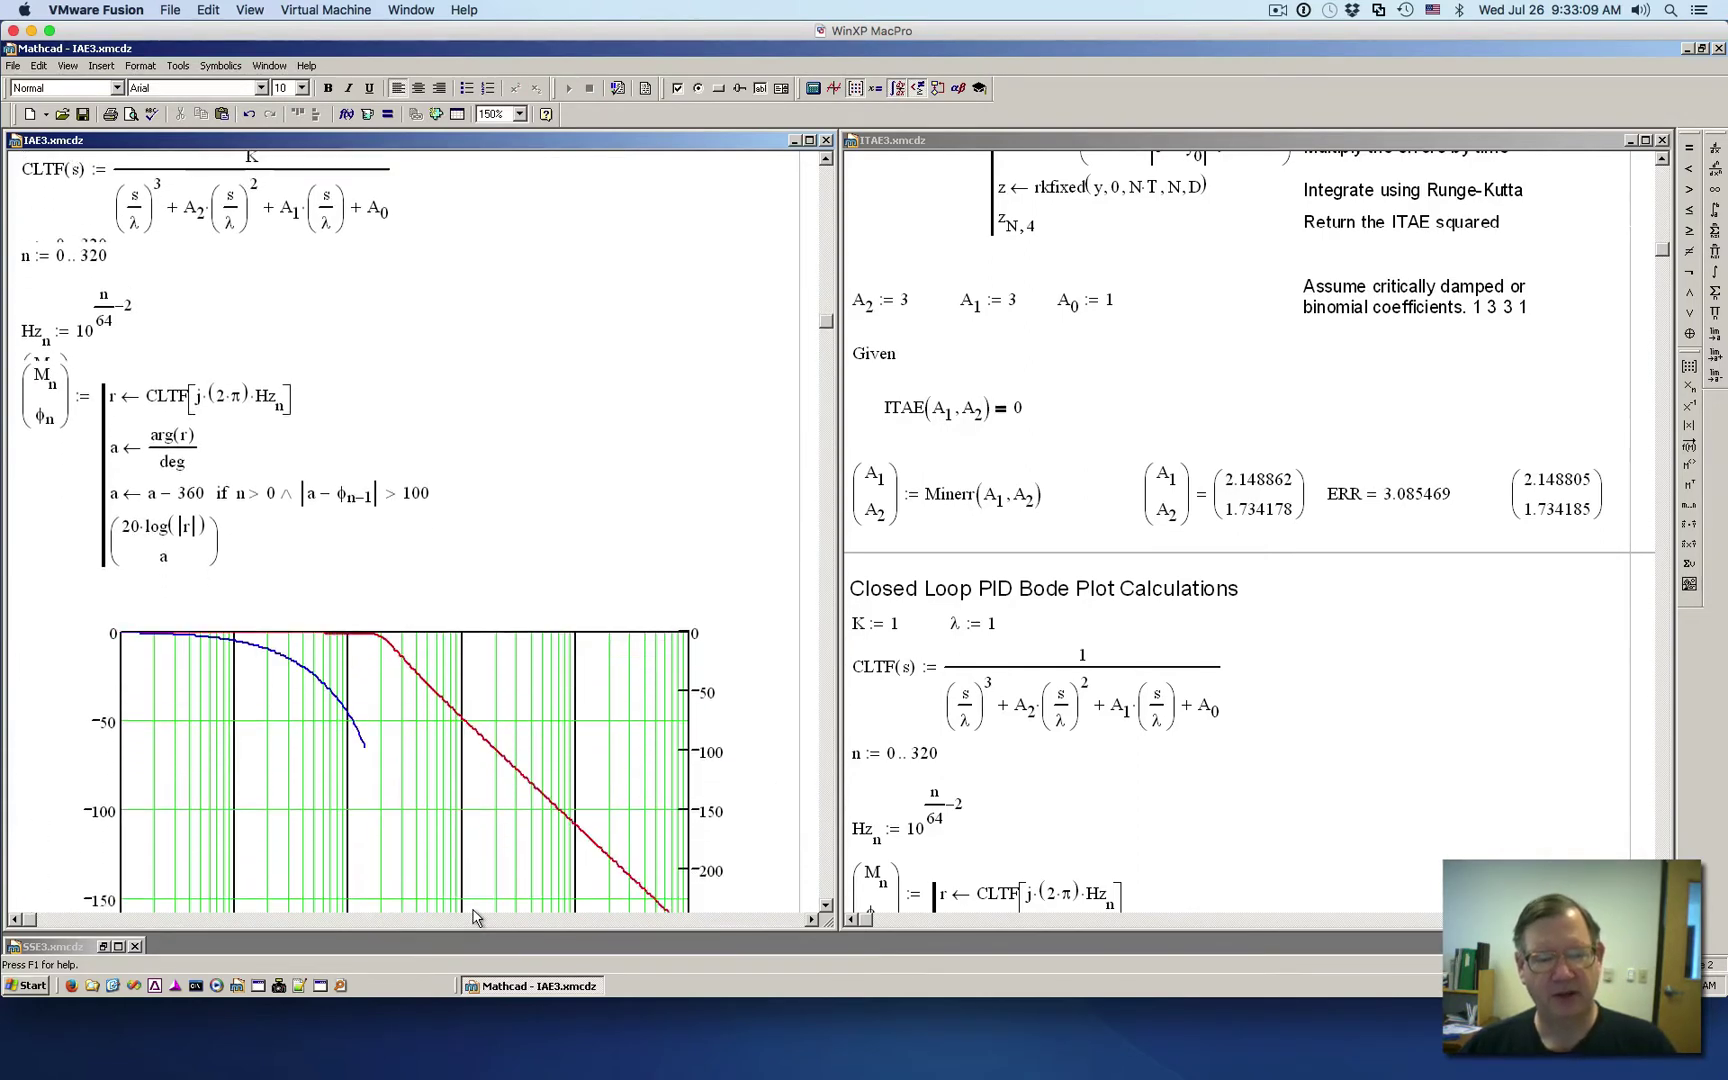
pyautogui.scroll(3, 474, 913)
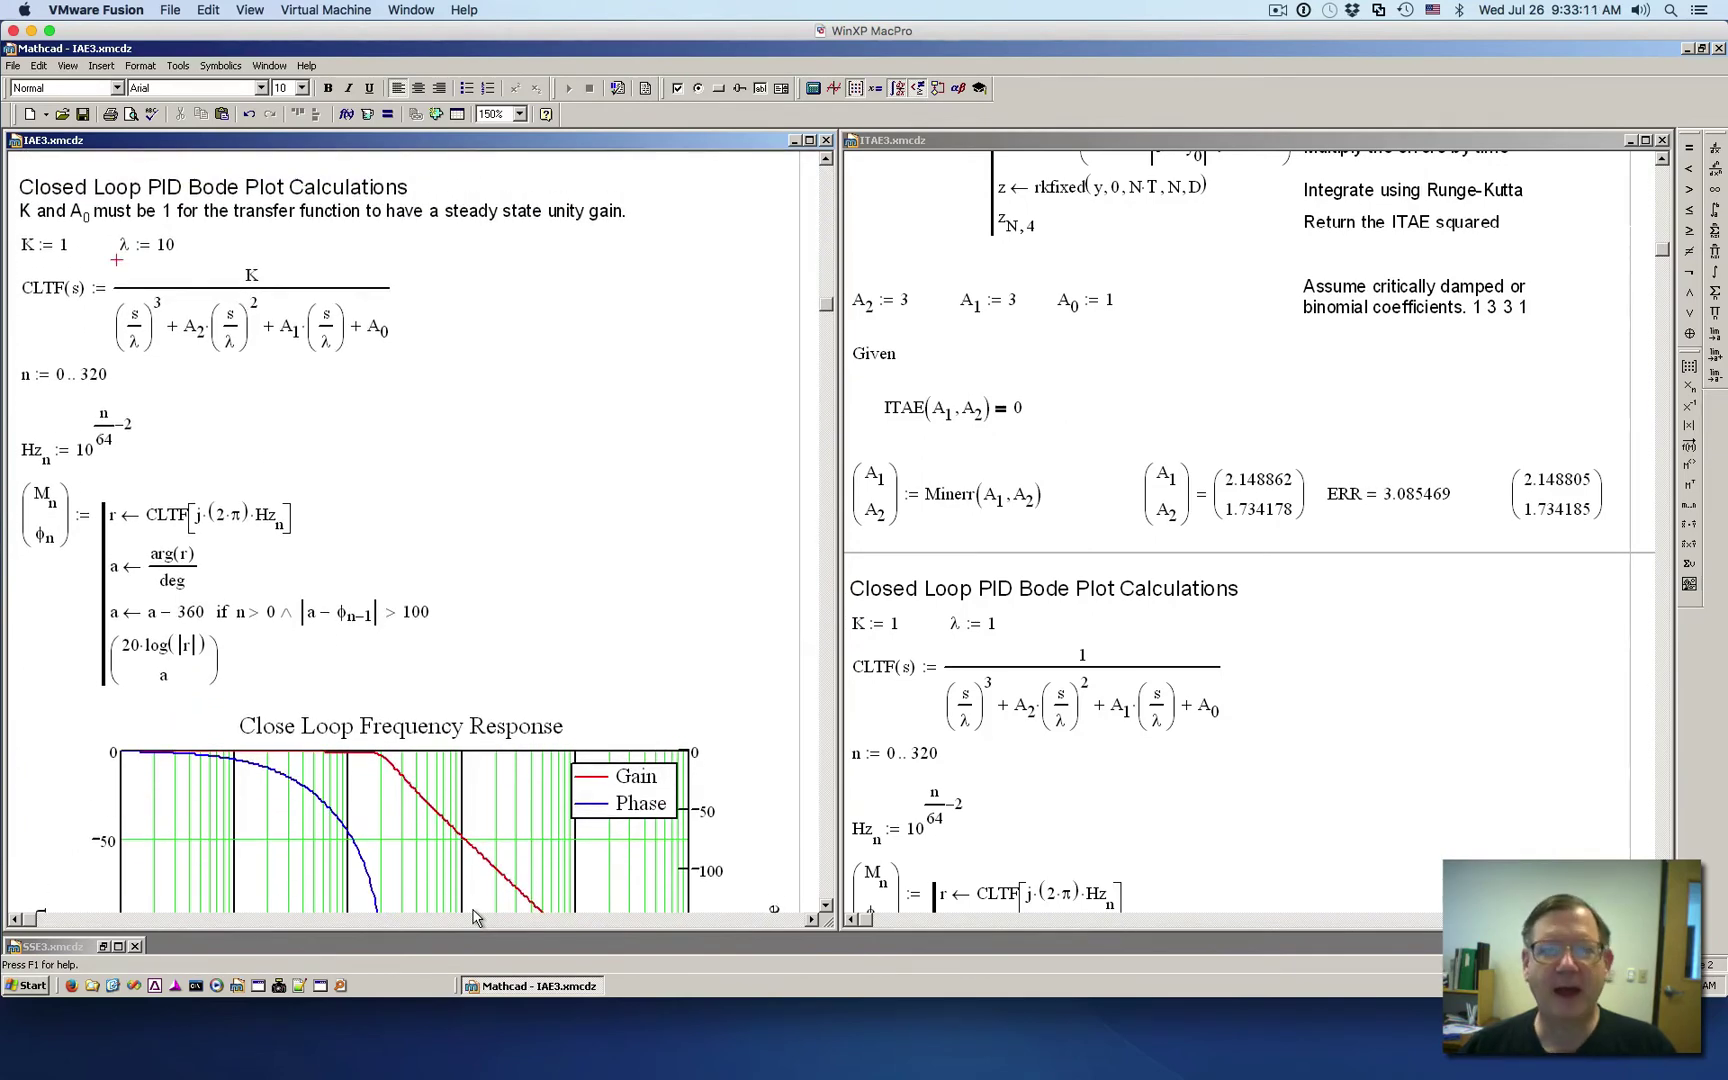
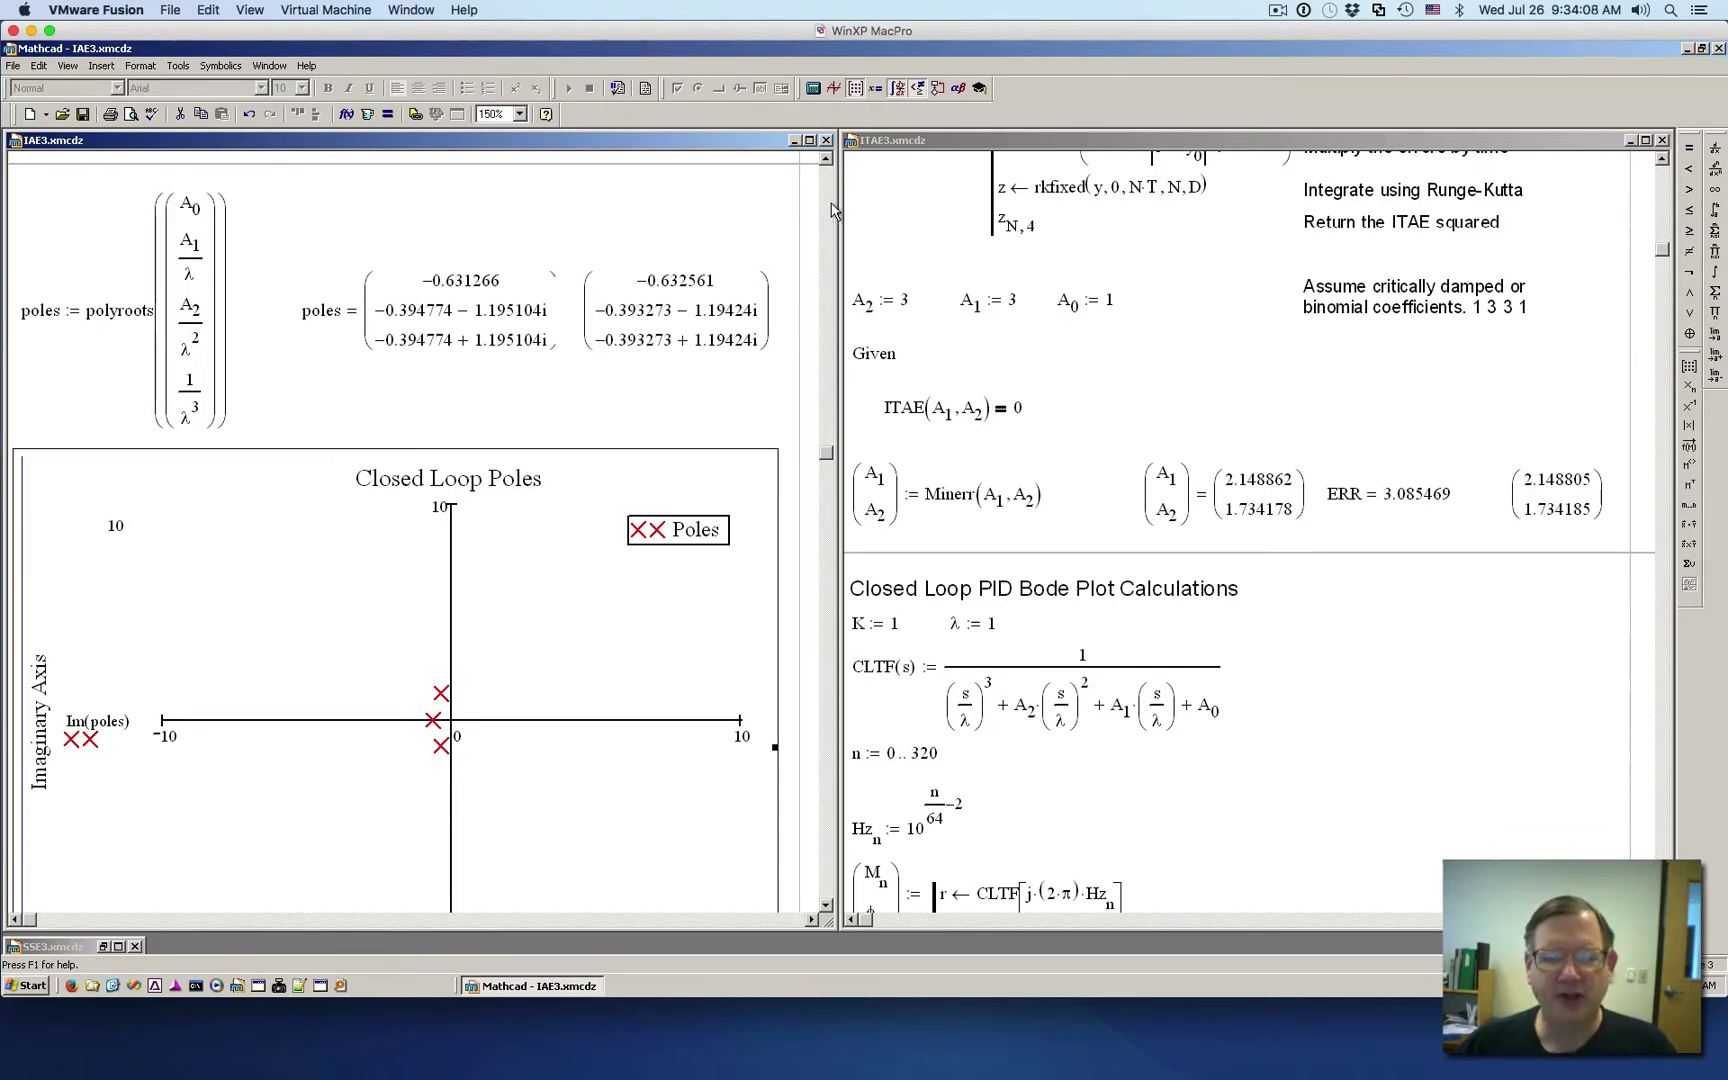
# - Change λ to 10 again above the IAE closed loop transfer function and recalculate the worksheet
pyautogui.scroll(10, 831, 210)
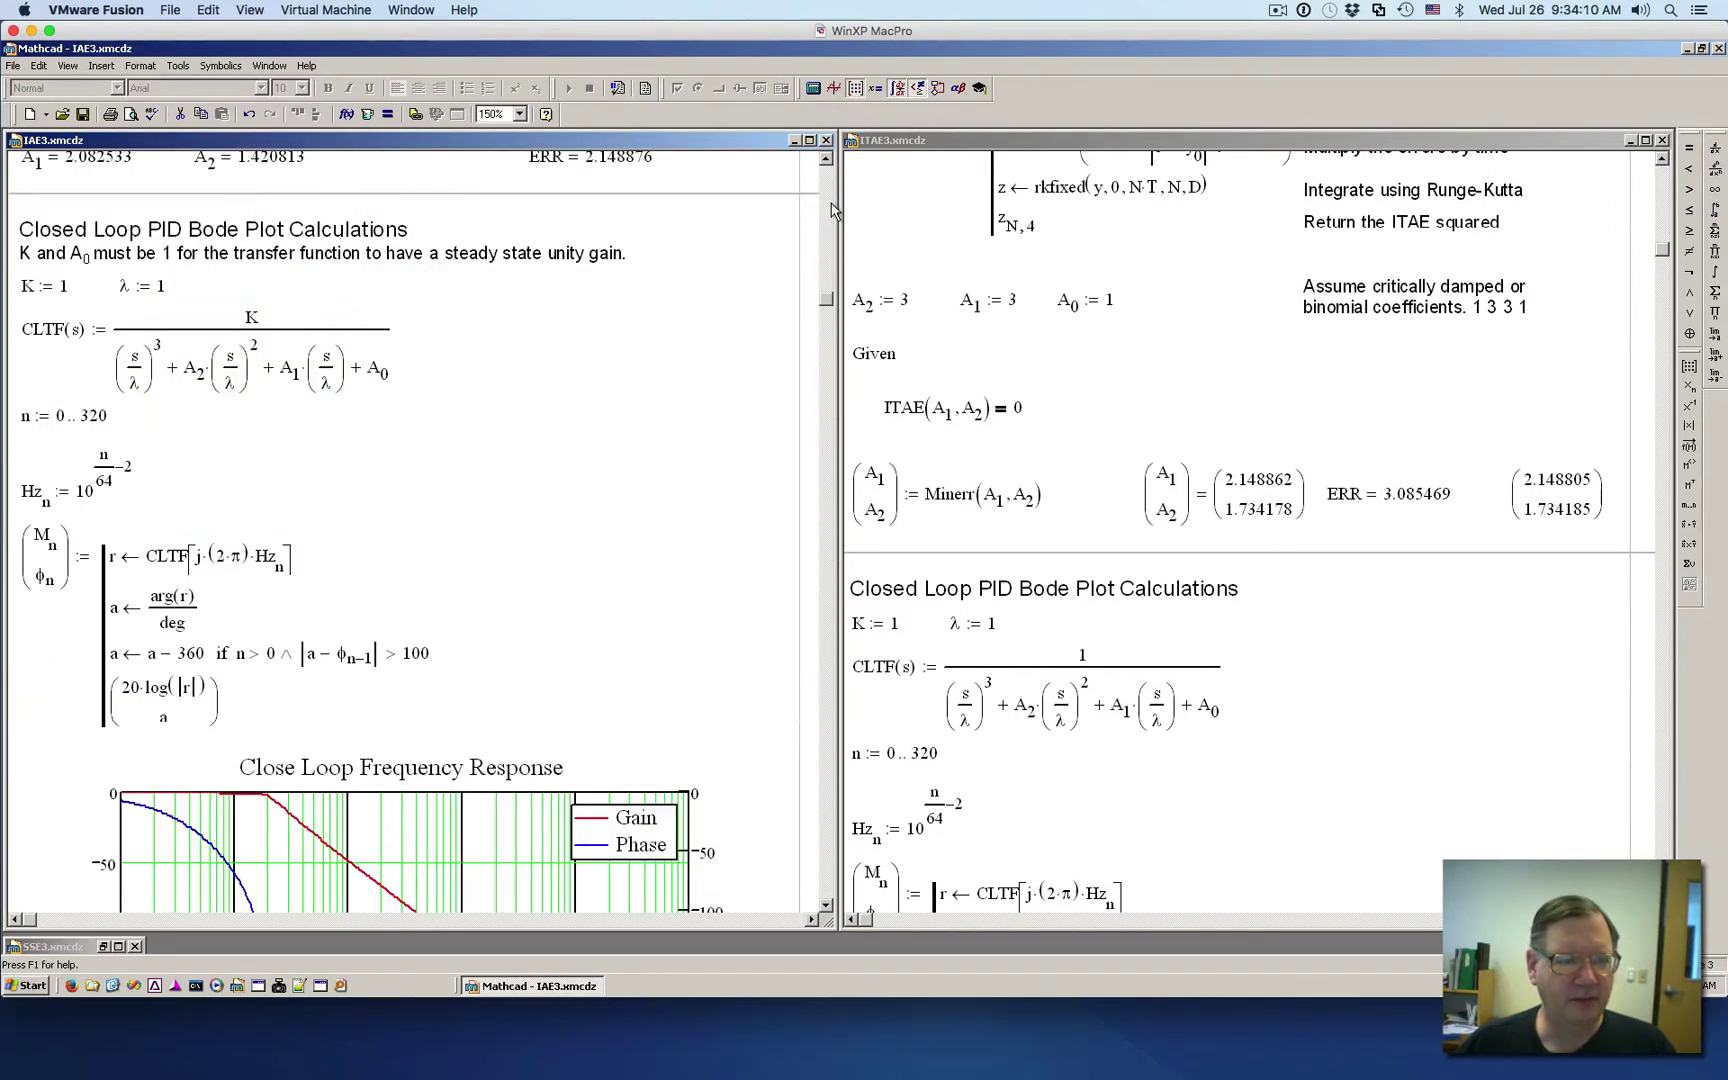
pyautogui.click(163, 290)
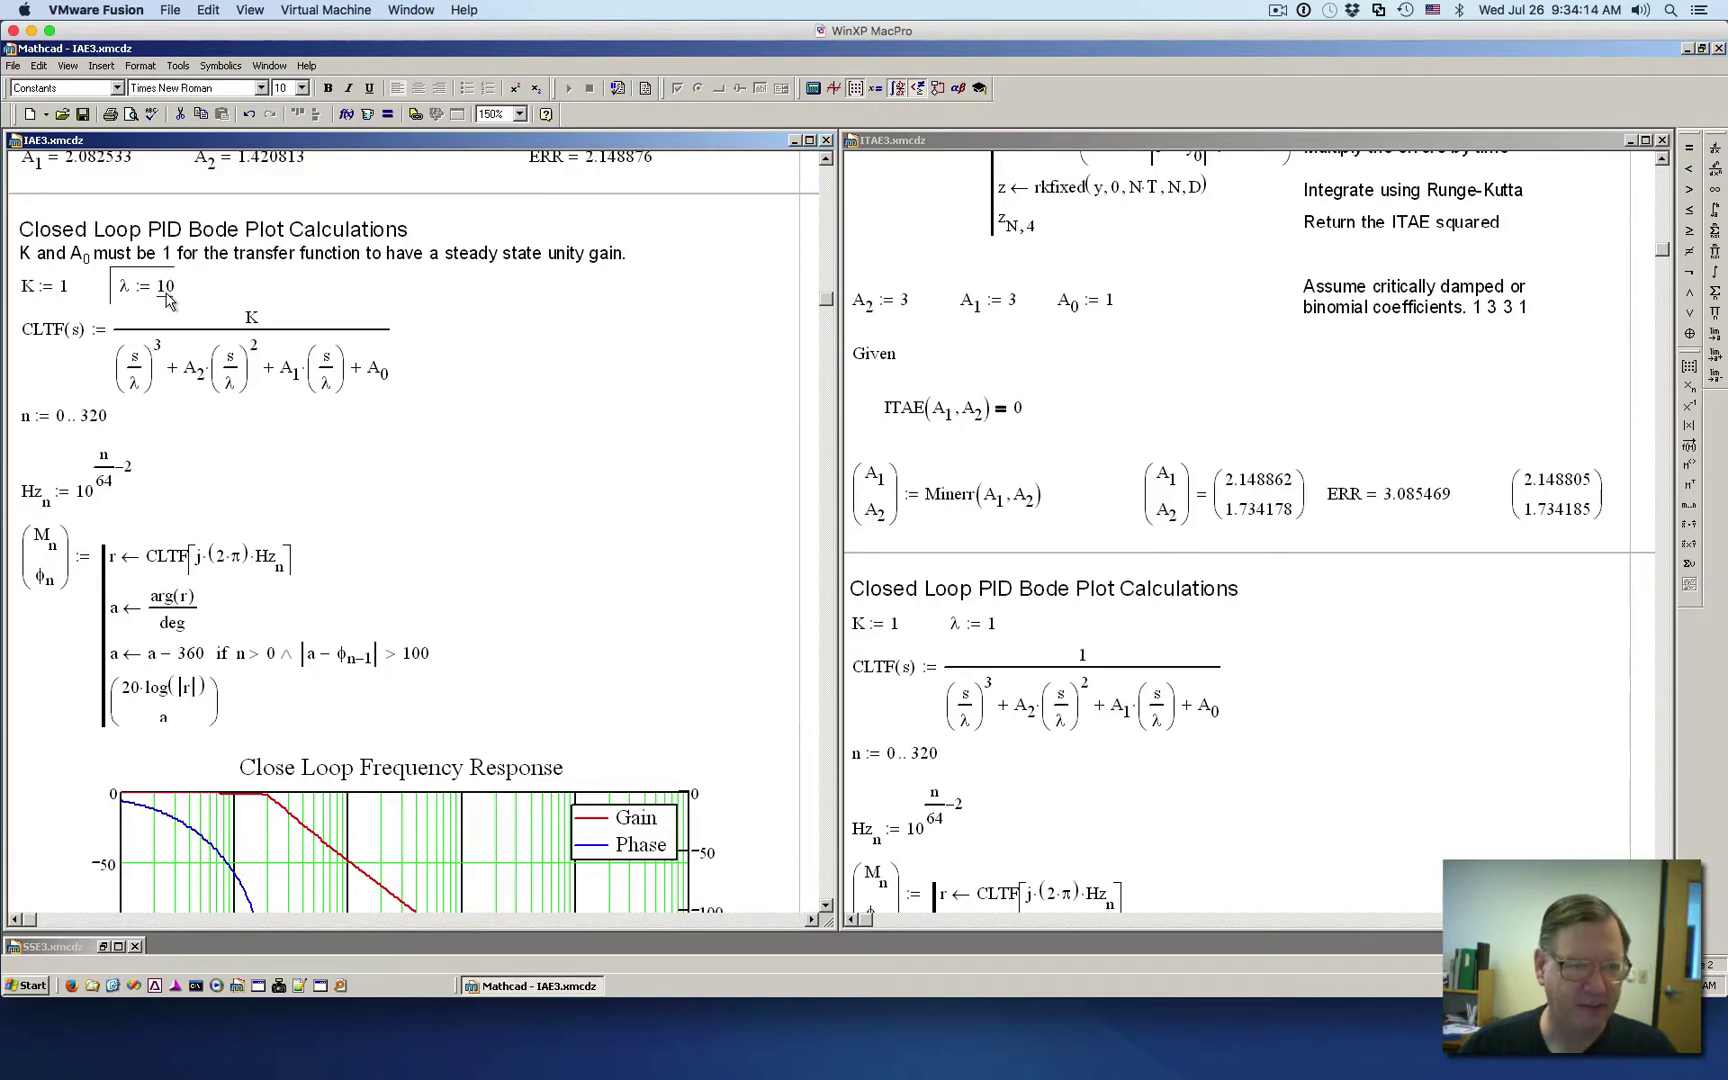
pyautogui.press('Return')
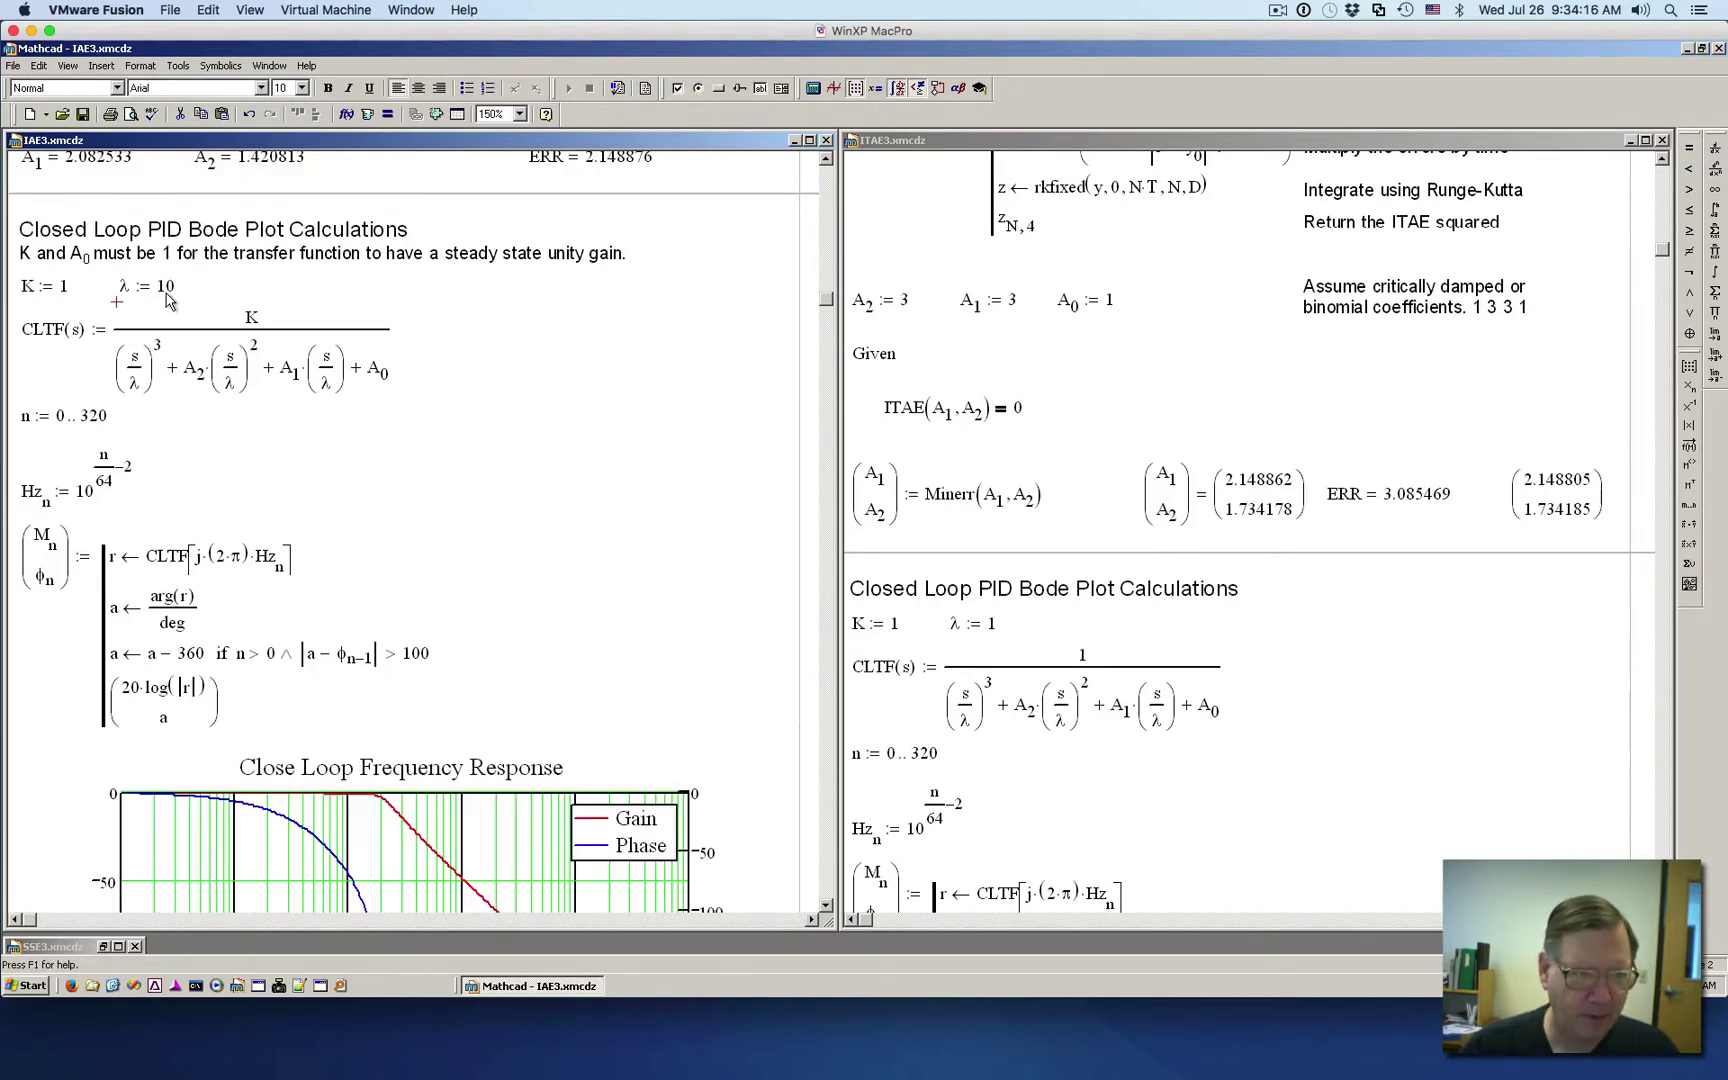
# - Examine the frequency response, the computed closed loop poles and the pole plot in the IAE worksheet
pyautogui.click(826, 866)
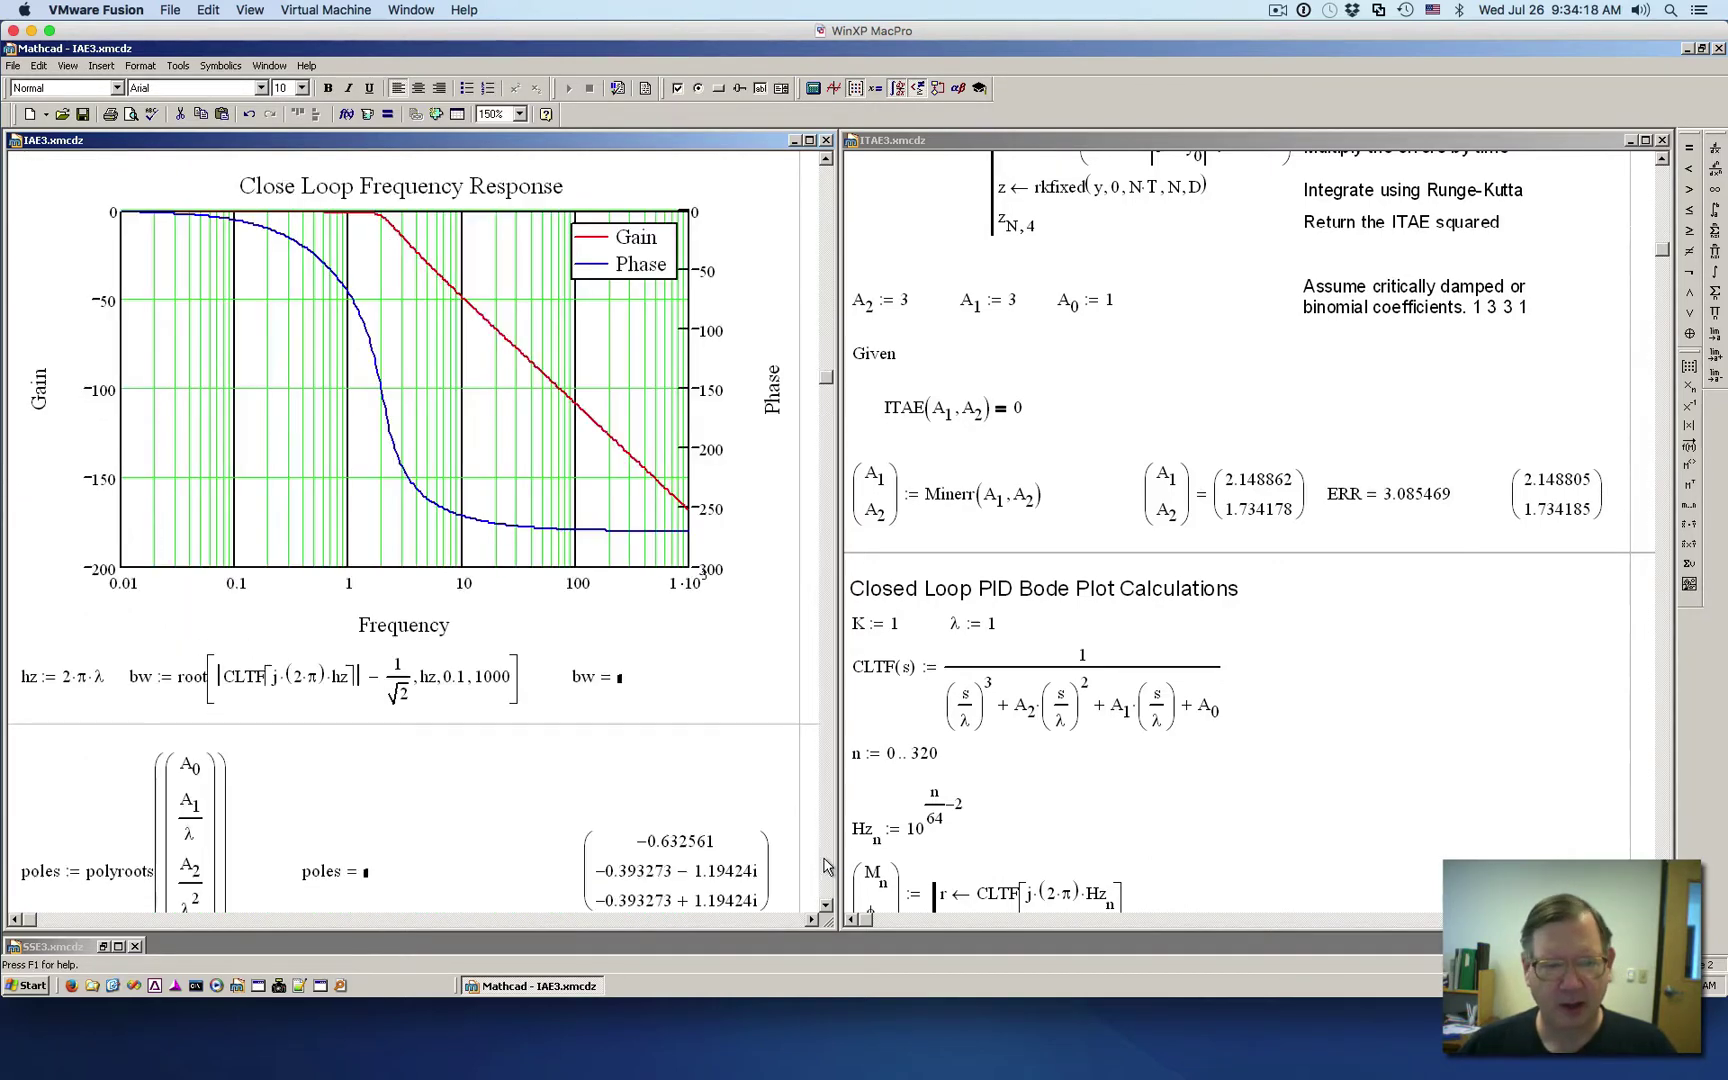
pyautogui.click(826, 866)
pyautogui.click(733, 783)
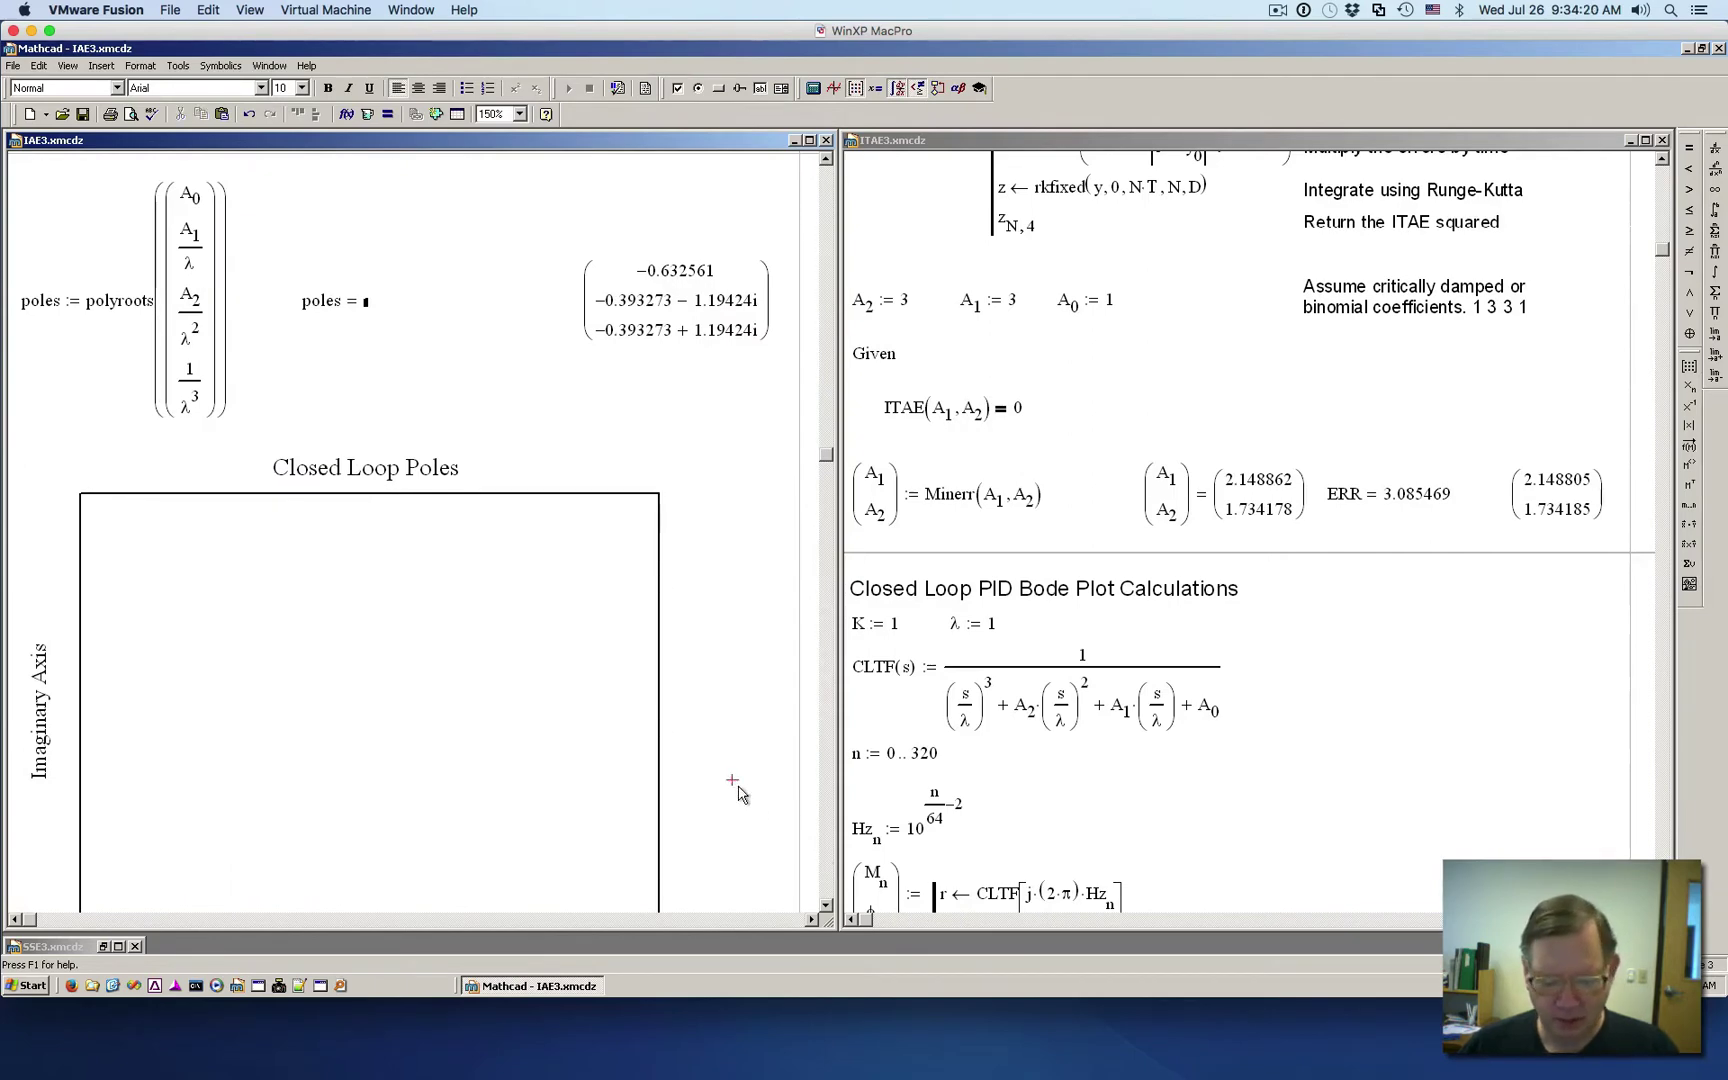
pyautogui.scroll(-1, 556, 843)
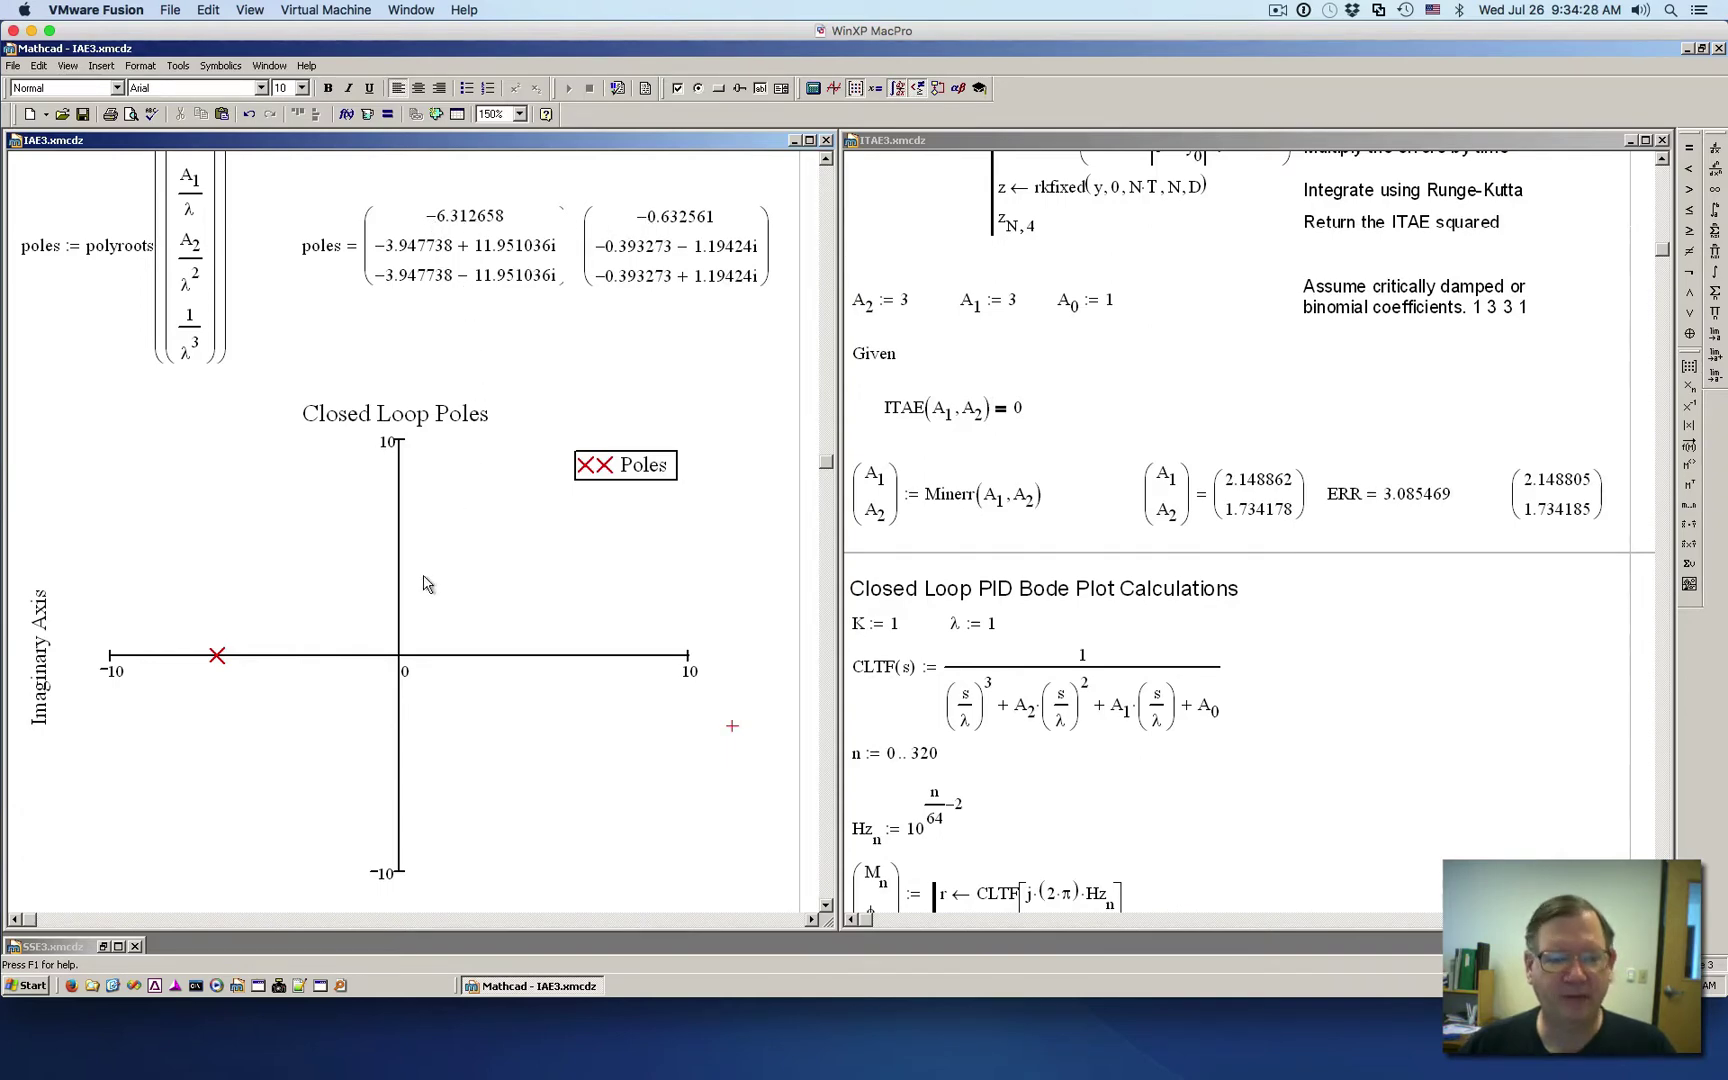
pyautogui.scroll(1, 415, 620)
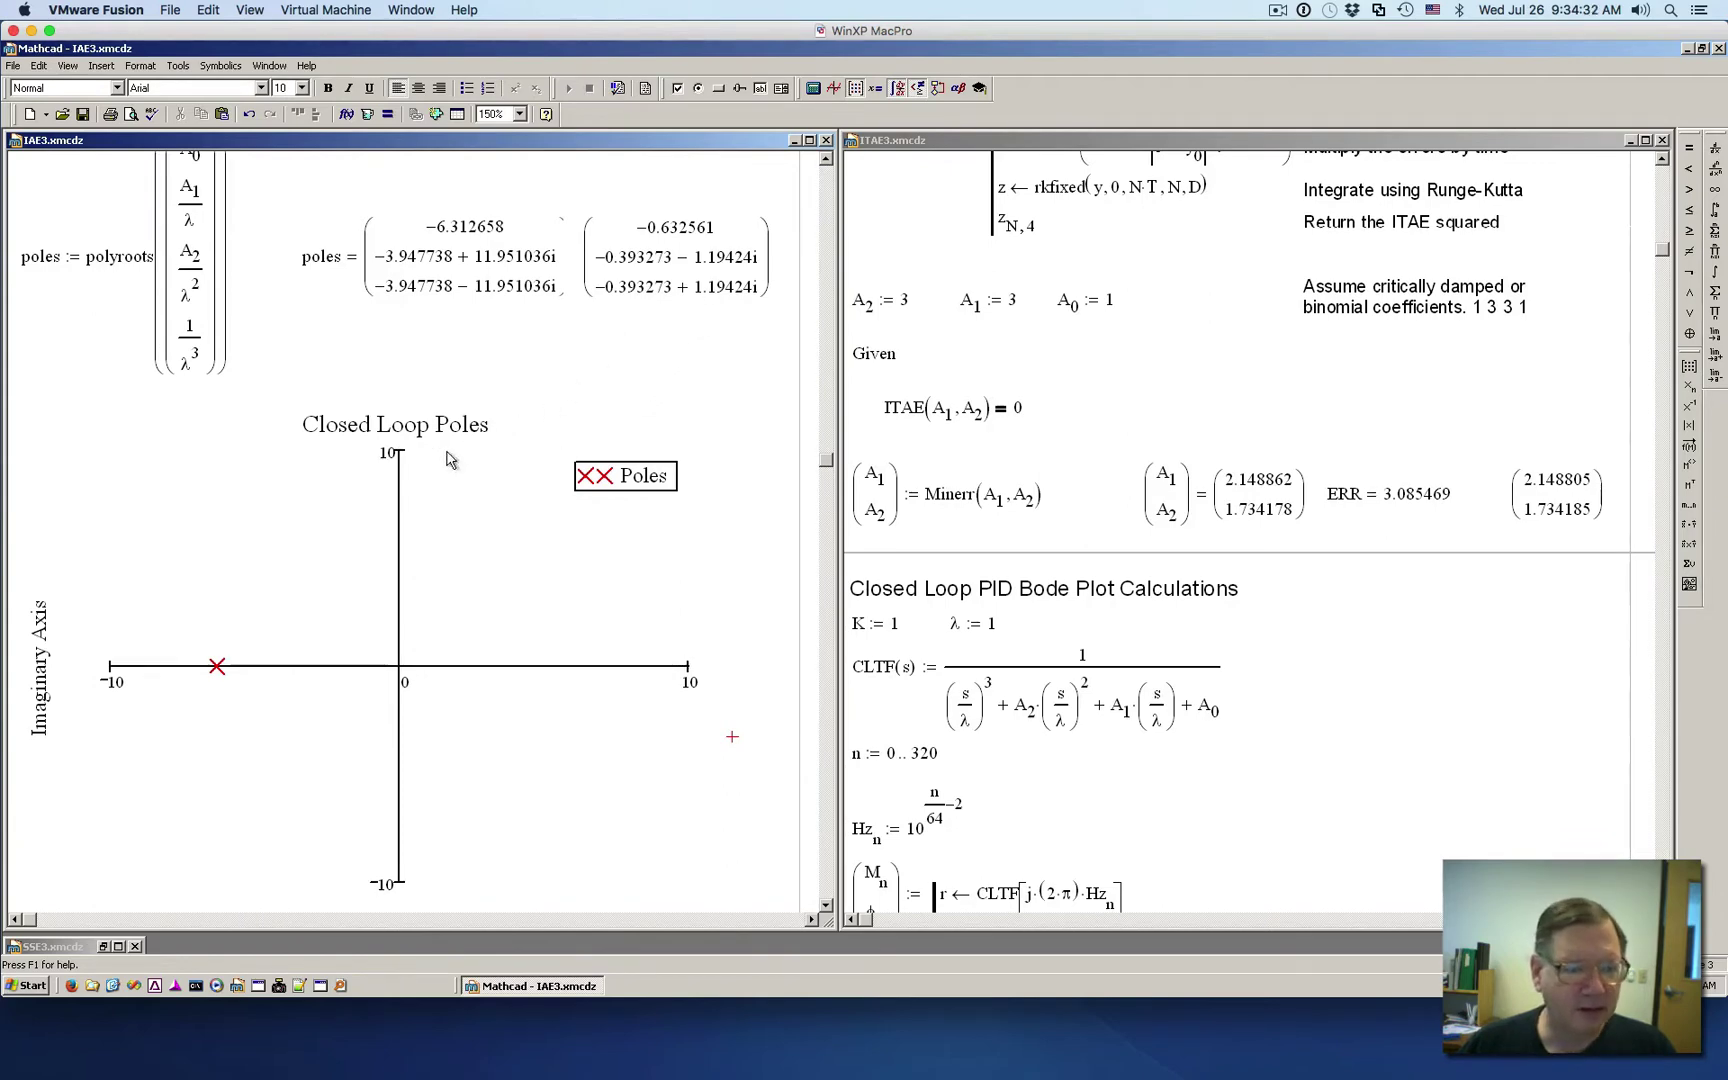
pyautogui.click(370, 528)
pyautogui.click(538, 347)
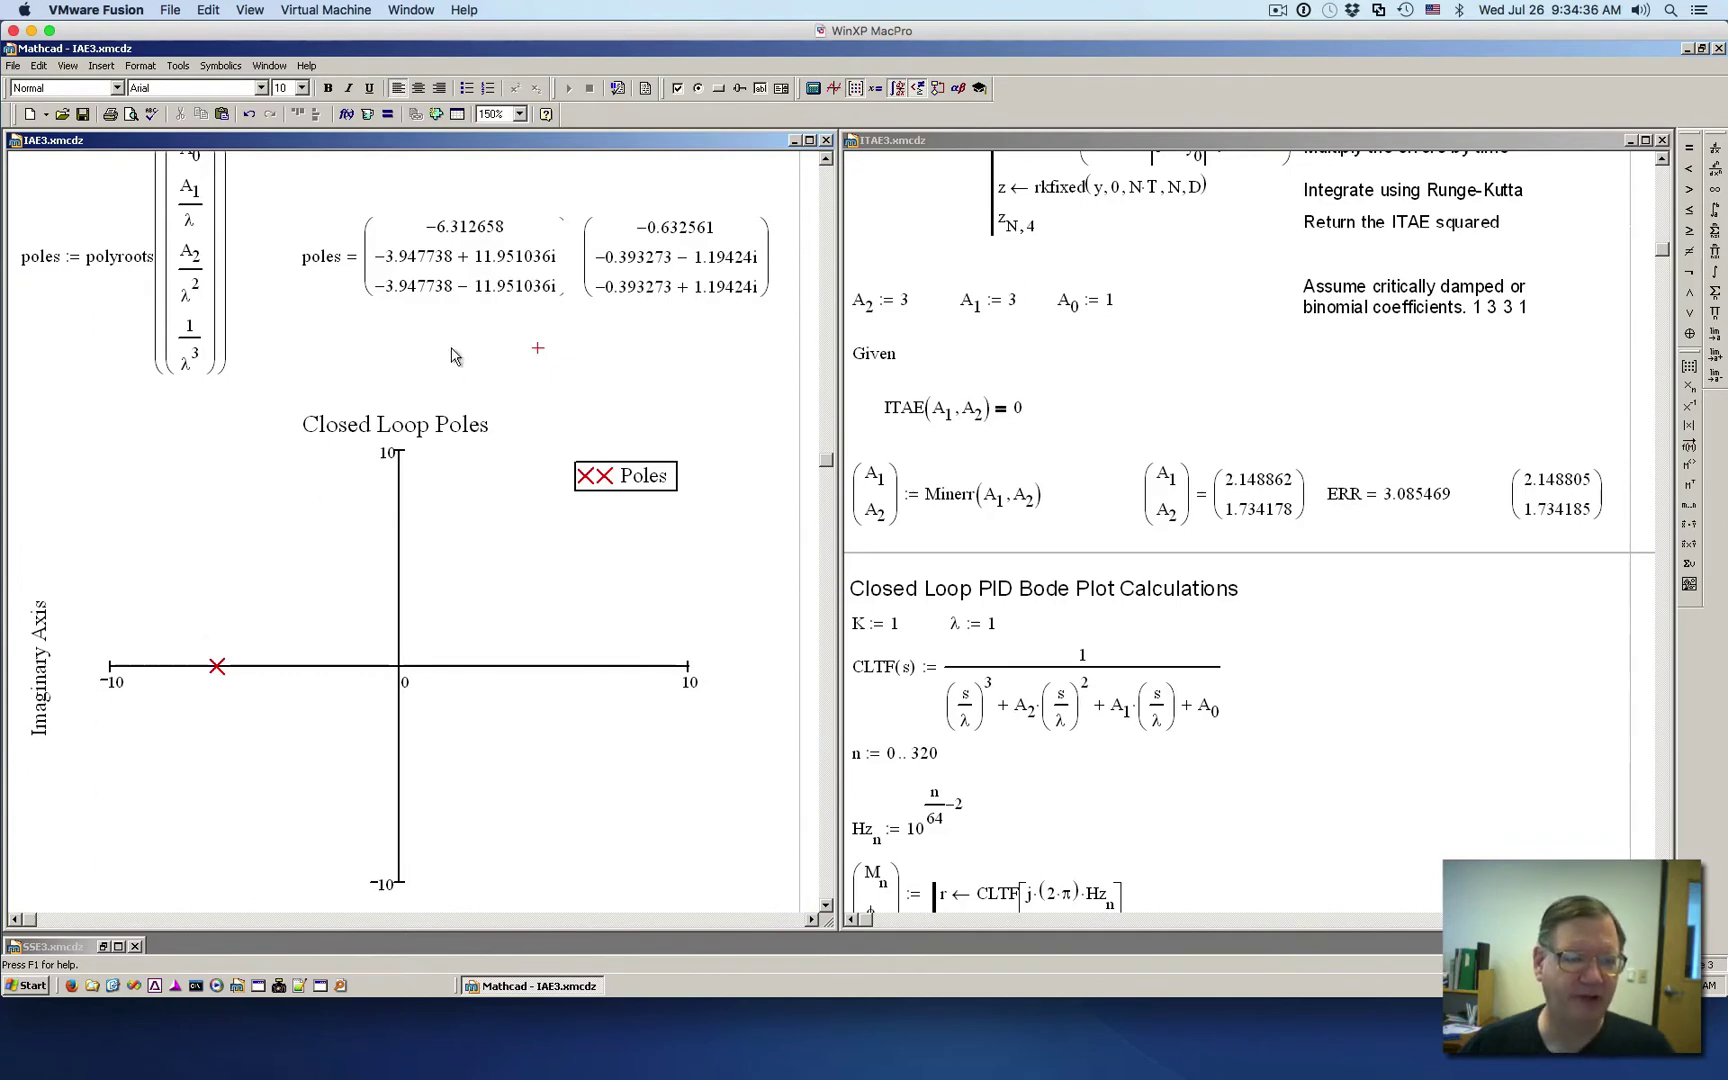
pyautogui.scroll(1, 310, 400)
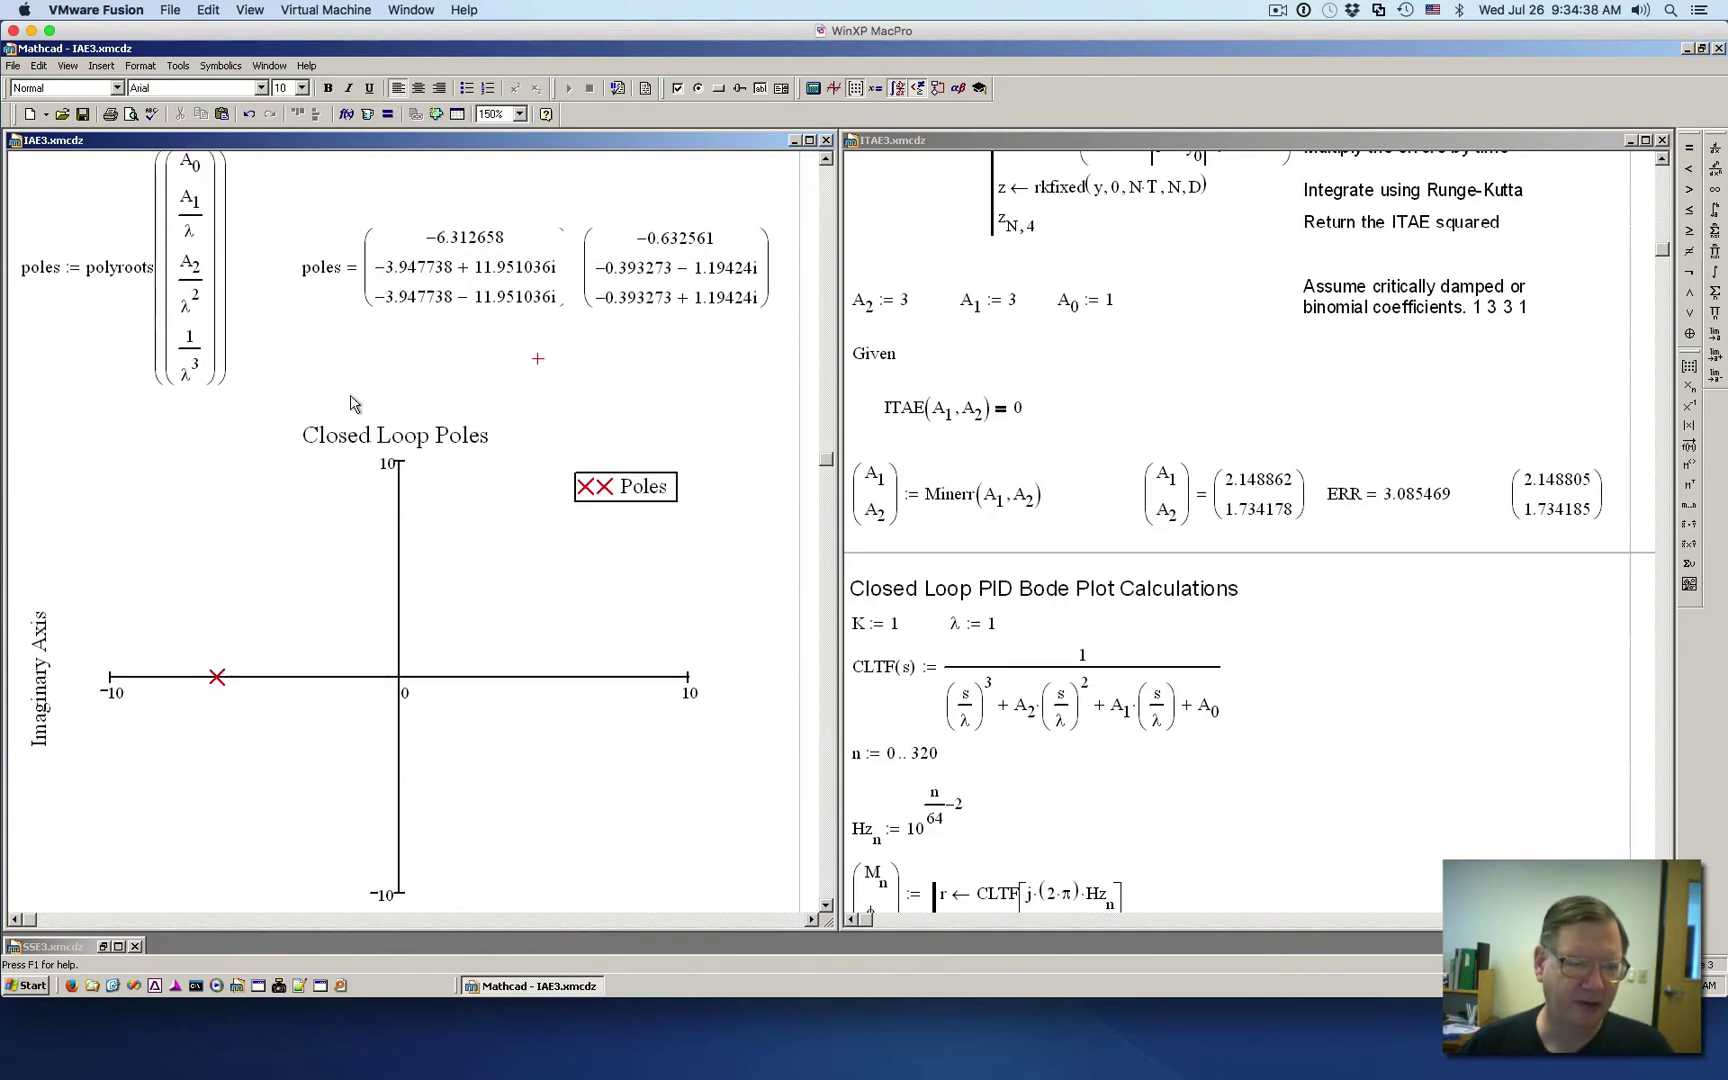
# - Compare the computed closed loop poles with the reference pole values beside them in the IAE worksheet
pyautogui.scroll(-3, 455, 645)
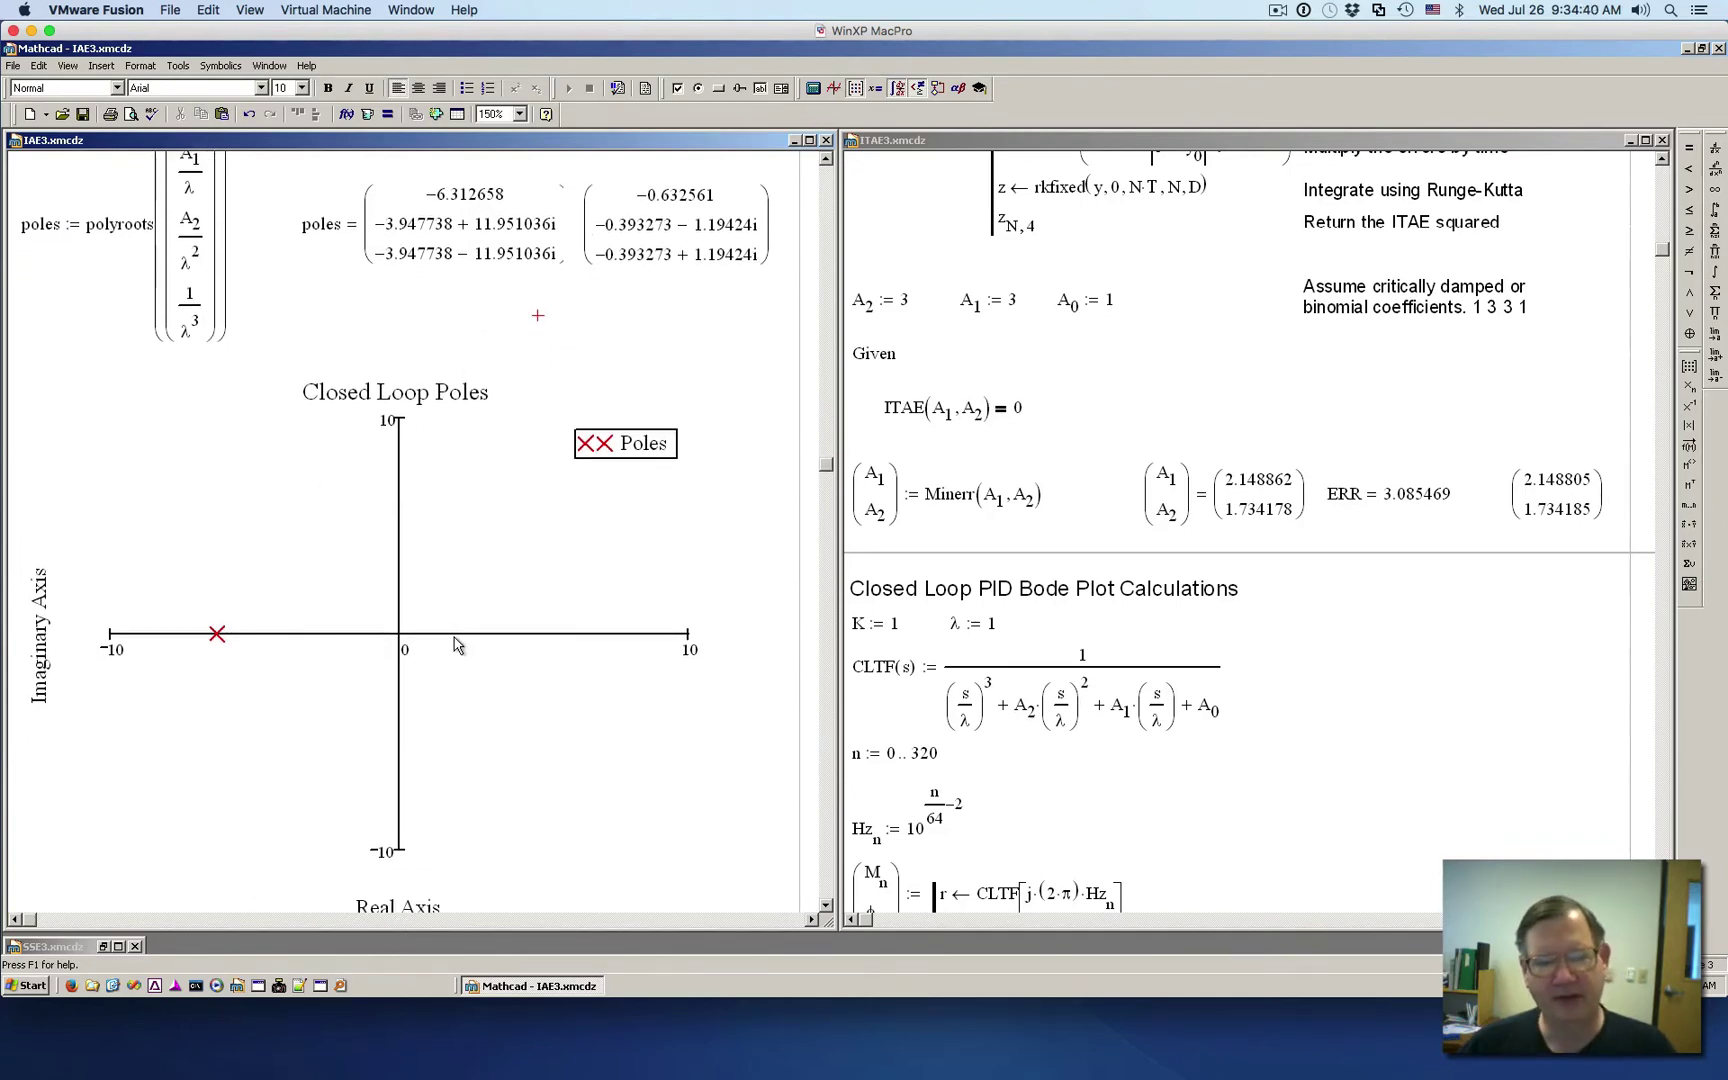
pyautogui.scroll(1, 454, 245)
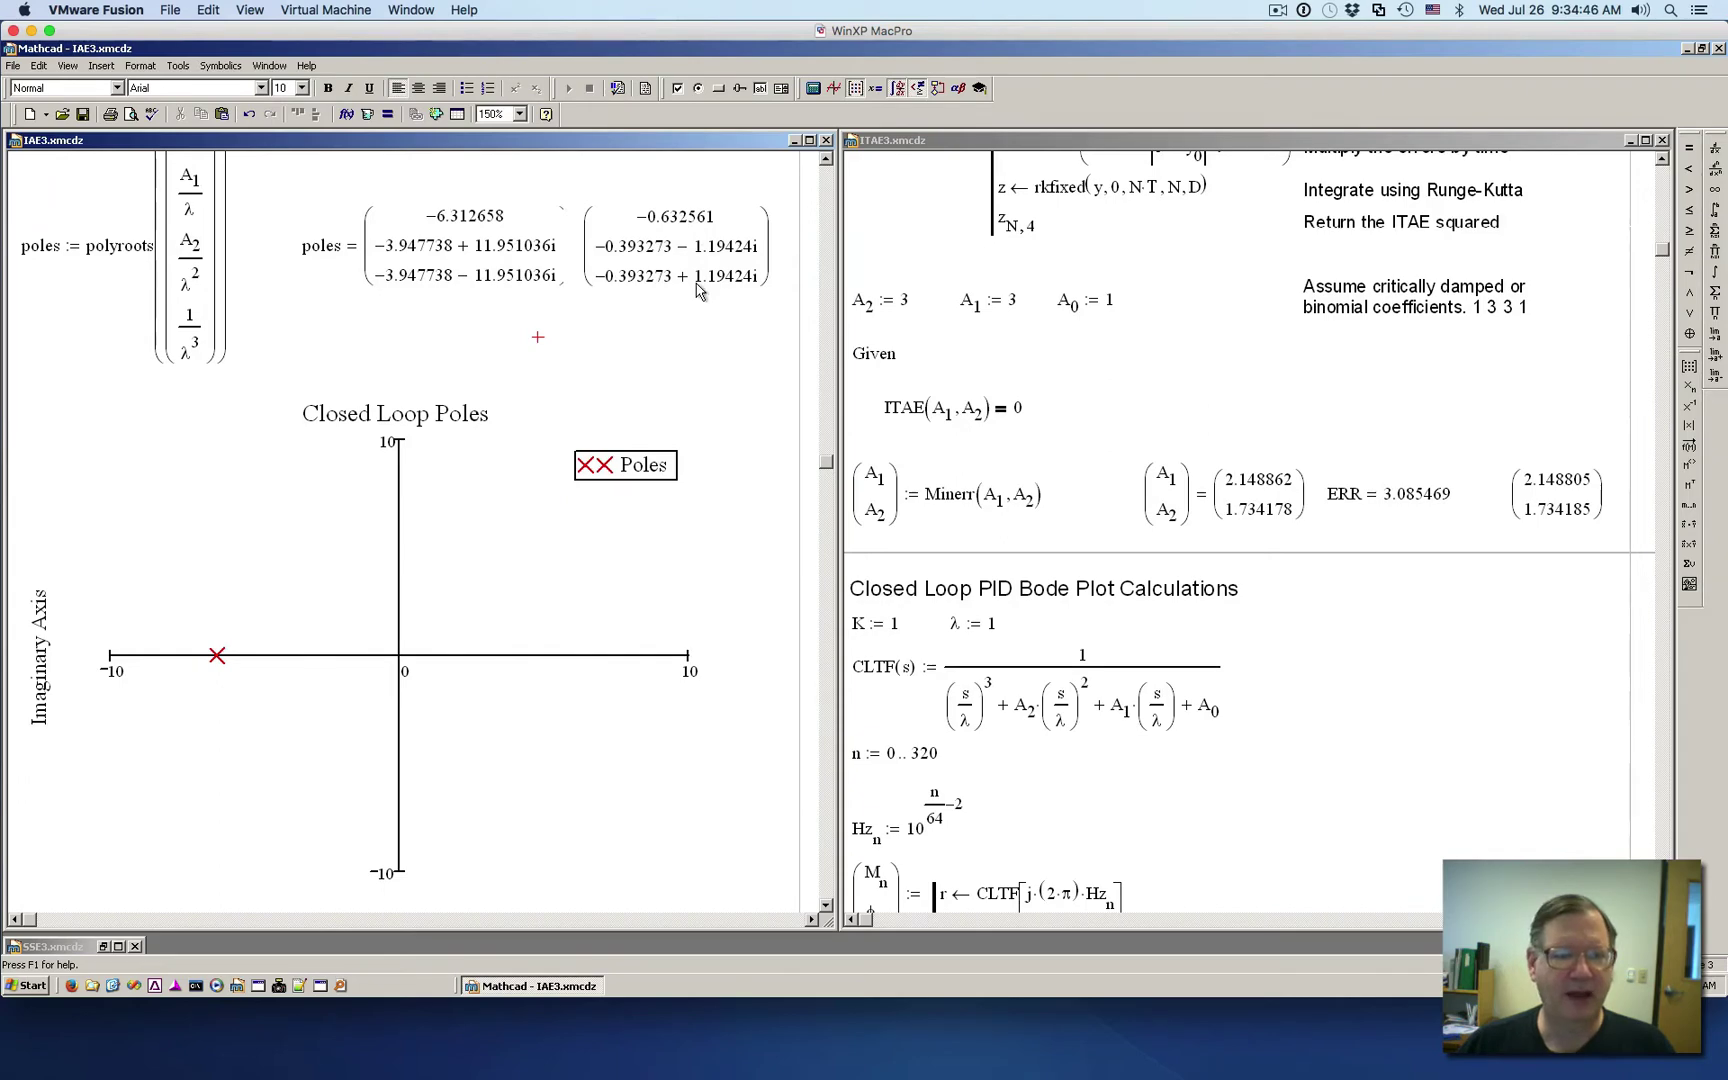
pyautogui.click(477, 235)
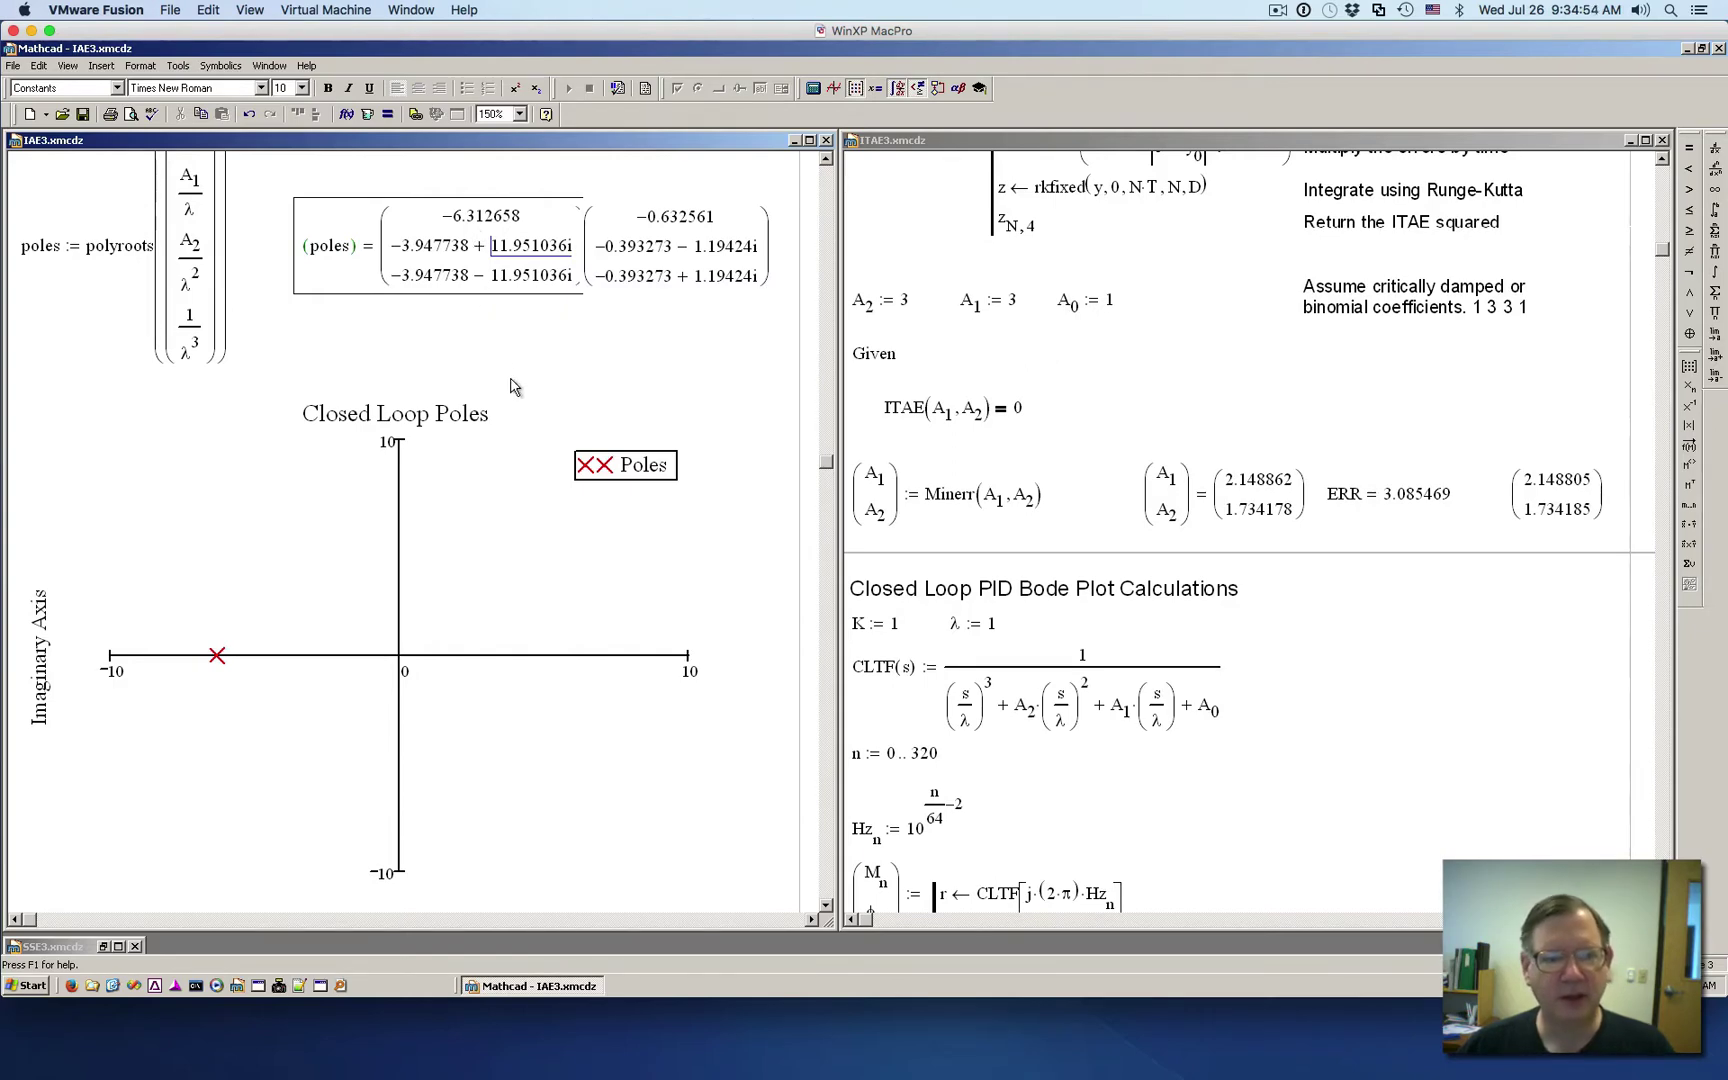
# - Set λ to 1 above the IAE closed loop transfer function and recalculate the worksheet
pyautogui.scroll(8, 510, 387)
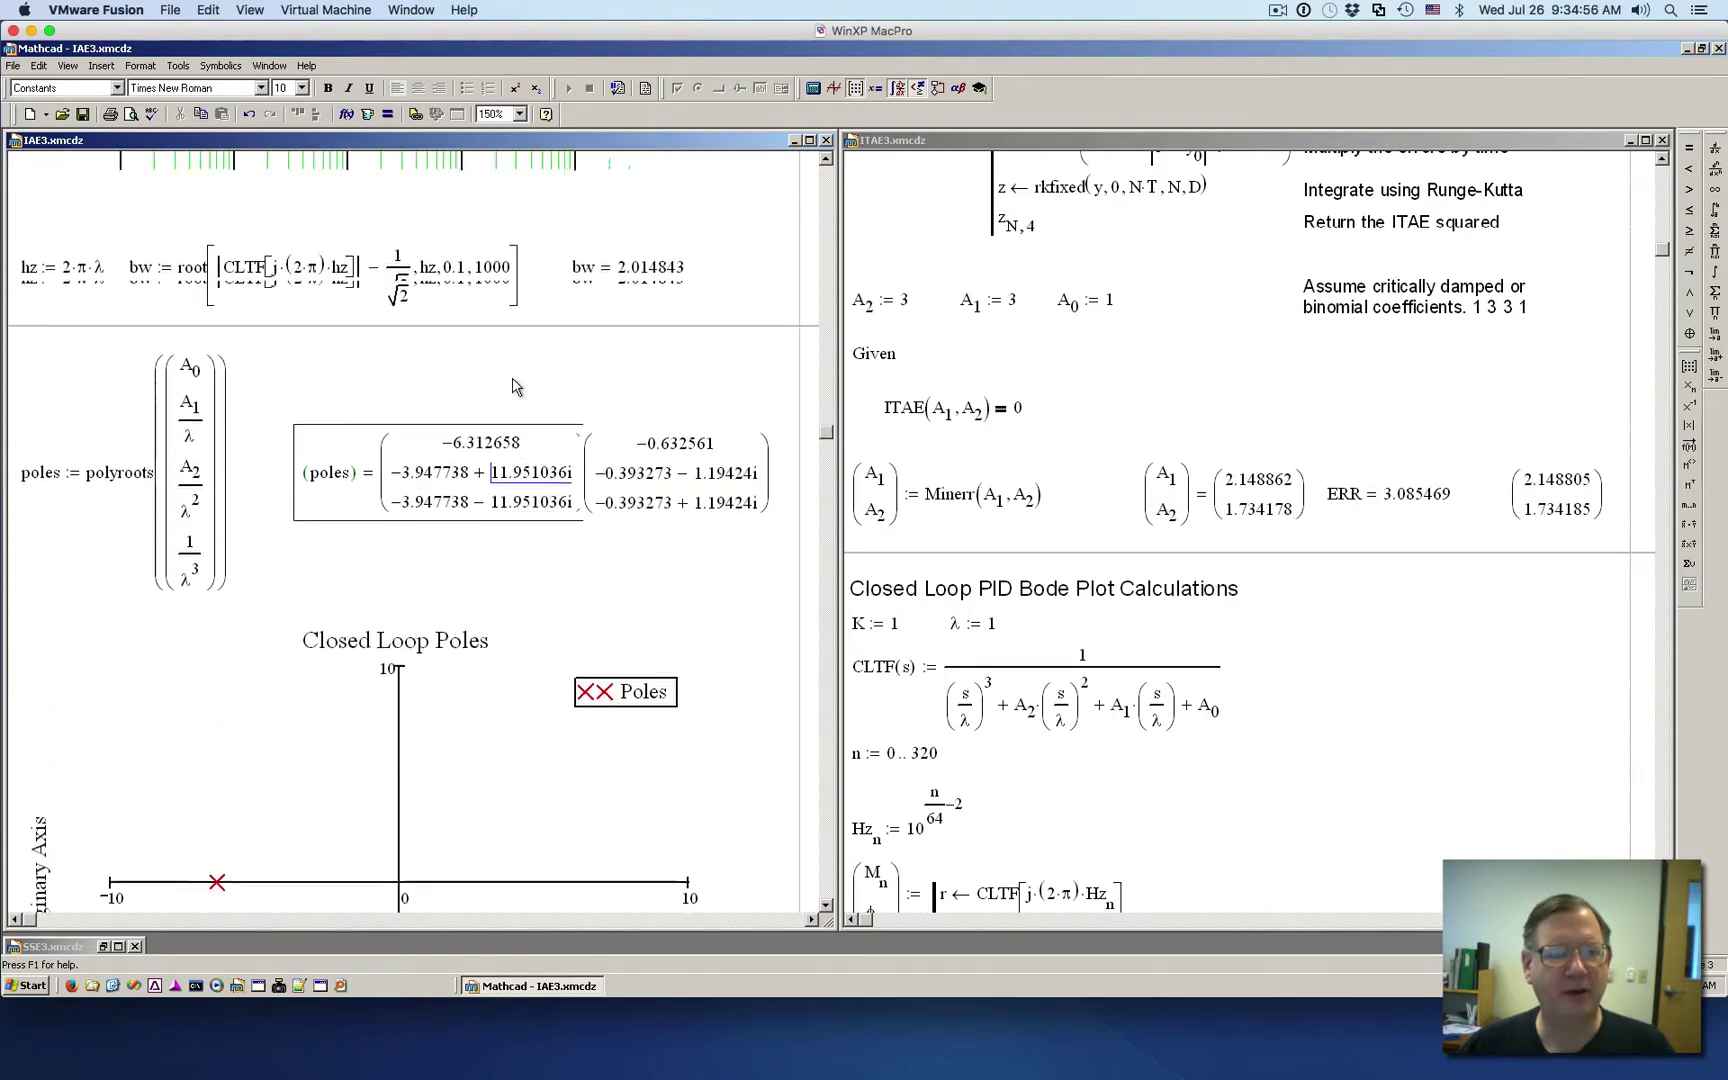
pyautogui.scroll(8, 512, 387)
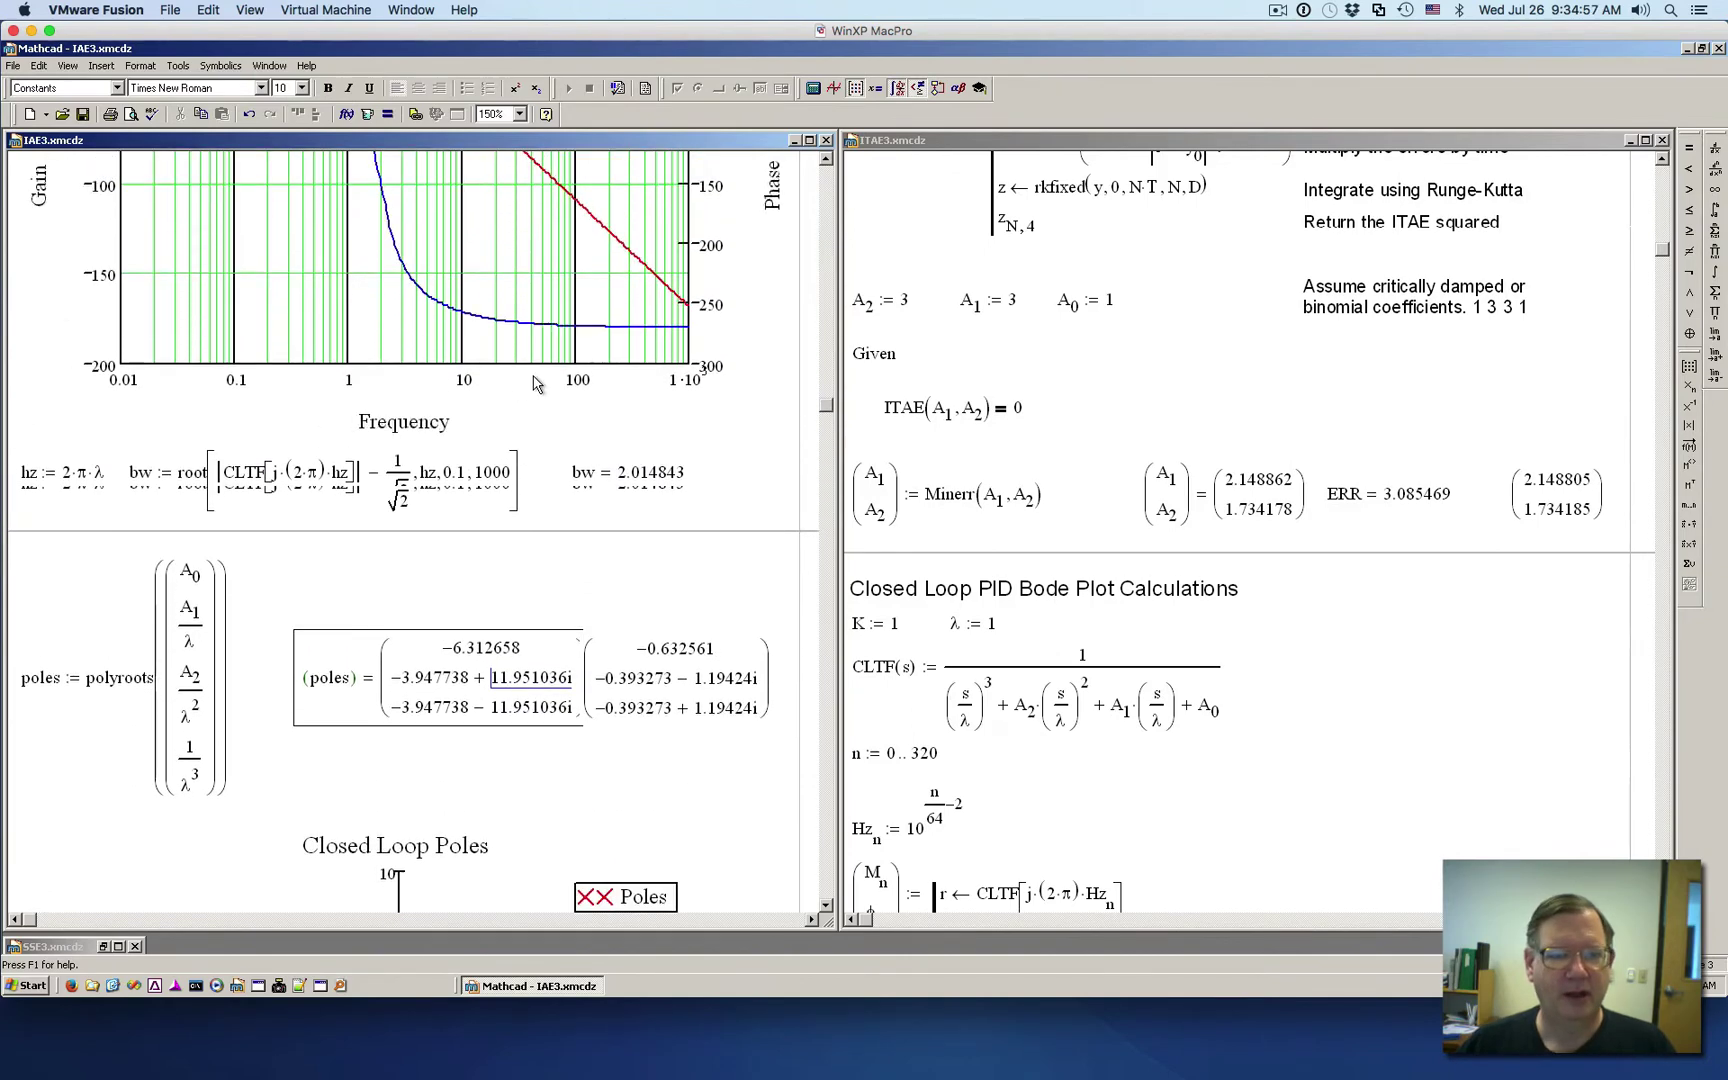
pyautogui.click(824, 184)
pyautogui.scroll(1, 110, 320)
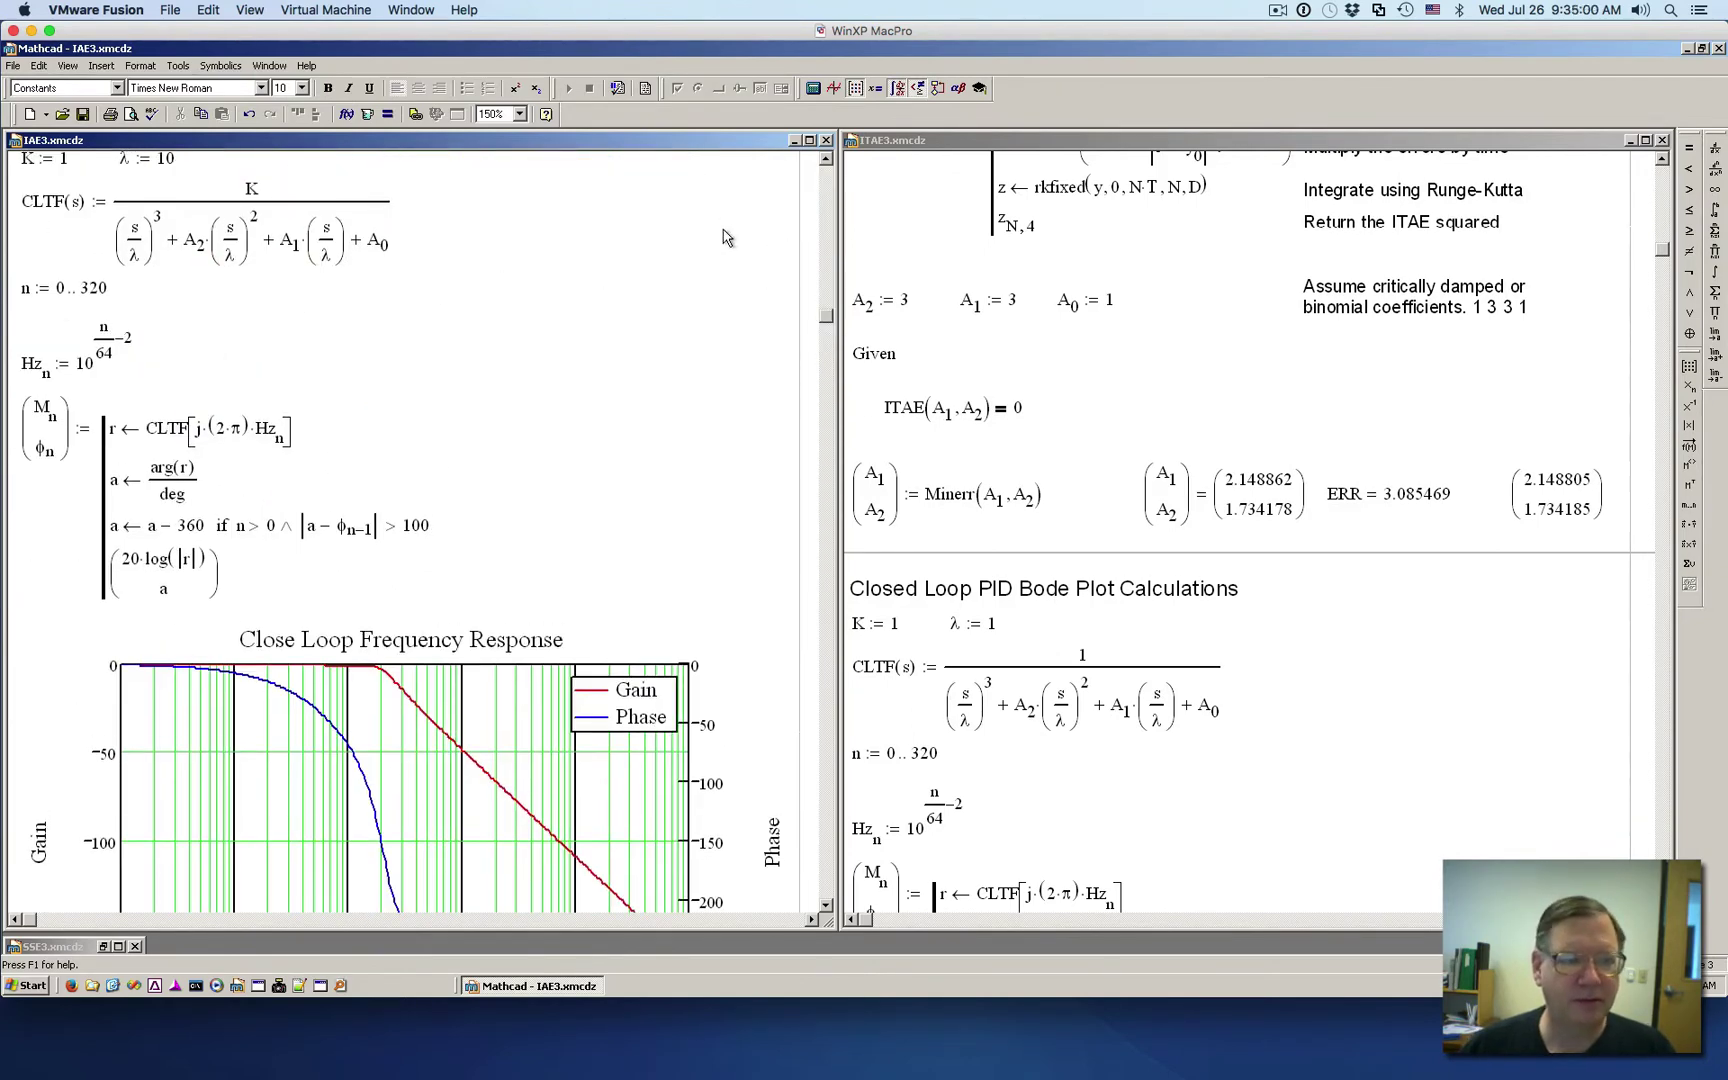
pyautogui.scroll(1, 378, 215)
pyautogui.doubleClick(165, 205)
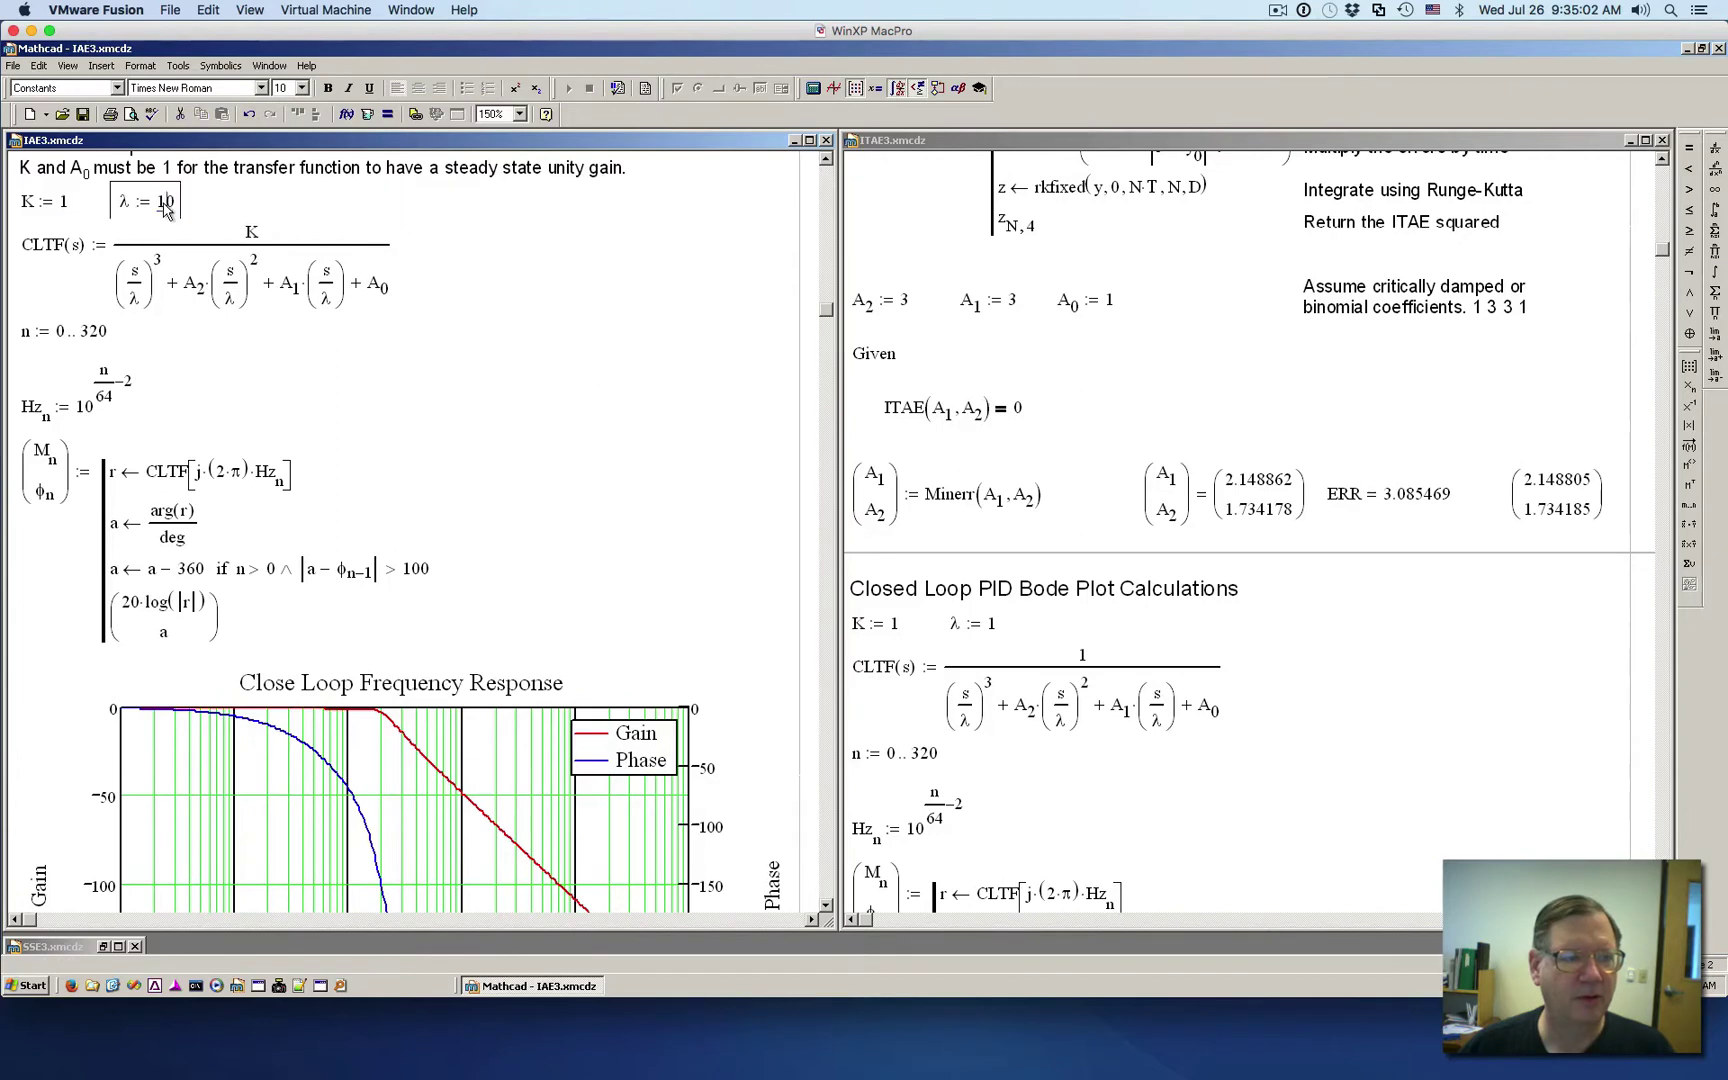
pyautogui.write('1')
pyautogui.click(656, 616)
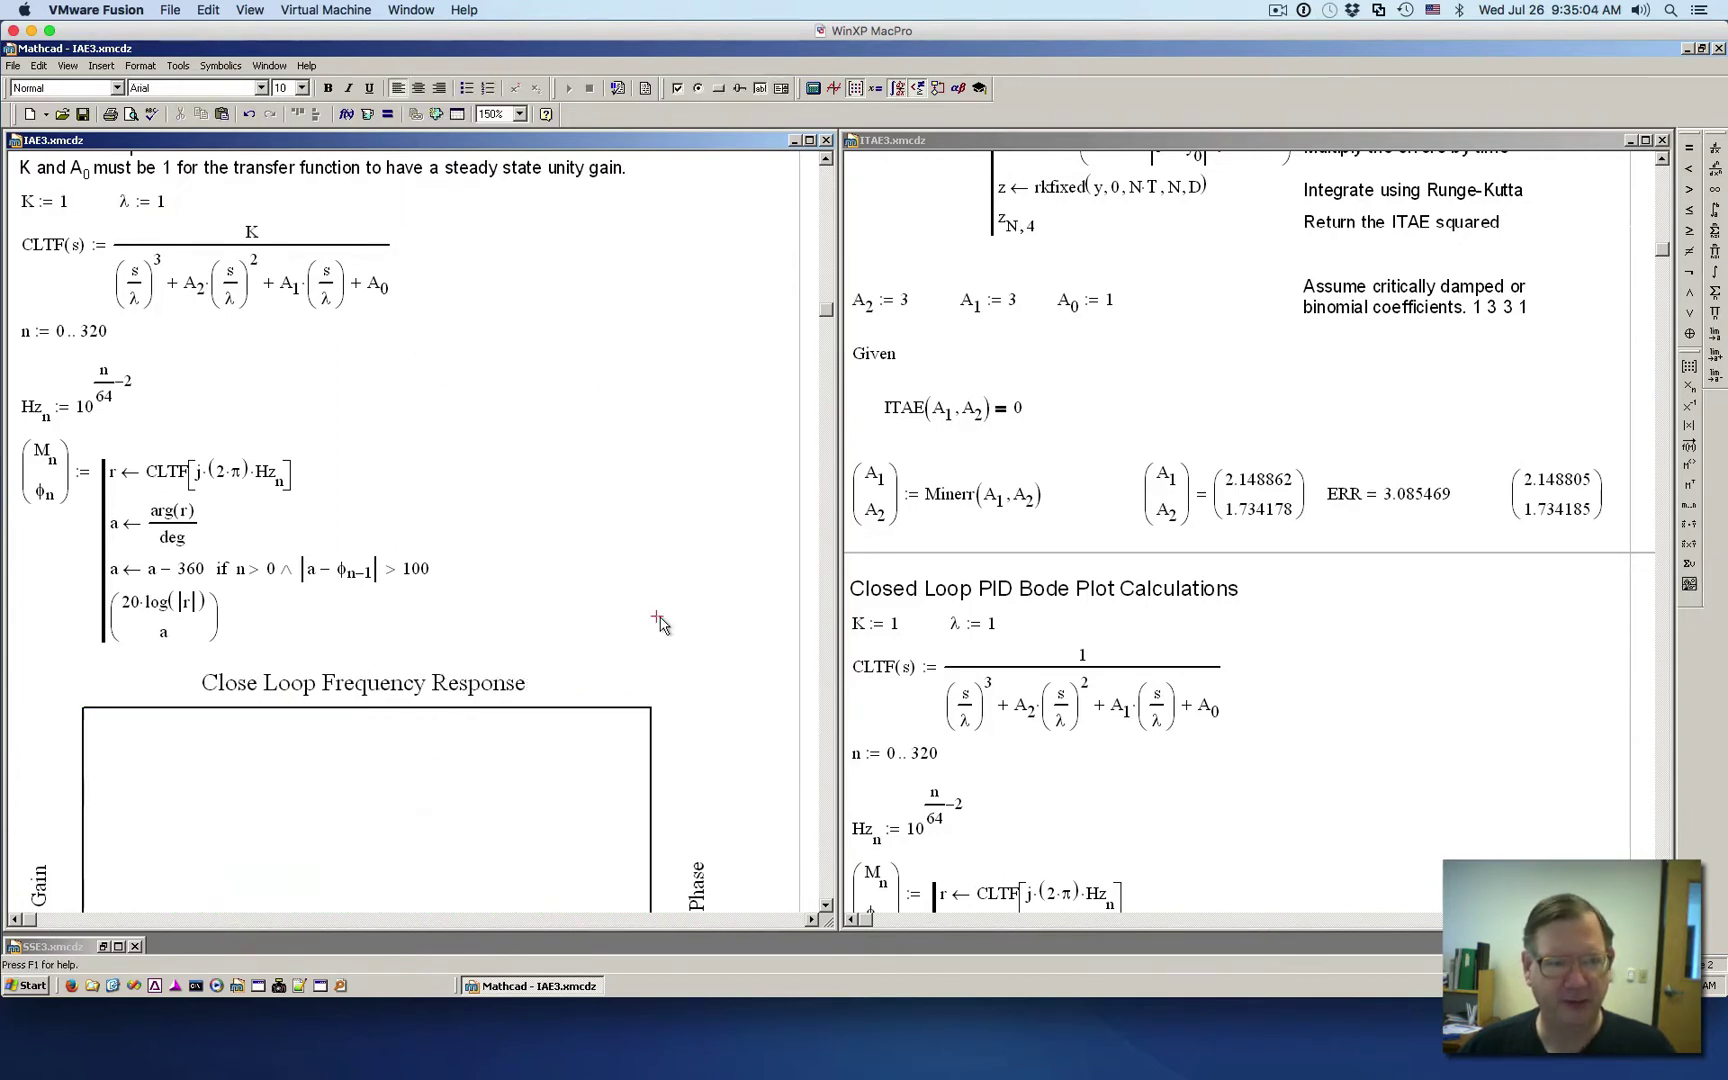
# - Review the differential equation, the integrated IAE and the Third Order Minimum IAE response plot in the verification section
pyautogui.scroll(-10, 828, 795)
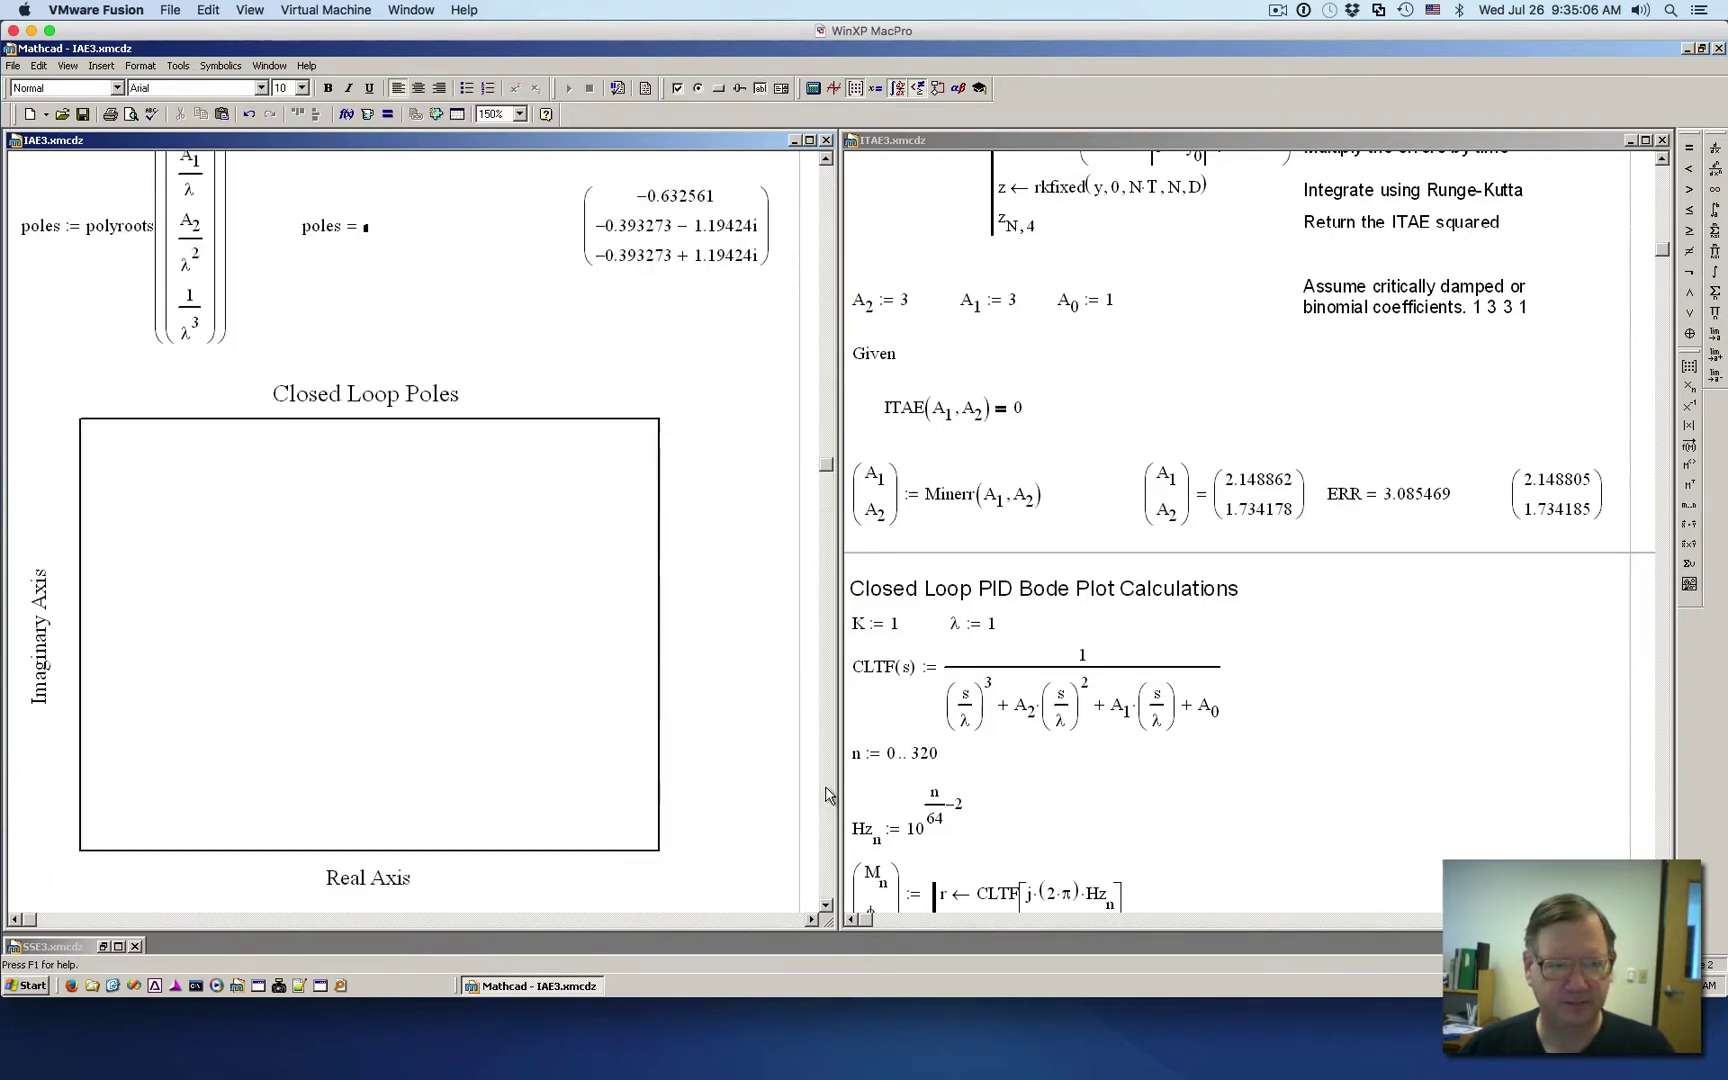
pyautogui.scroll(3, 657, 678)
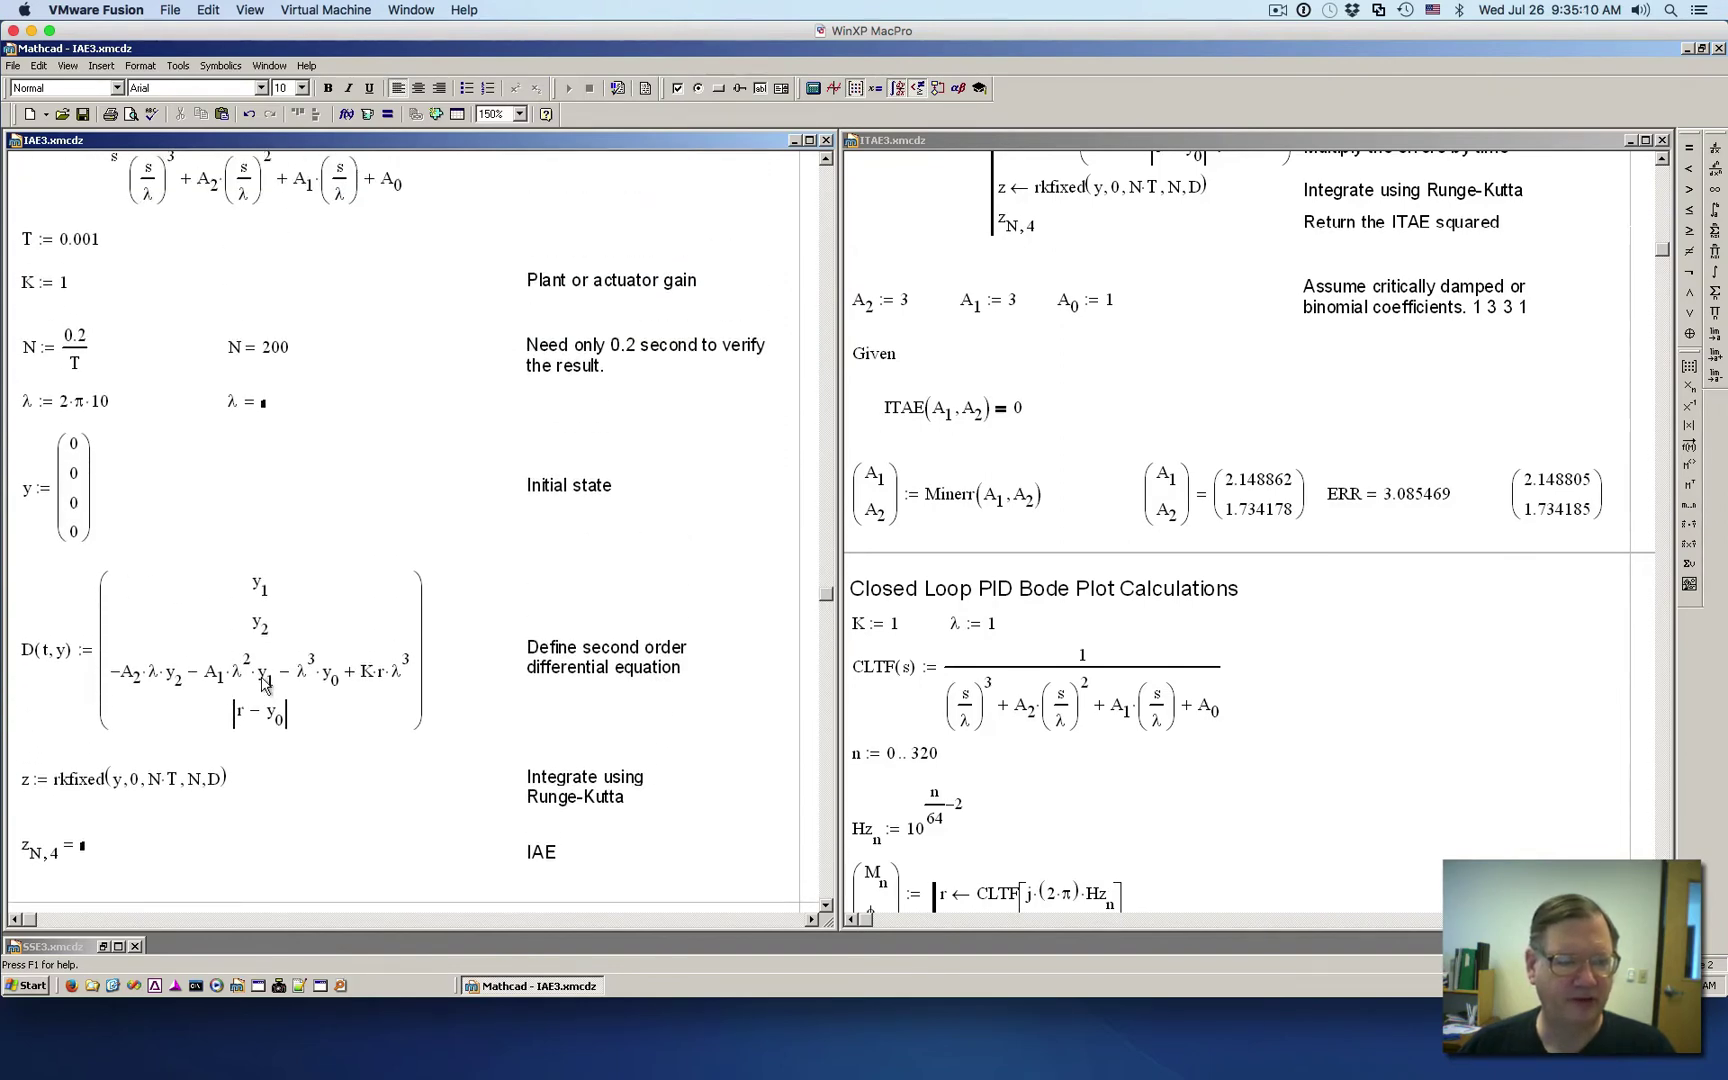
pyautogui.click(452, 667)
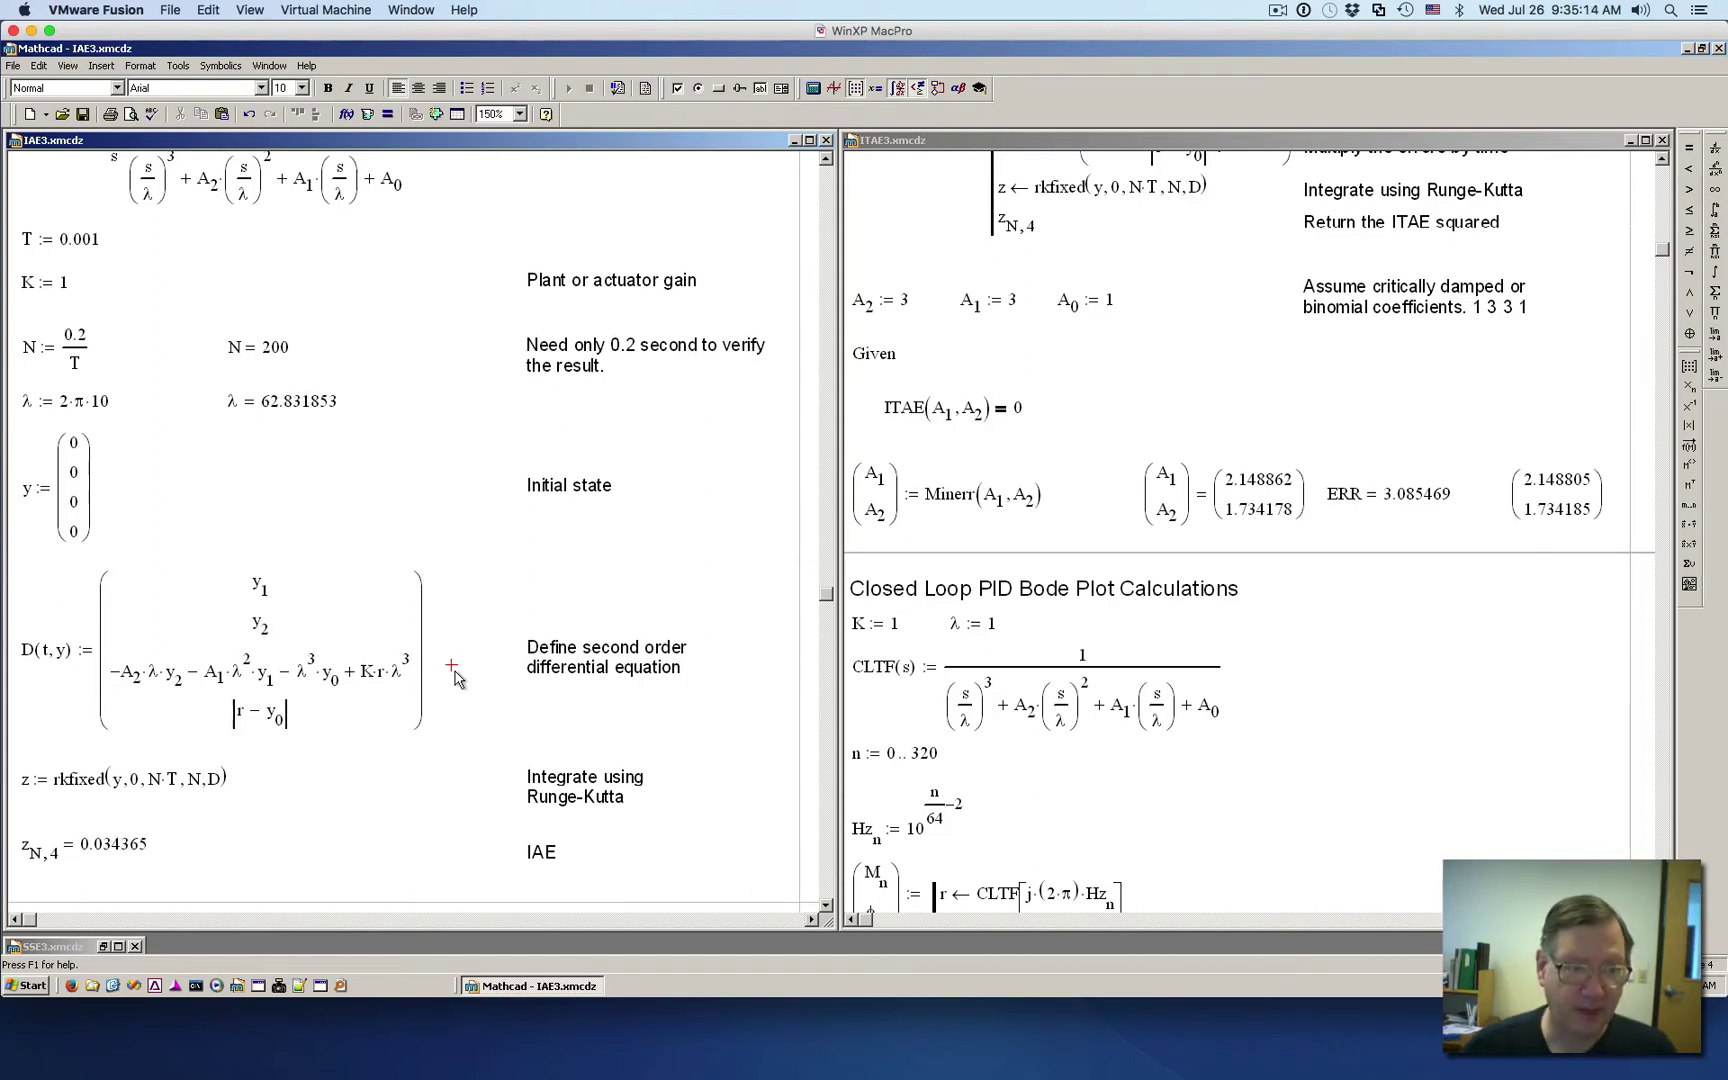
pyautogui.scroll(-5, 481, 793)
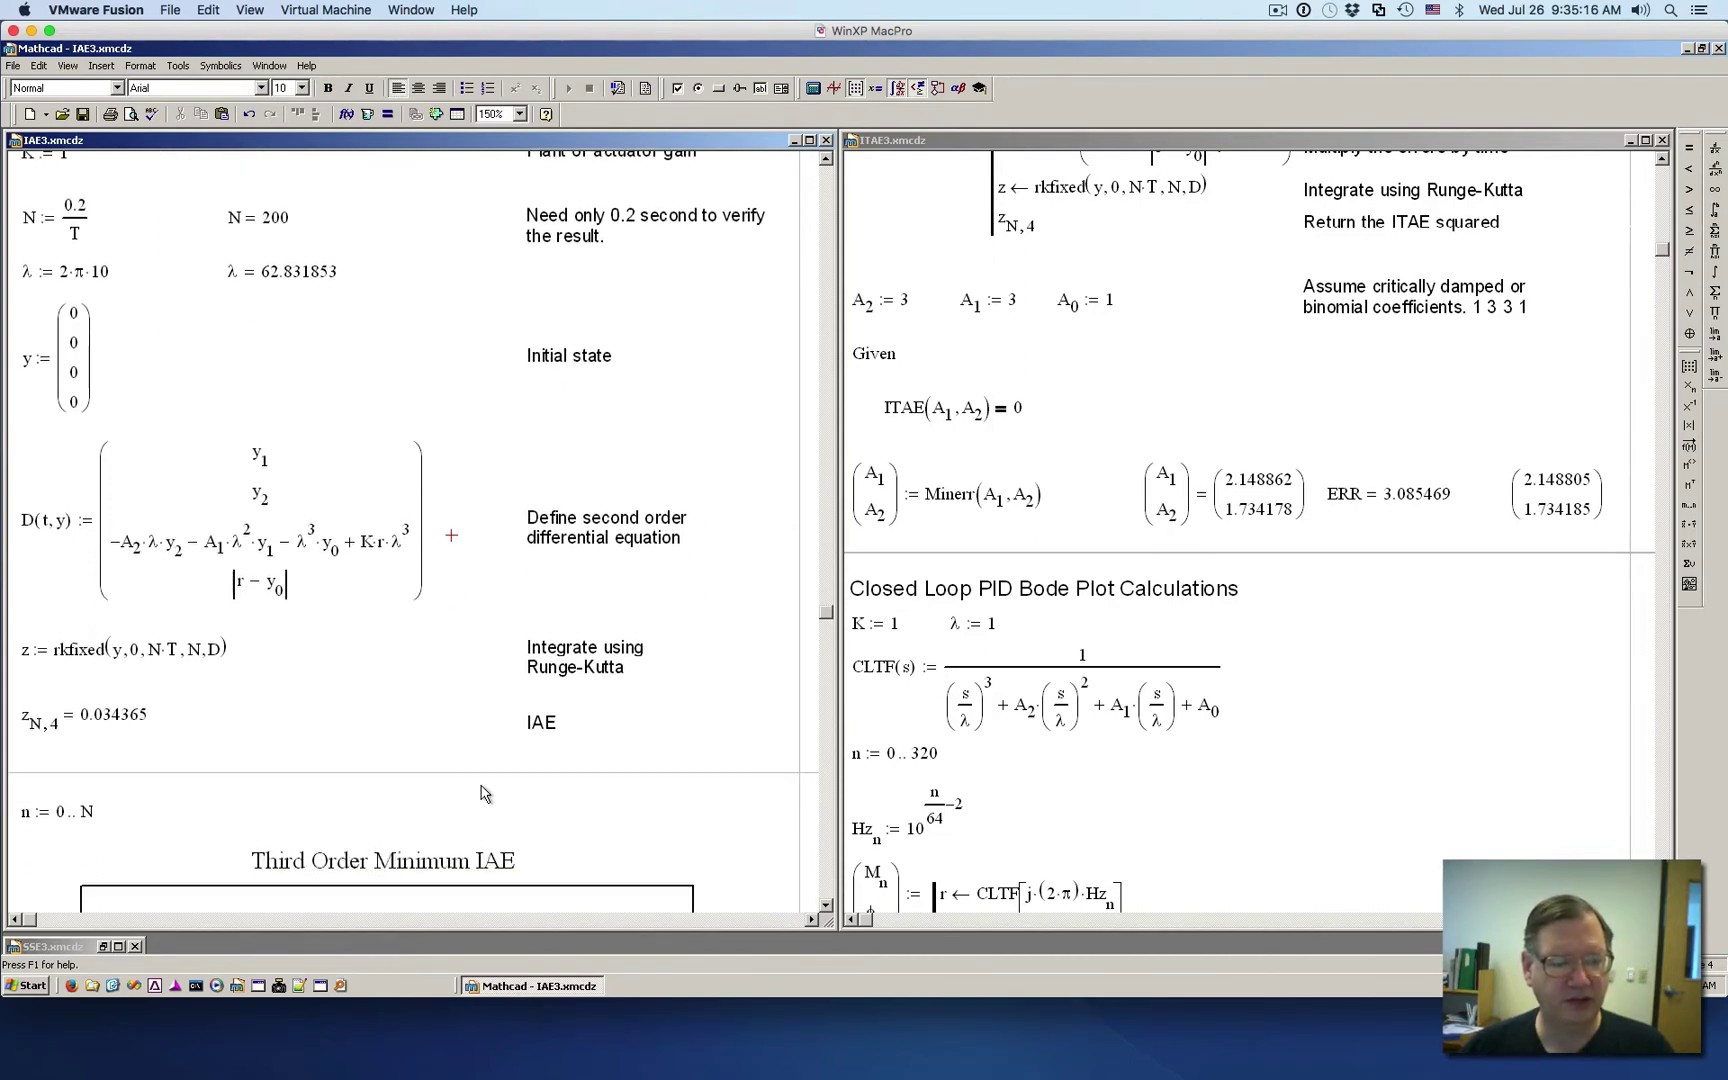
pyautogui.scroll(-3, 481, 793)
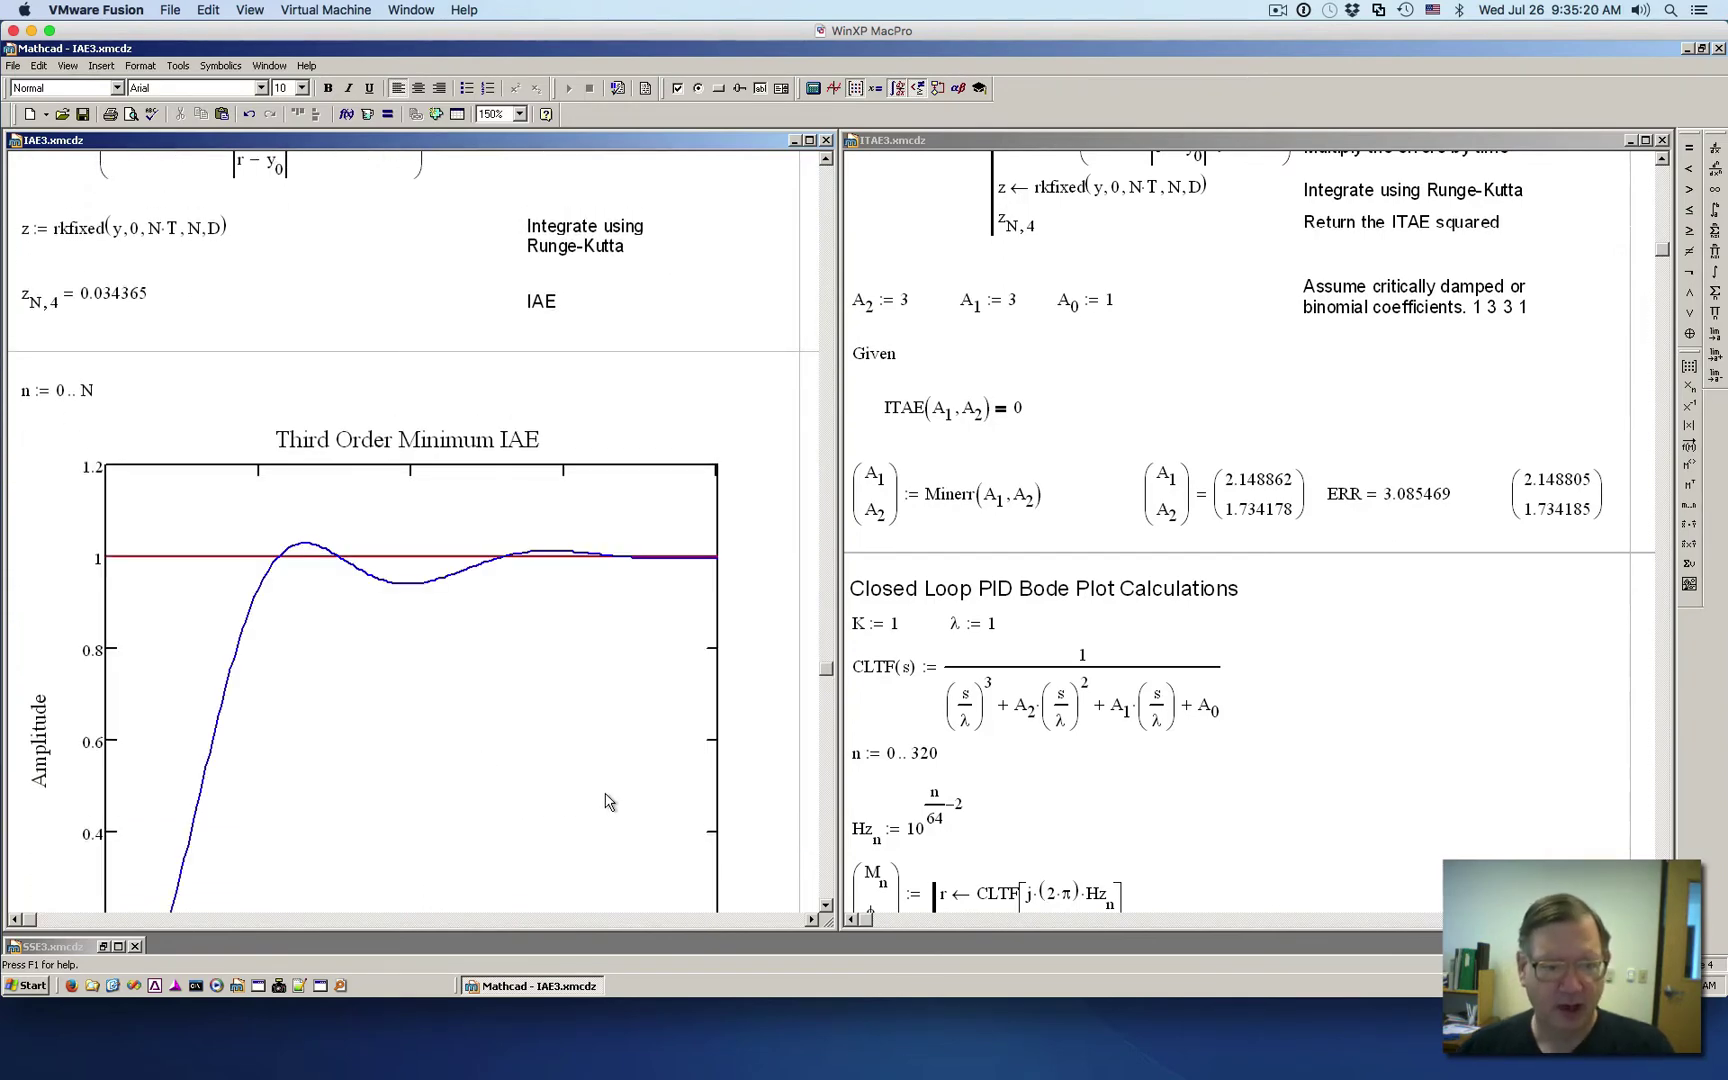
pyautogui.scroll(-2, 607, 801)
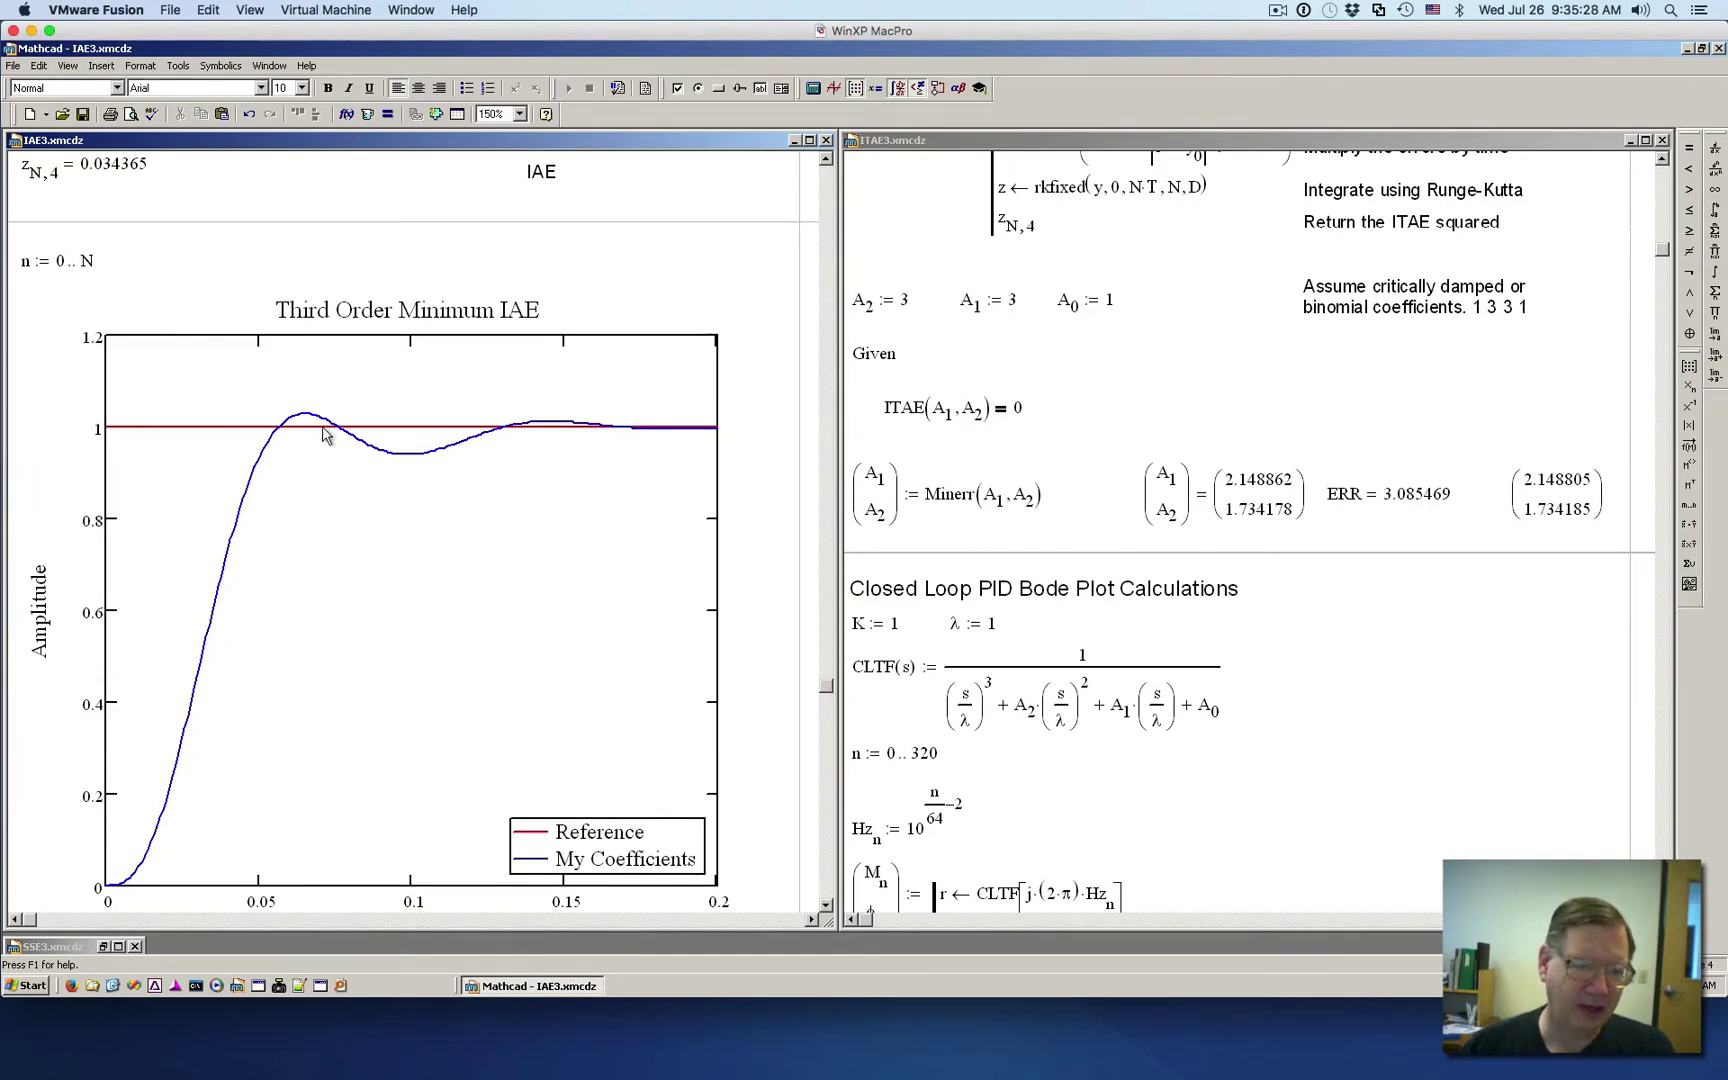
# - Set λ to 10 in the IAE worksheet's closed loop PID Bode plot calculations
pyautogui.click(820, 190)
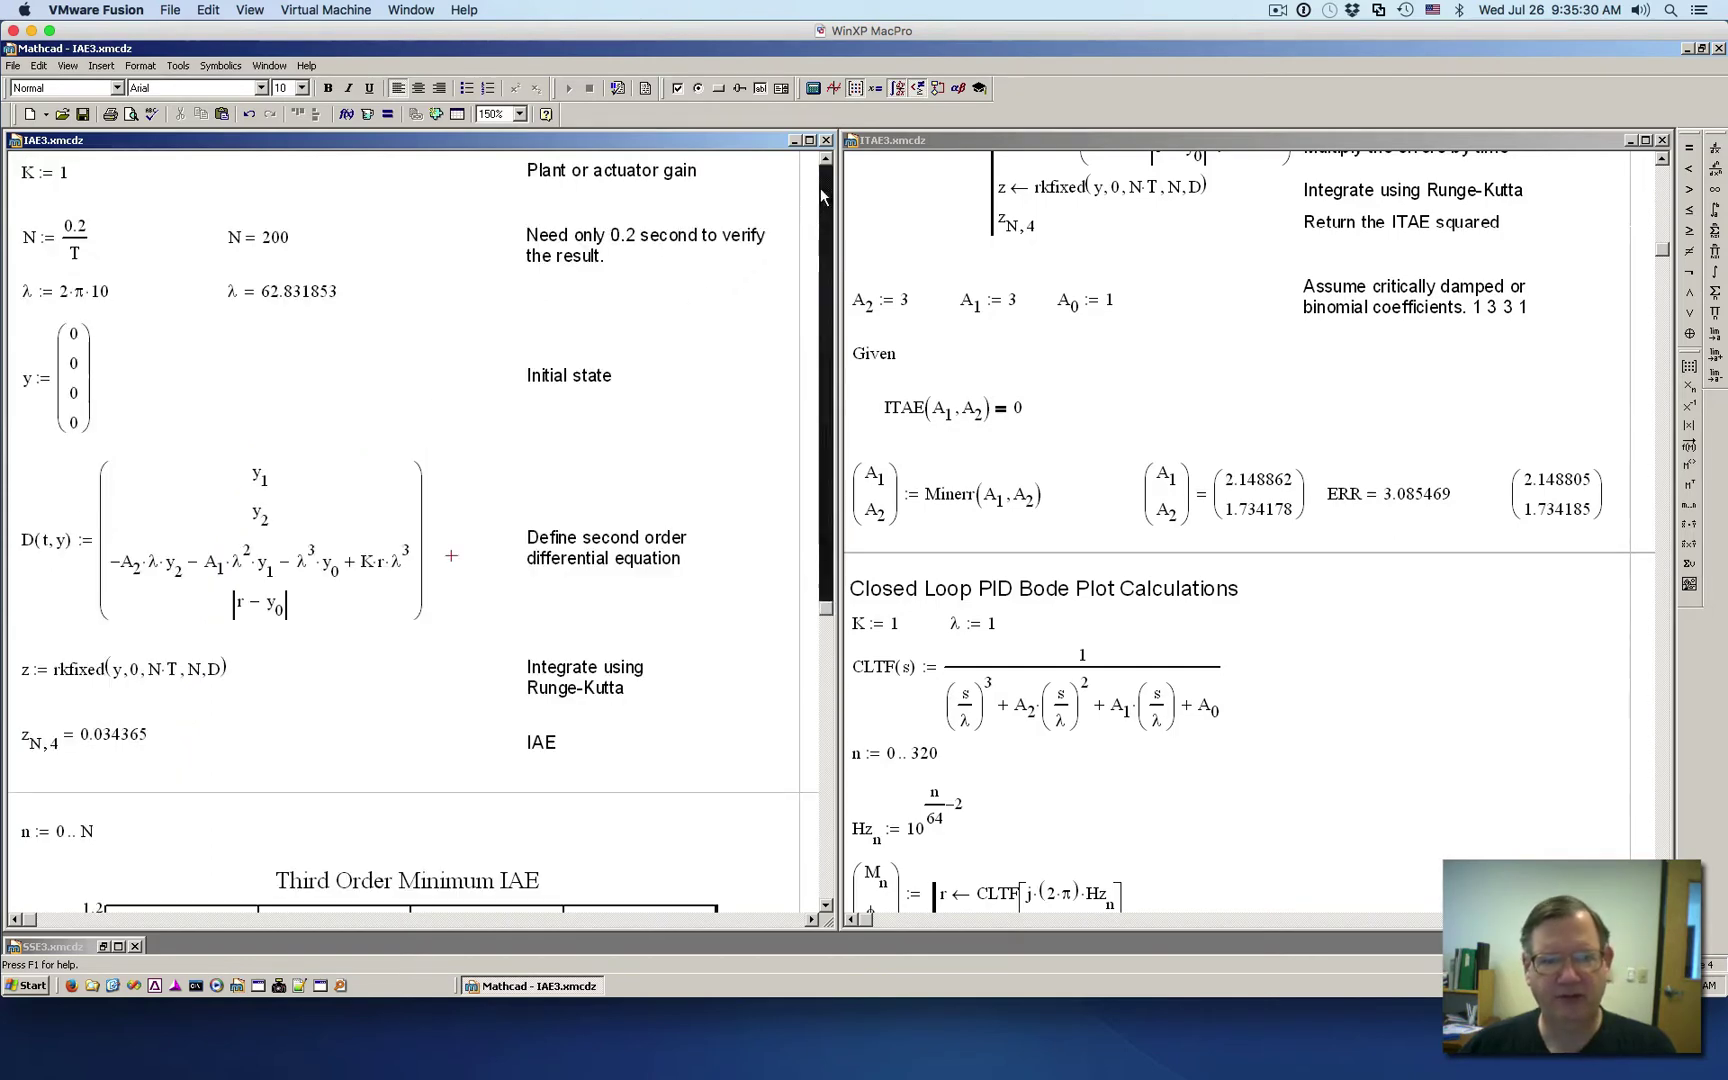
pyautogui.click(821, 188)
pyautogui.click(821, 188)
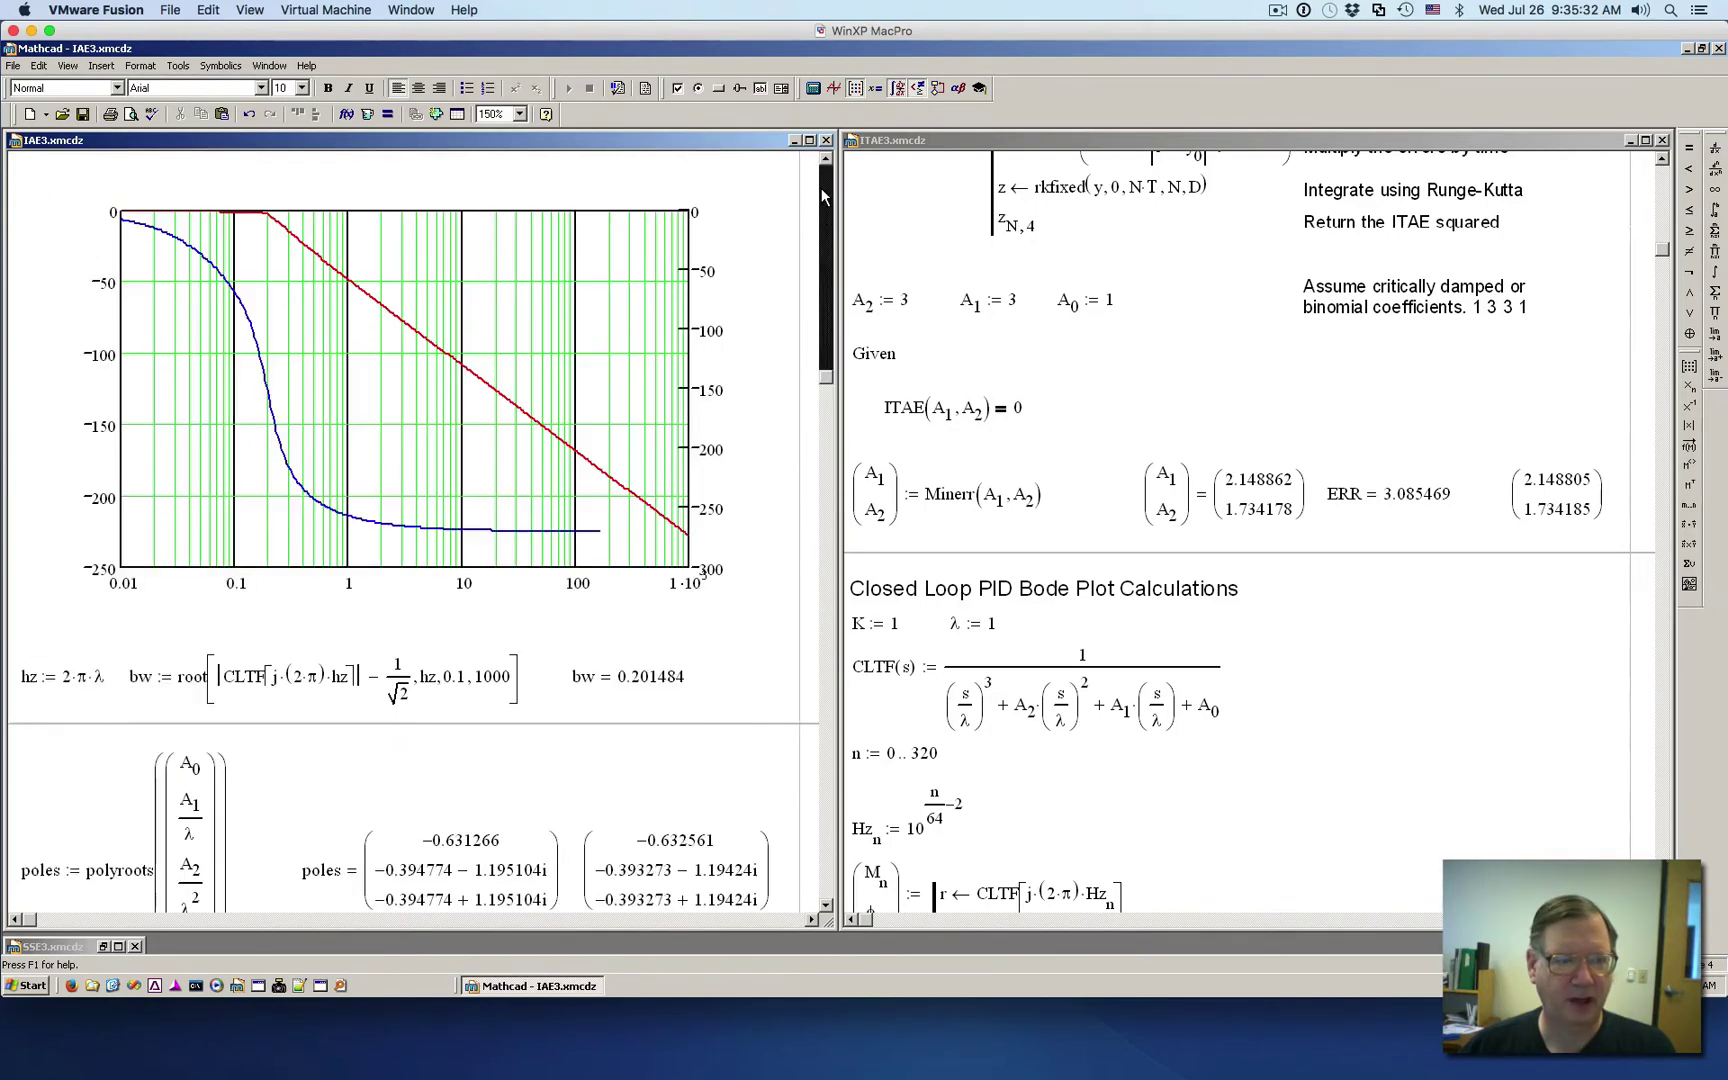
pyautogui.click(821, 188)
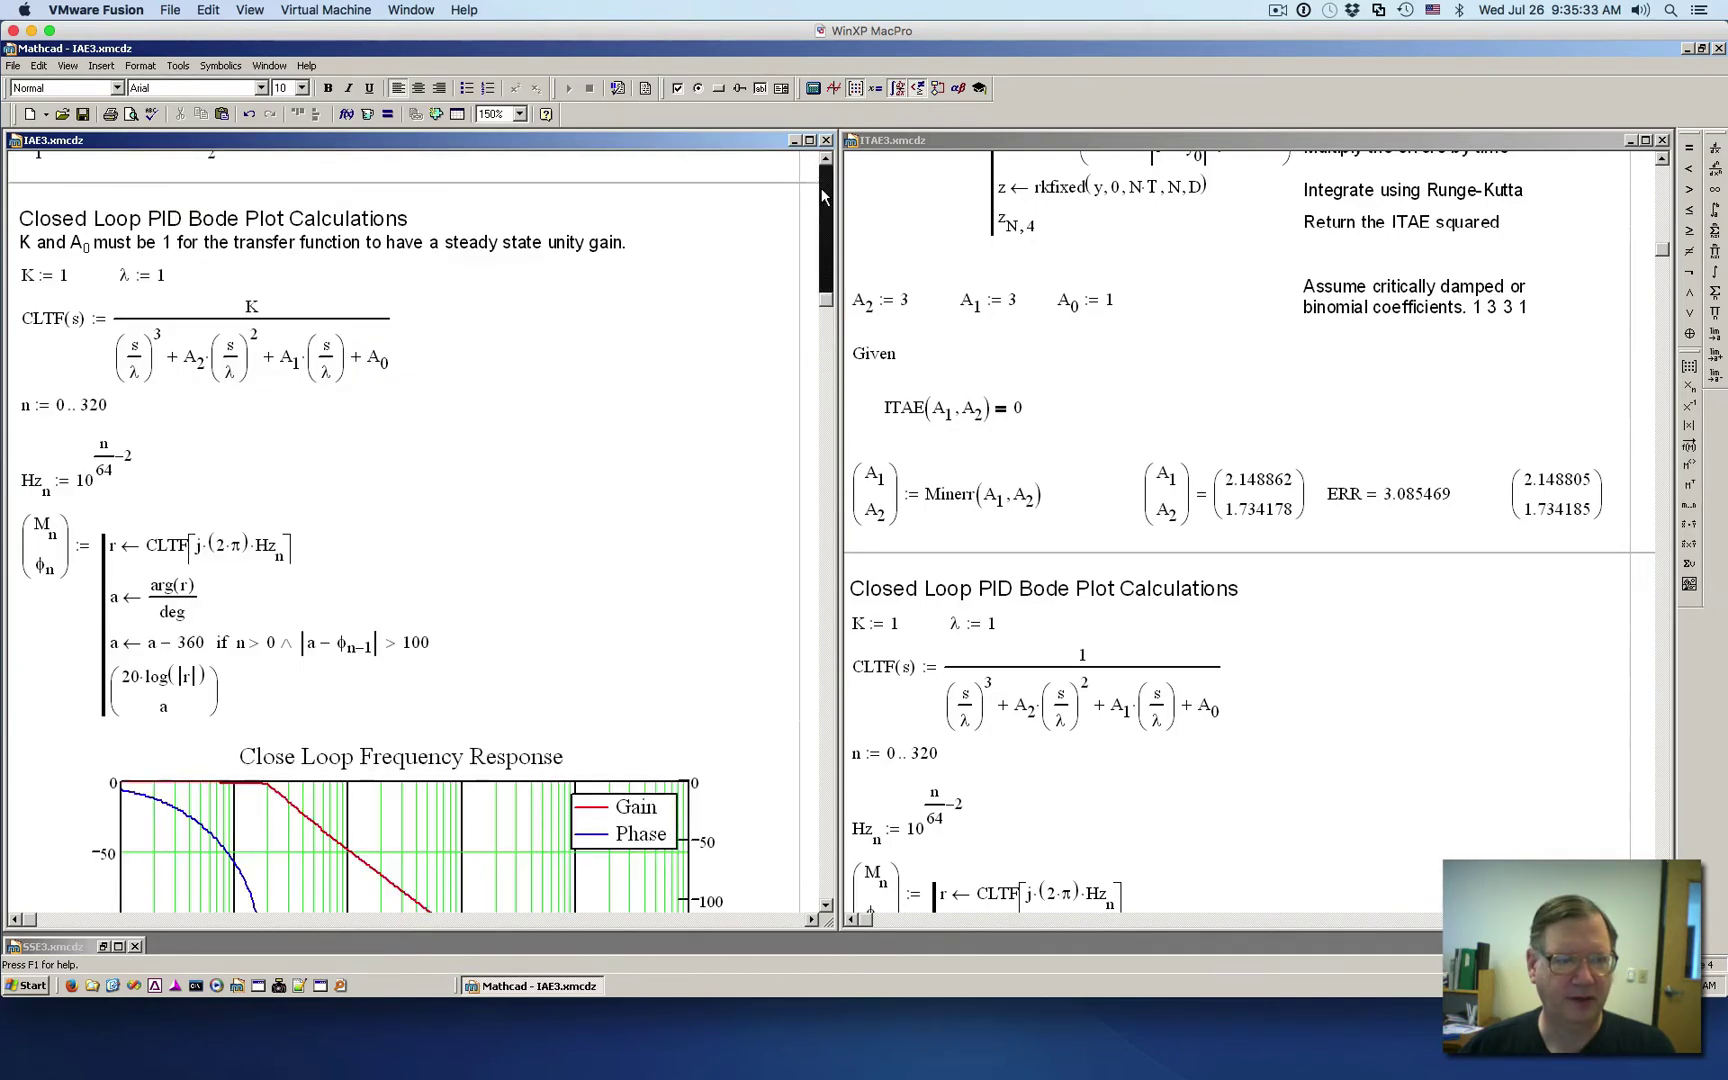
pyautogui.click(160, 286)
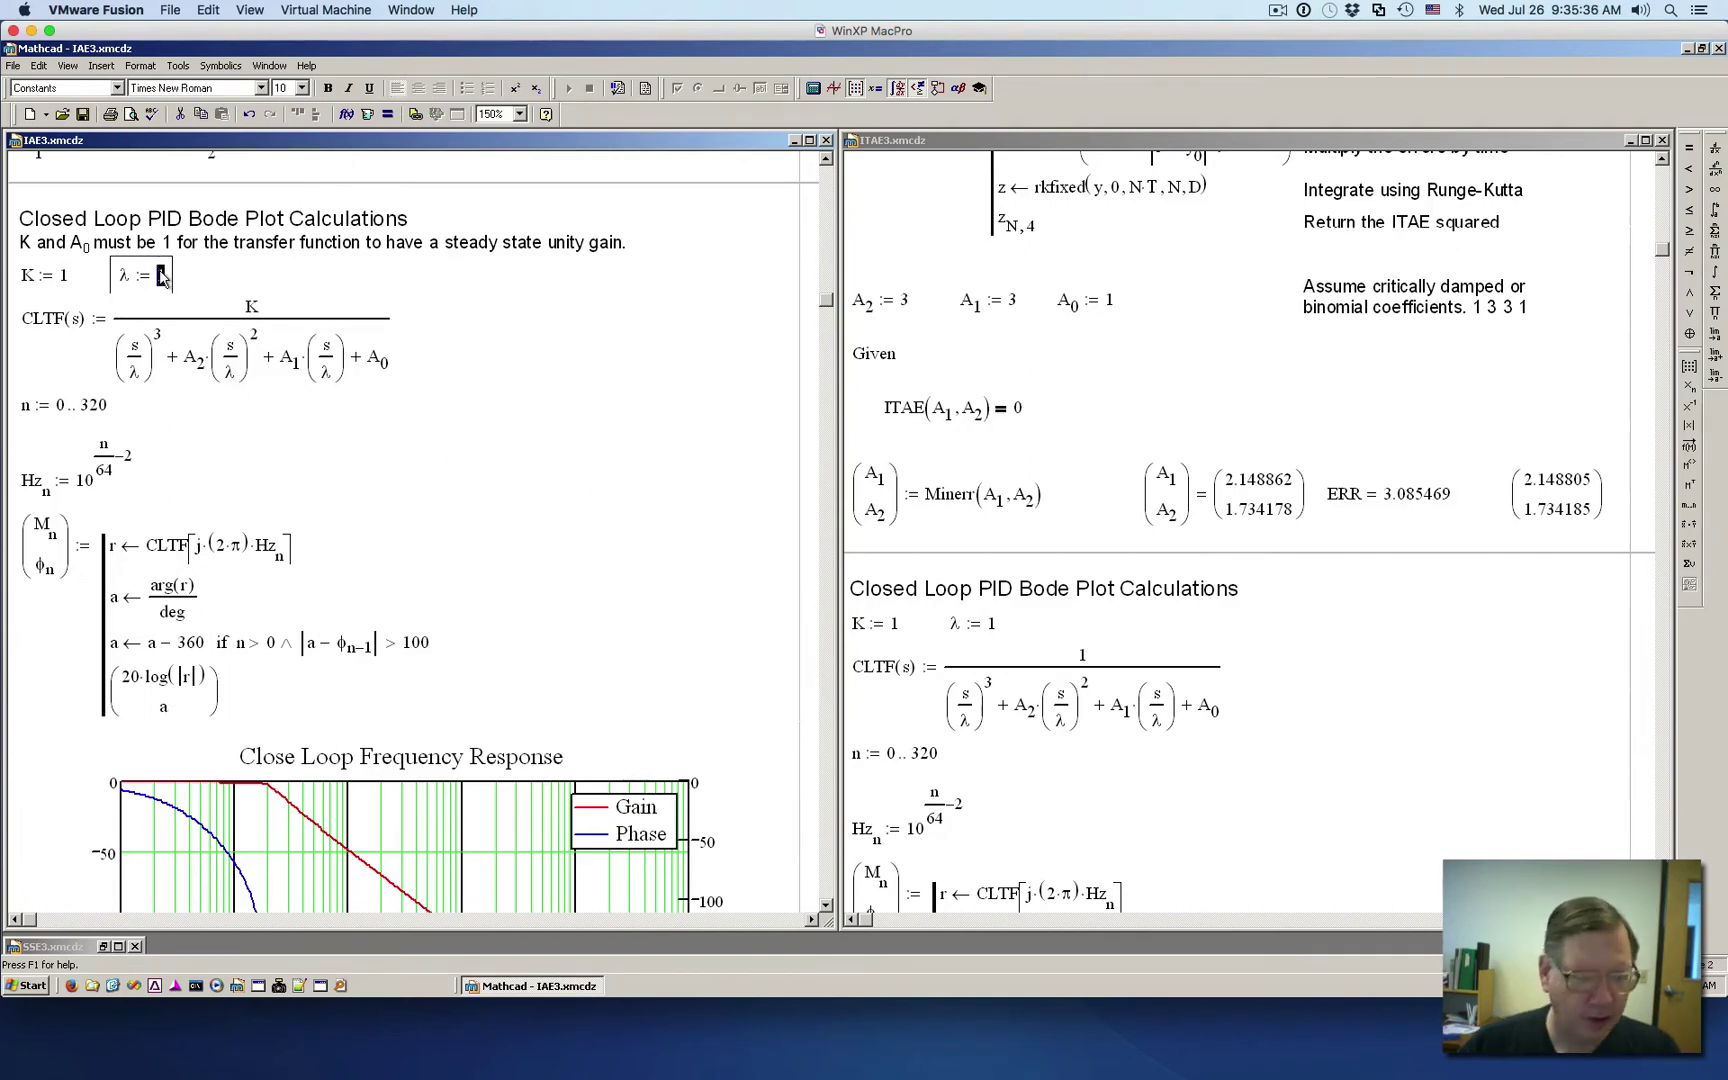
pyautogui.write('1')
pyautogui.press('Return')
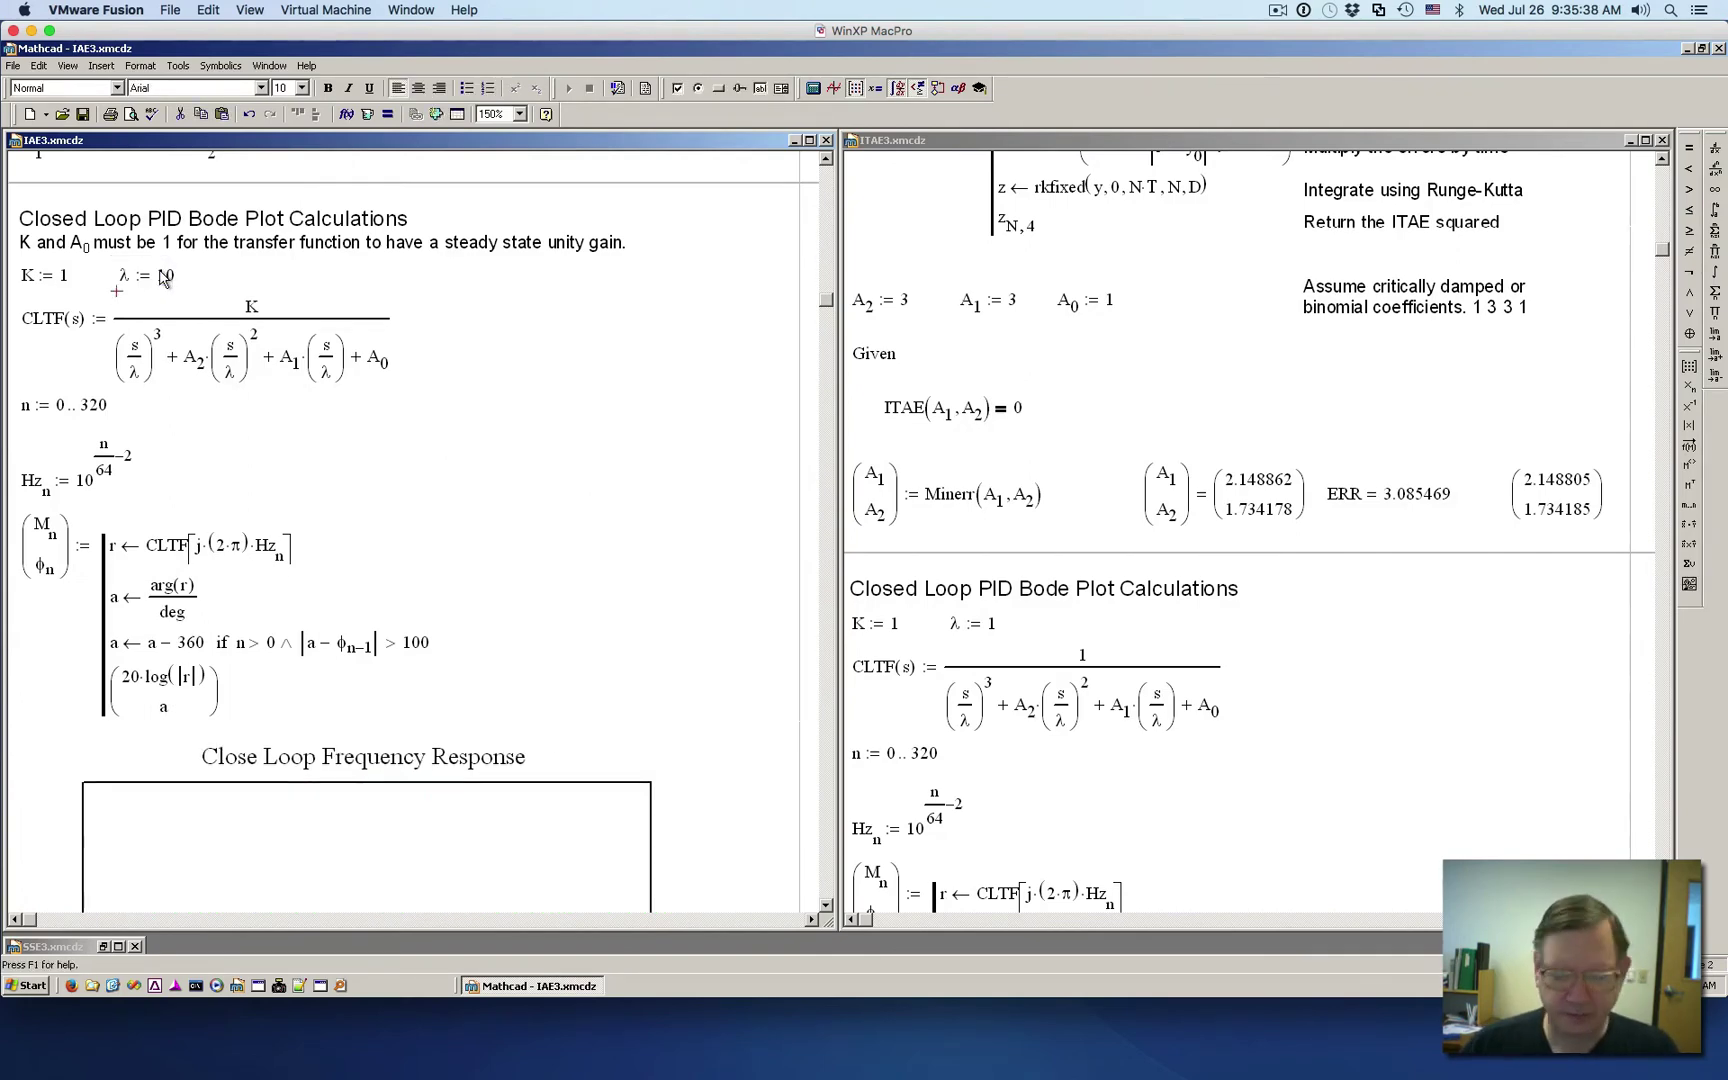
pyautogui.click(333, 431)
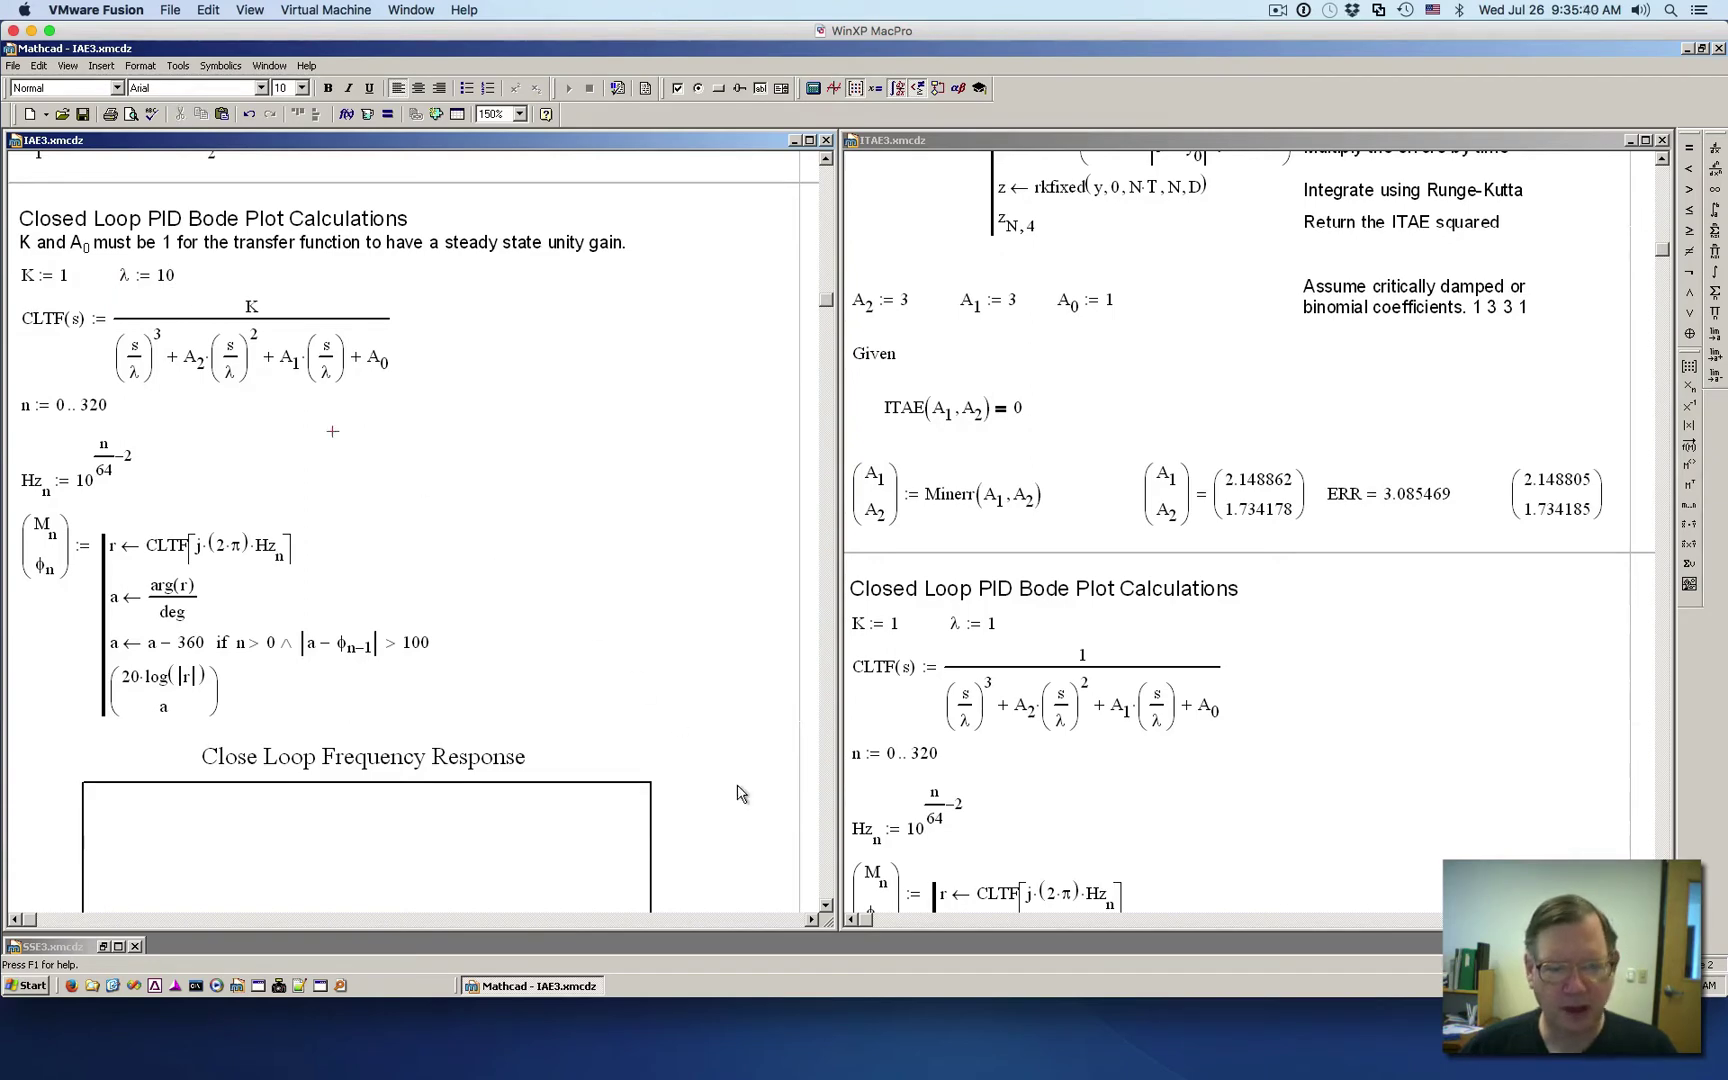
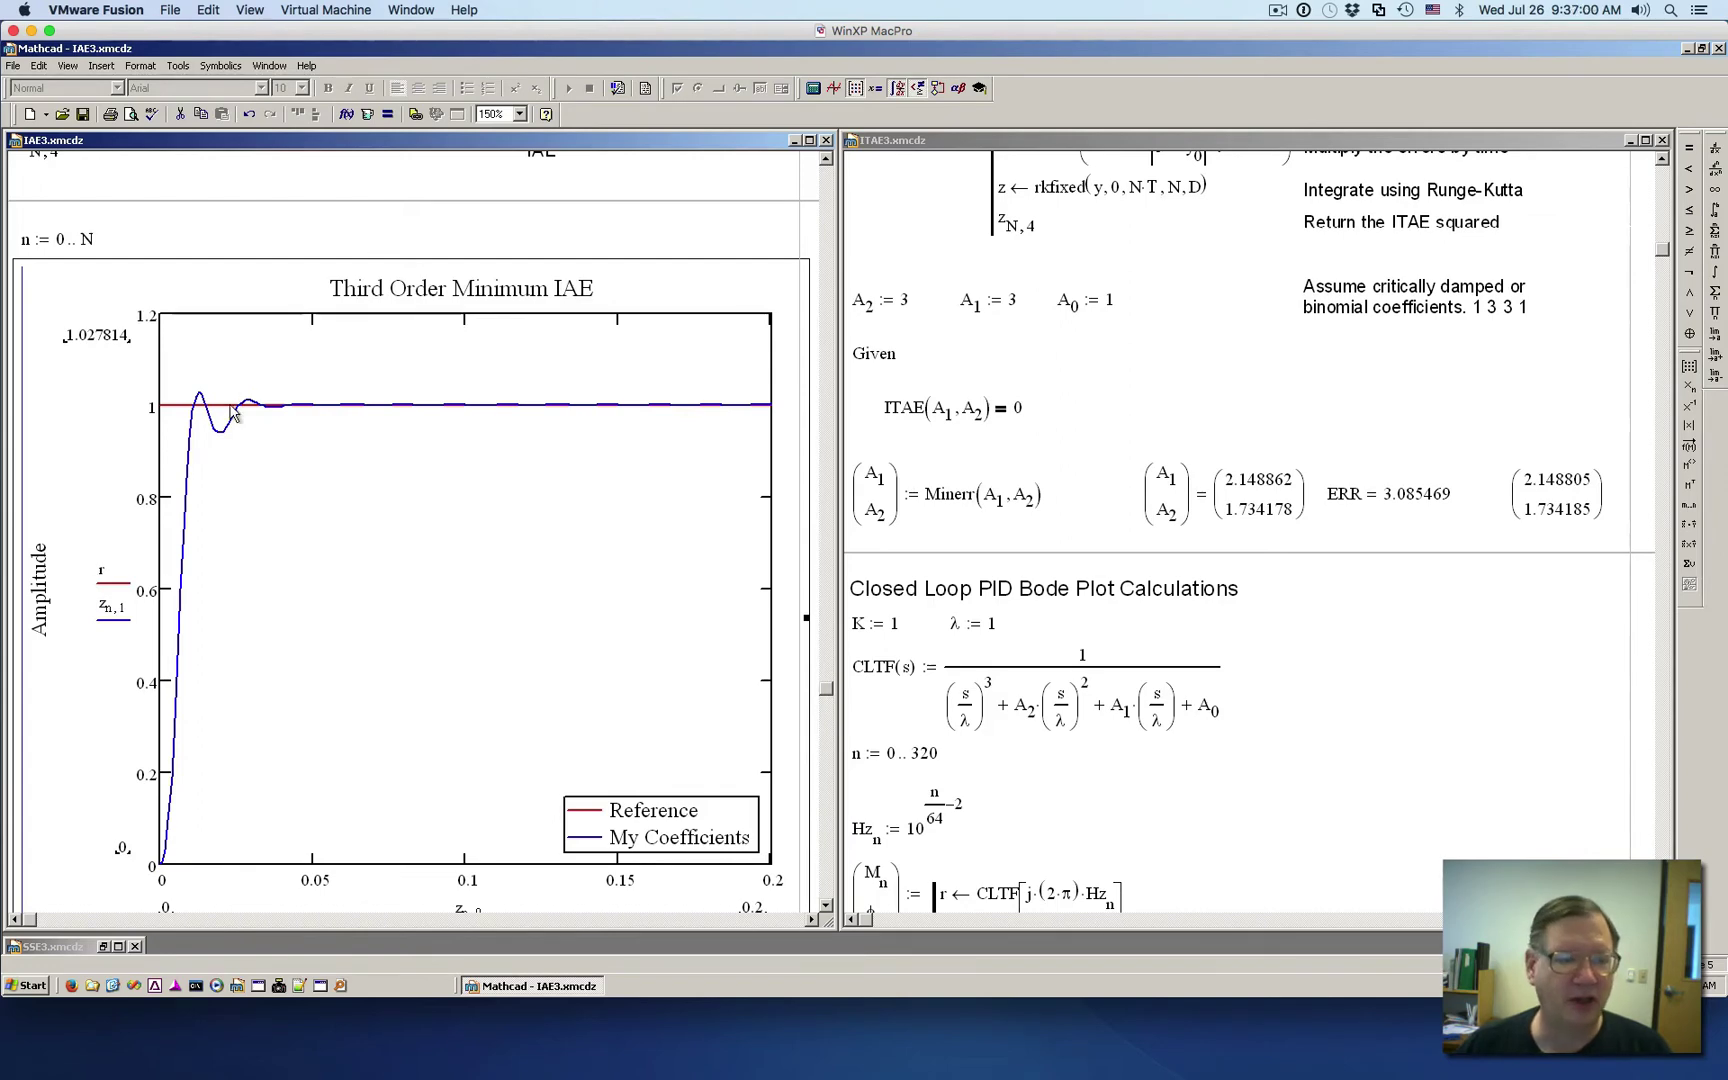
# - Set λ to 2·π·20 in the Verify and Compare Results section and check the Third Order Minimum IAE response plot
pyautogui.click(827, 193)
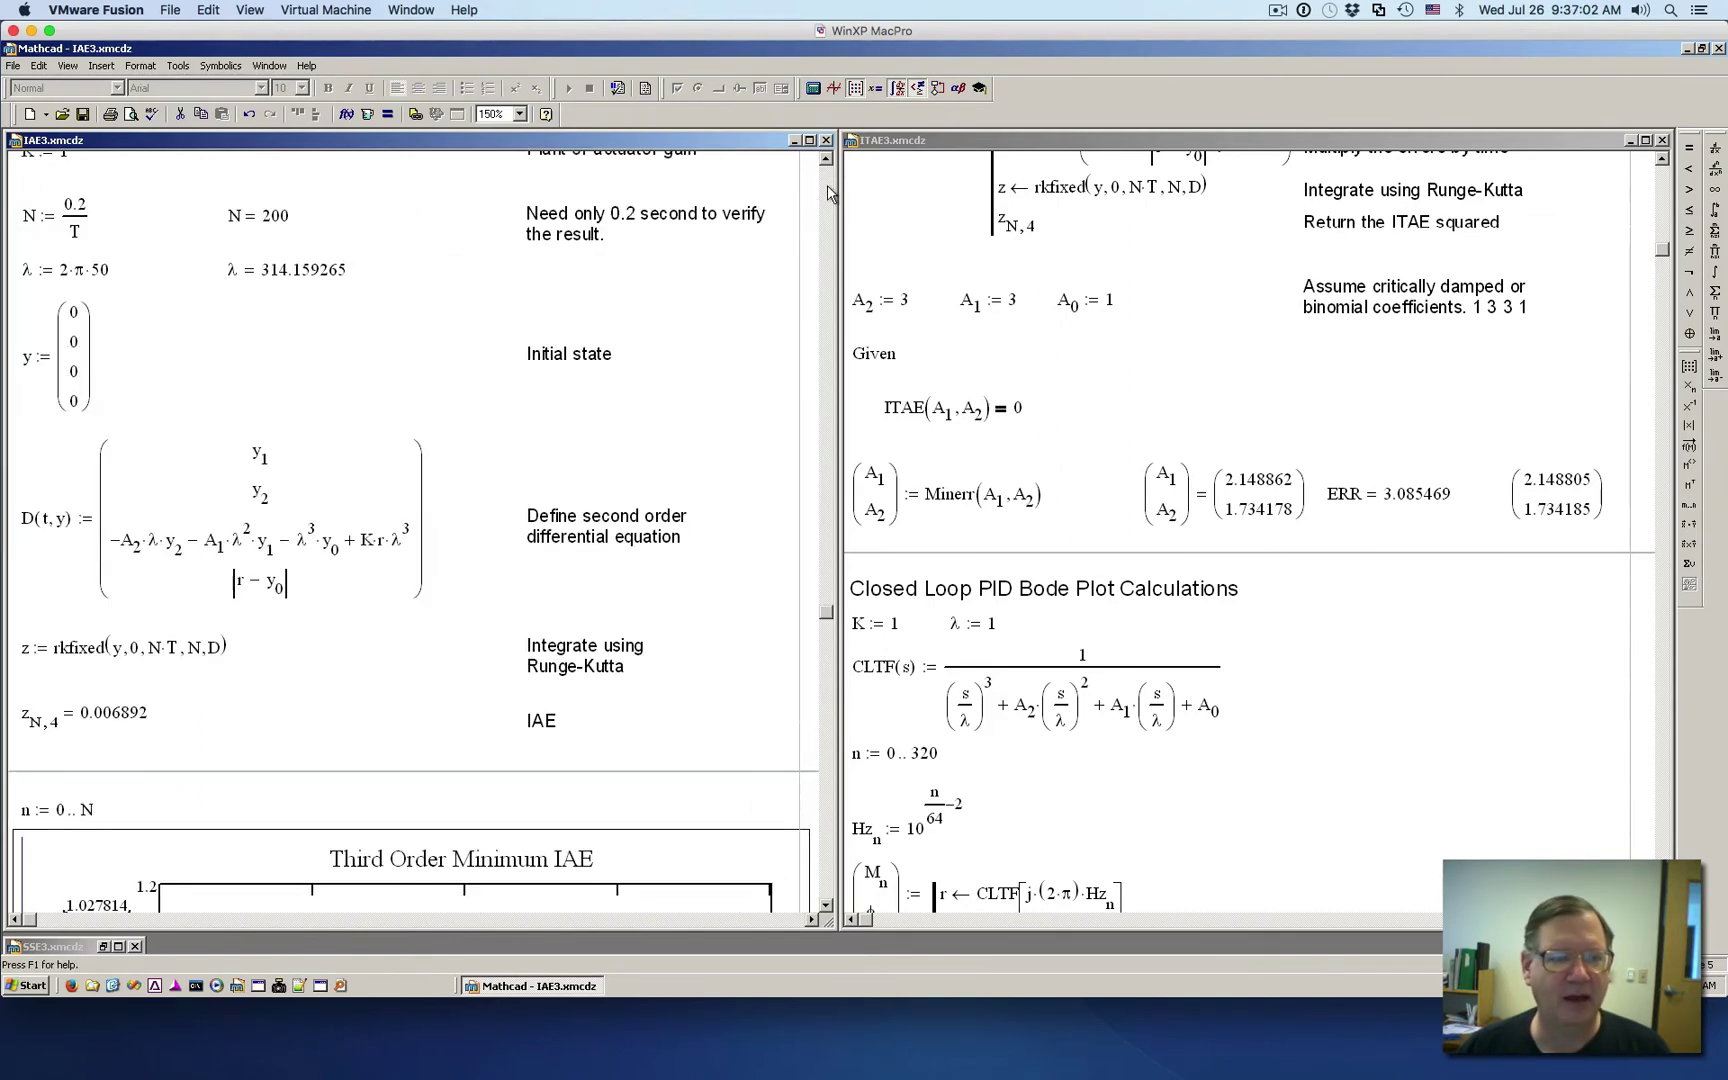
pyautogui.click(827, 193)
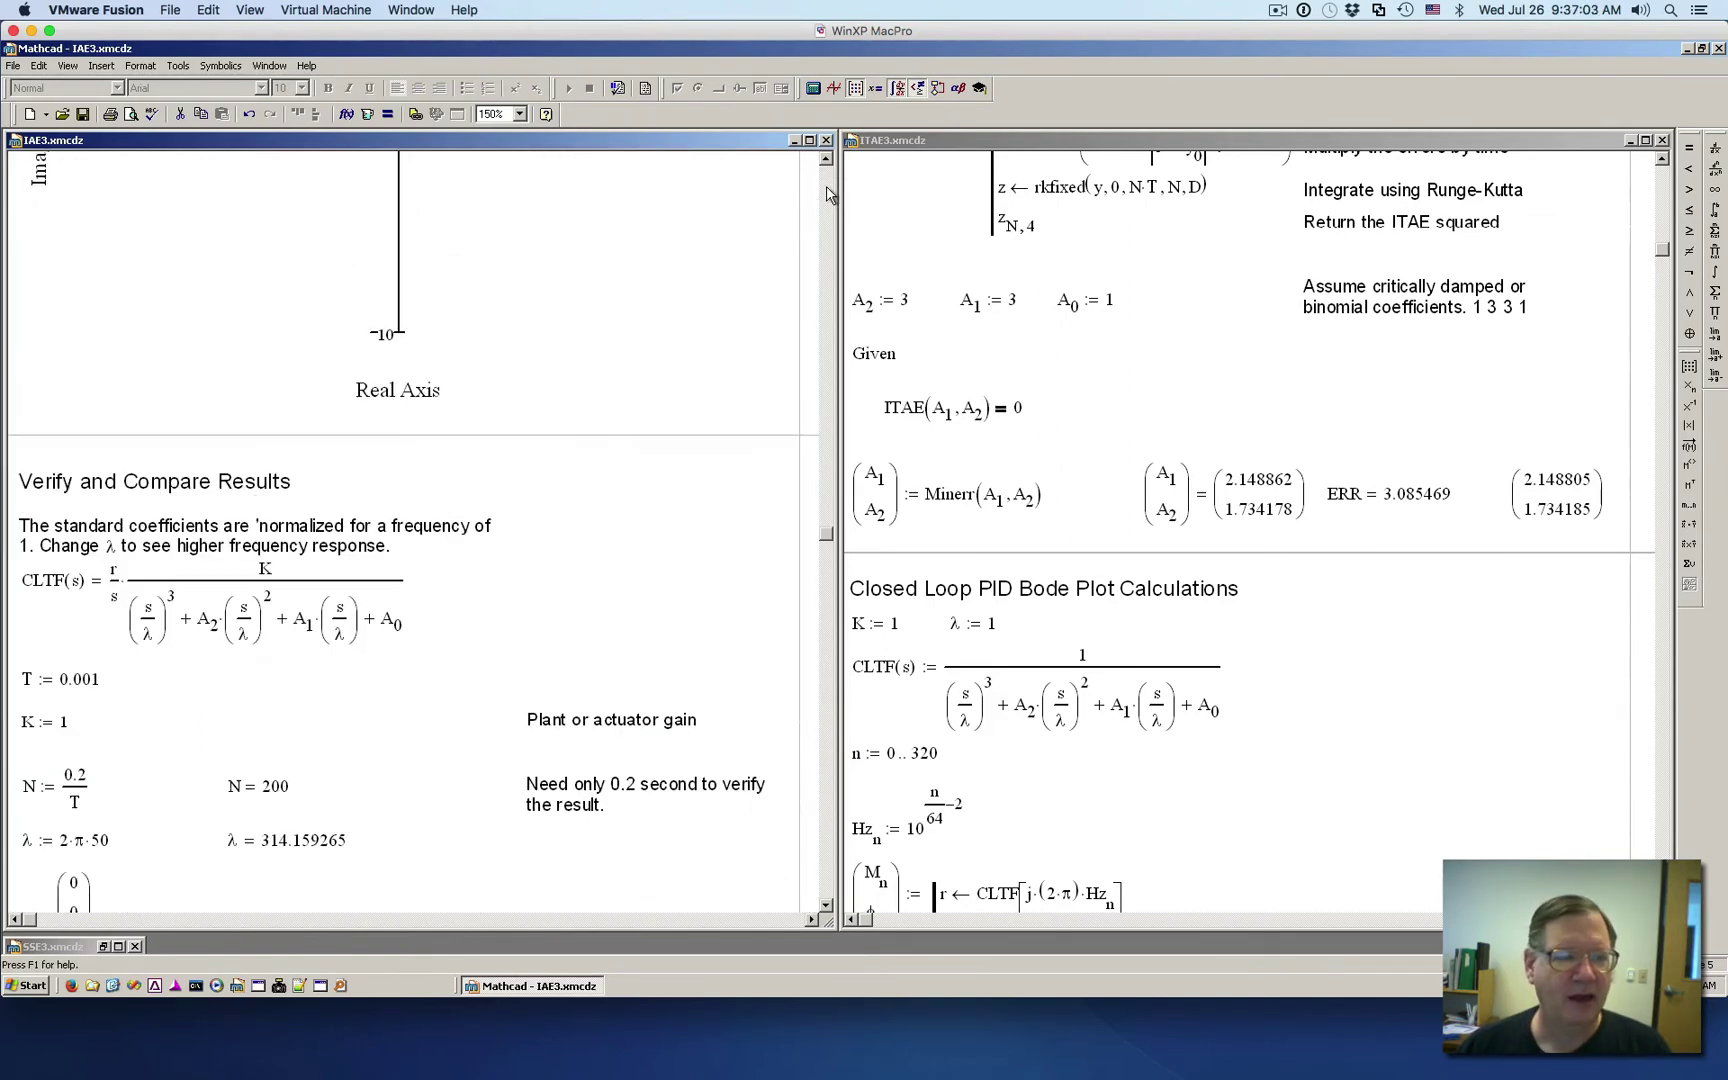
pyautogui.click(97, 849)
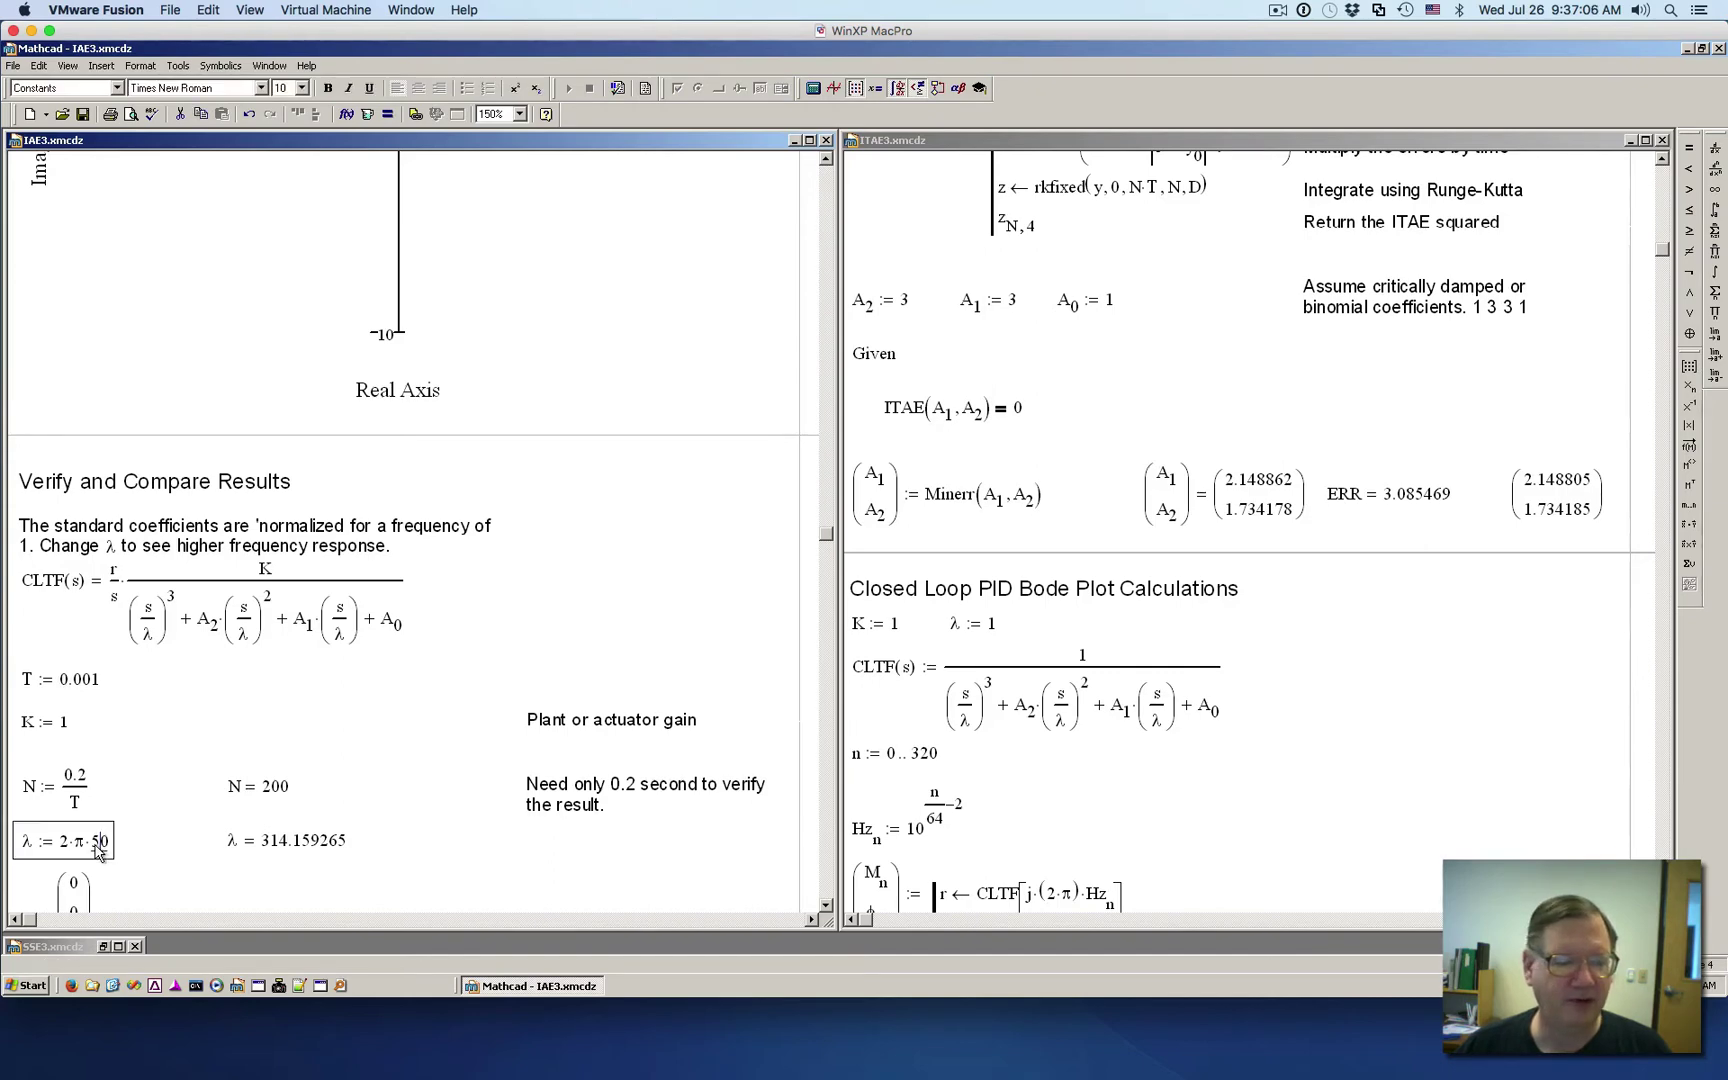
pyautogui.press('Delete')
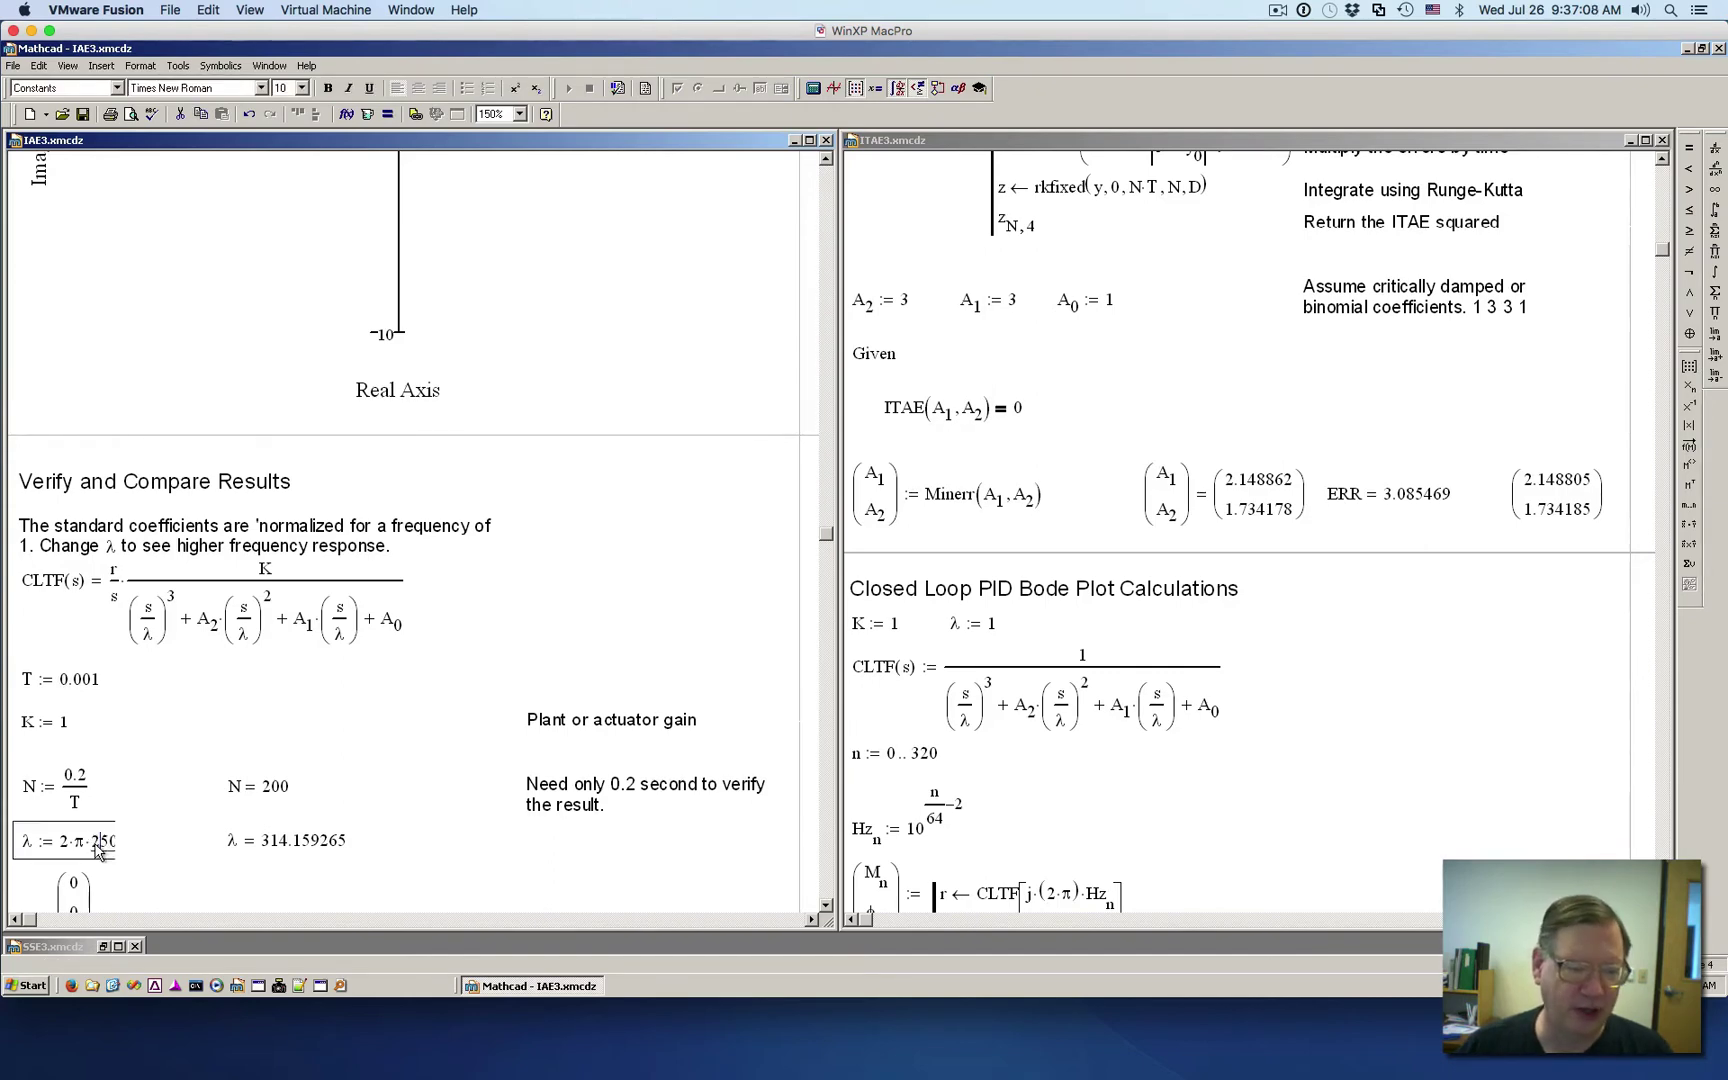
pyautogui.write('2')
pyautogui.press('Return')
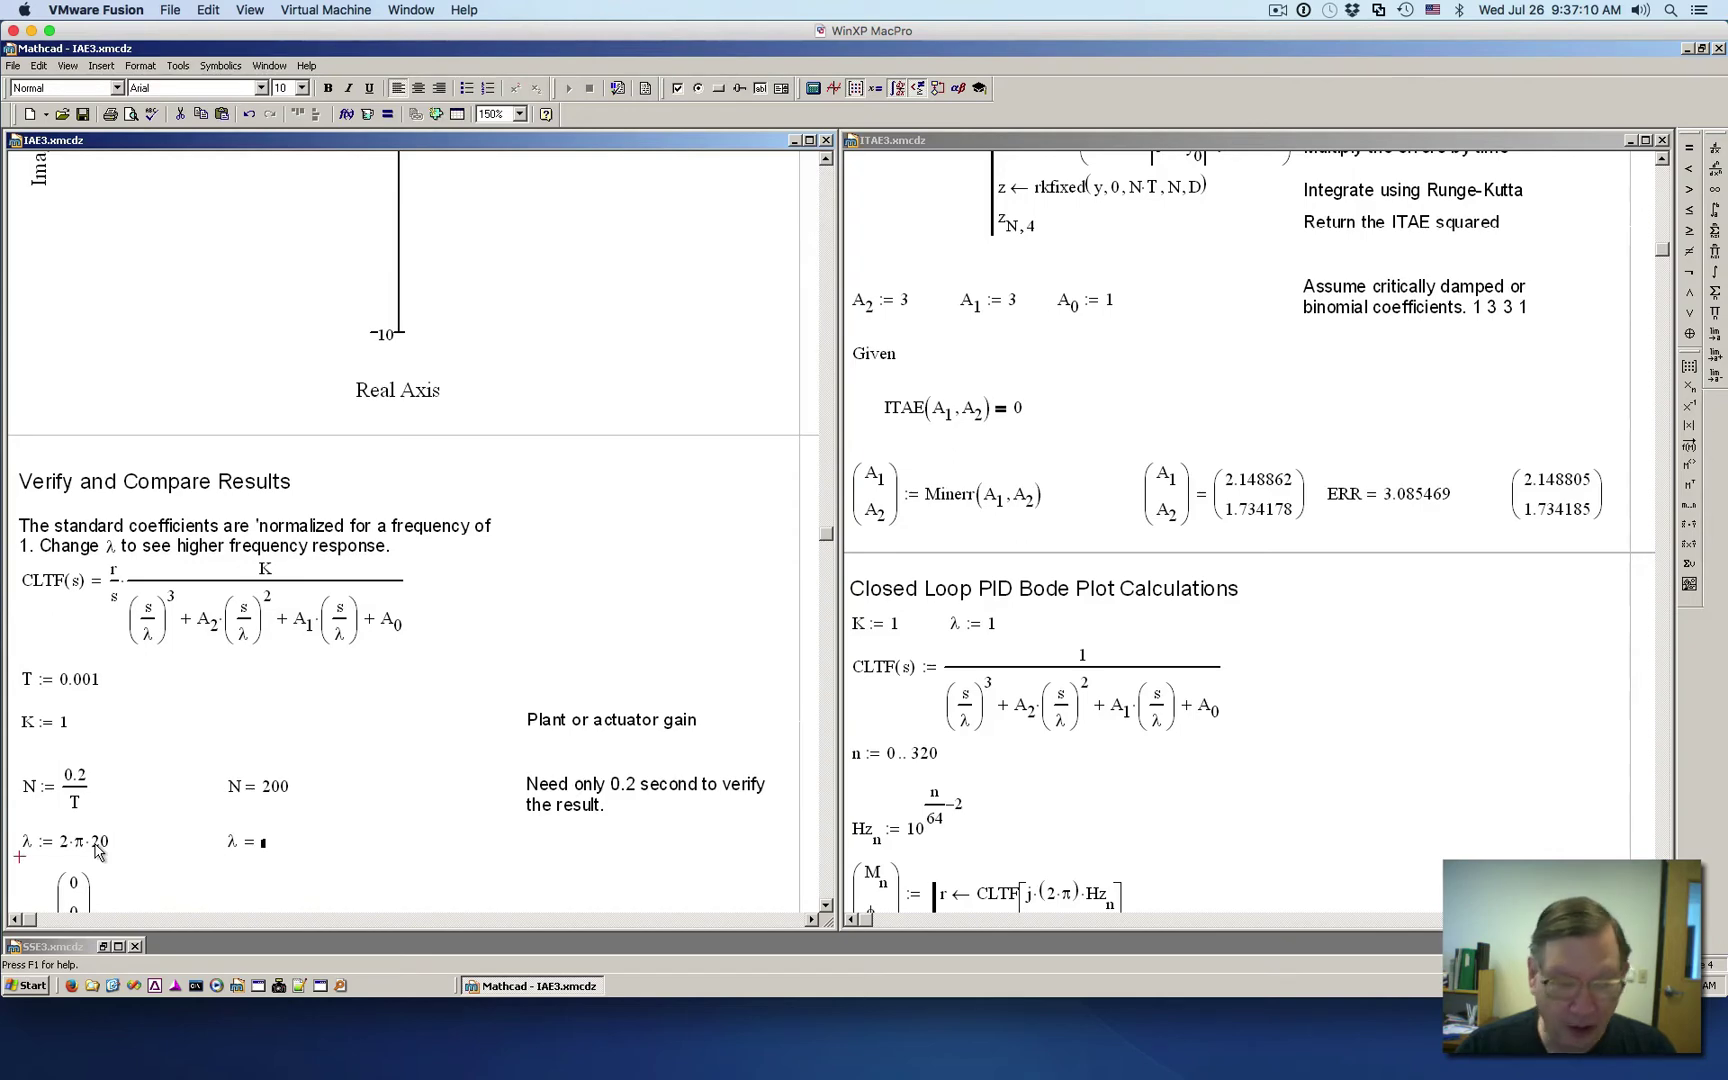
pyautogui.scroll(-2, 97, 849)
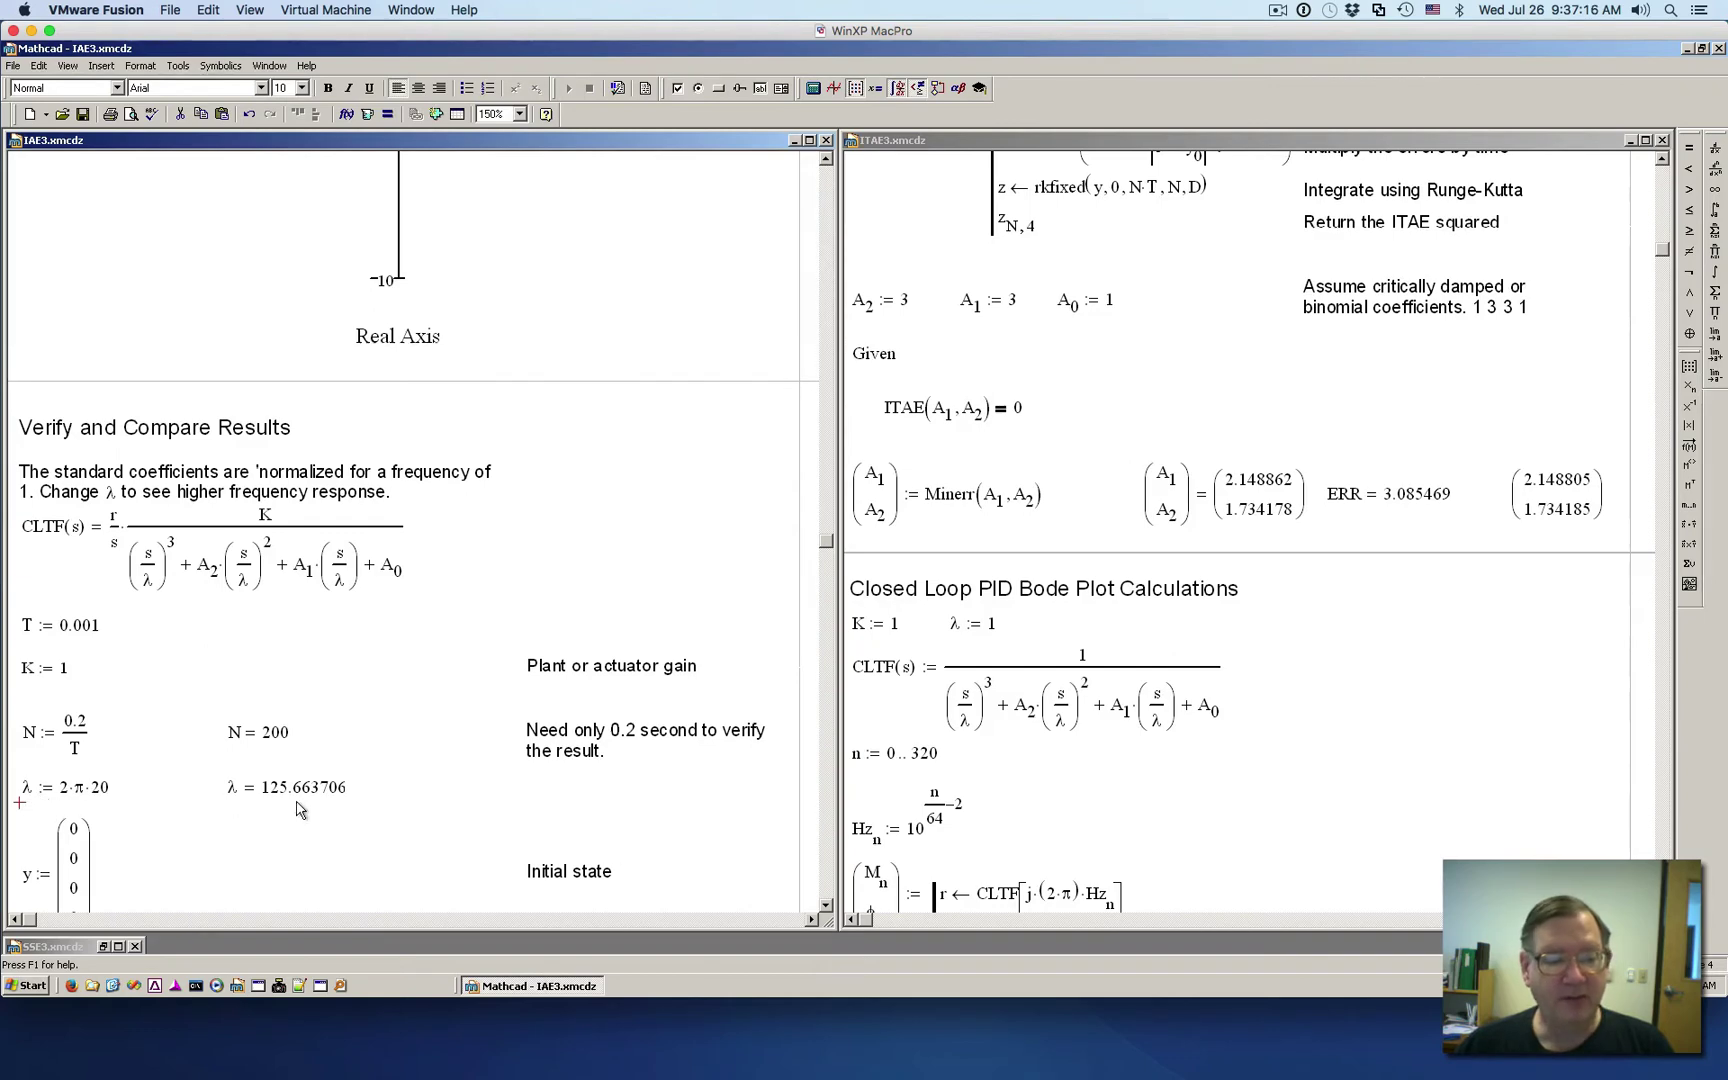
pyautogui.click(828, 857)
pyautogui.click(828, 857)
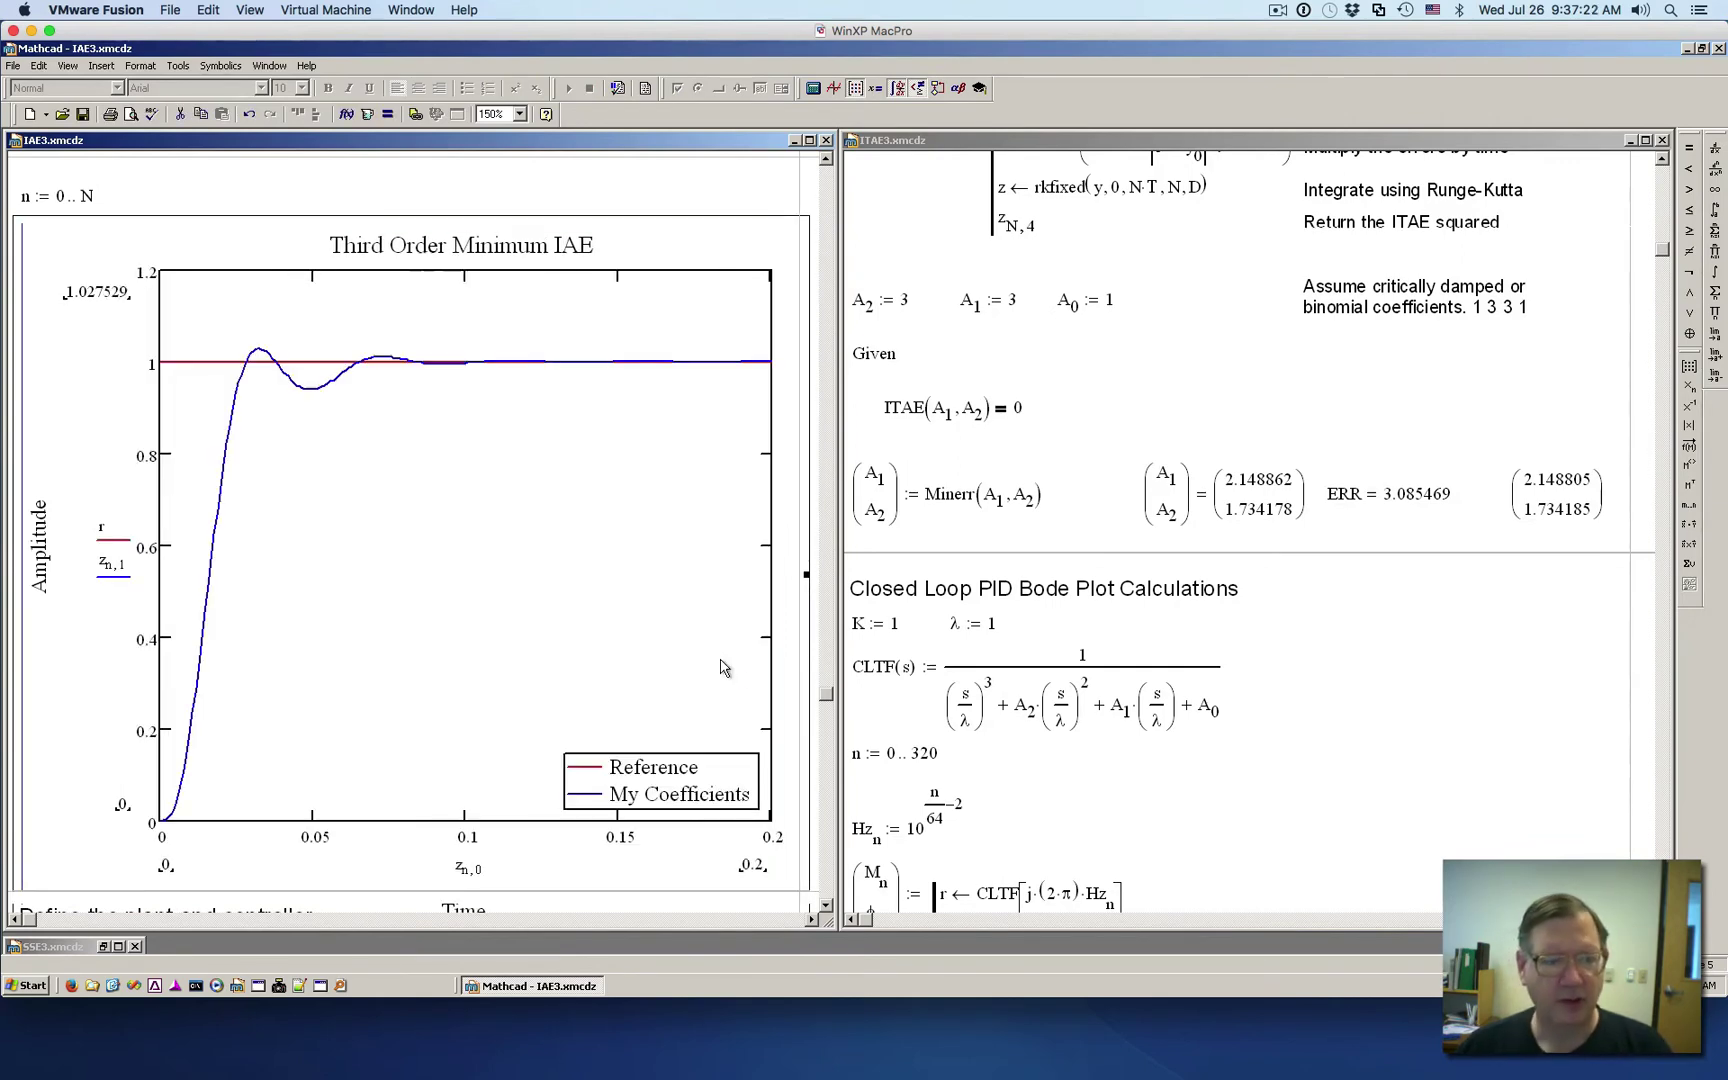
# - Examine the plant and PID controller definitions, the closed loop transfer function, and the coefficient equations for Ki, Kp and Kd
pyautogui.click(822, 793)
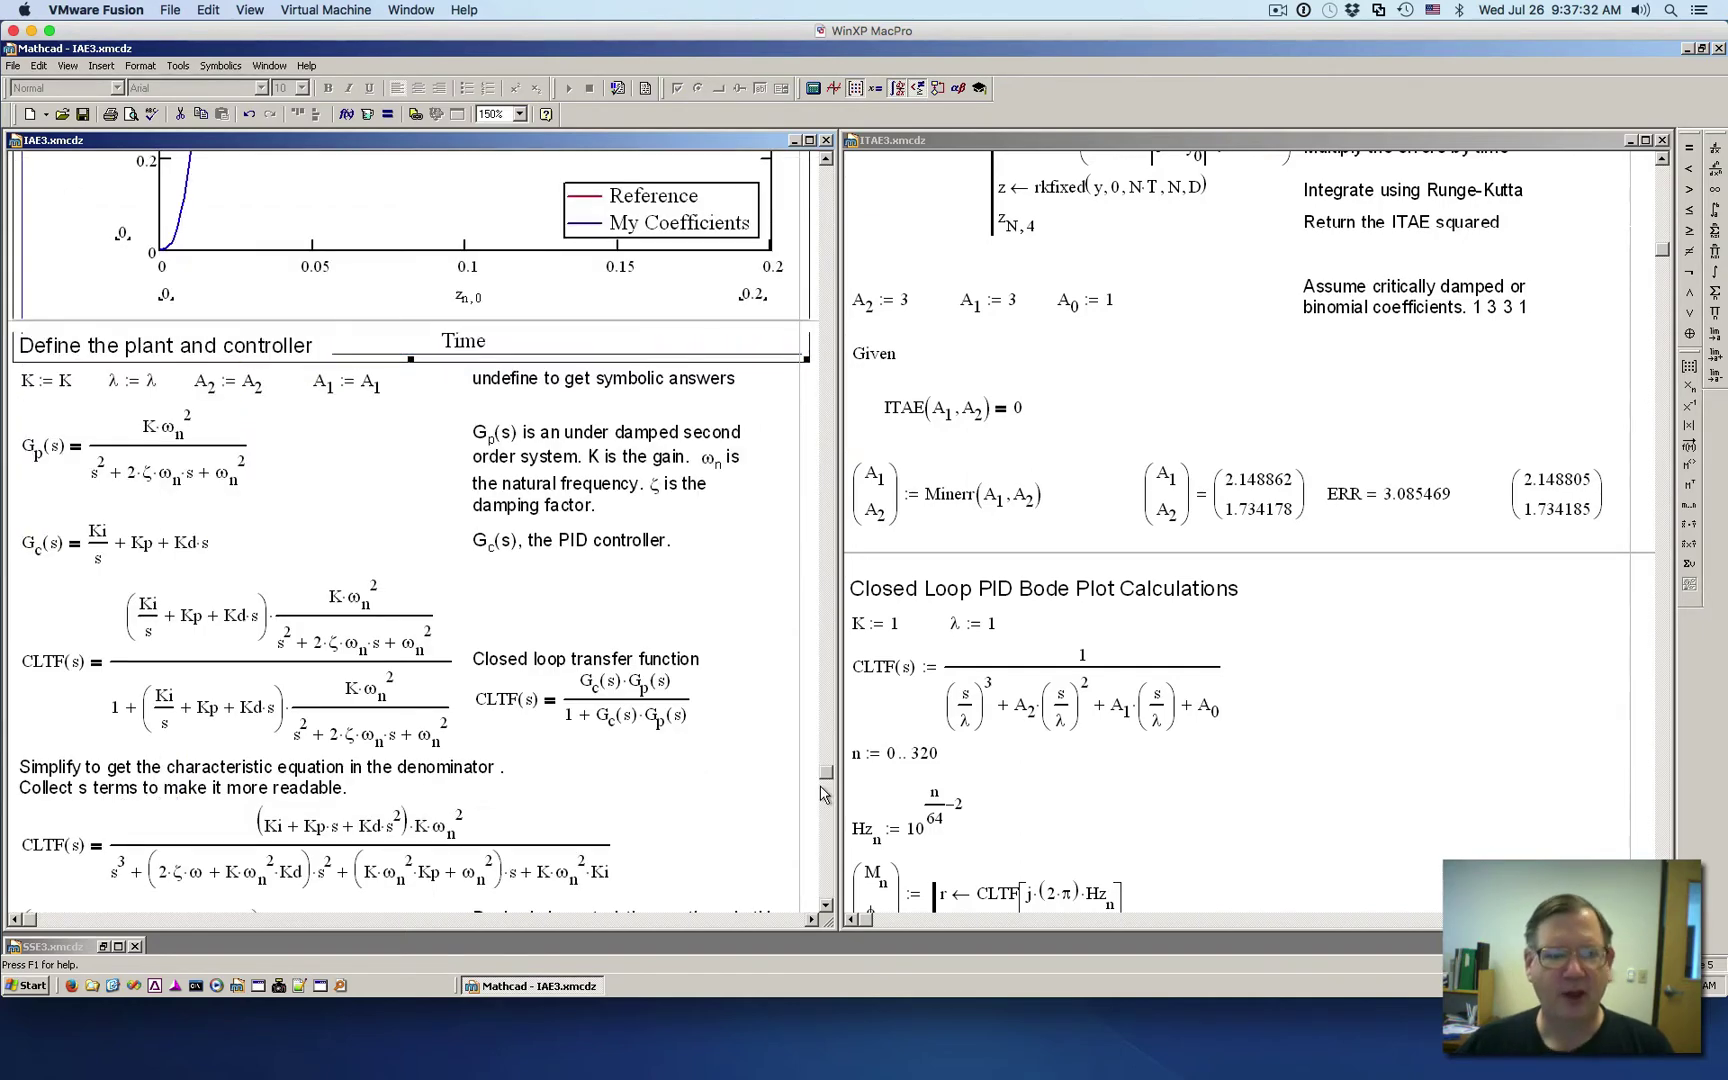
pyautogui.click(786, 756)
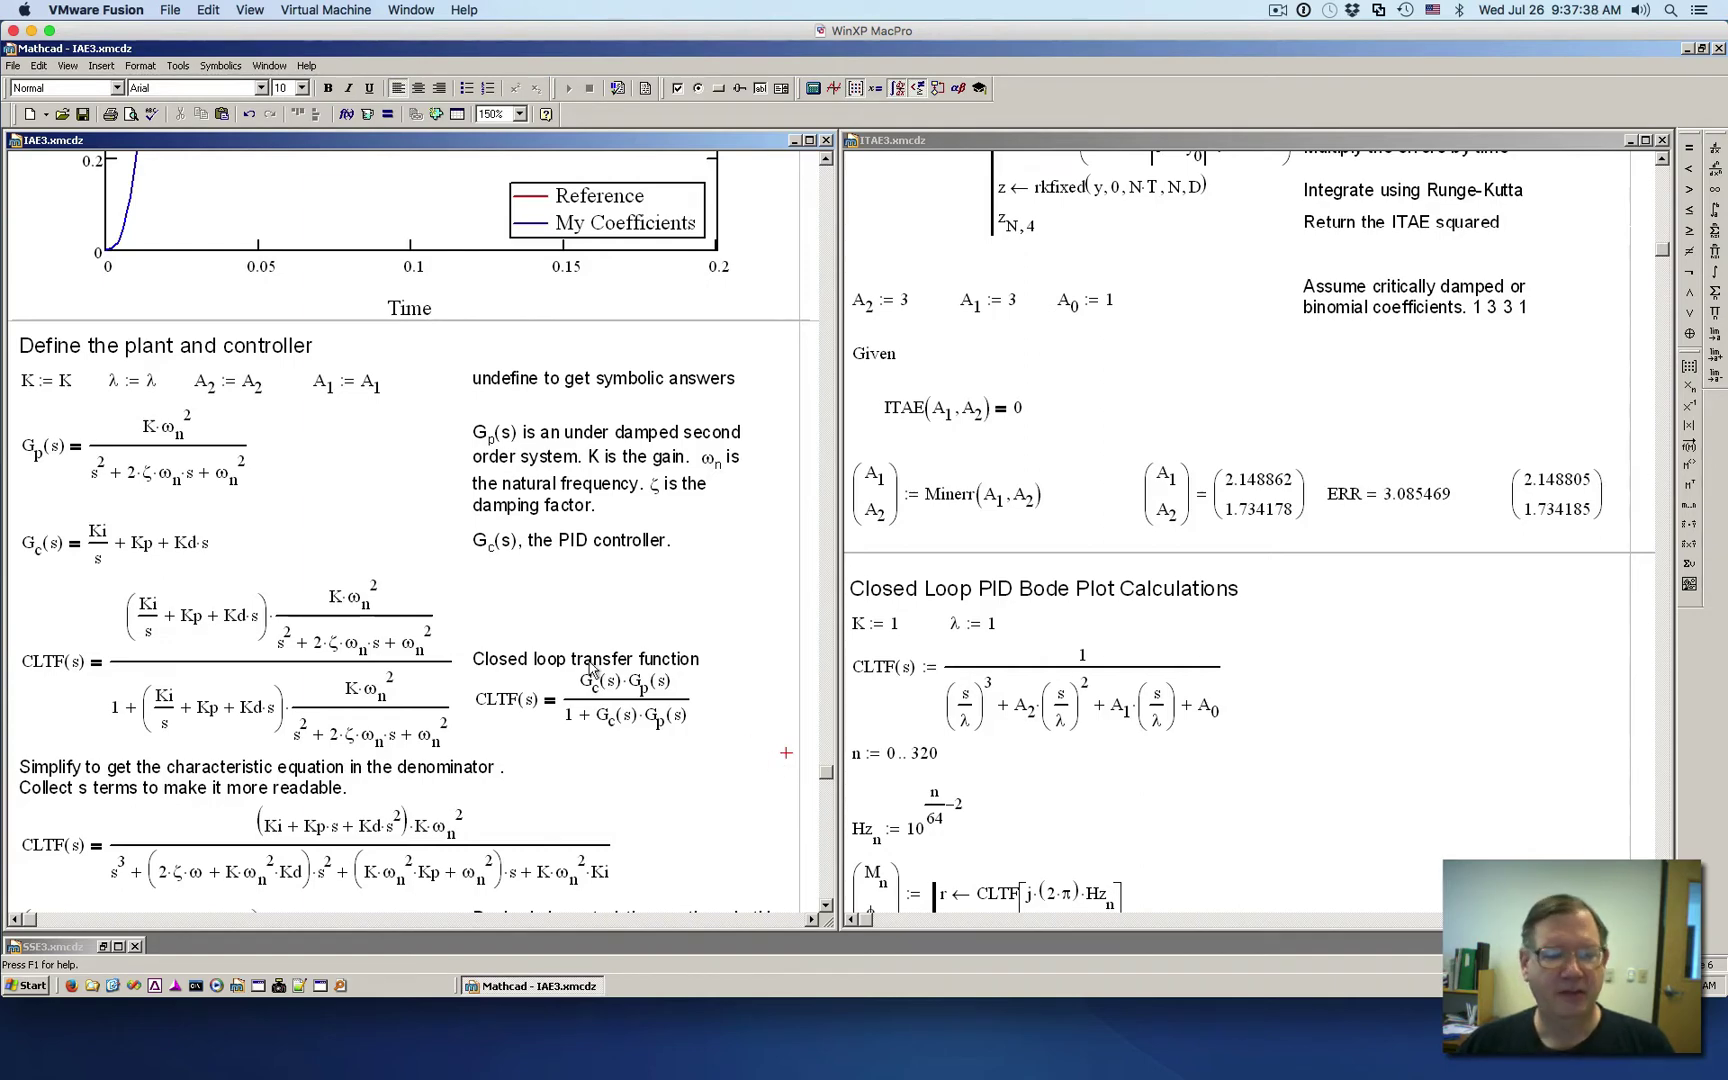
pyautogui.scroll(1, 315, 547)
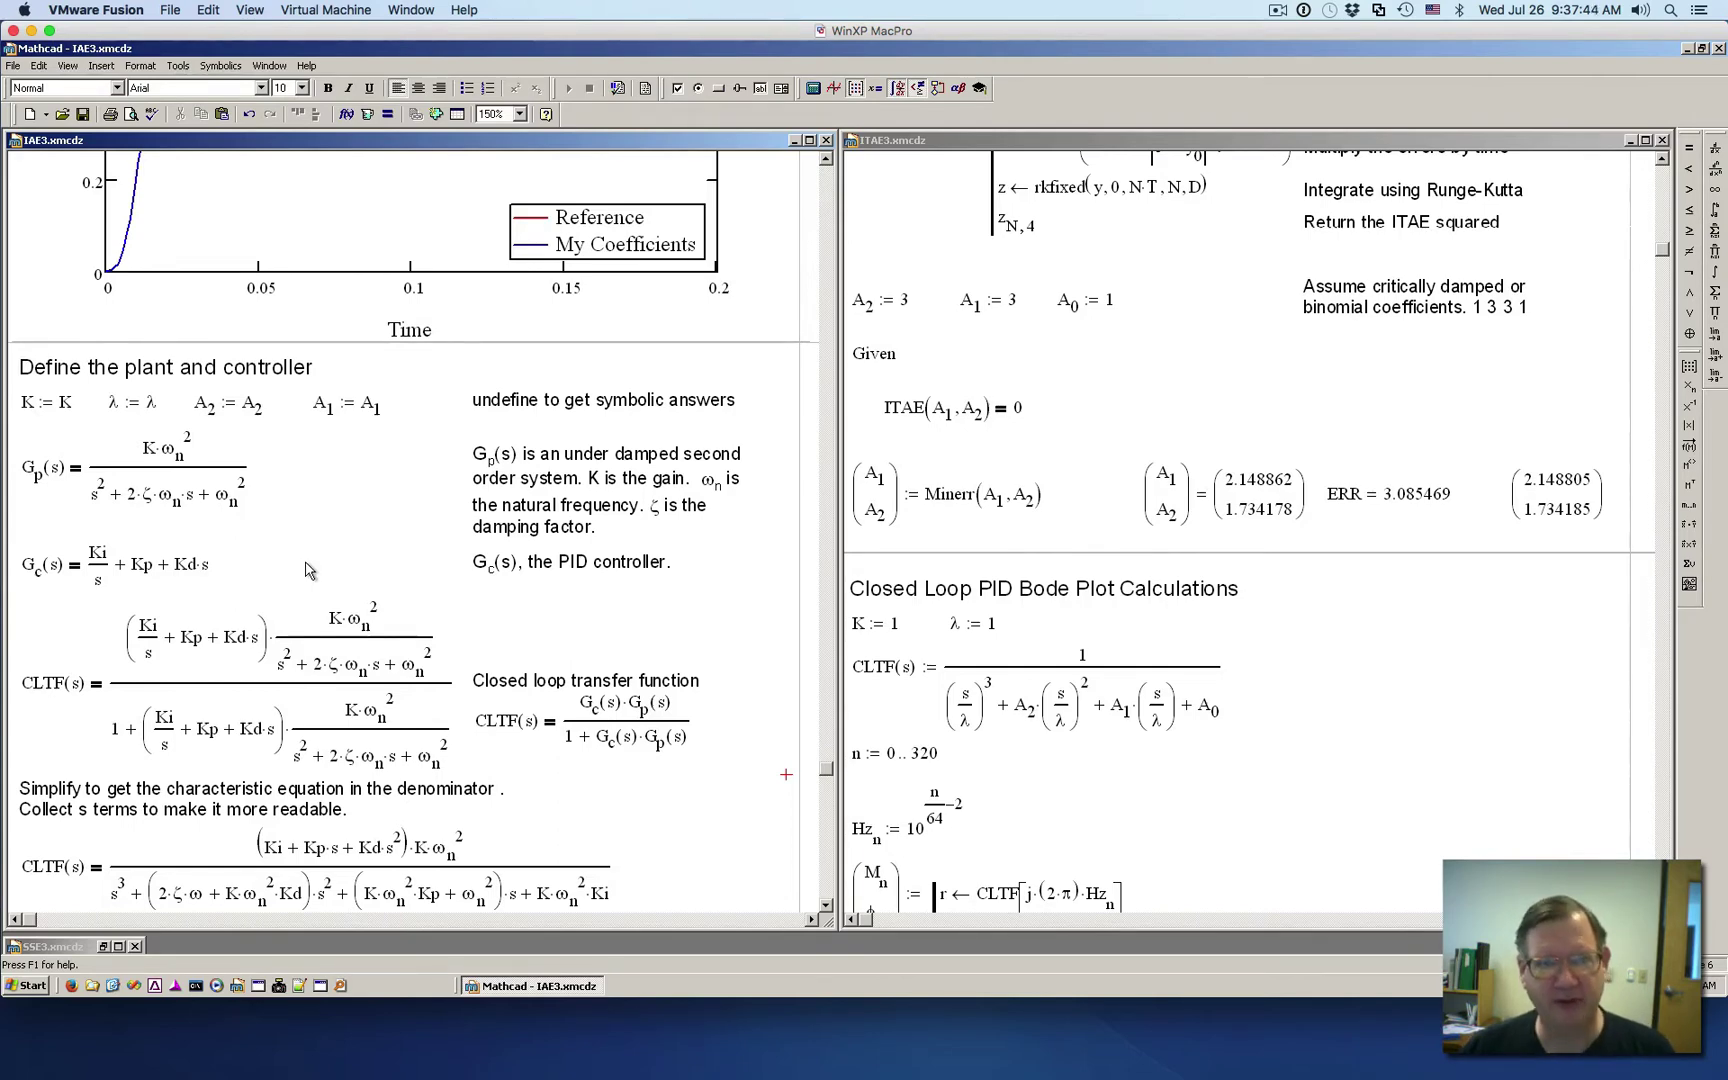
pyautogui.scroll(-2, 620, 745)
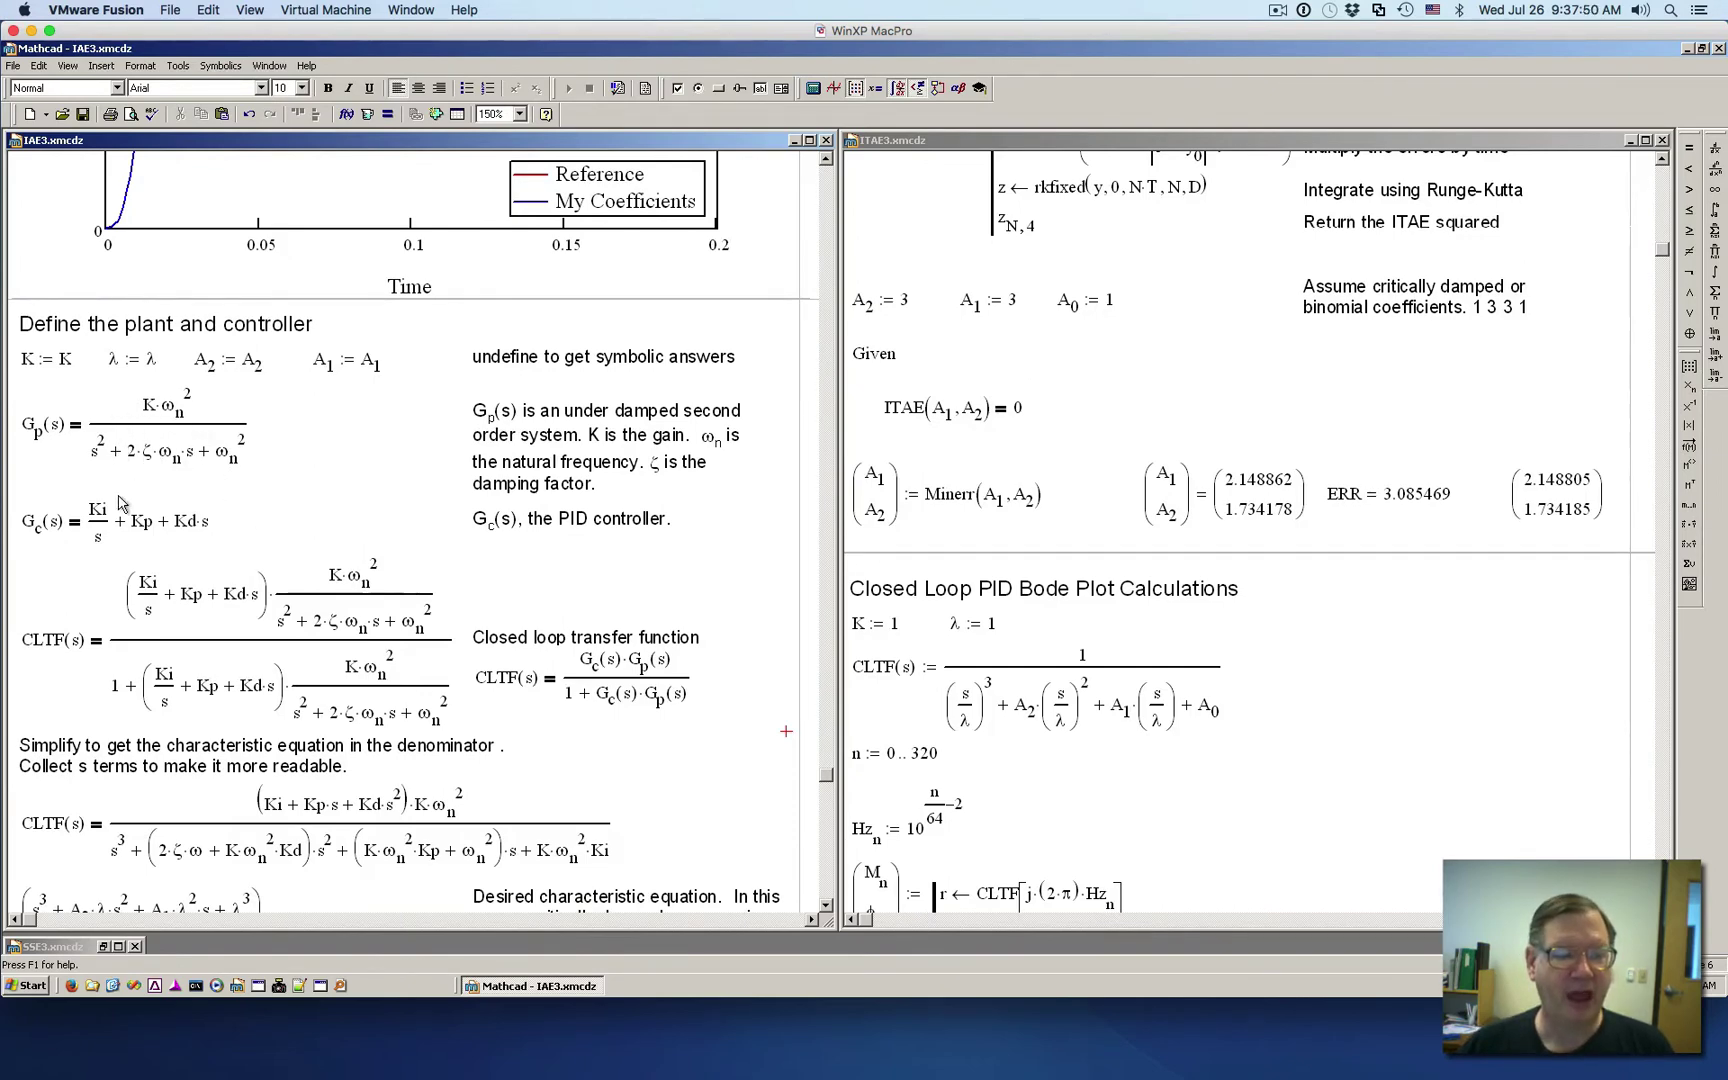
pyautogui.scroll(1, 100, 515)
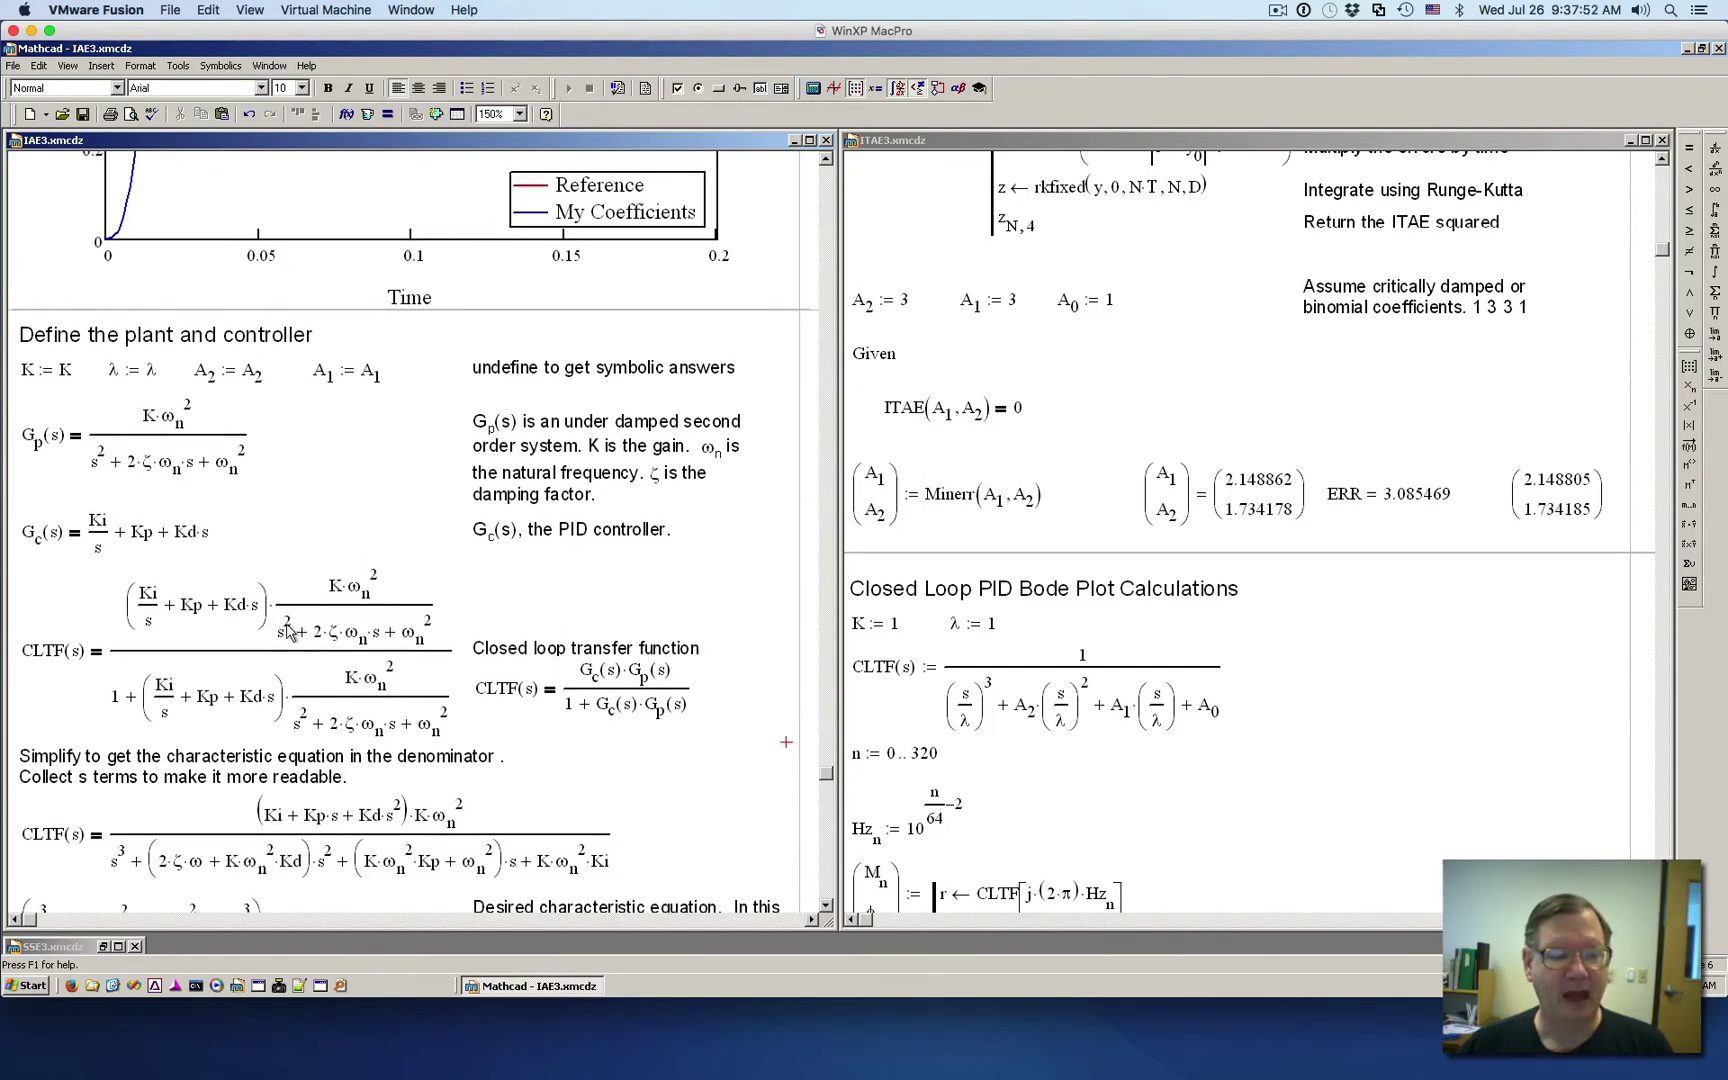
pyautogui.scroll(-4, 310, 632)
pyautogui.scroll(-4, 310, 632)
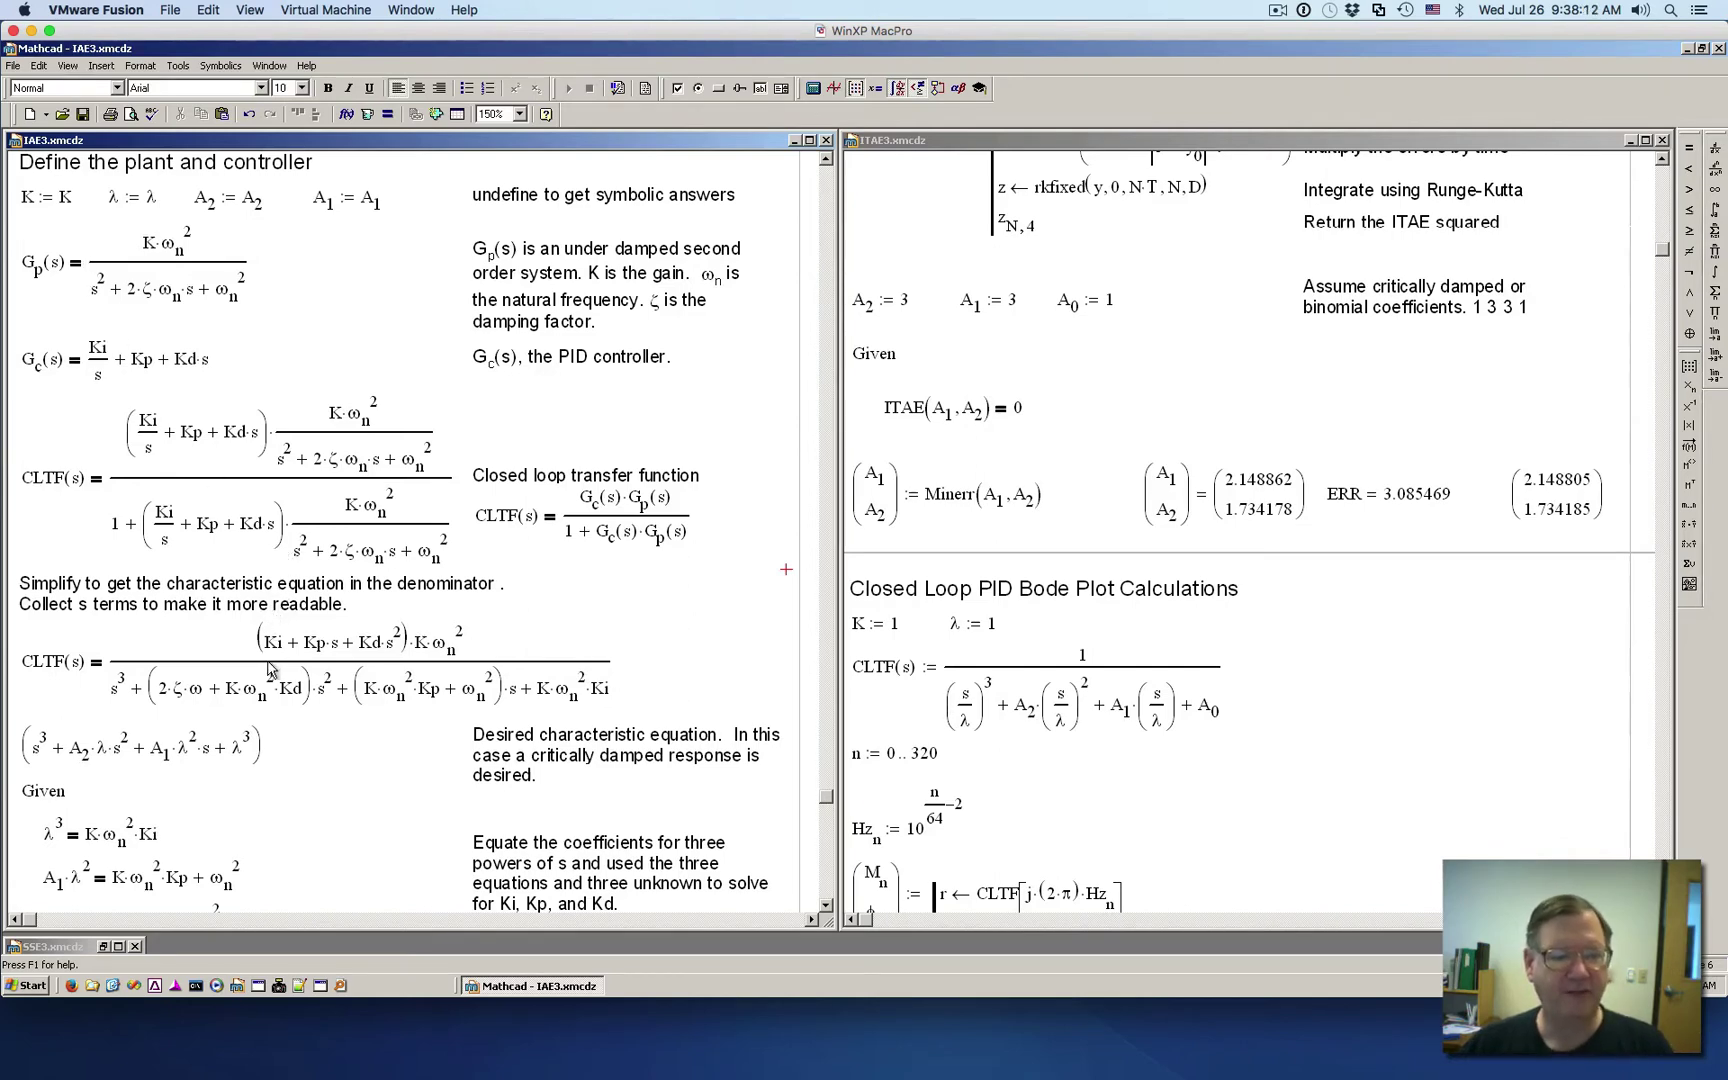
pyautogui.scroll(-1, 270, 668)
pyautogui.scroll(1, 270, 668)
pyautogui.scroll(-3, 270, 668)
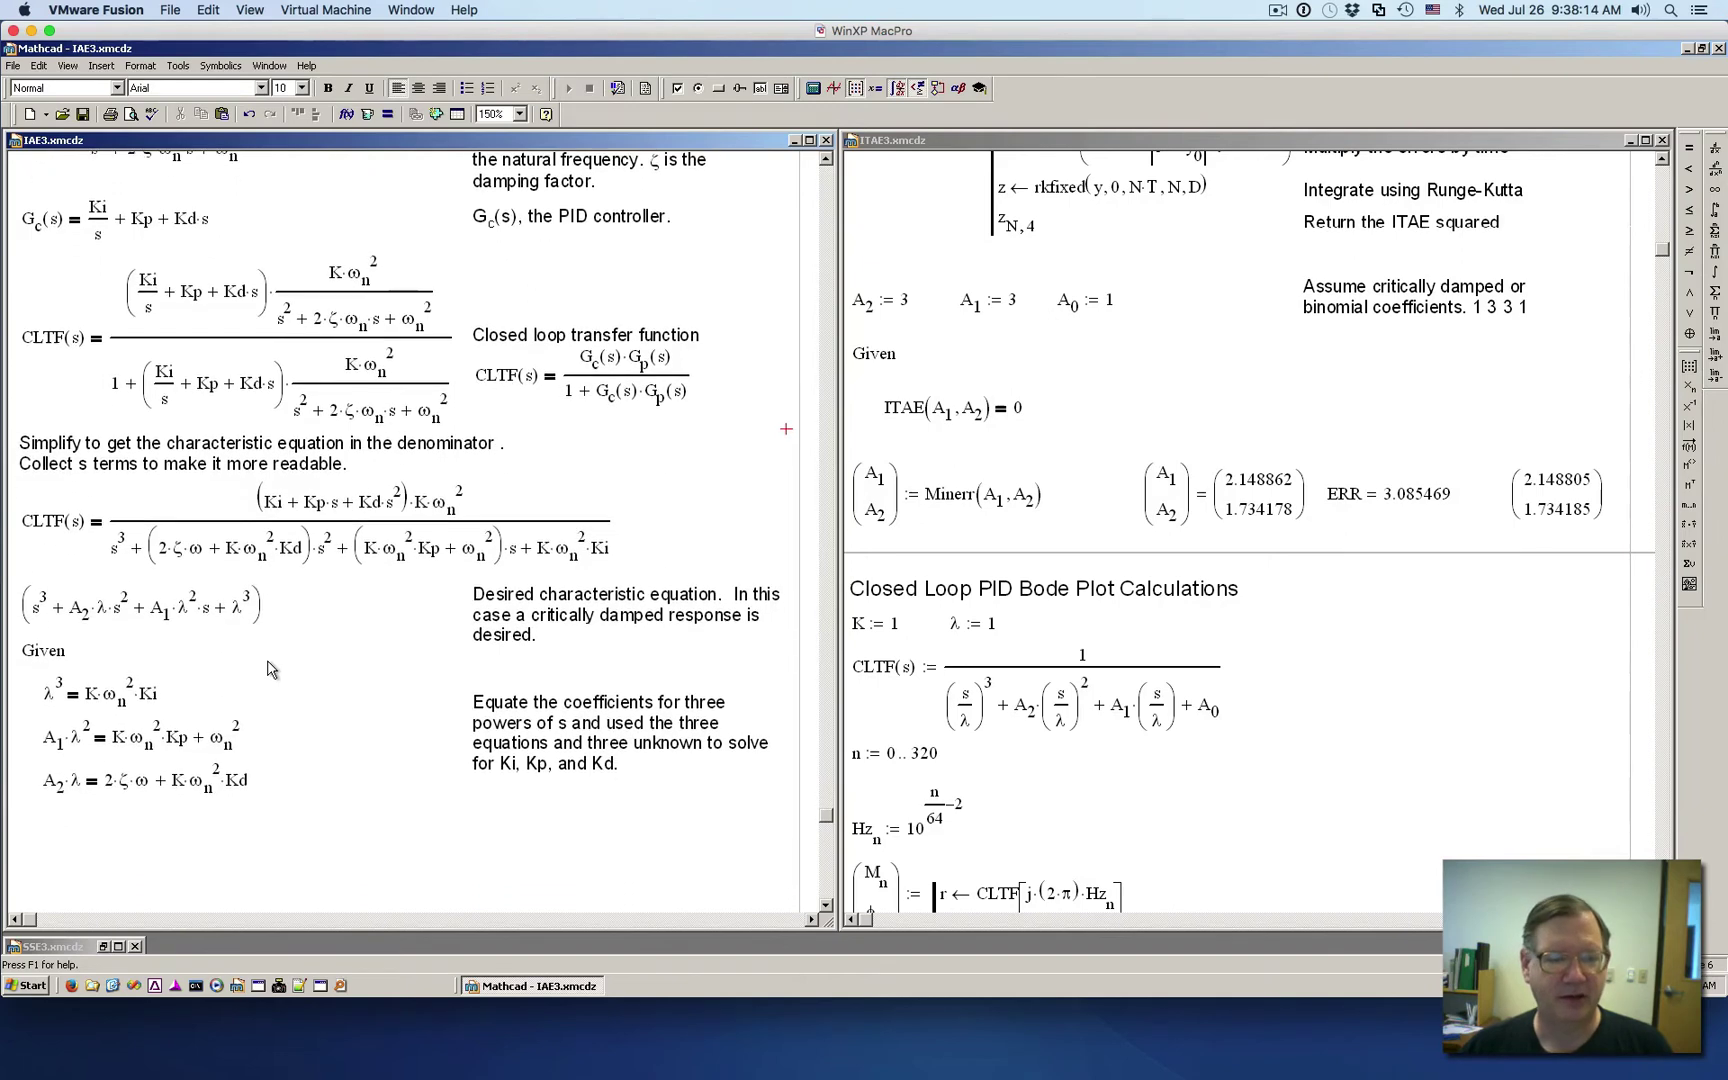
# - Examine the equated coefficient equations and the symbolic Find solution for Ki, Kp and Kd in the IAE worksheet
pyautogui.scroll(1, 270, 668)
pyautogui.scroll(-2, 270, 668)
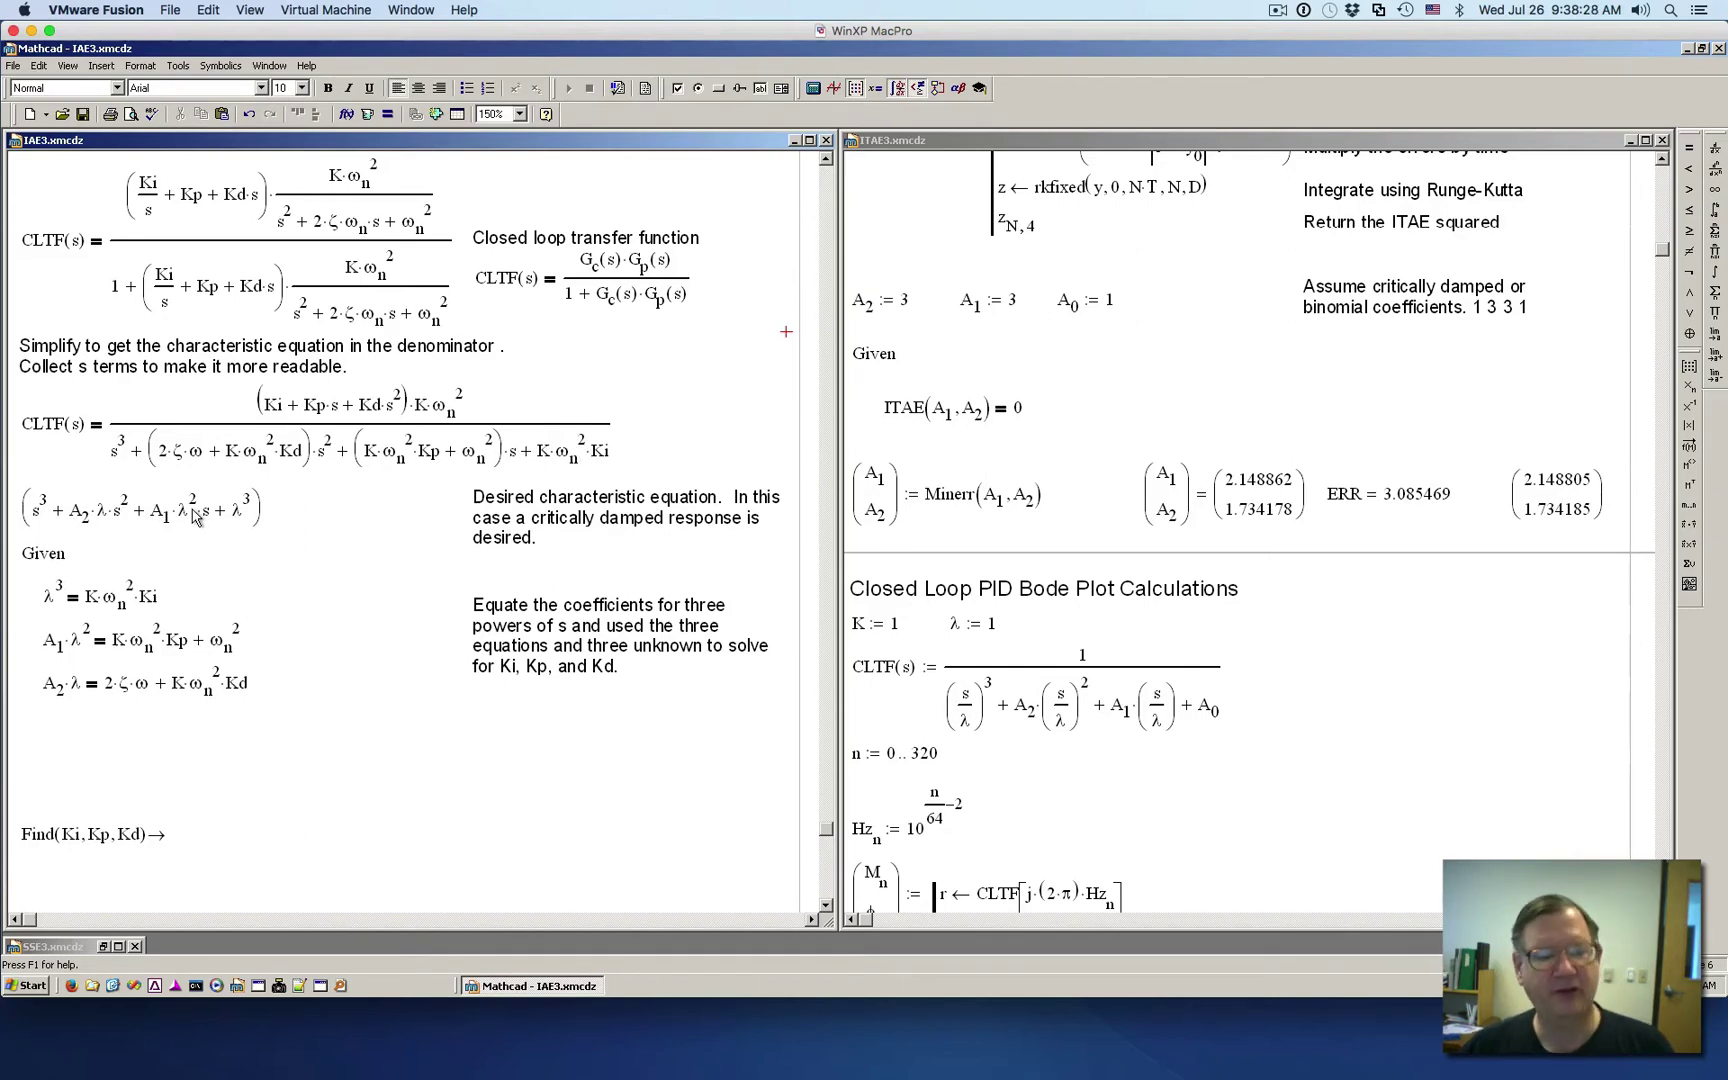
pyautogui.scroll(-1, 122, 524)
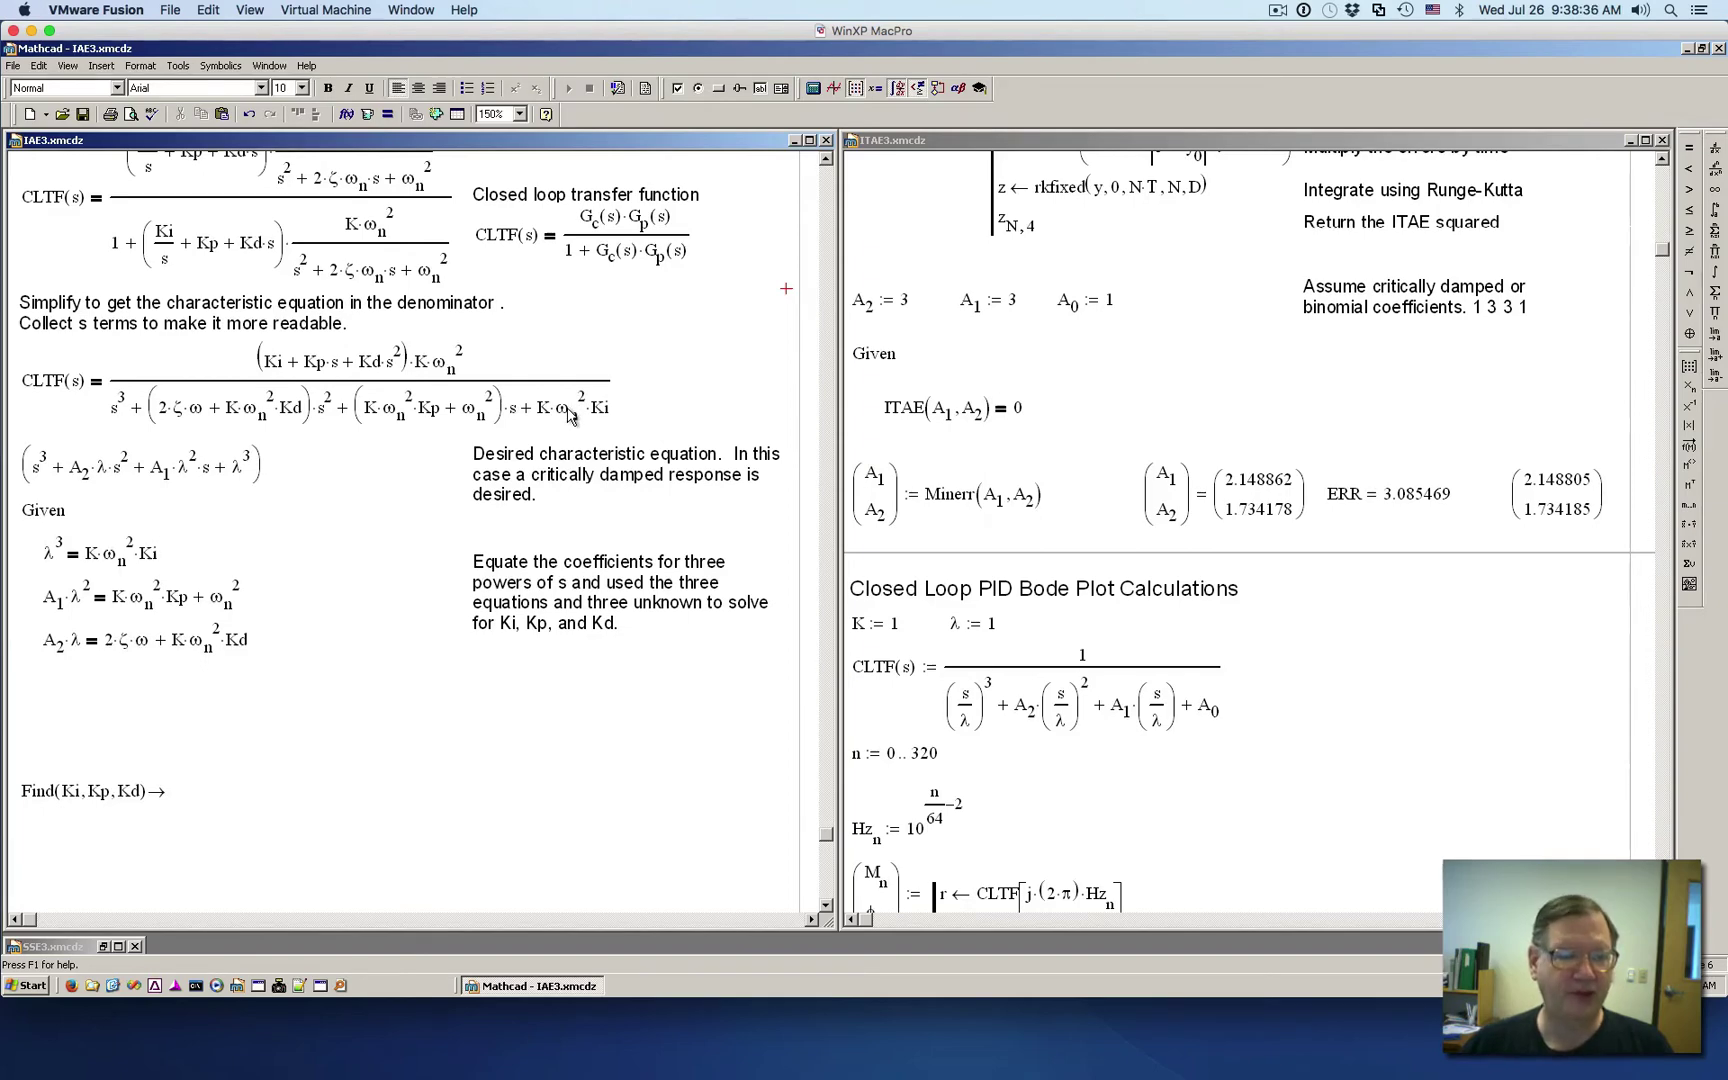
pyautogui.click(193, 494)
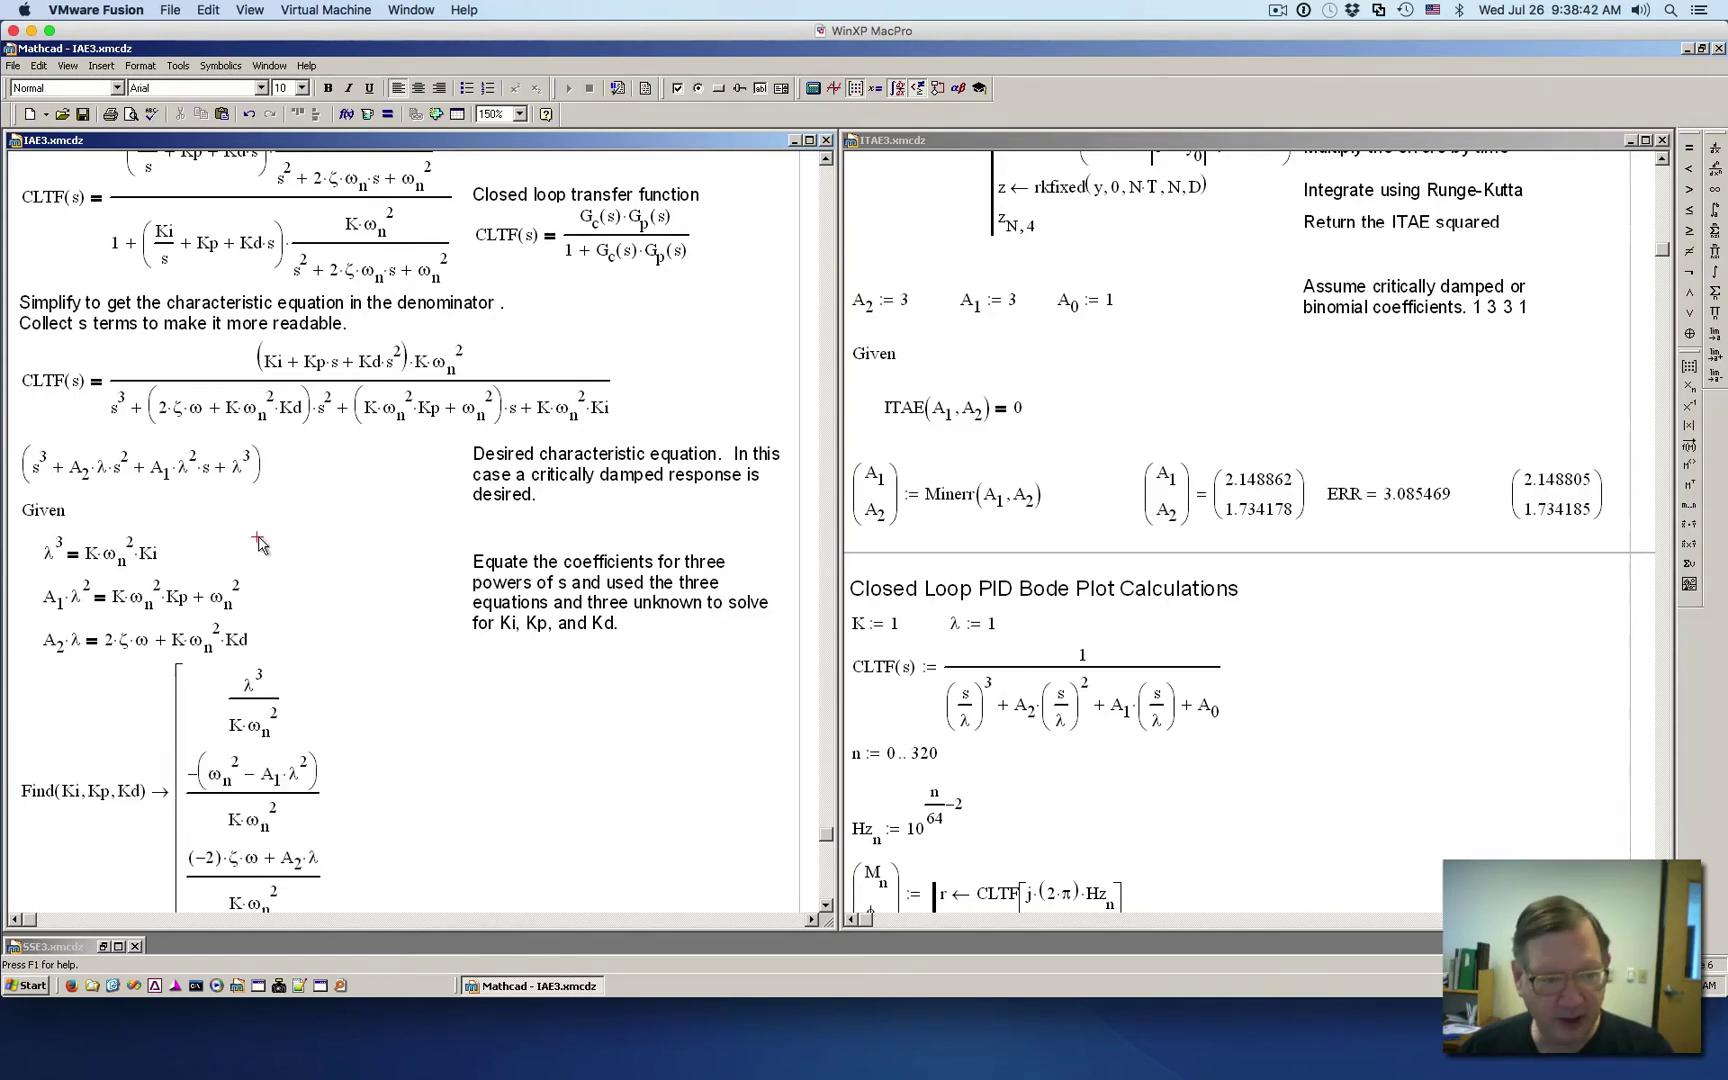
pyautogui.scroll(-1, 275, 545)
pyautogui.scroll(-5, 279, 547)
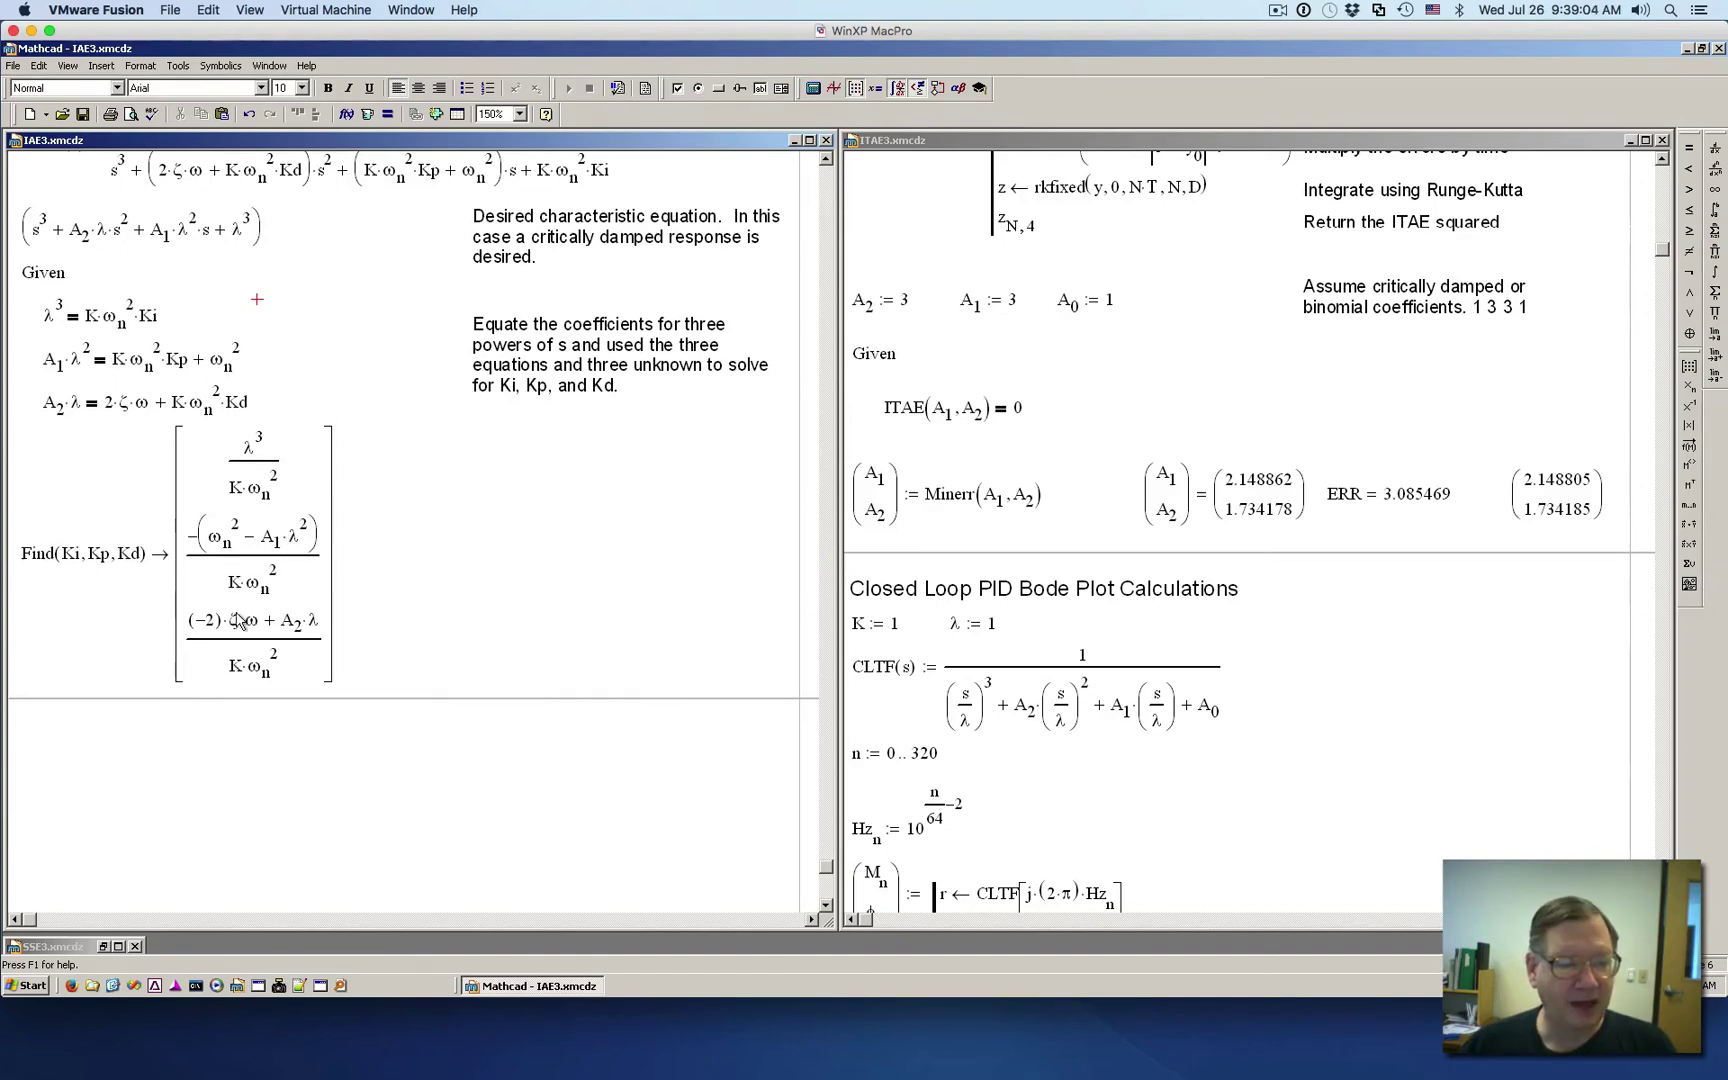
pyautogui.scroll(-2, 350, 598)
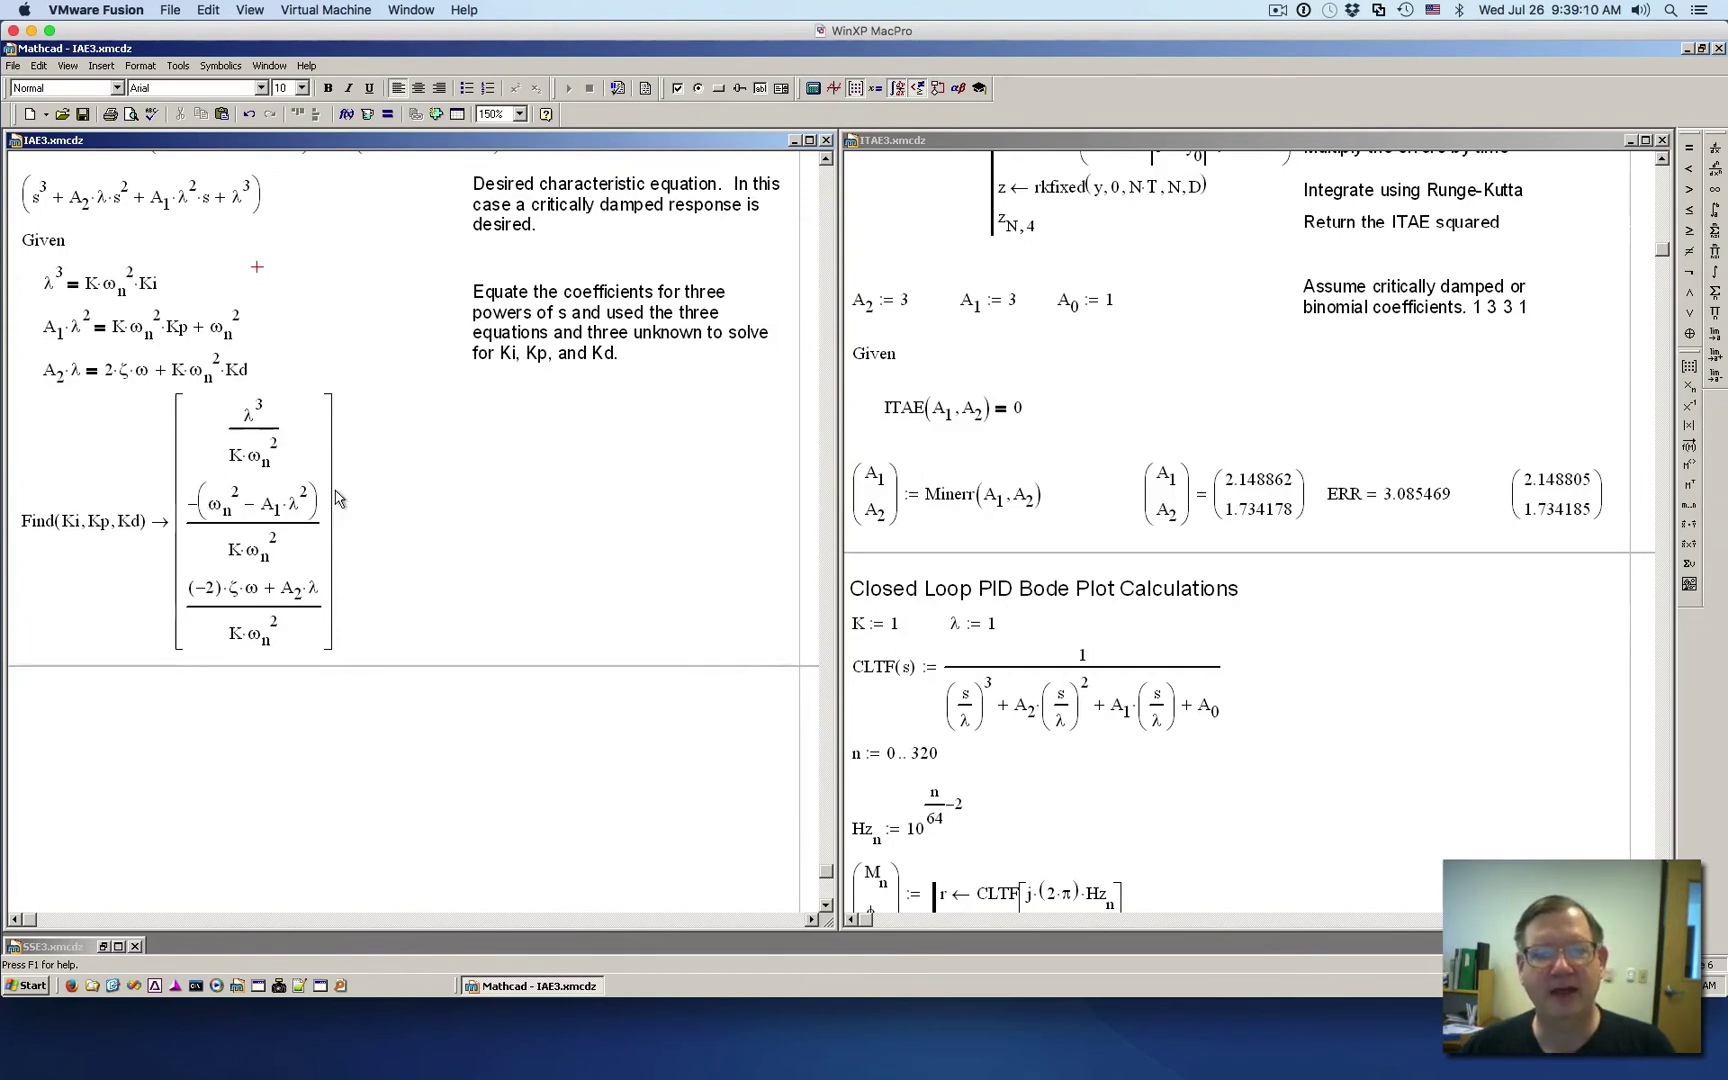
pyautogui.scroll(2, 675, 174)
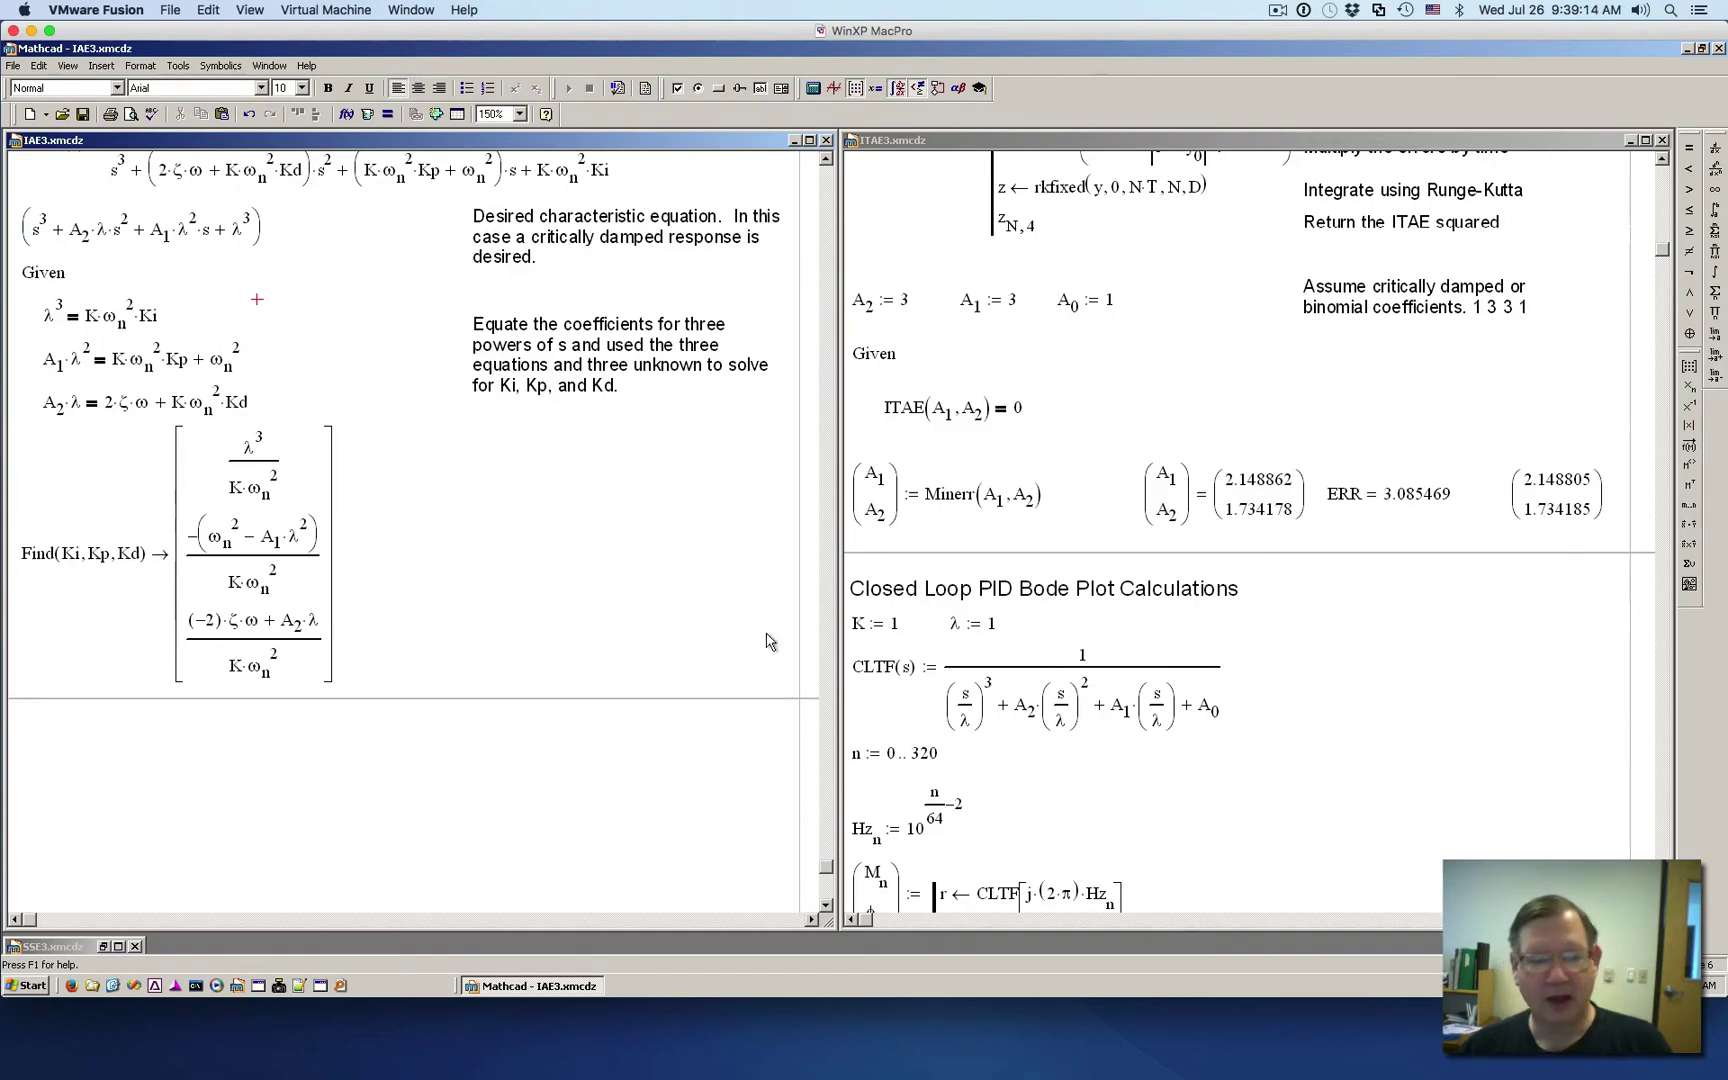
# - Review the response plot and verification section in the IAE worksheet, and the matching λ definition and differential equation in the ITAE worksheet
pyautogui.click(822, 182)
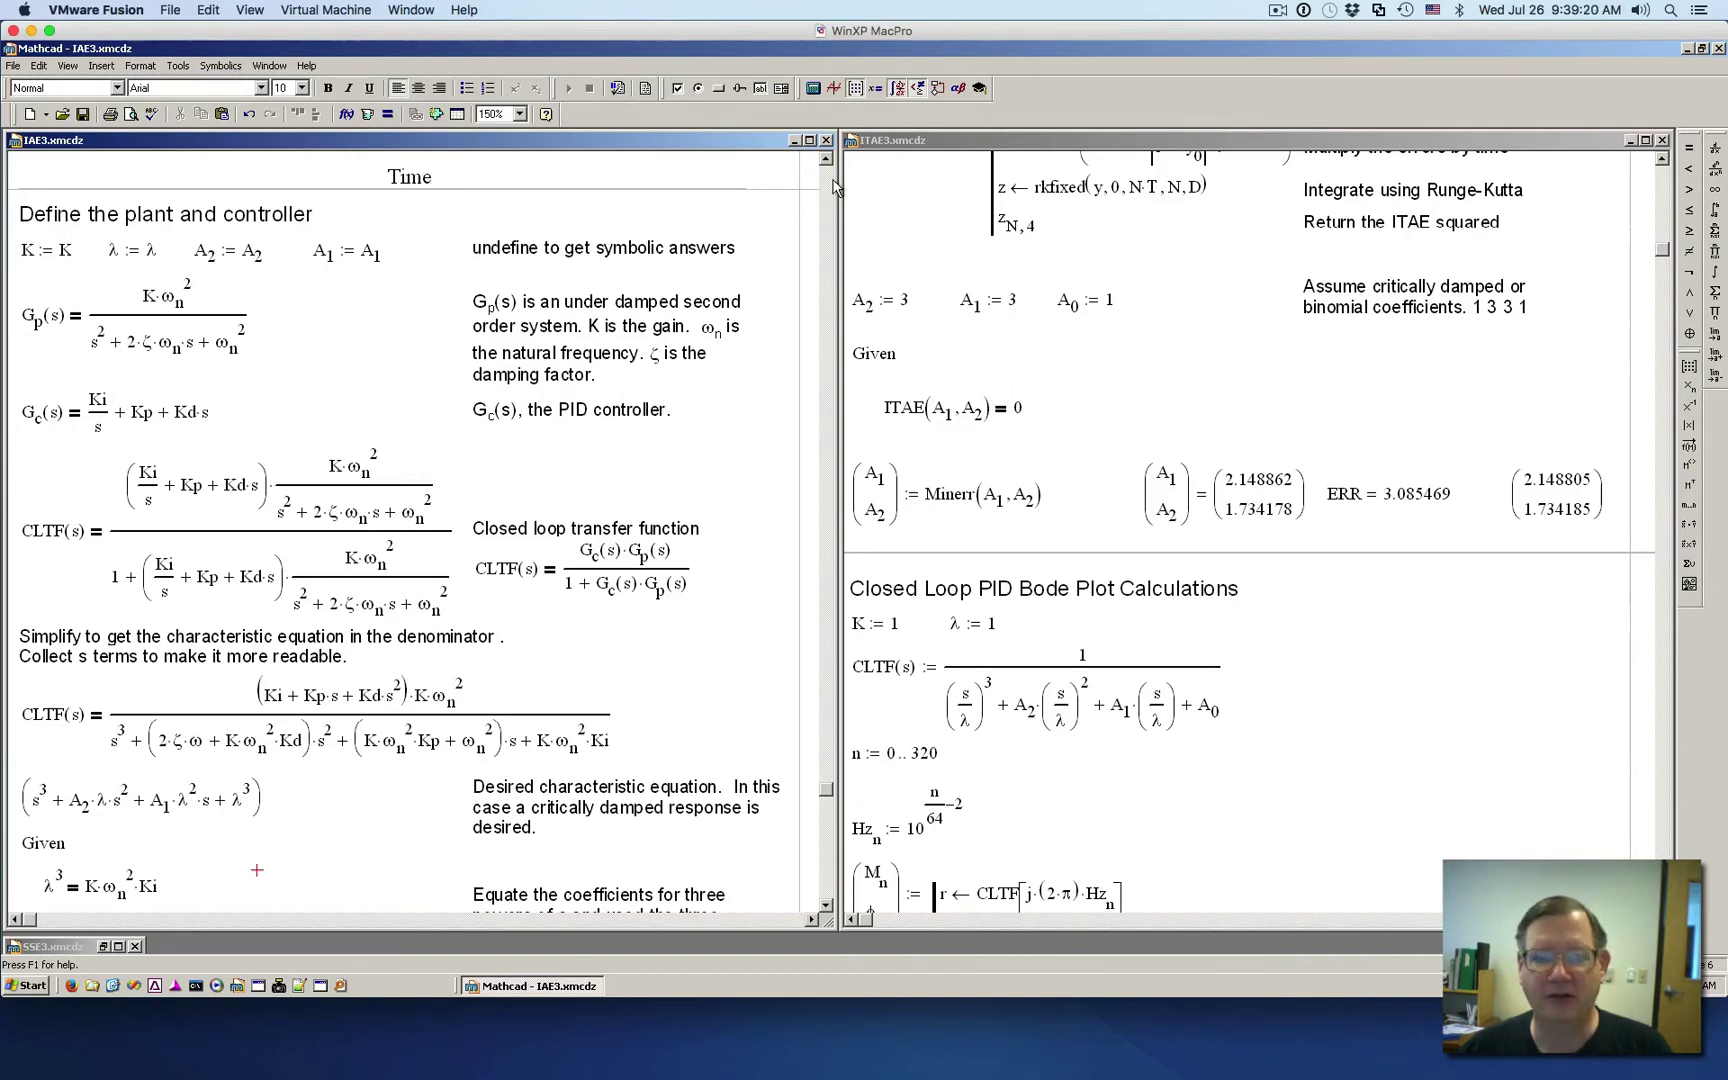
pyautogui.click(826, 184)
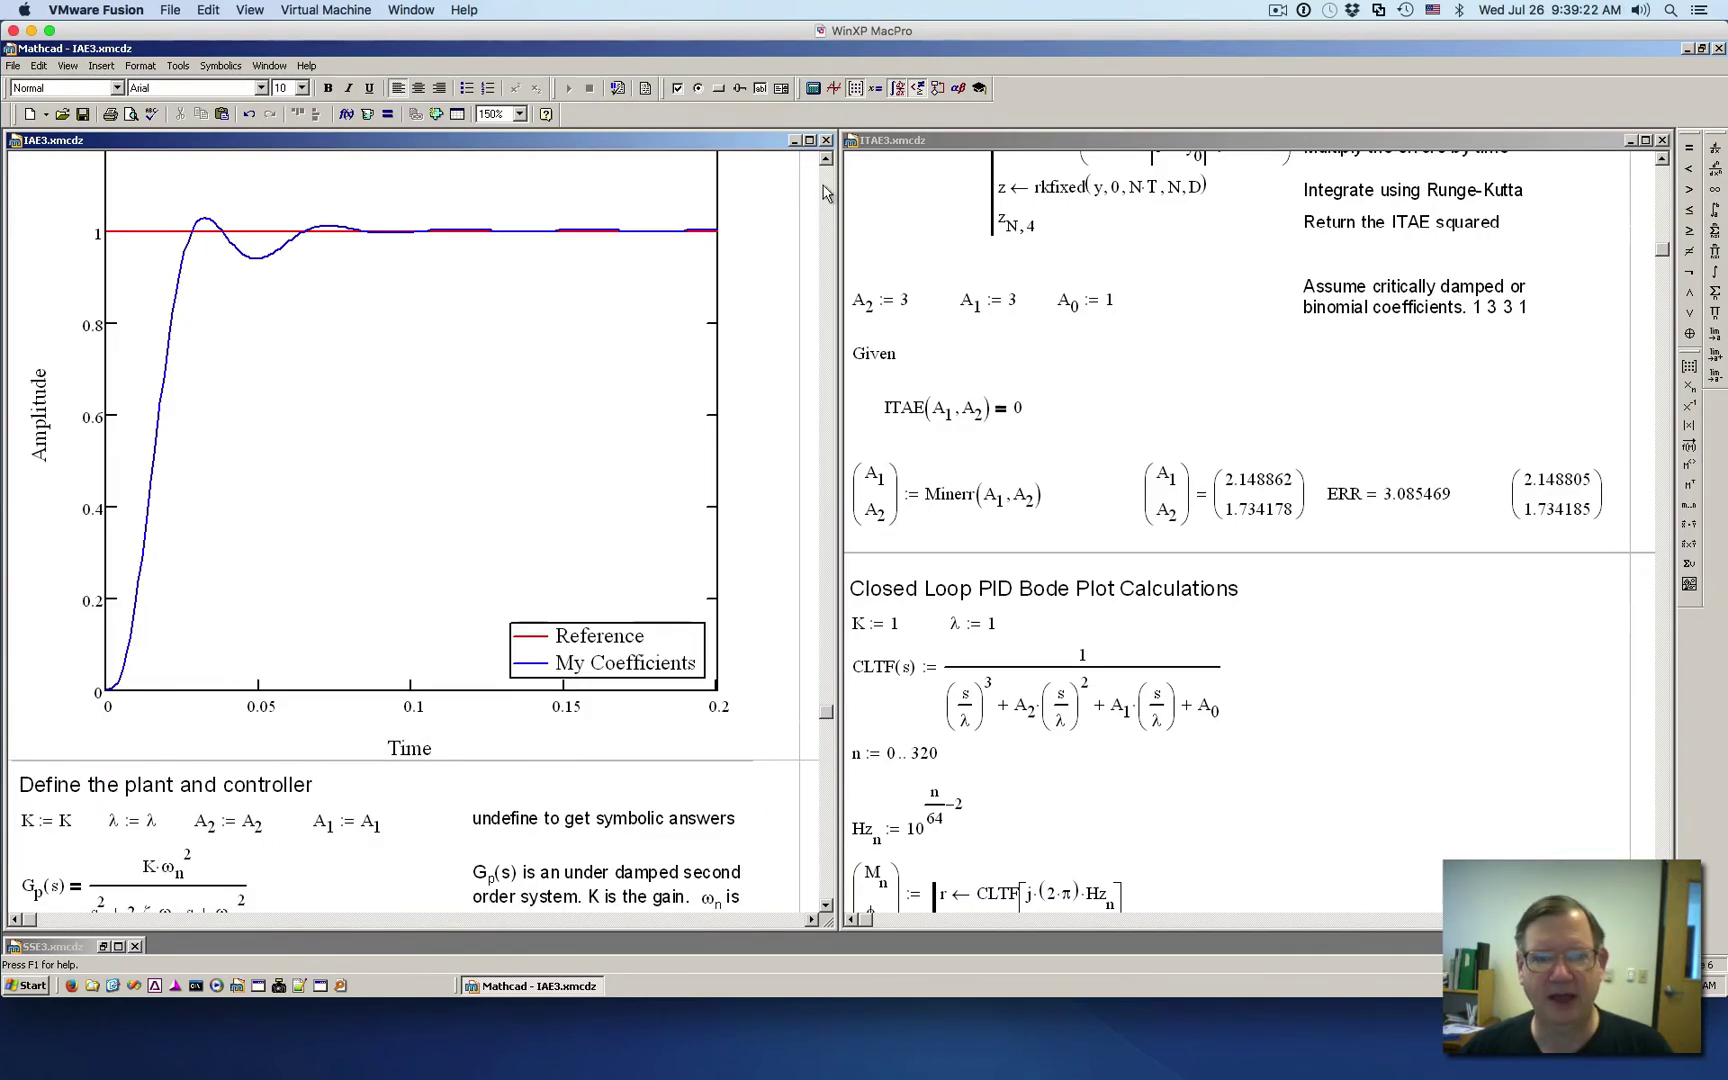
pyautogui.click(825, 184)
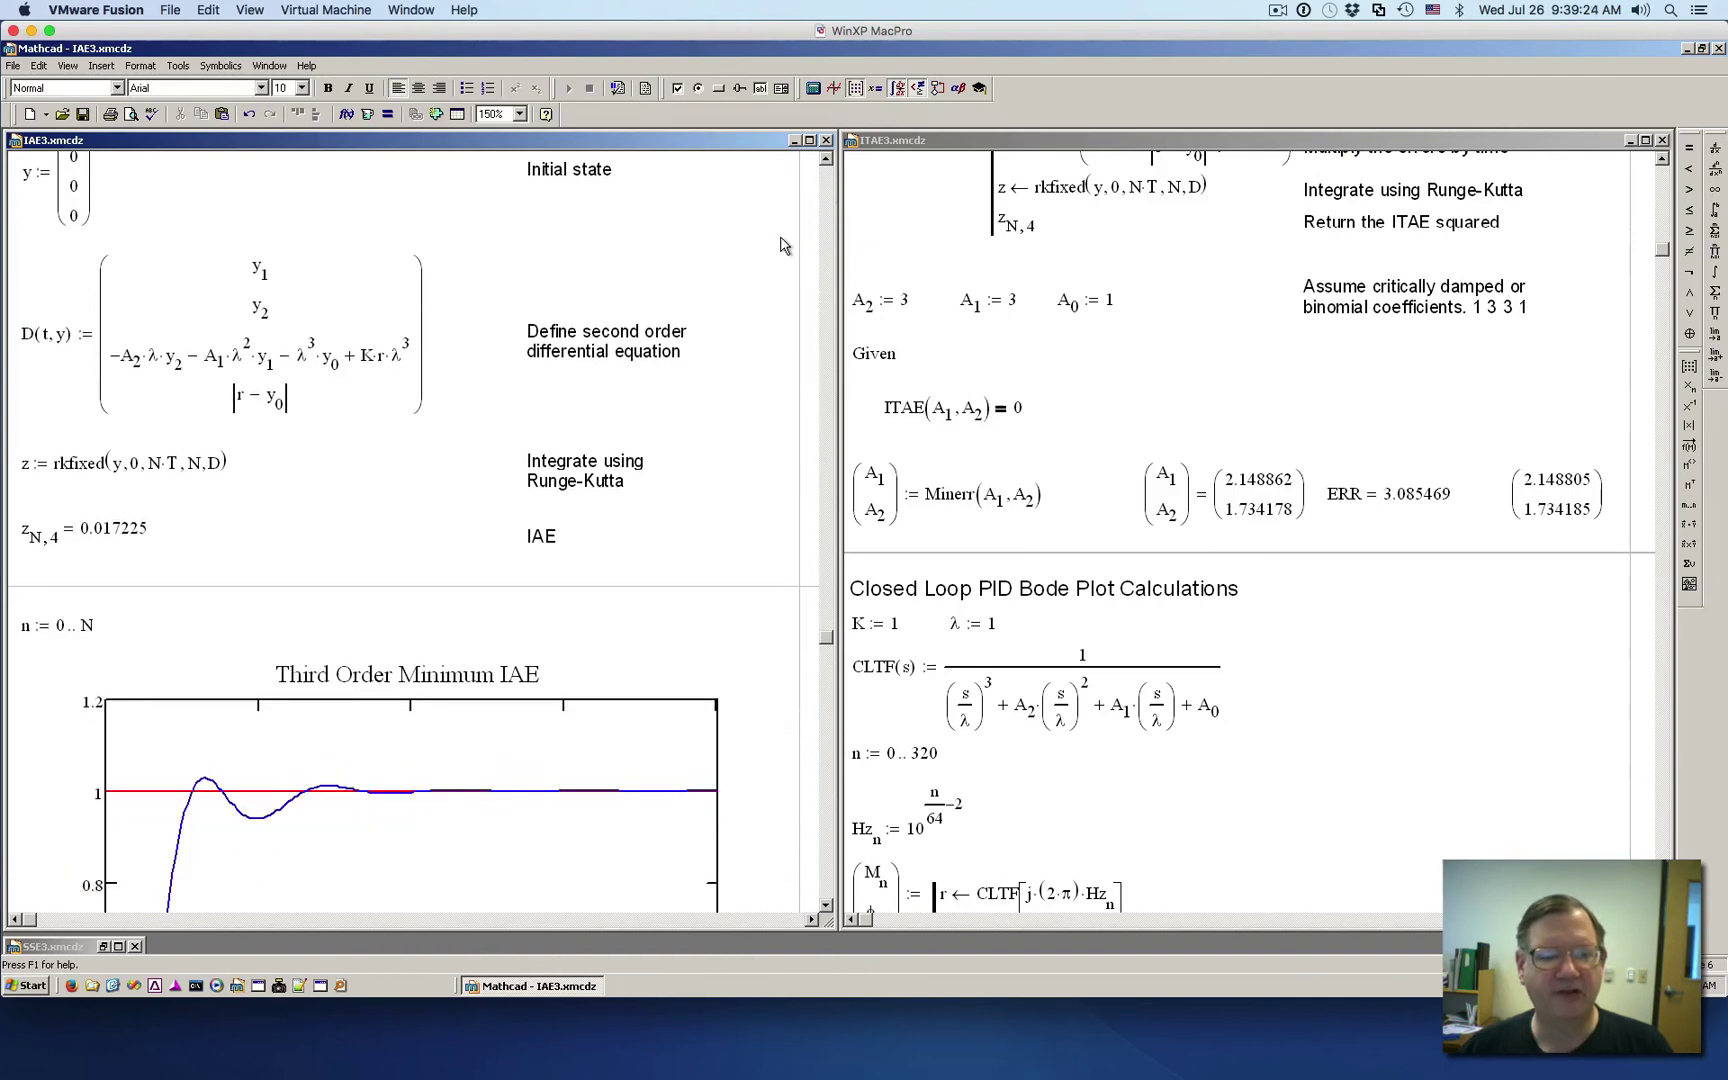
pyautogui.scroll(-1, 783, 245)
pyautogui.scroll(-4, 783, 245)
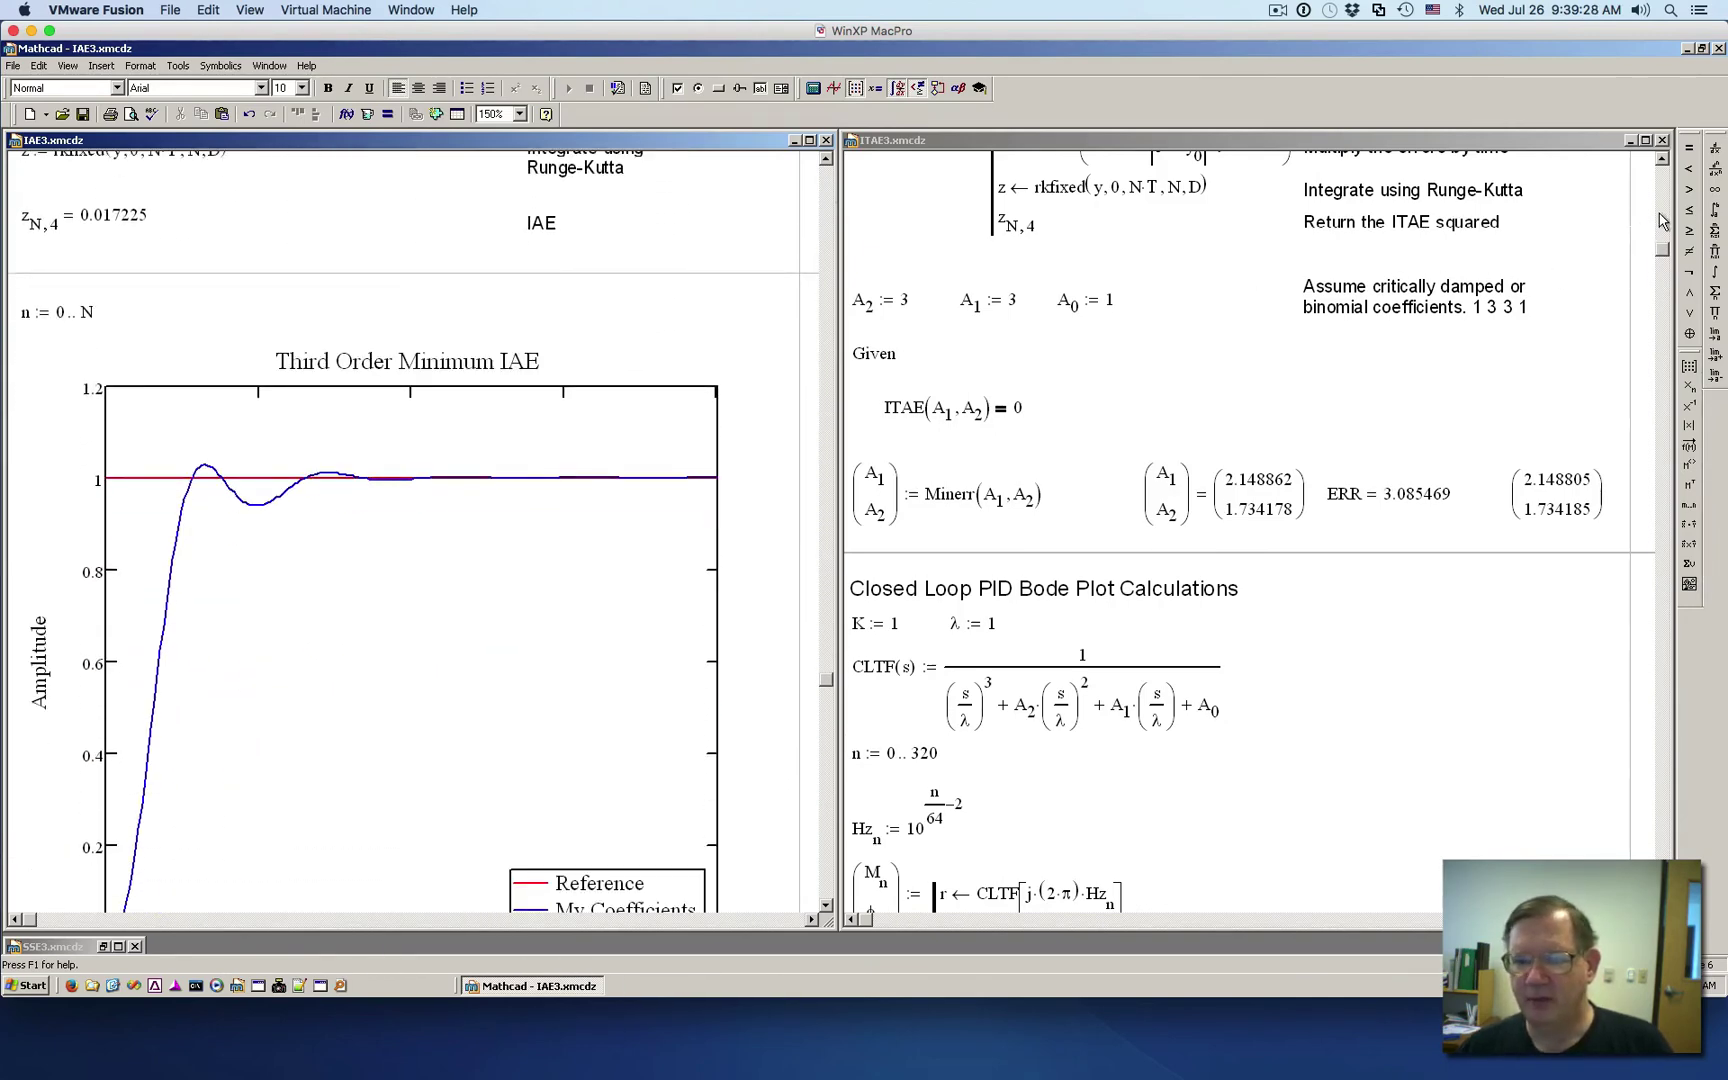
pyautogui.click(1659, 603)
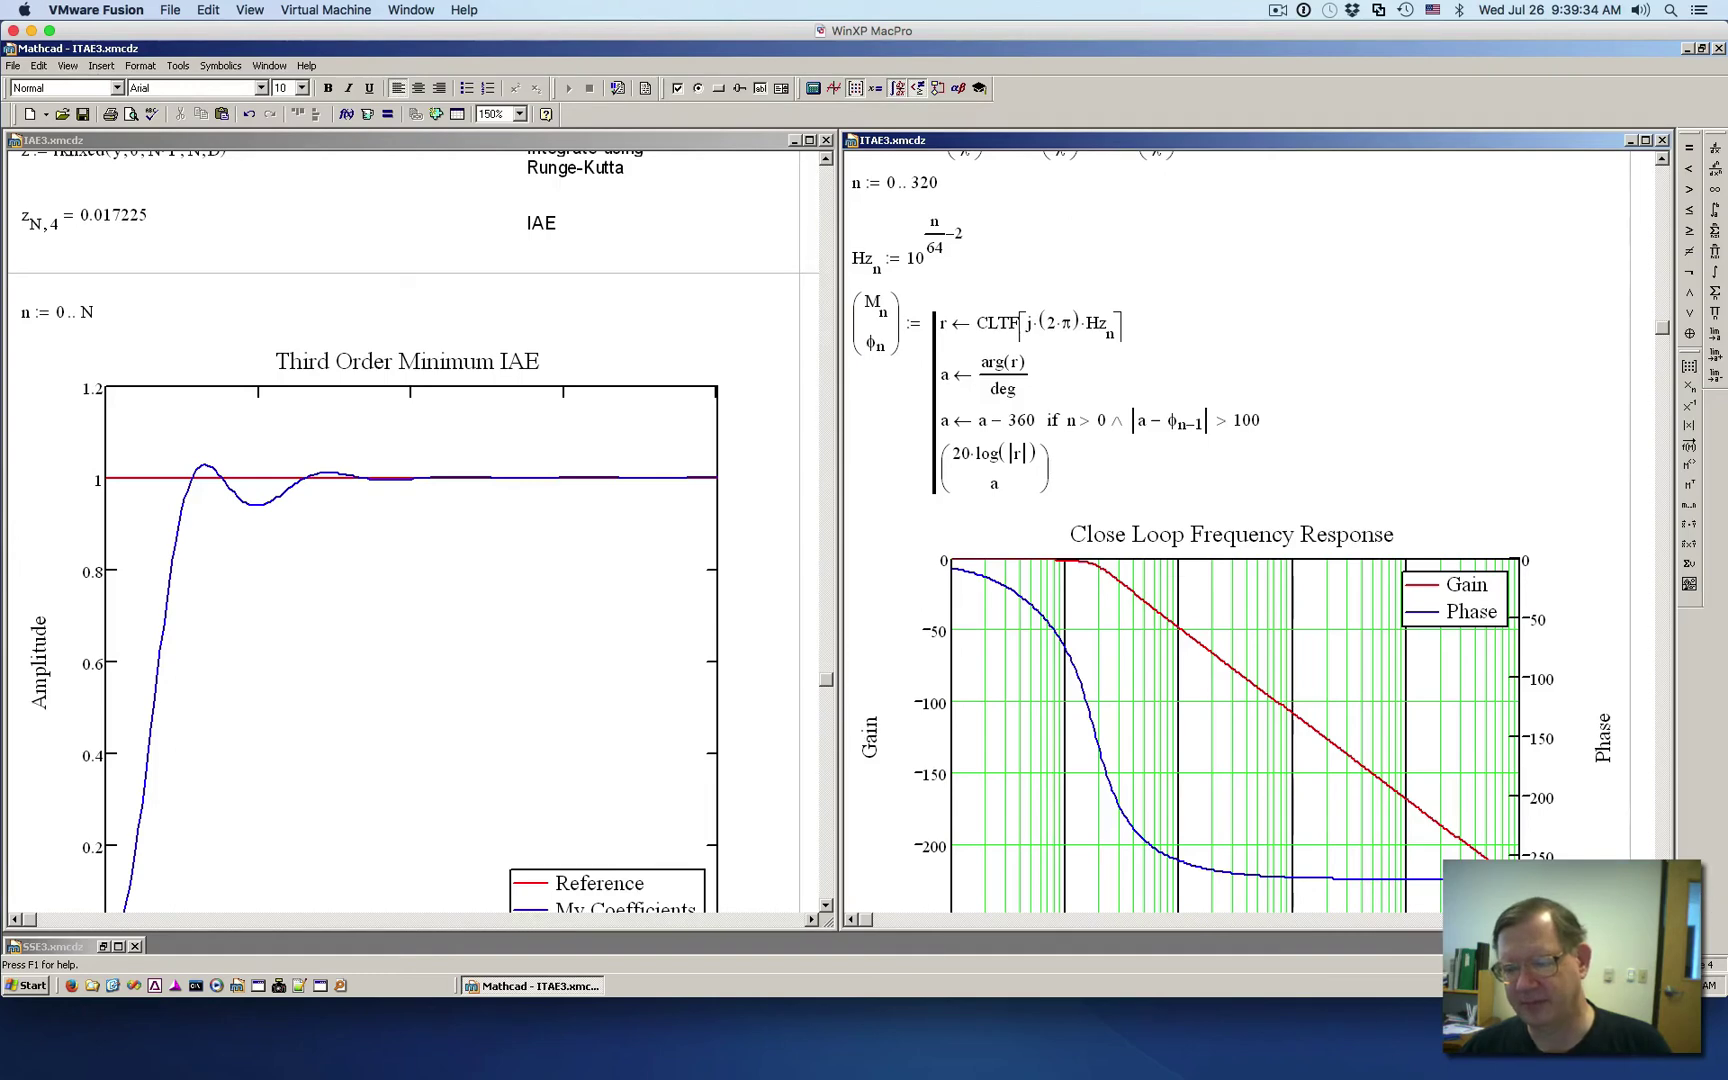
pyautogui.click(1659, 858)
pyautogui.click(1659, 858)
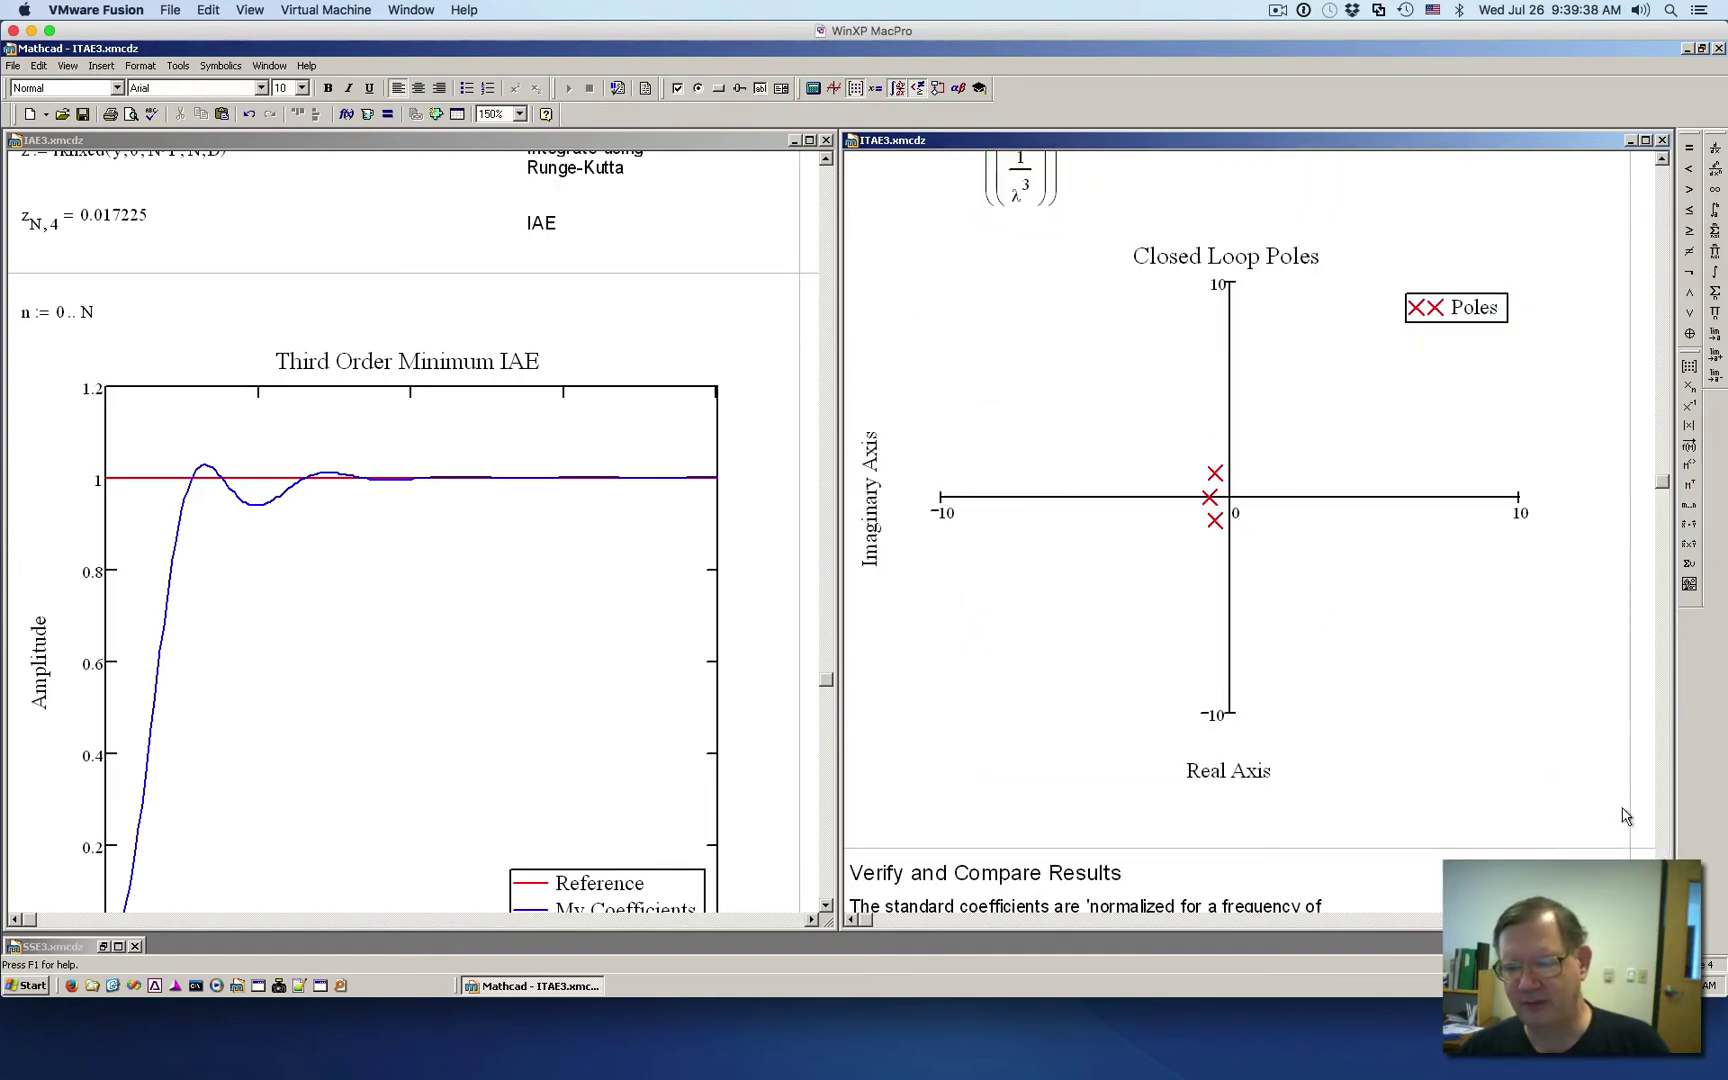
pyautogui.click(1664, 836)
pyautogui.click(1664, 836)
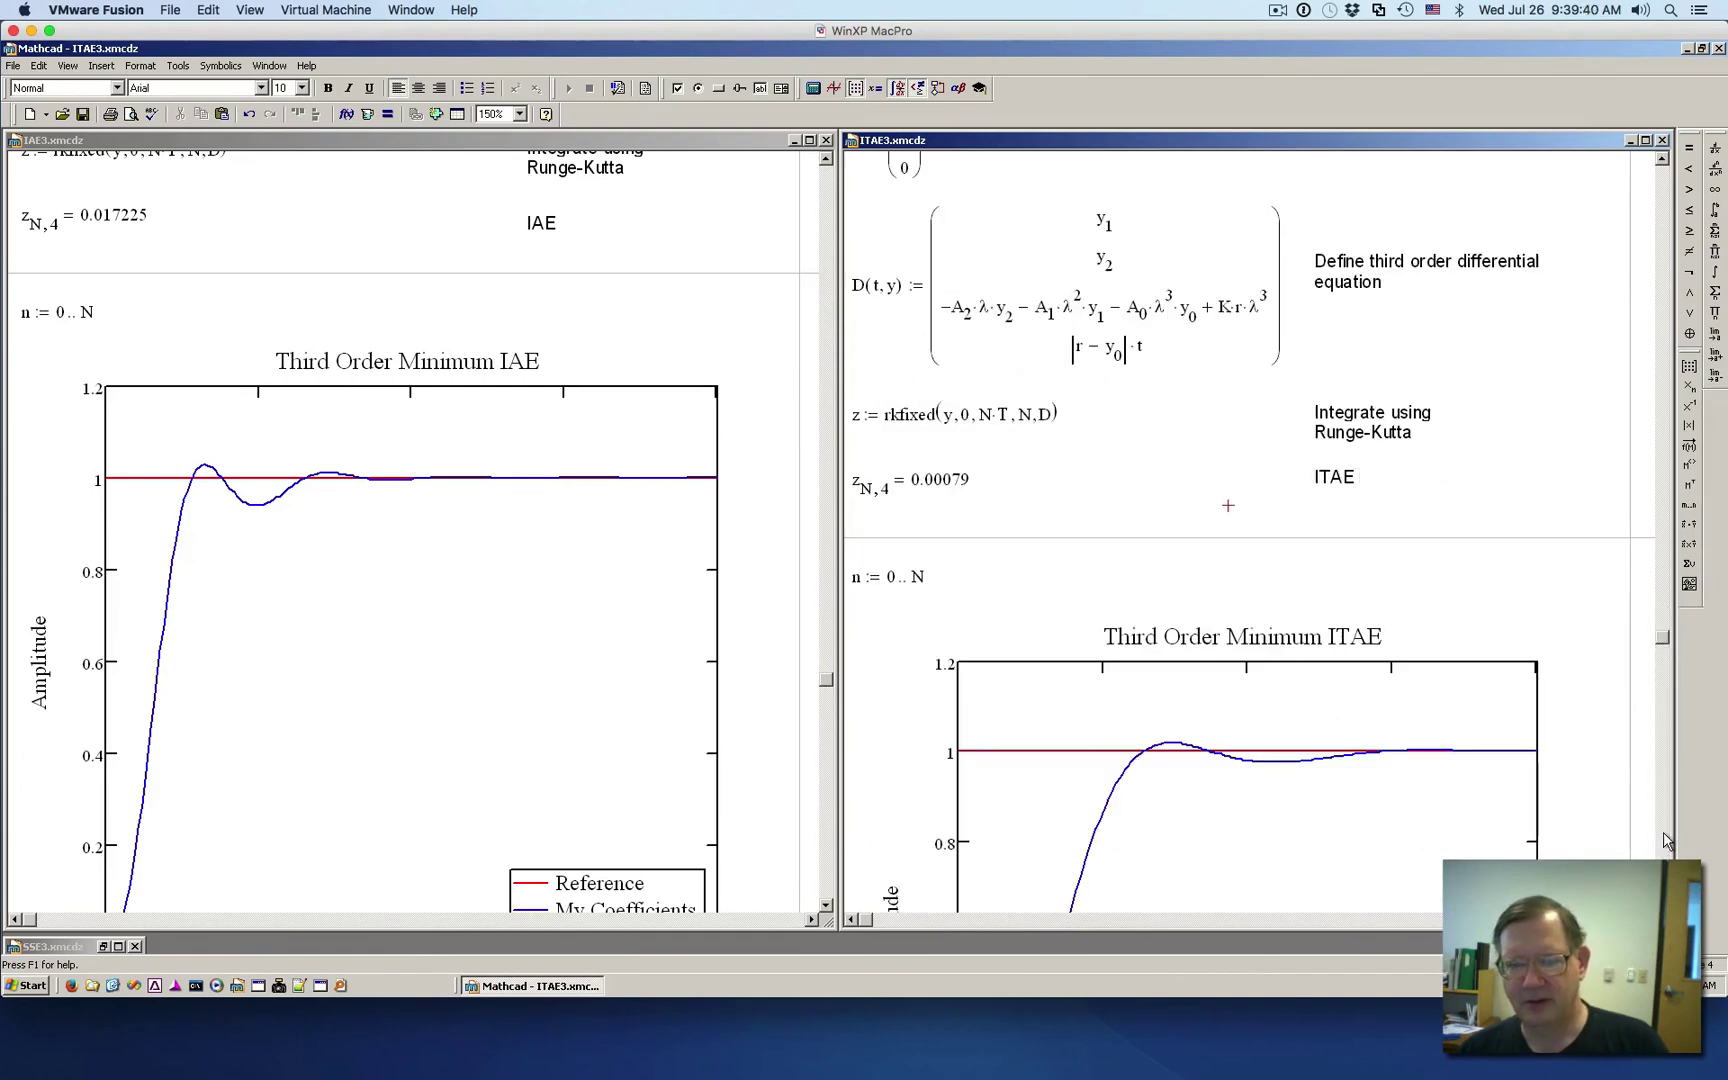
pyautogui.scroll(5, 1310, 640)
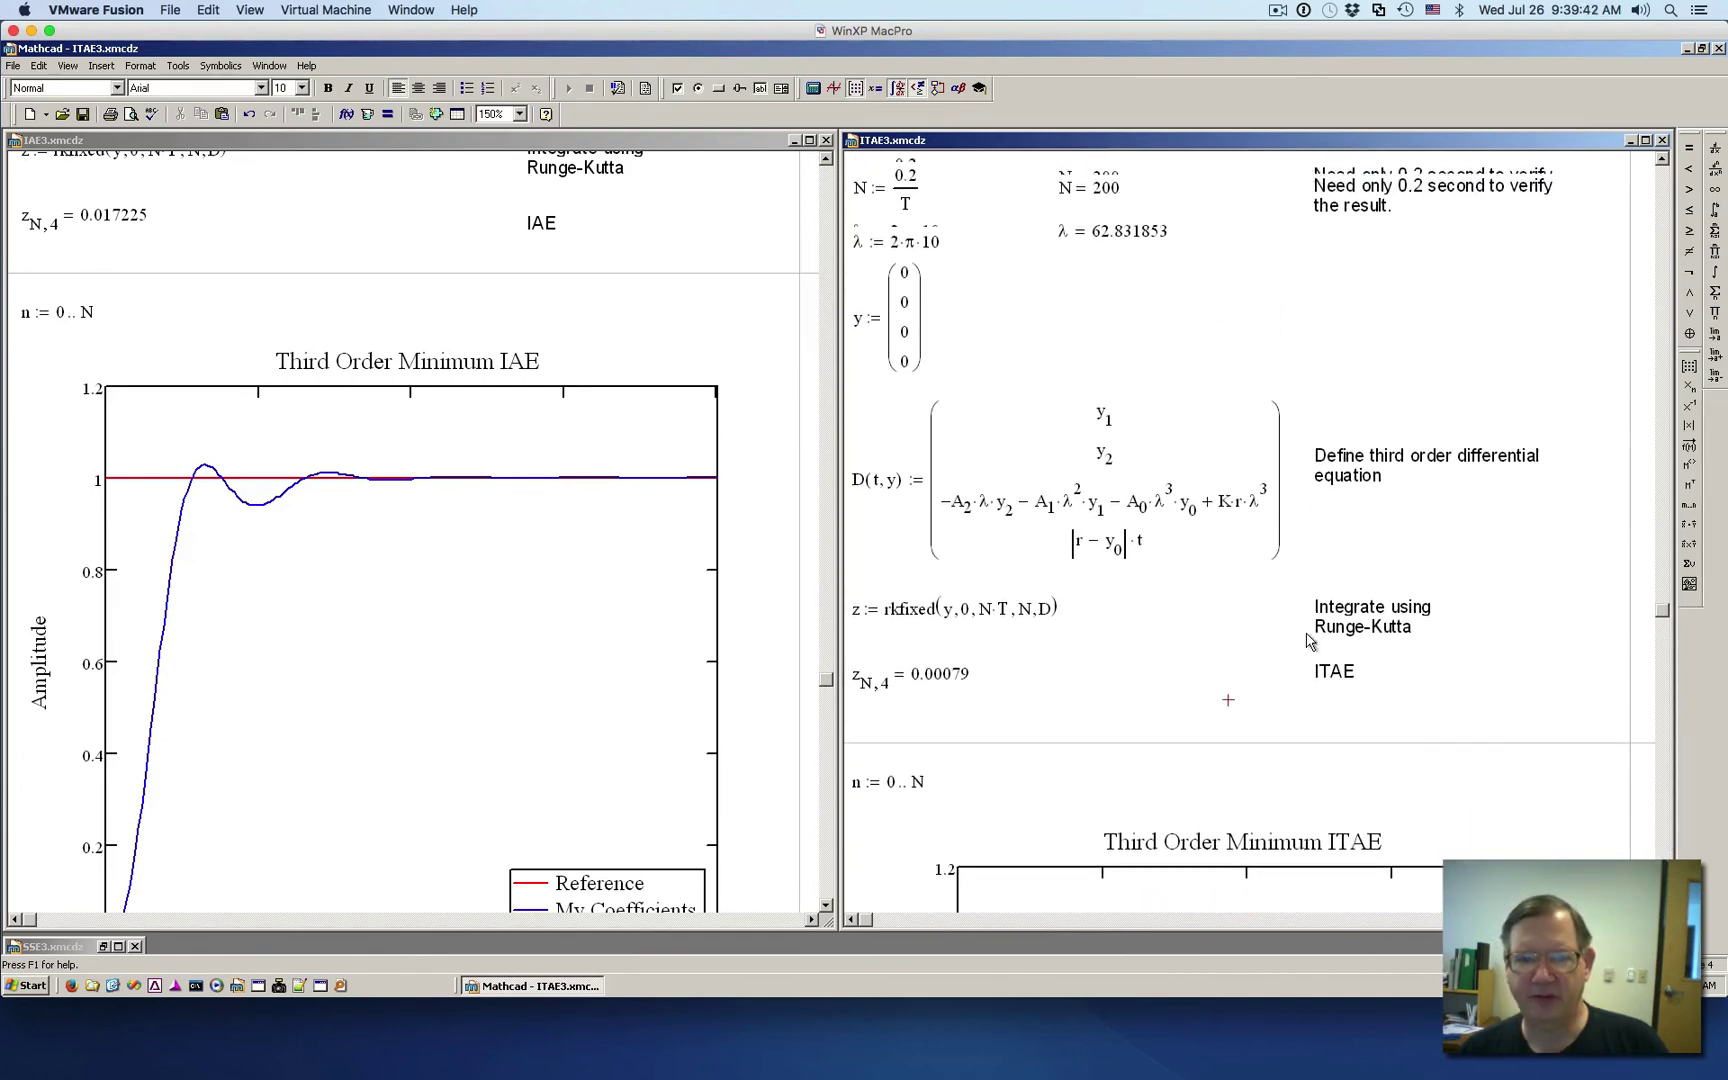
# - Set λ to 2·π·10 in the IAE worksheet's verification section
pyautogui.click(822, 200)
pyautogui.click(100, 360)
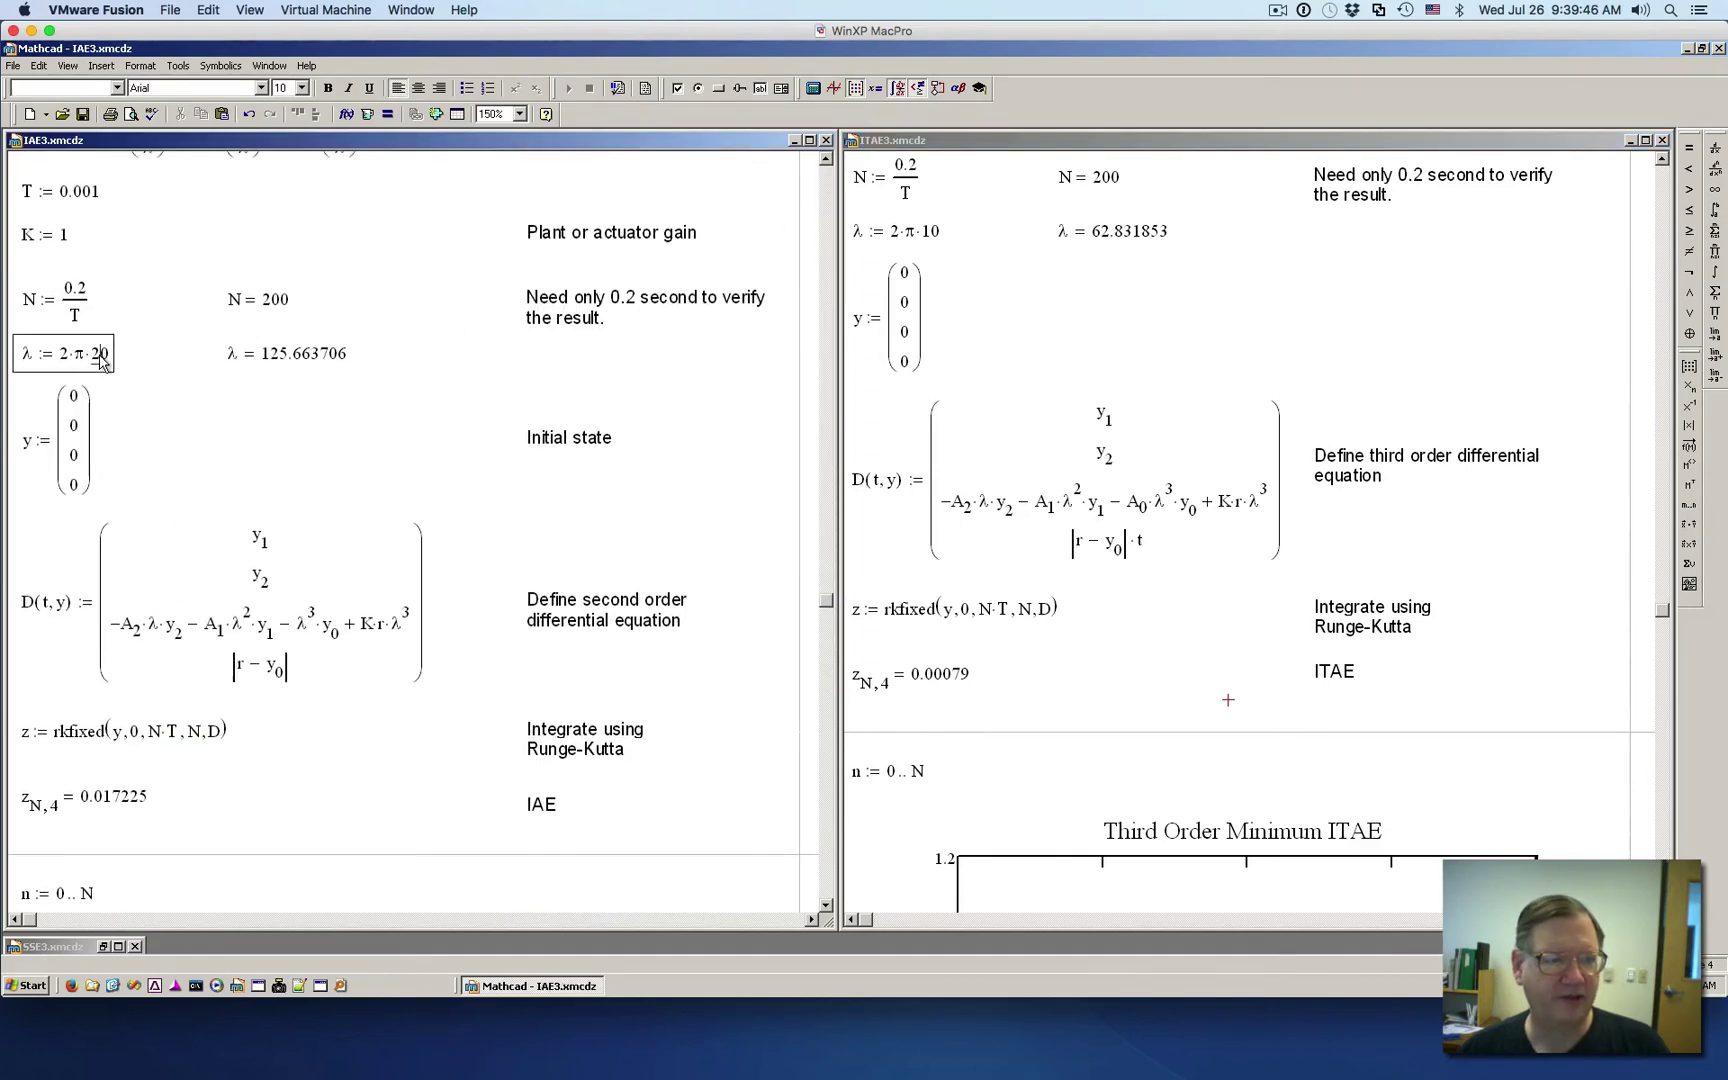
pyautogui.press('BackSpace')
pyautogui.write('1')
pyautogui.press('Return')
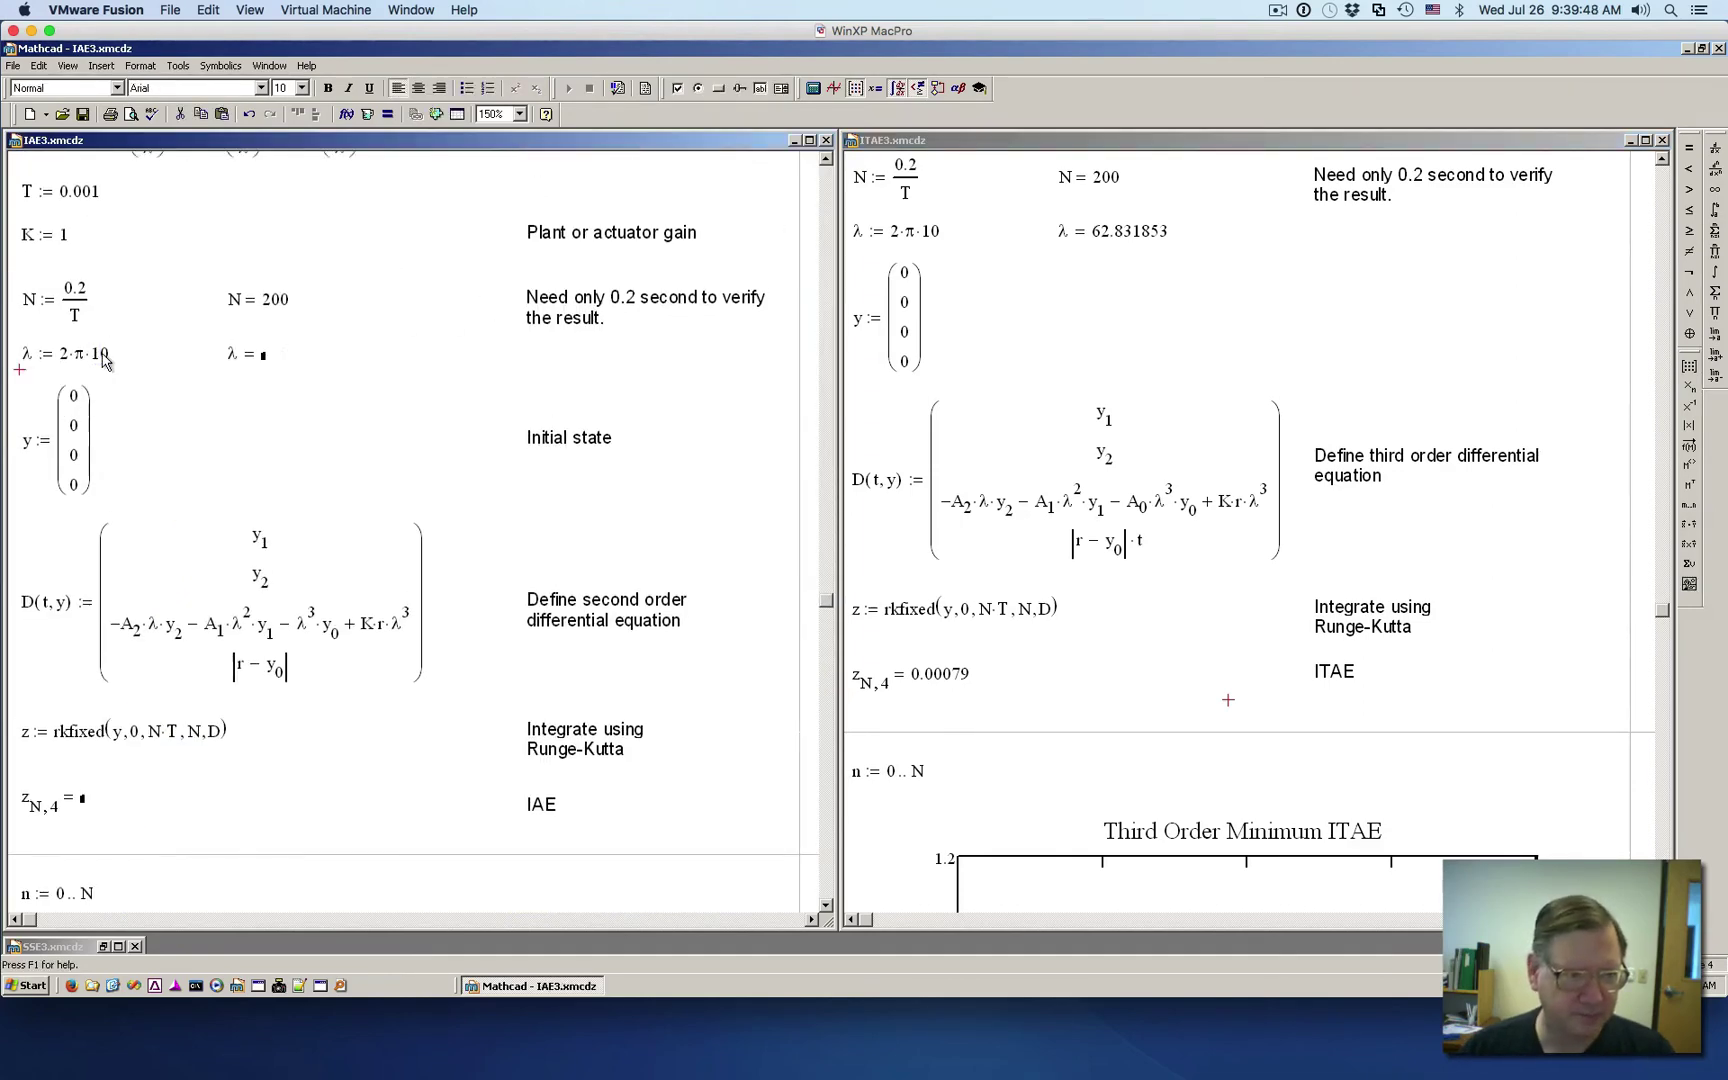
# - Line up the Third Order Minimum IAE and Third Order Minimum ITAE response plots side by side and compare them
pyautogui.scroll(-1, 1099, 756)
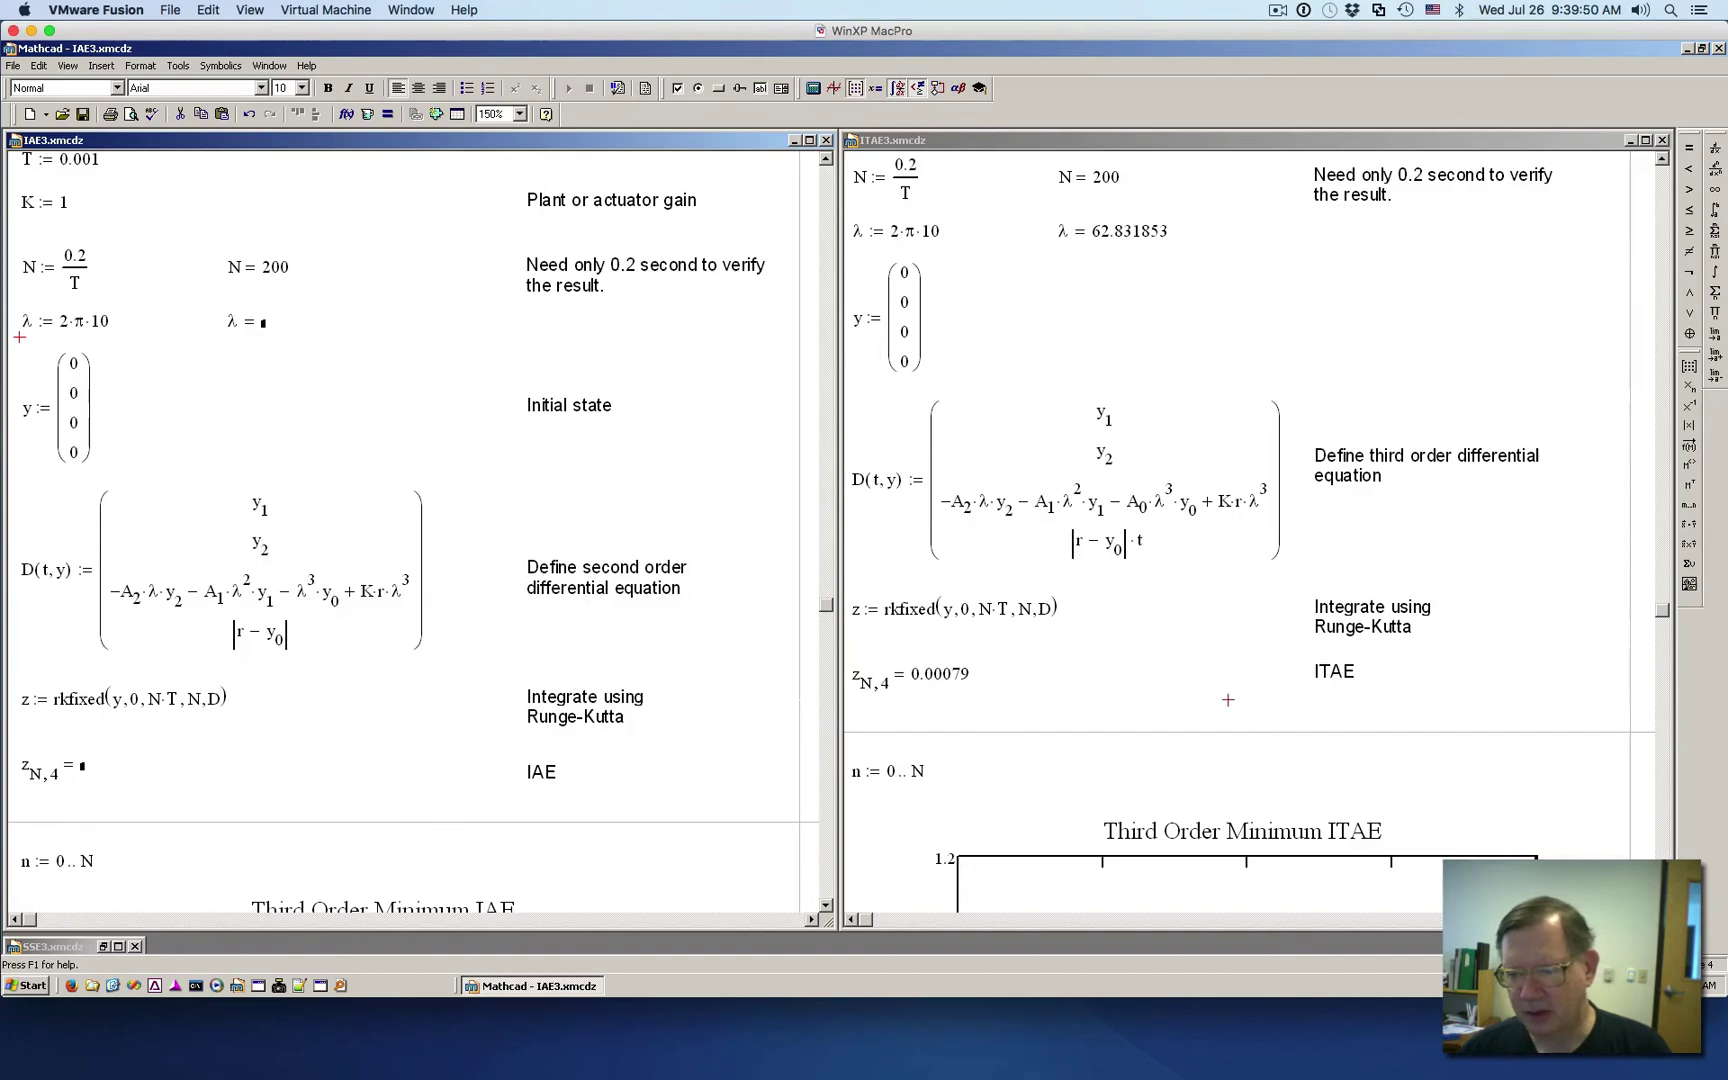
pyautogui.scroll(-5, 1440, 750)
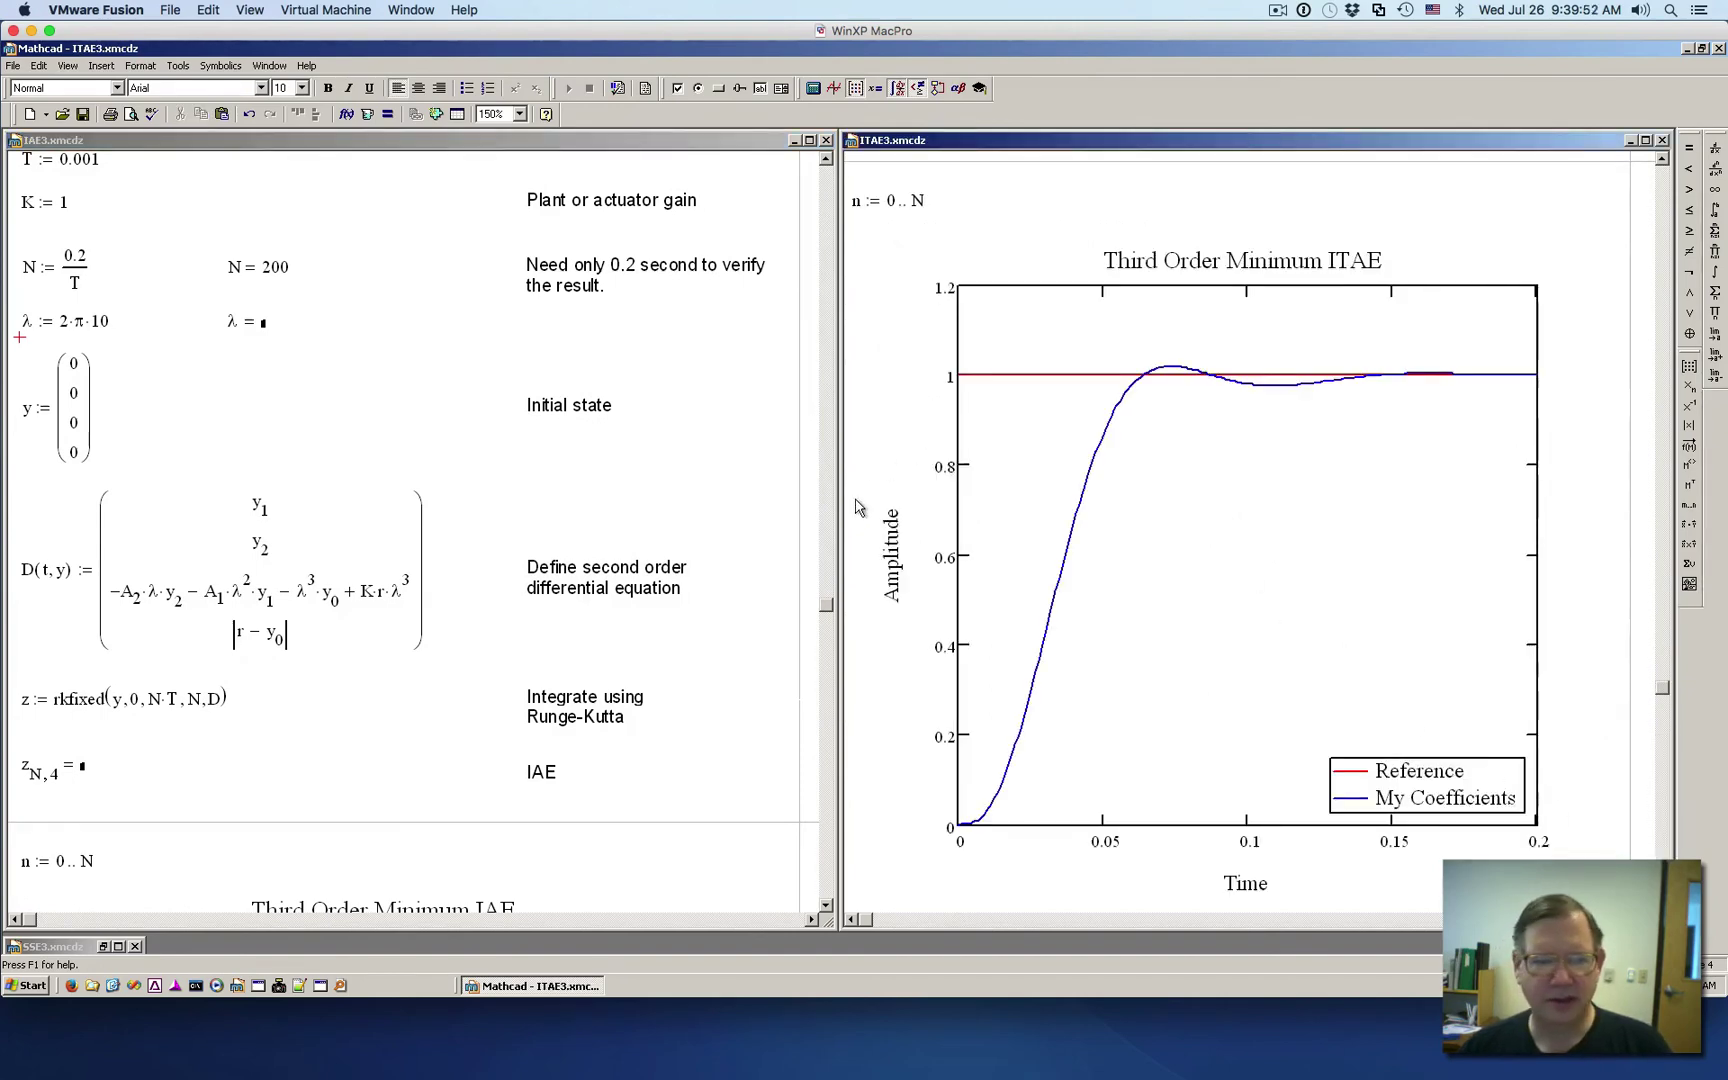
pyautogui.scroll(1, 767, 490)
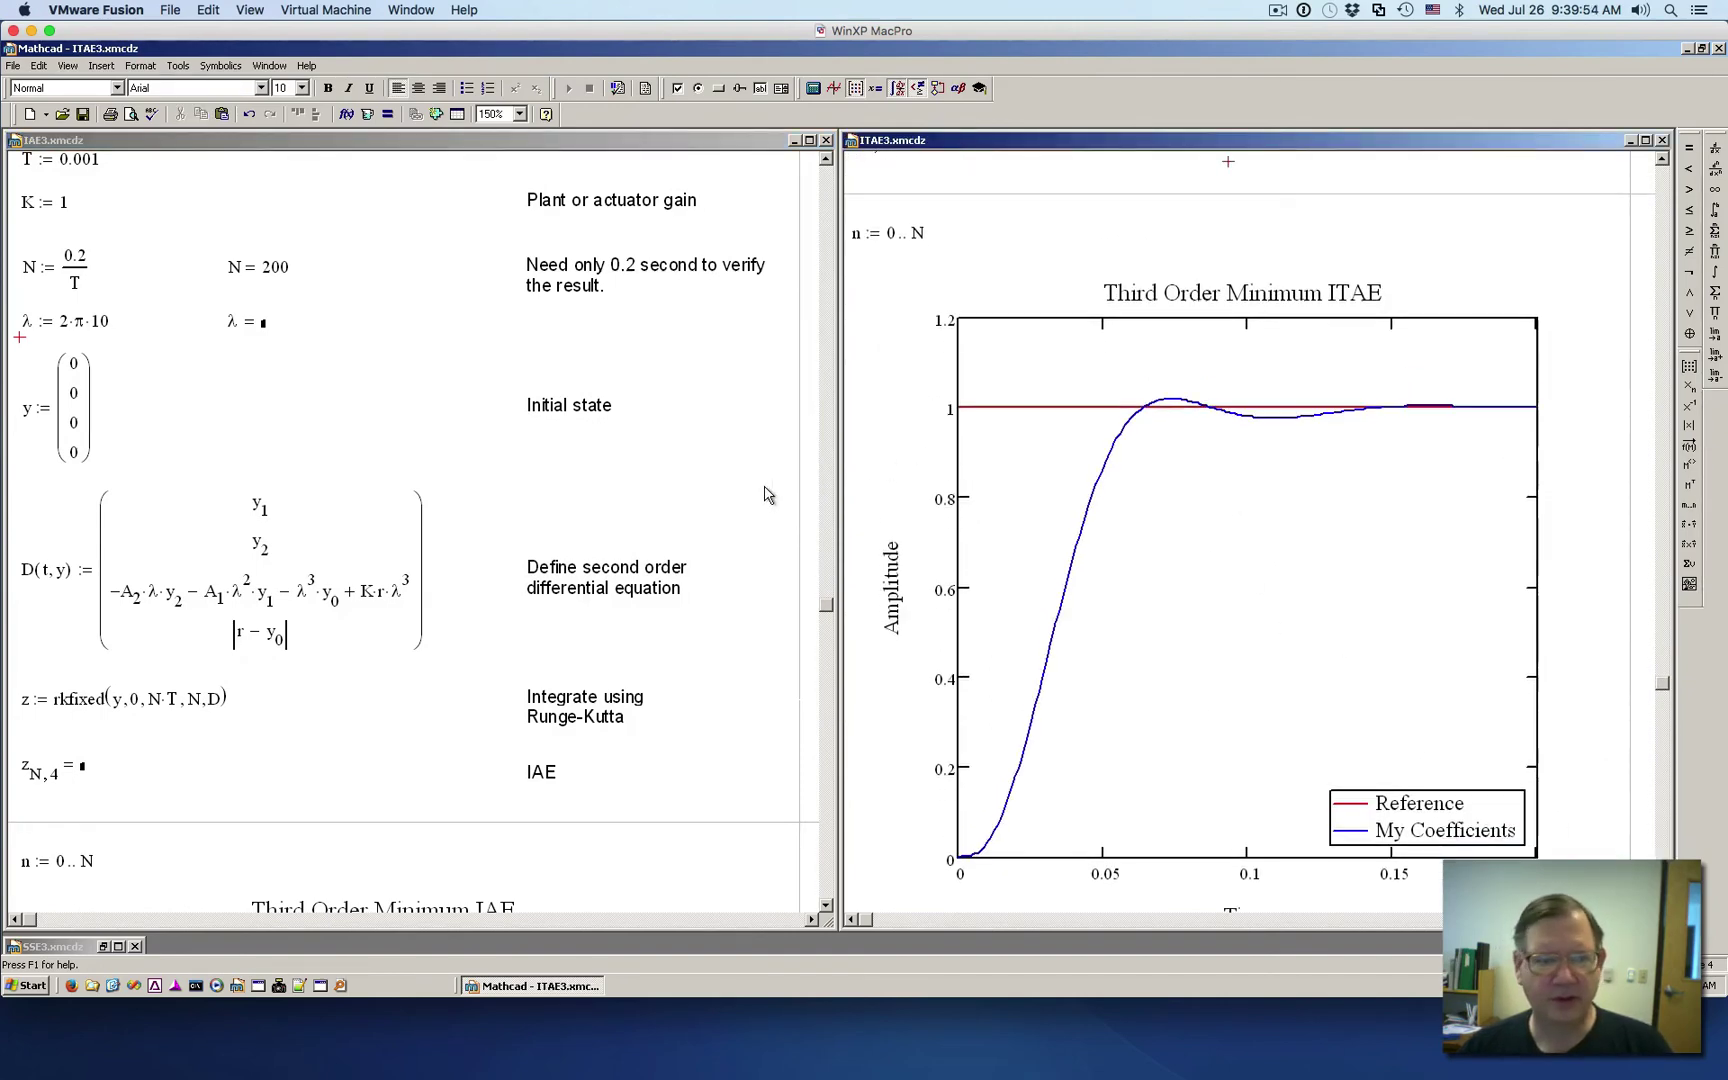
pyautogui.scroll(-10, 828, 812)
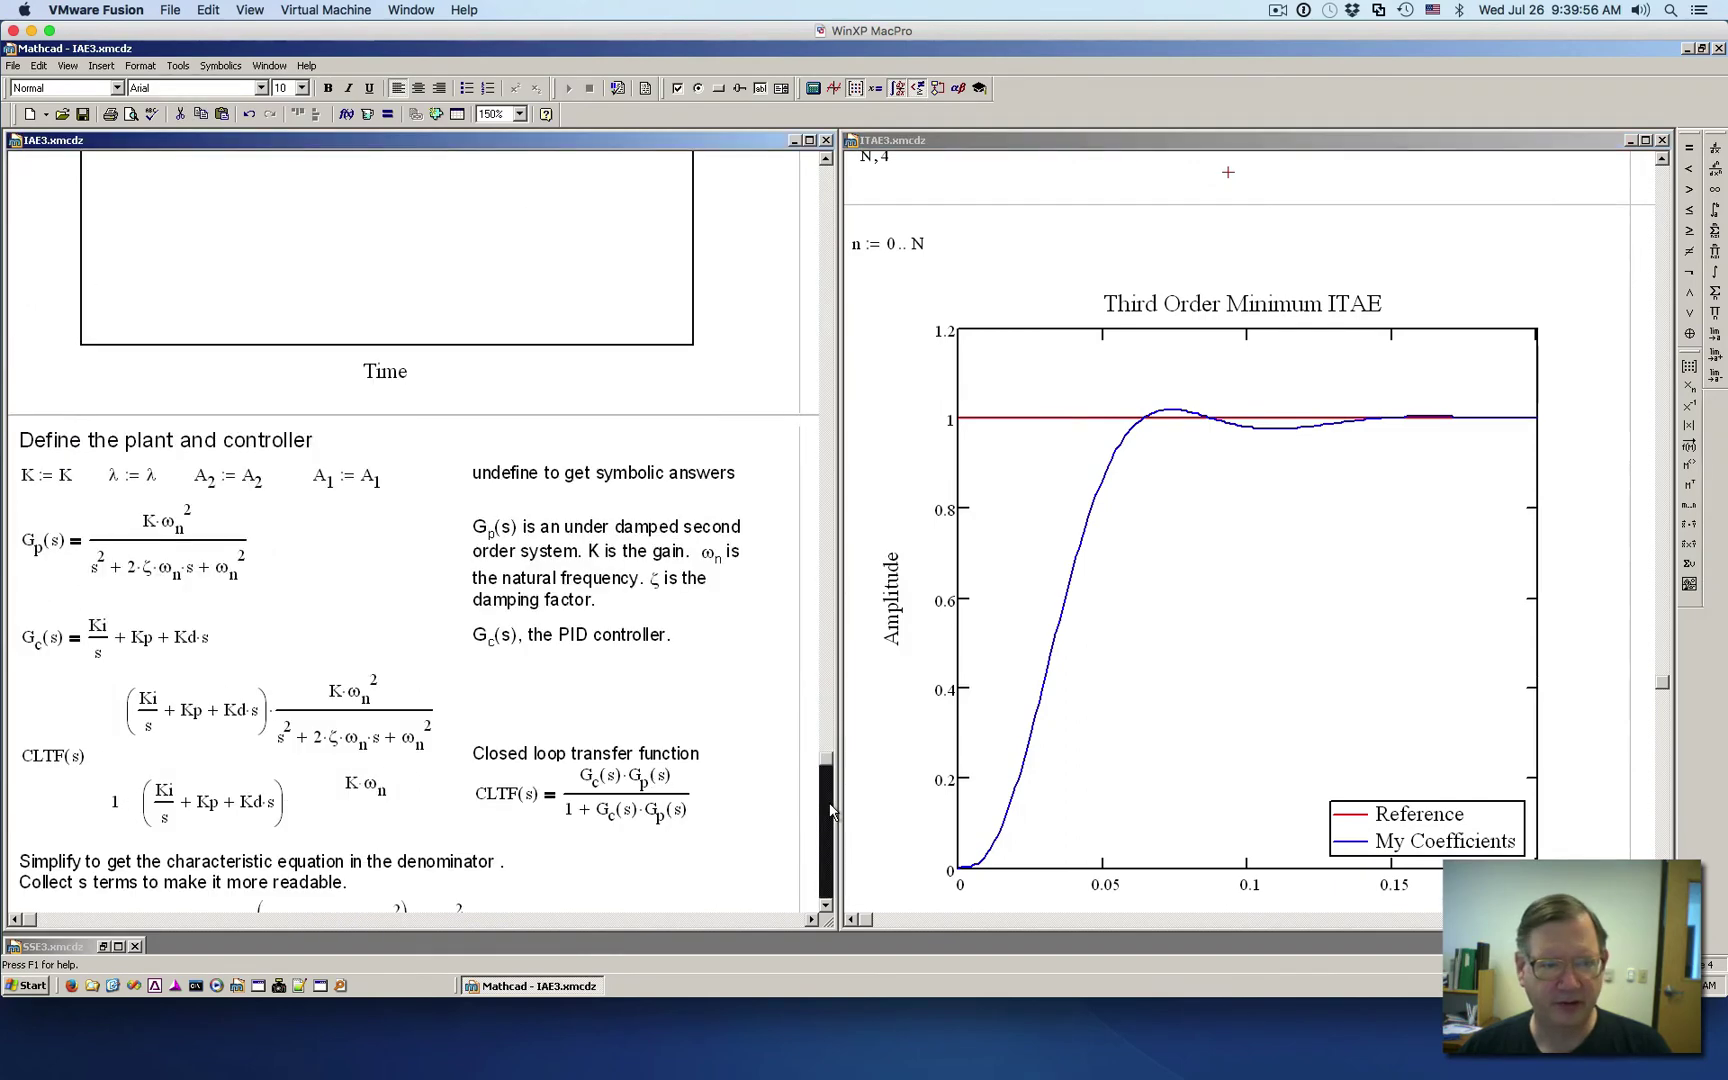
pyautogui.click(825, 174)
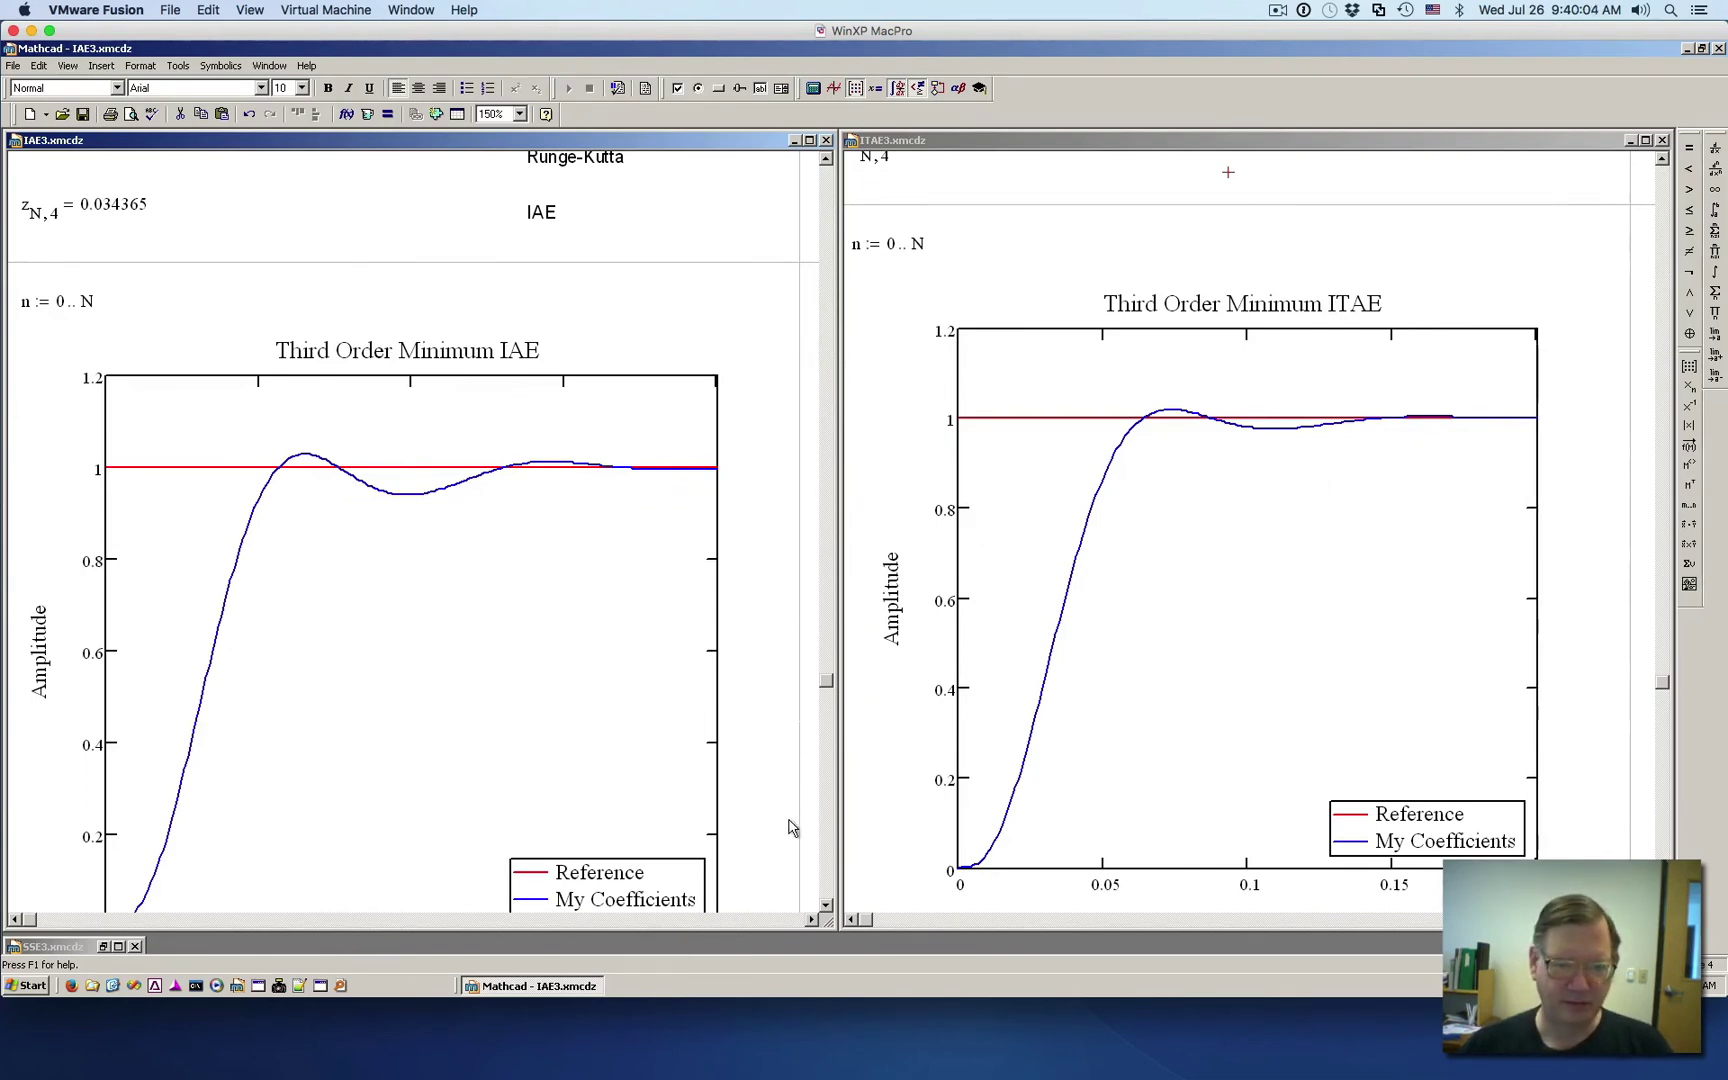
pyautogui.click(826, 905)
pyautogui.click(826, 905)
pyautogui.click(826, 905)
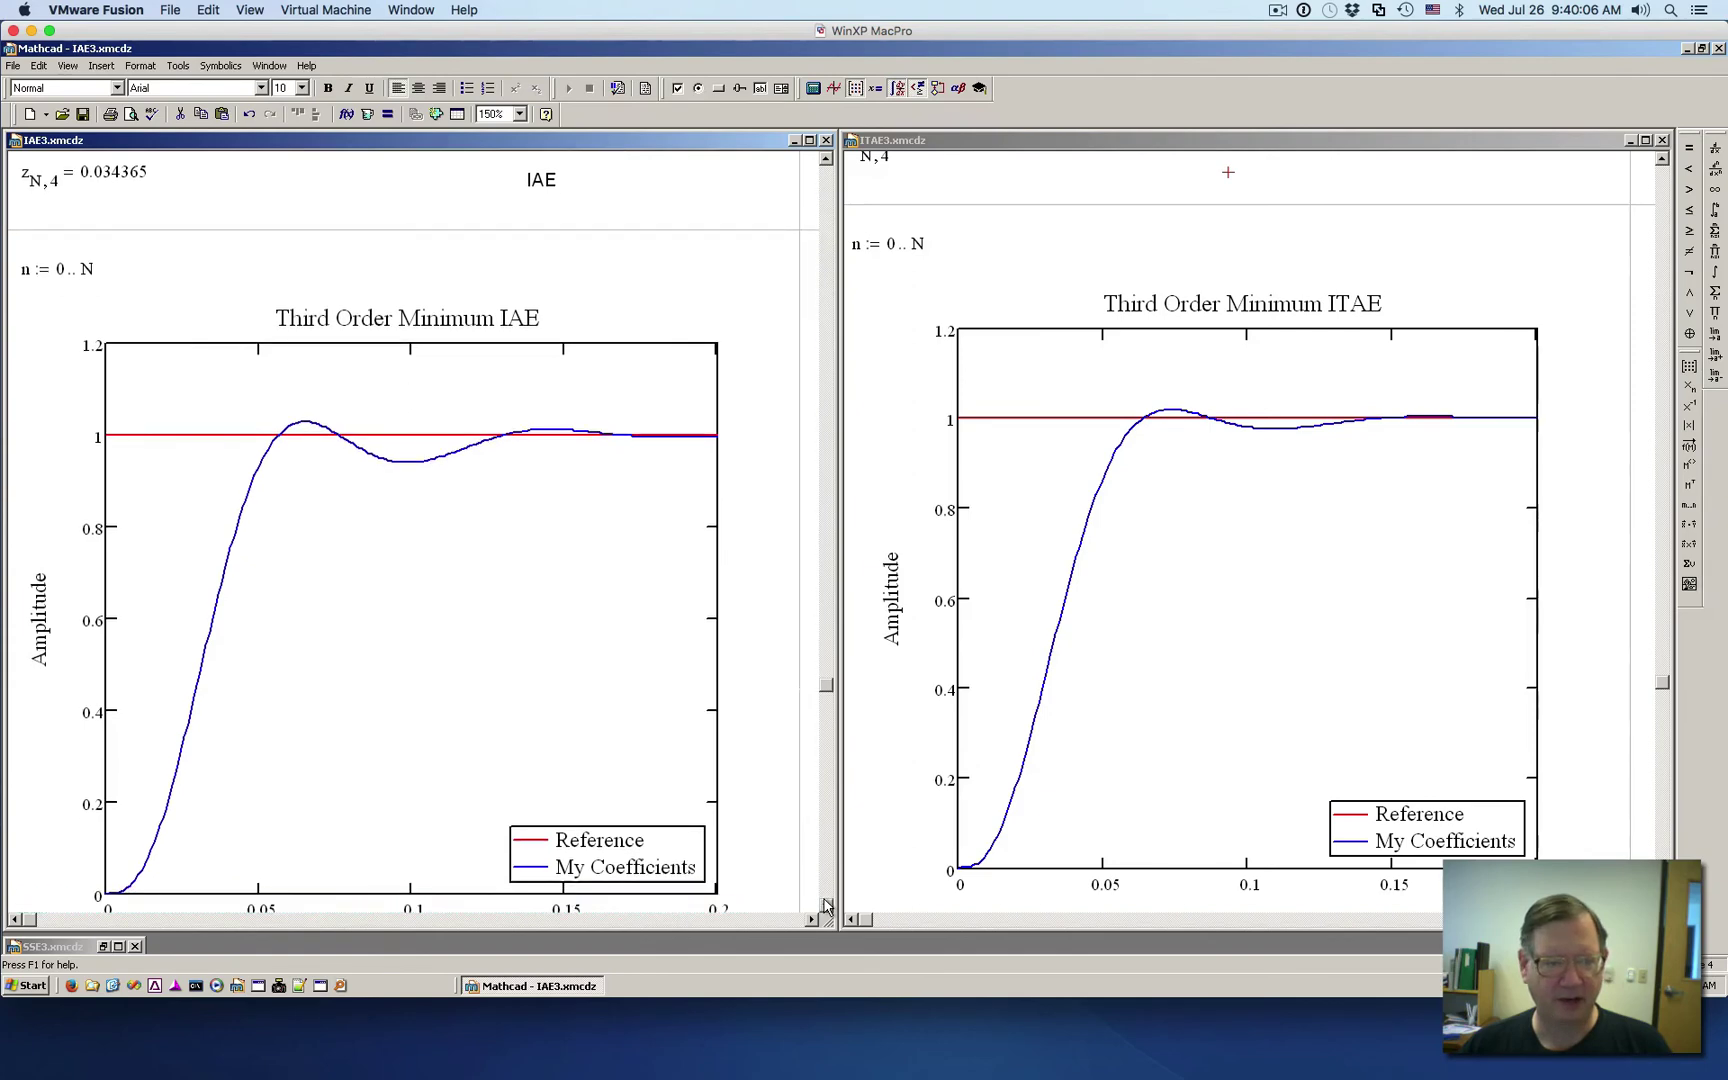
pyautogui.click(826, 905)
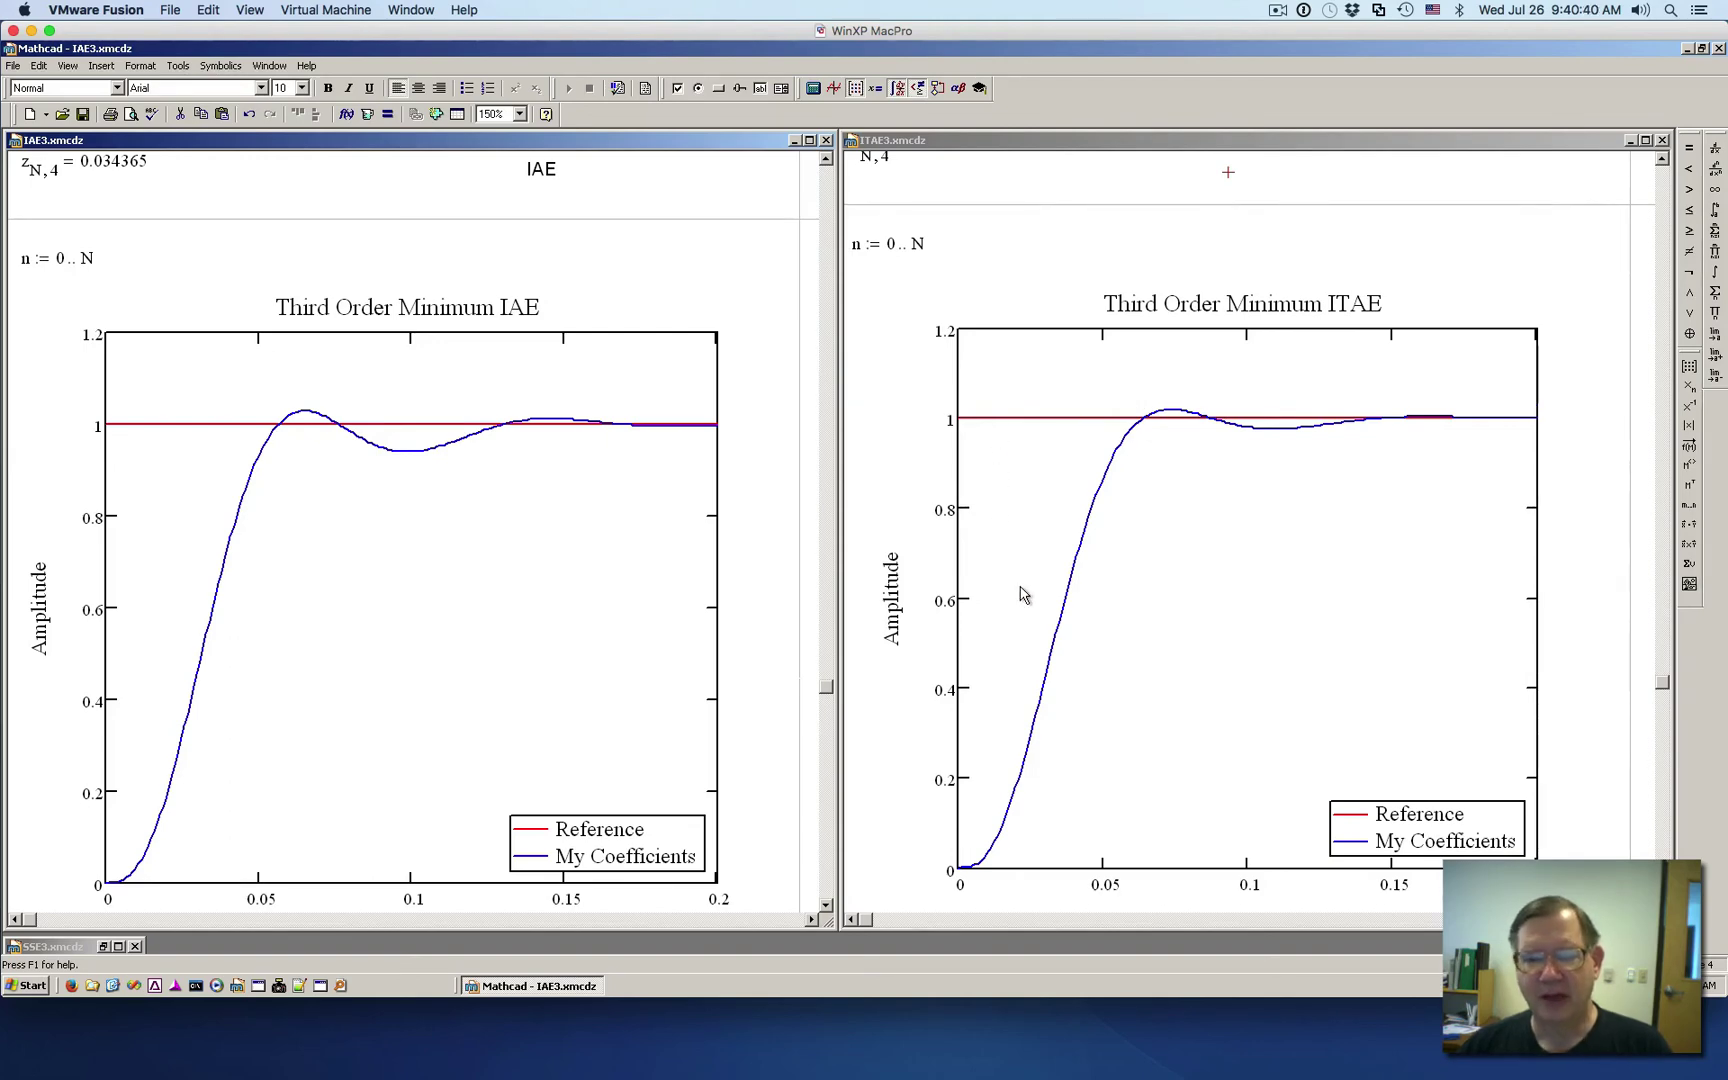
# - Maximize the SSE3.xmcdz worksheet and examine its Third Order Minimum ISE response plot
pyautogui.click(118, 947)
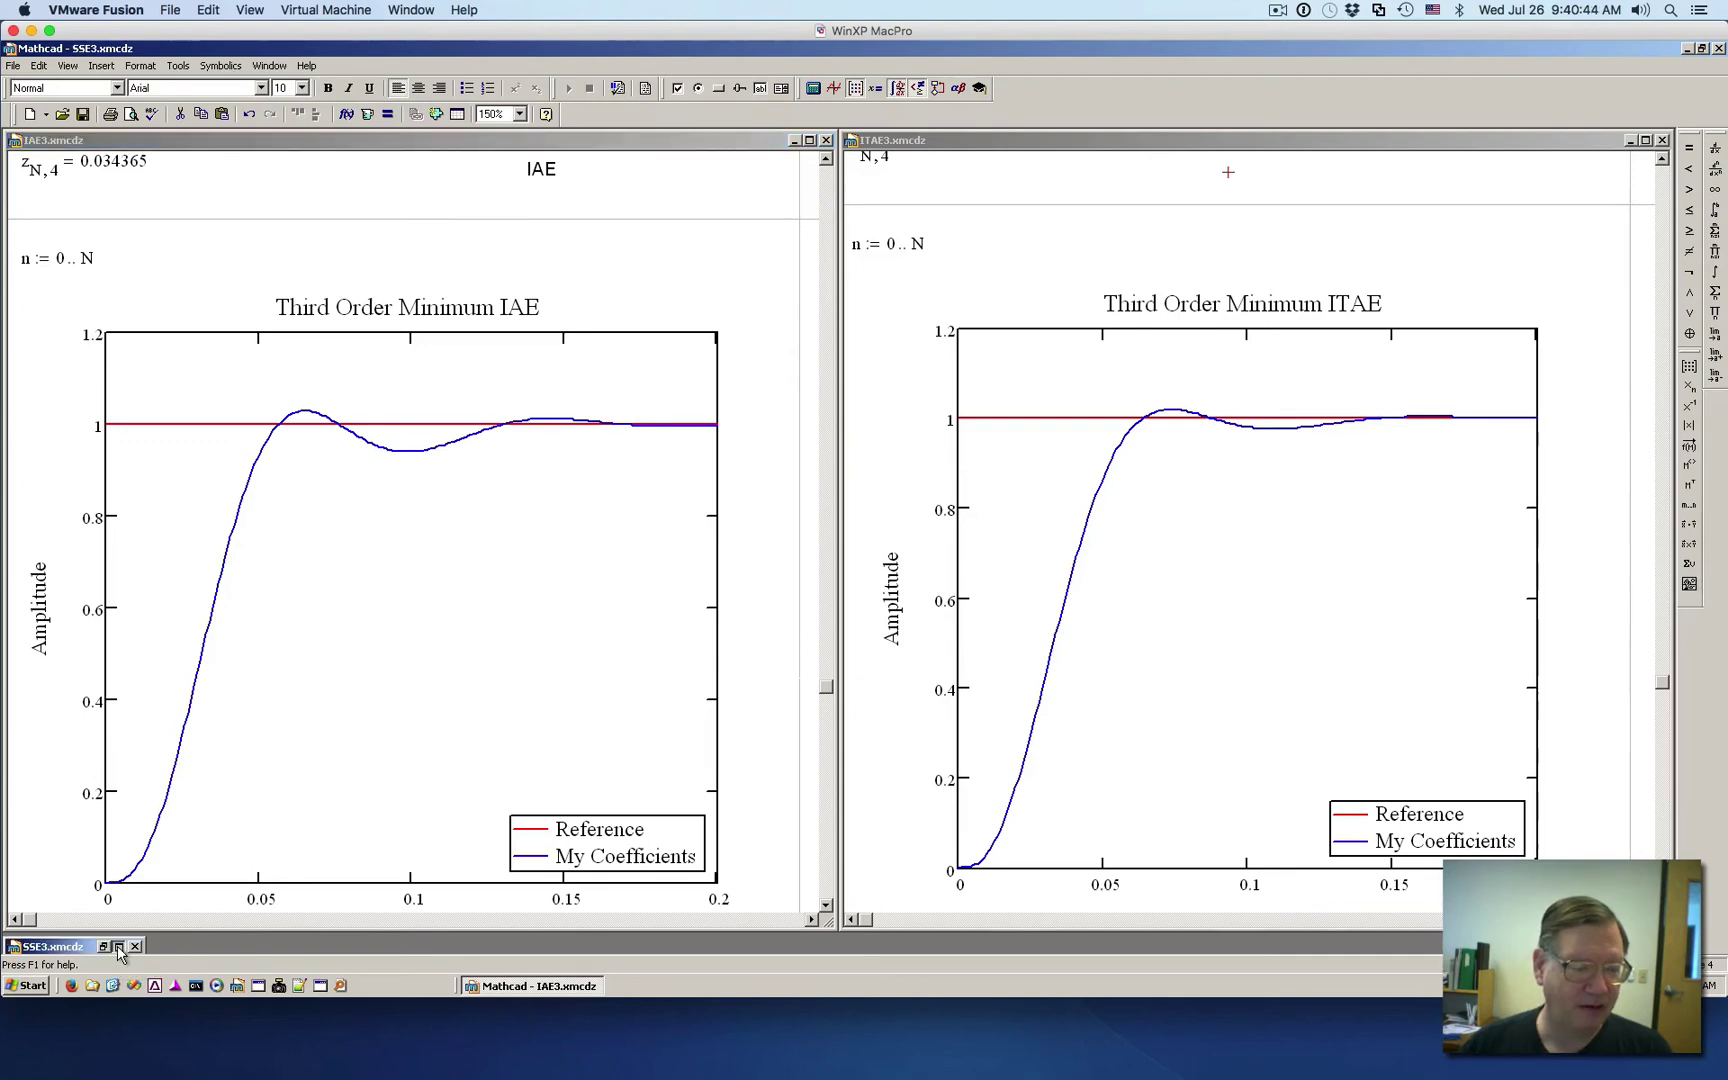
pyautogui.click(118, 947)
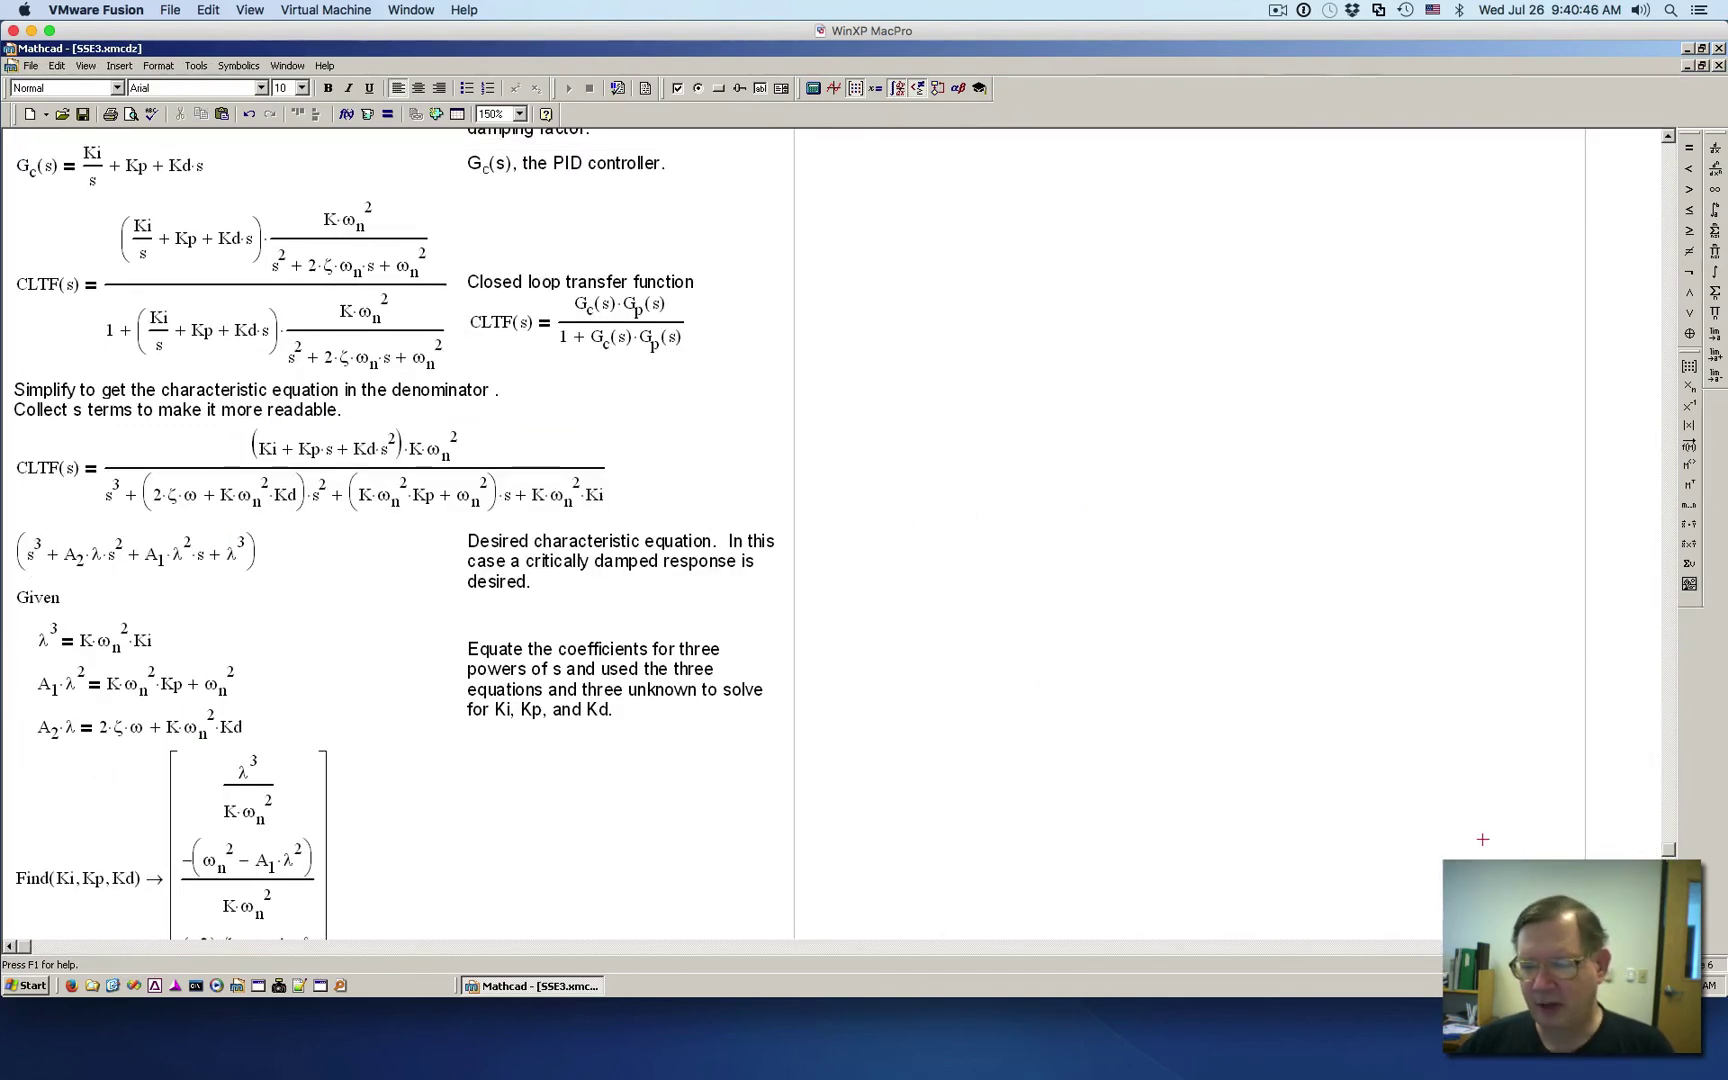
pyautogui.scroll(-5, 1363, 677)
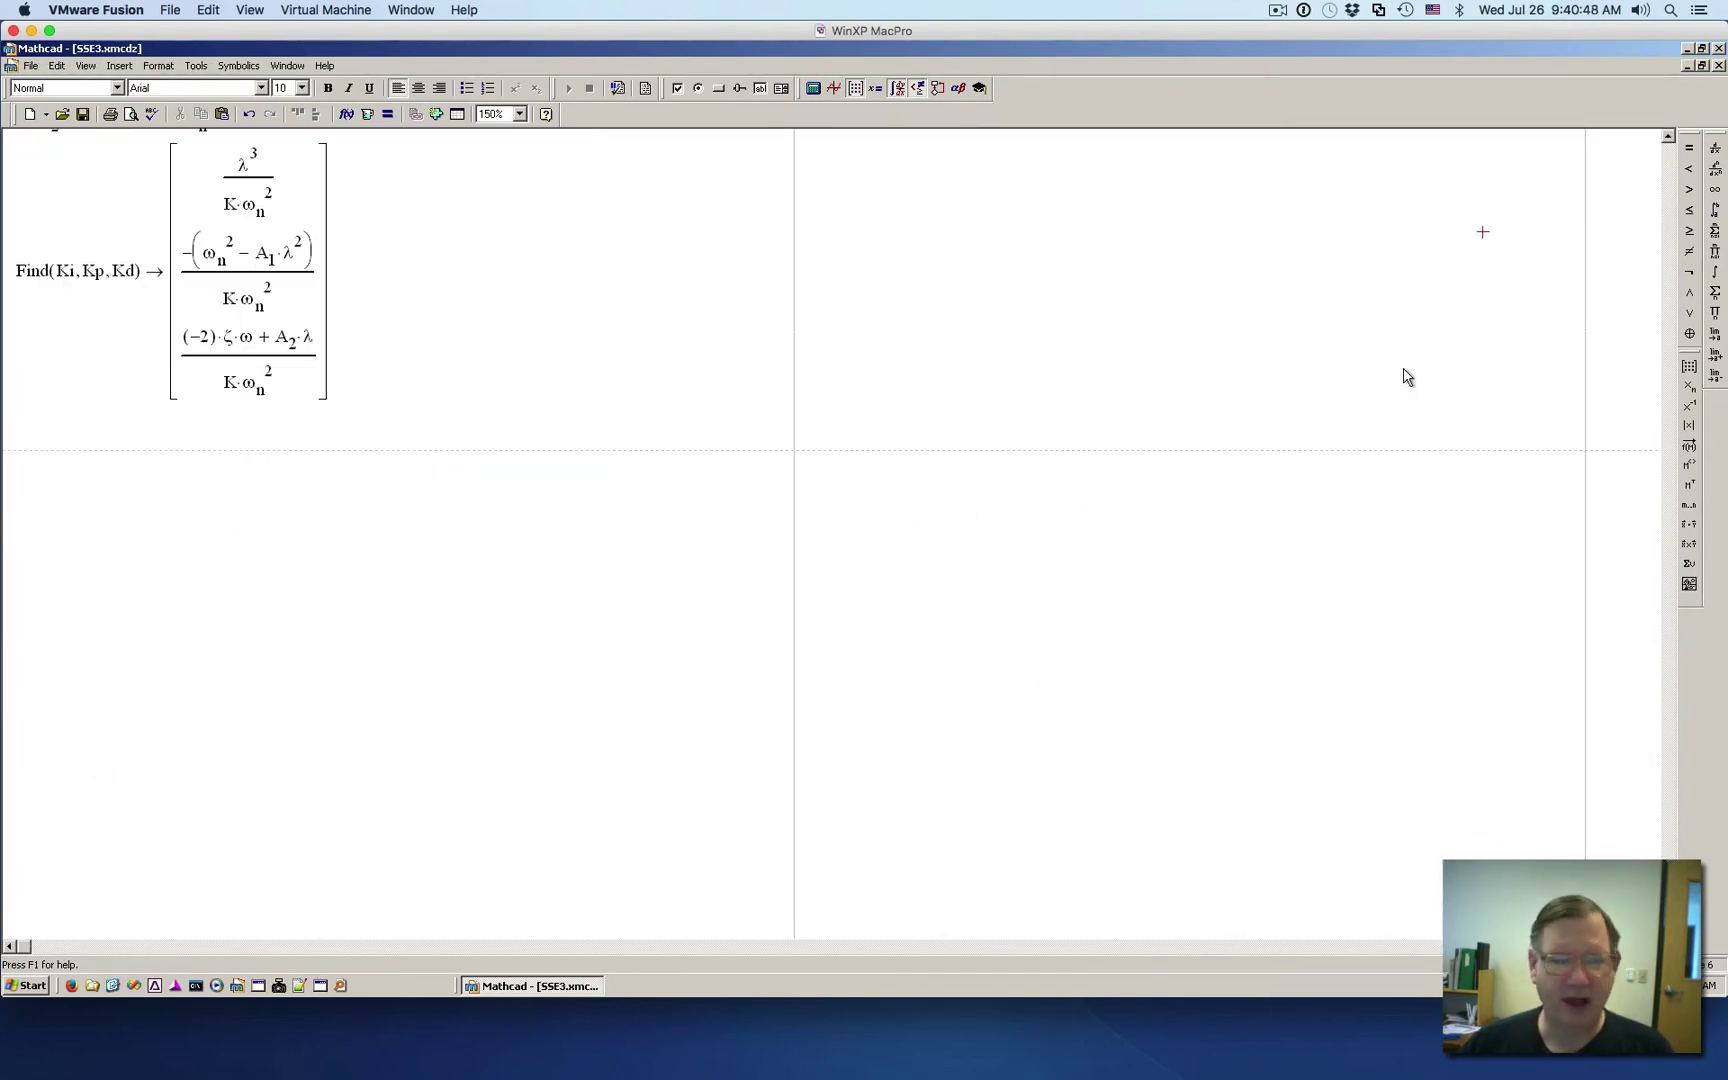
pyautogui.click(1665, 165)
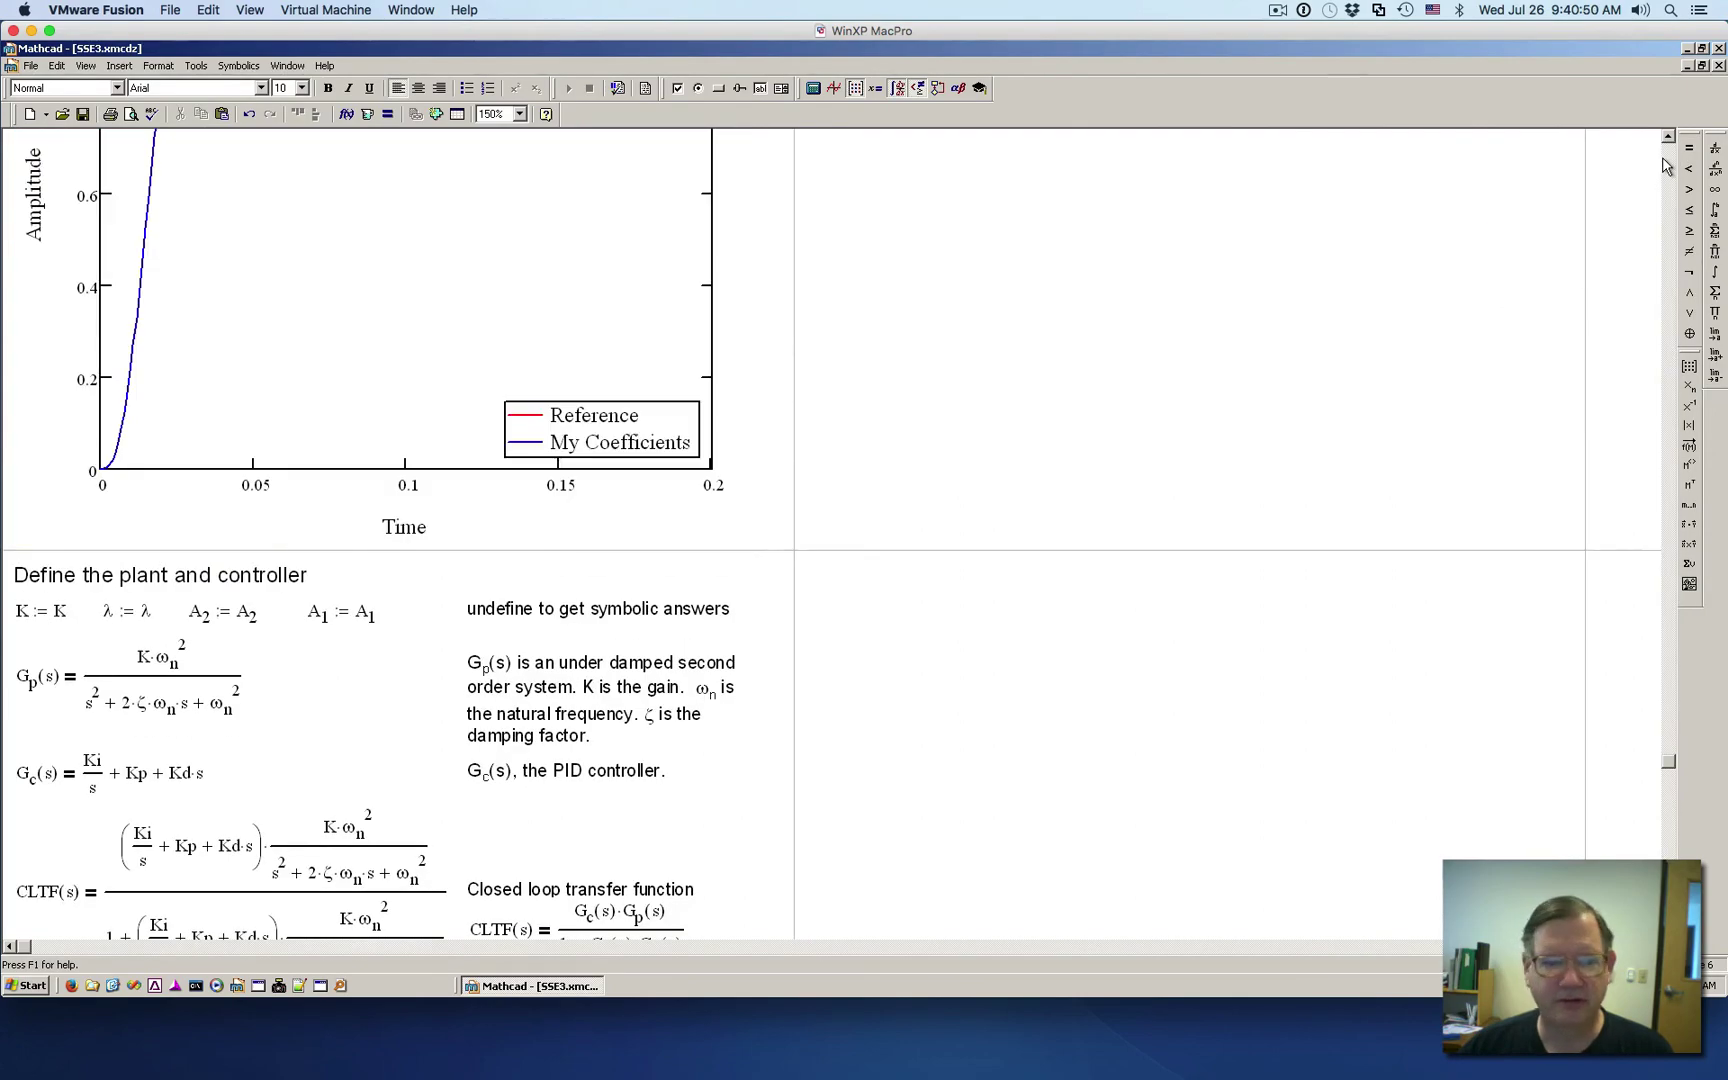
pyautogui.scroll(-10, 1665, 165)
pyautogui.scroll(2, 760, 598)
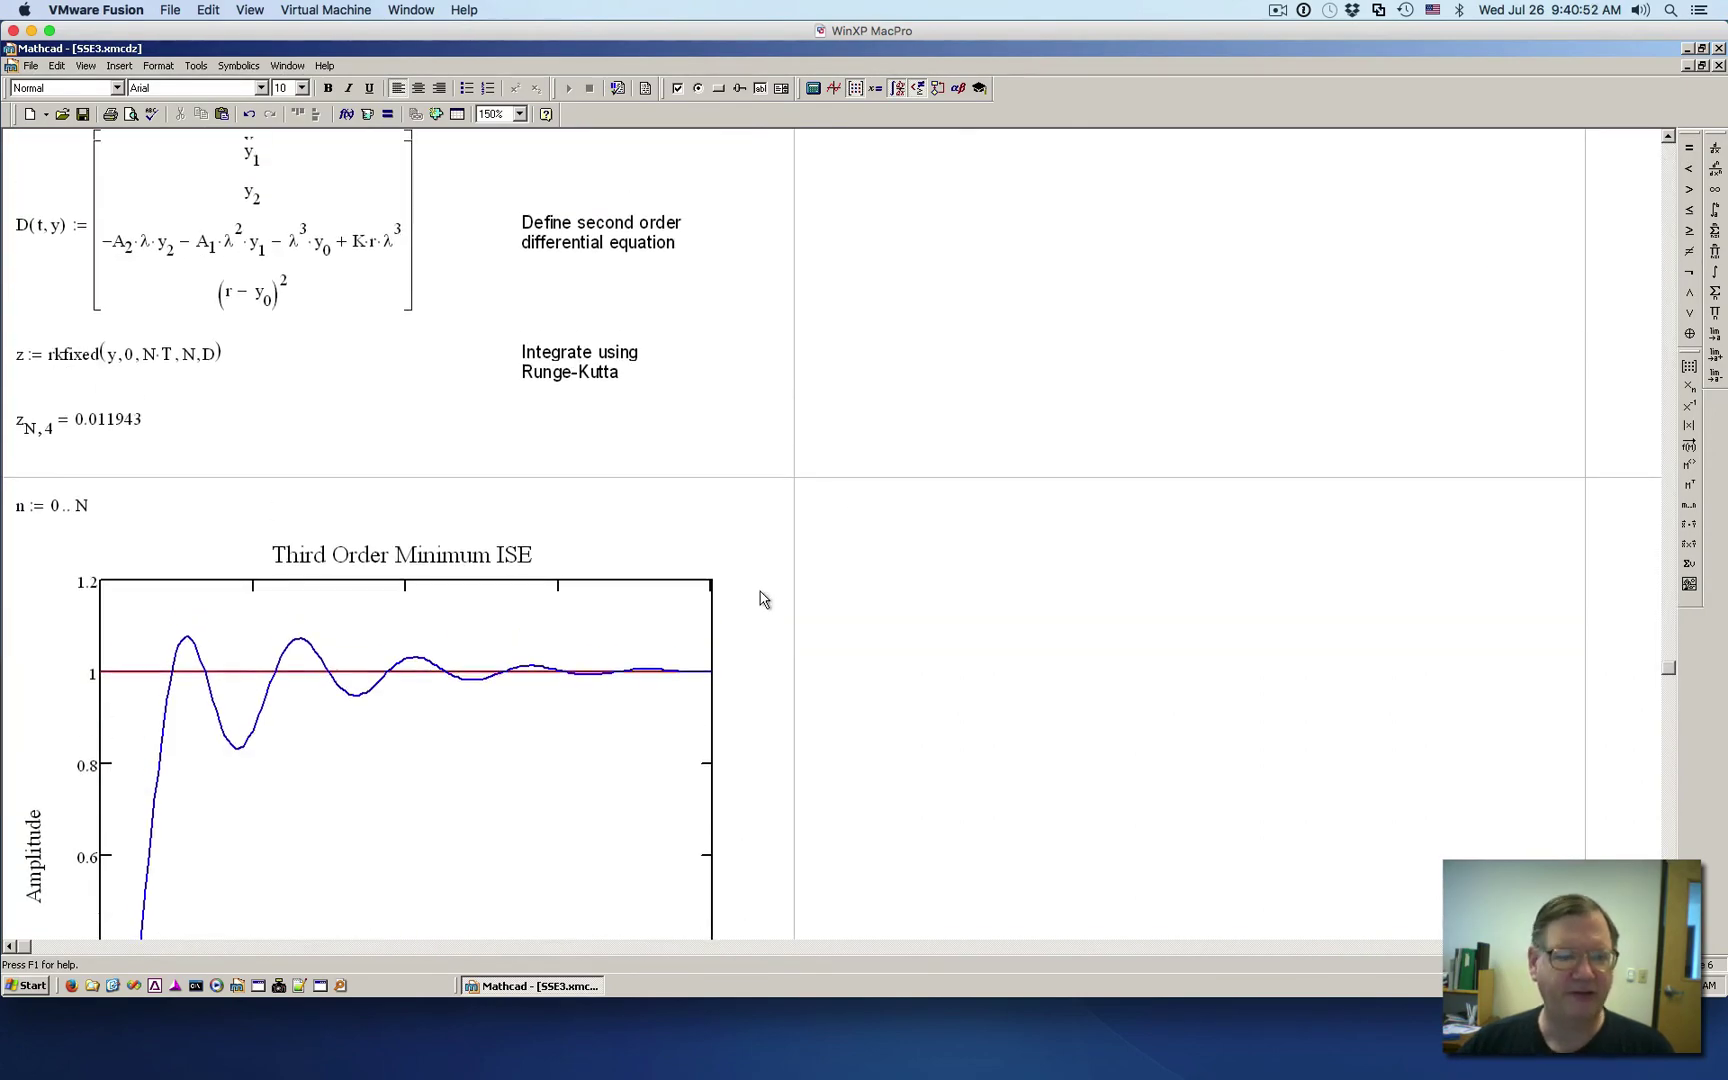
pyautogui.scroll(-3, 760, 598)
pyautogui.scroll(-1, 762, 598)
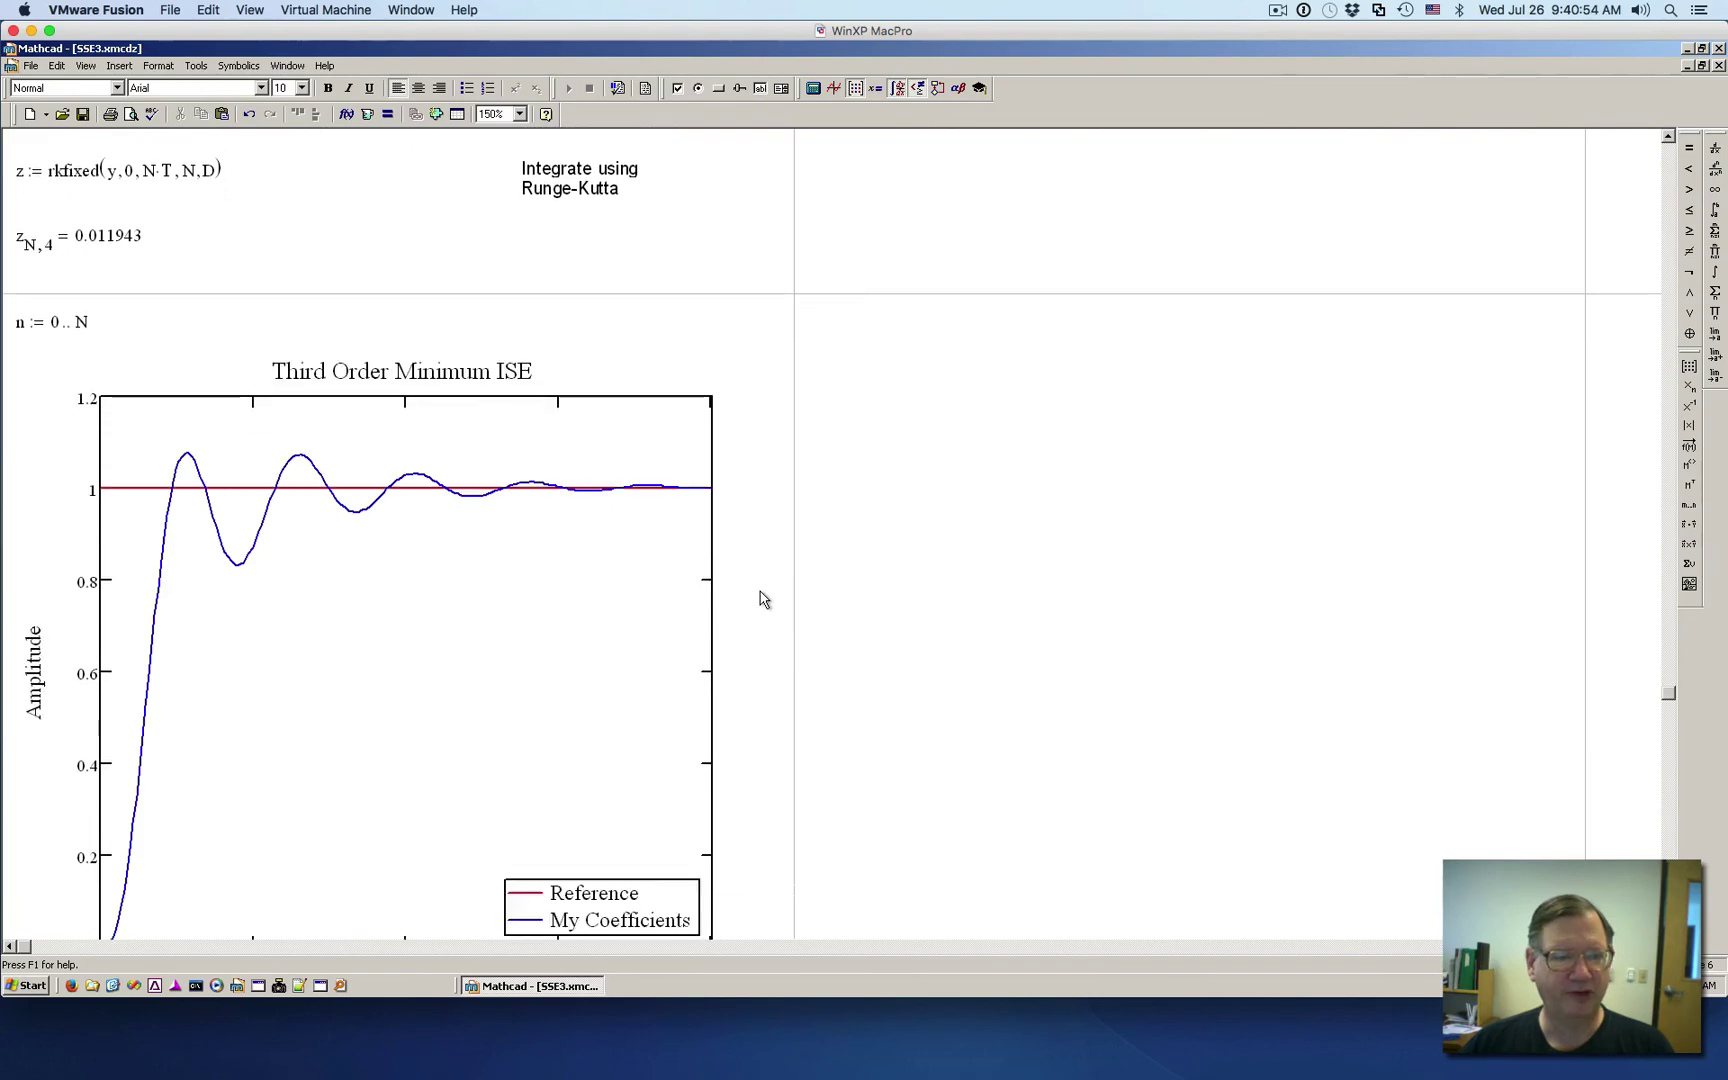
# - Review the SSE3 worksheet's verification parameters, closed loop poles, bandwidth calculation and optimized A1 and A2 coefficients
pyautogui.scroll(5, 903, 532)
pyautogui.scroll(7, 1652, 198)
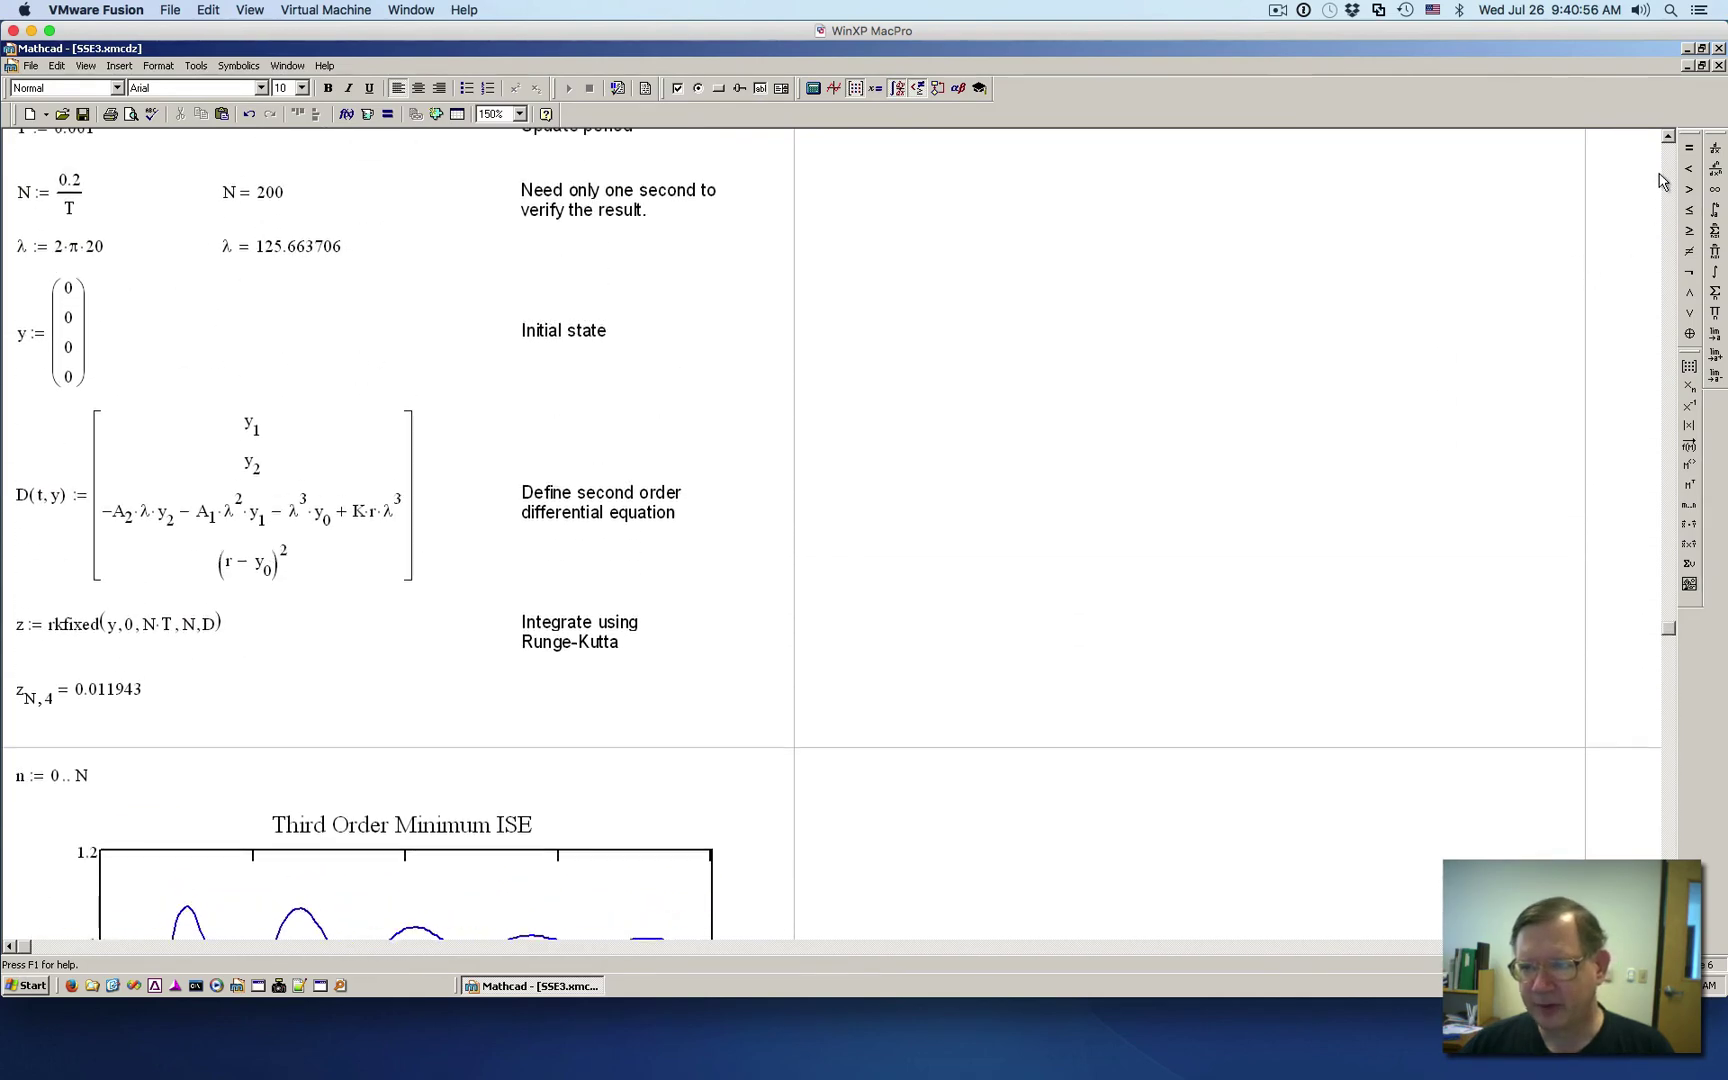
pyautogui.scroll(5, 1672, 171)
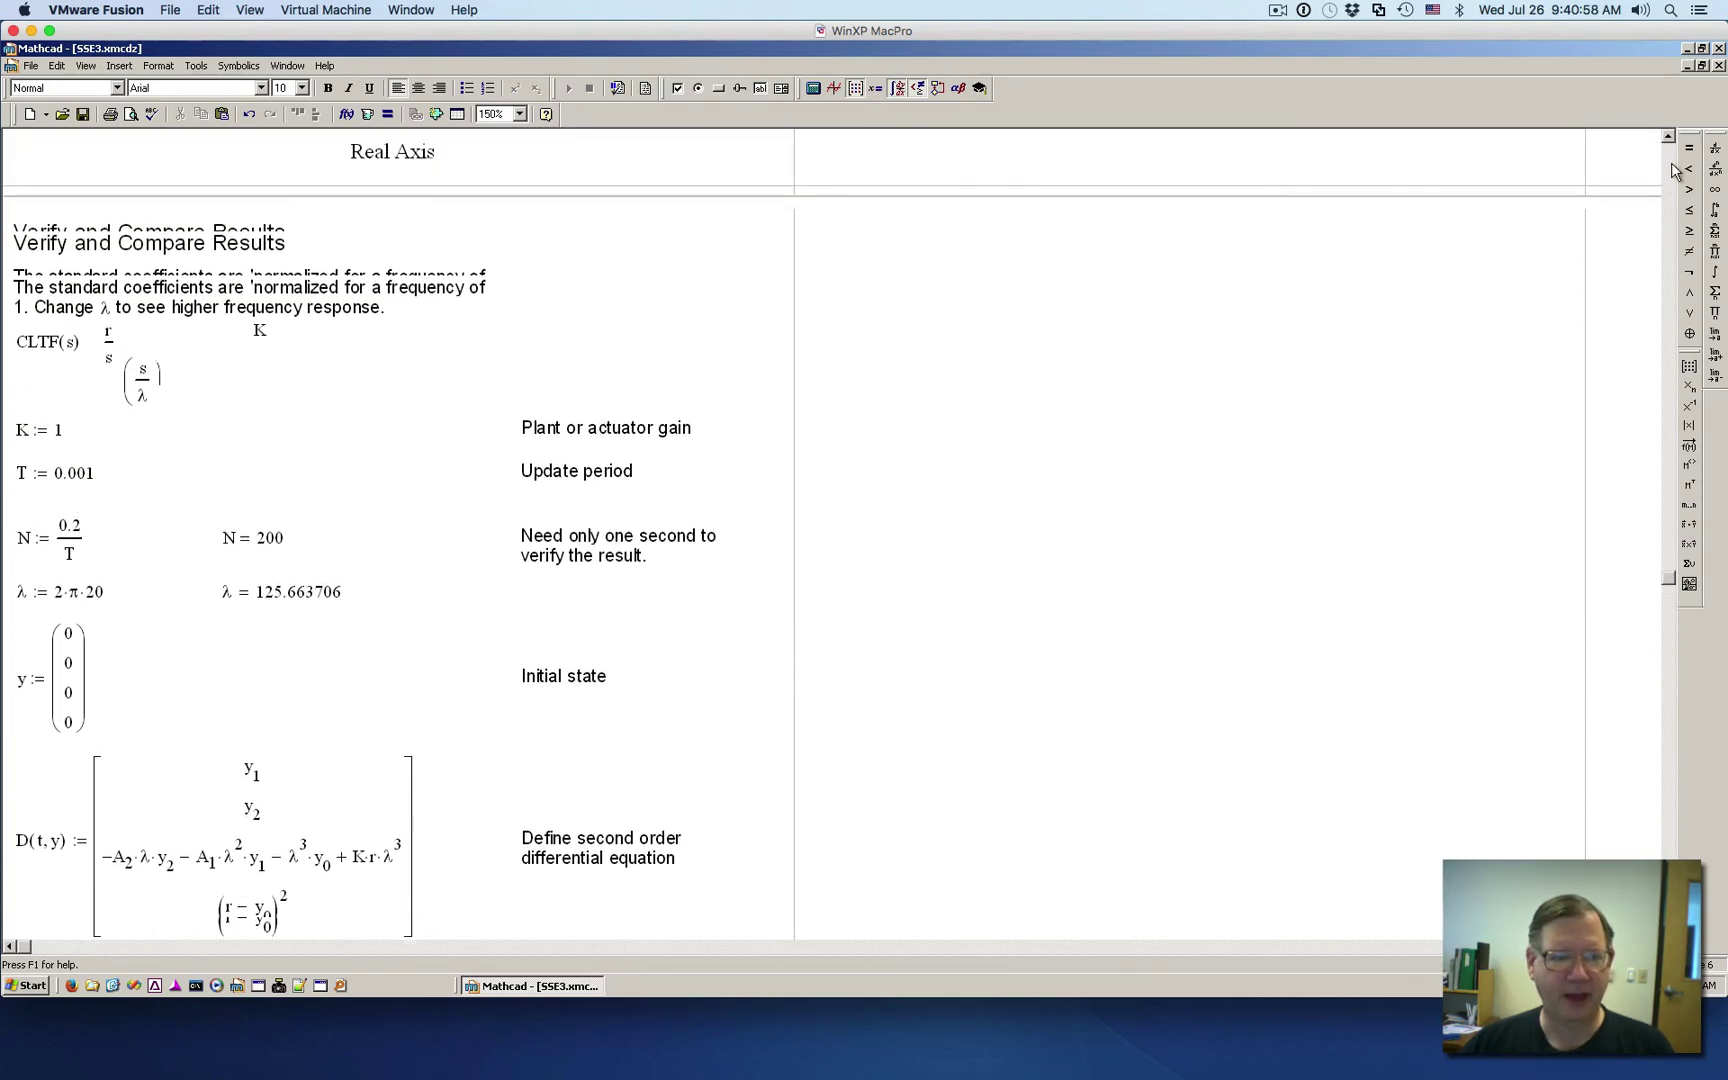
pyautogui.scroll(7, 1672, 171)
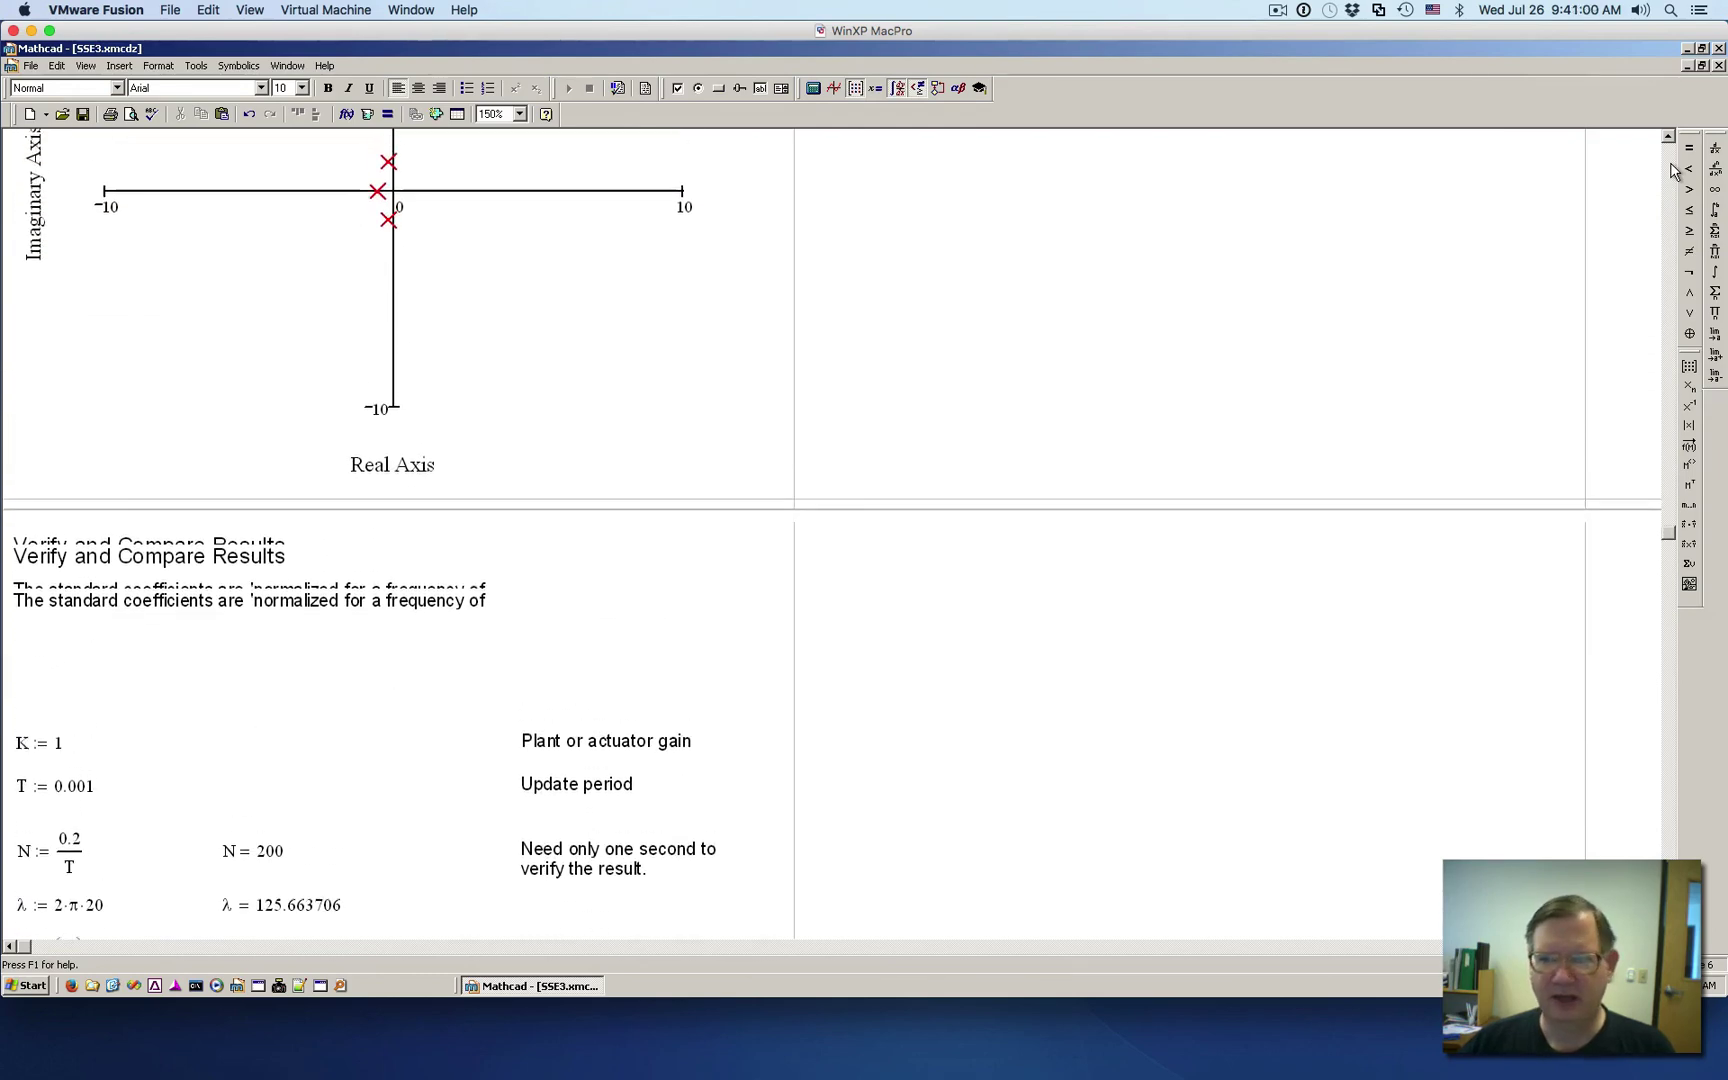
pyautogui.scroll(7, 1672, 171)
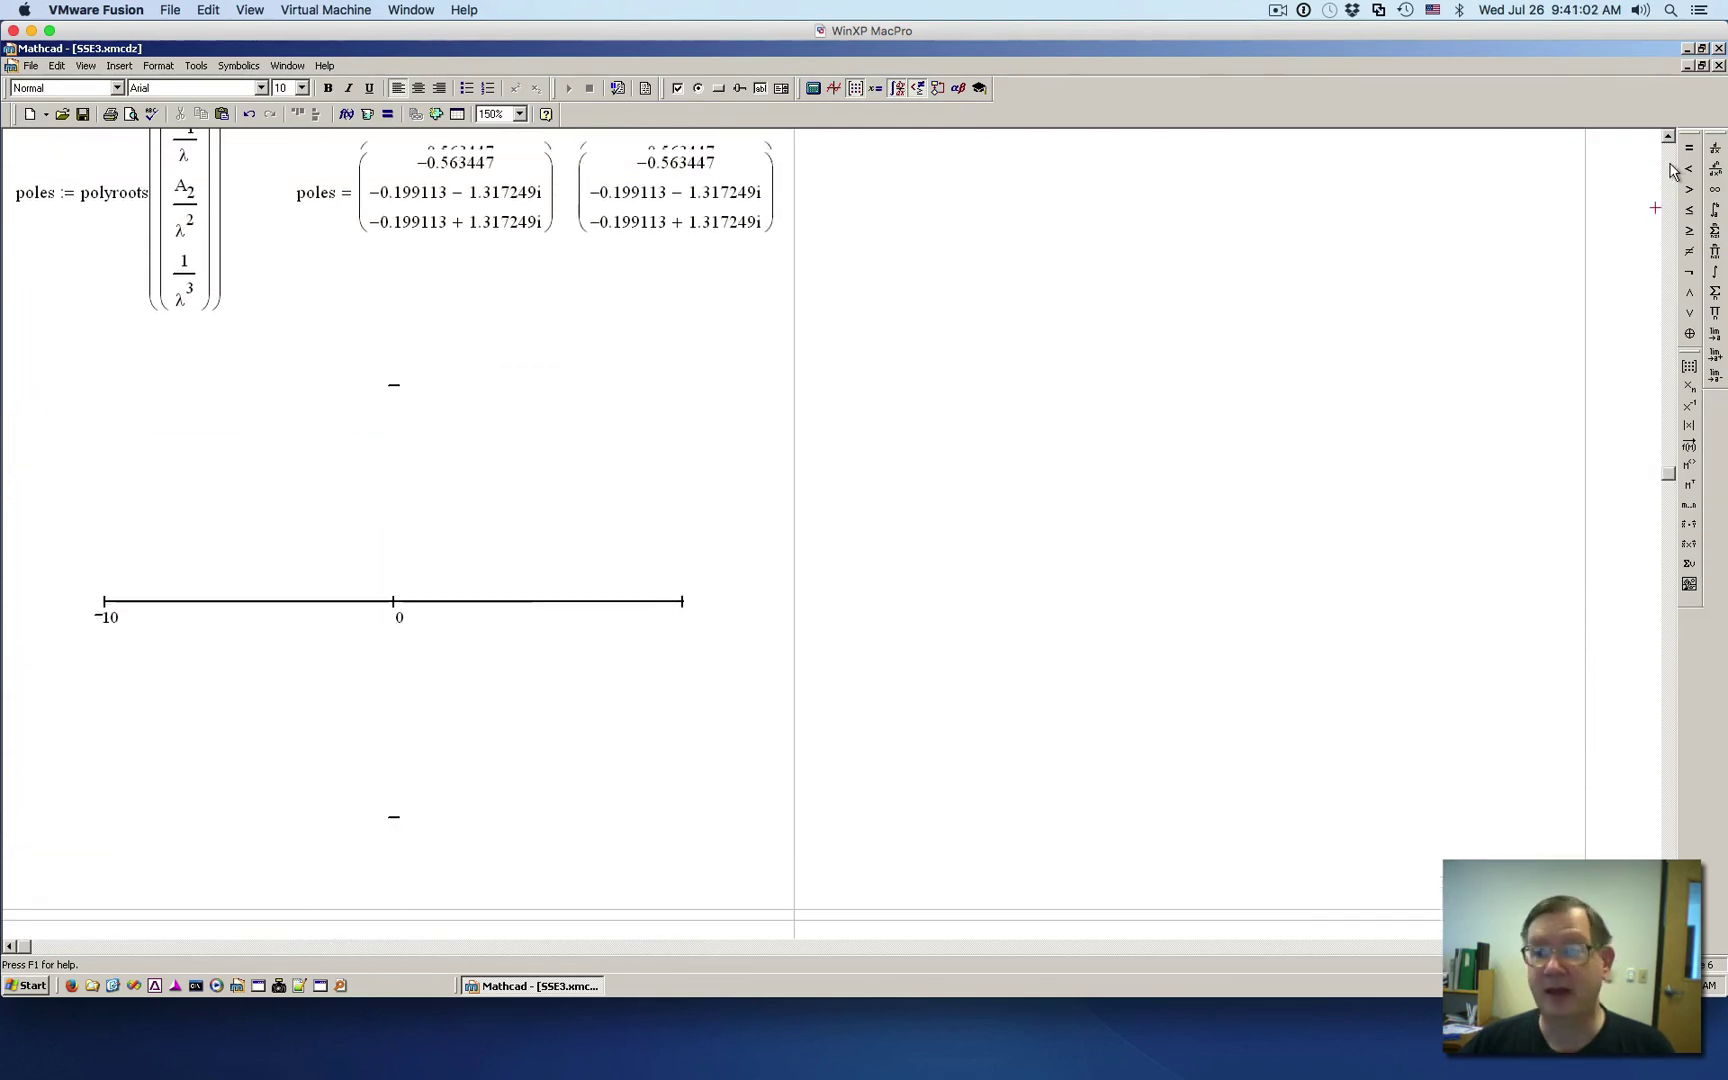
pyautogui.scroll(14, 1672, 171)
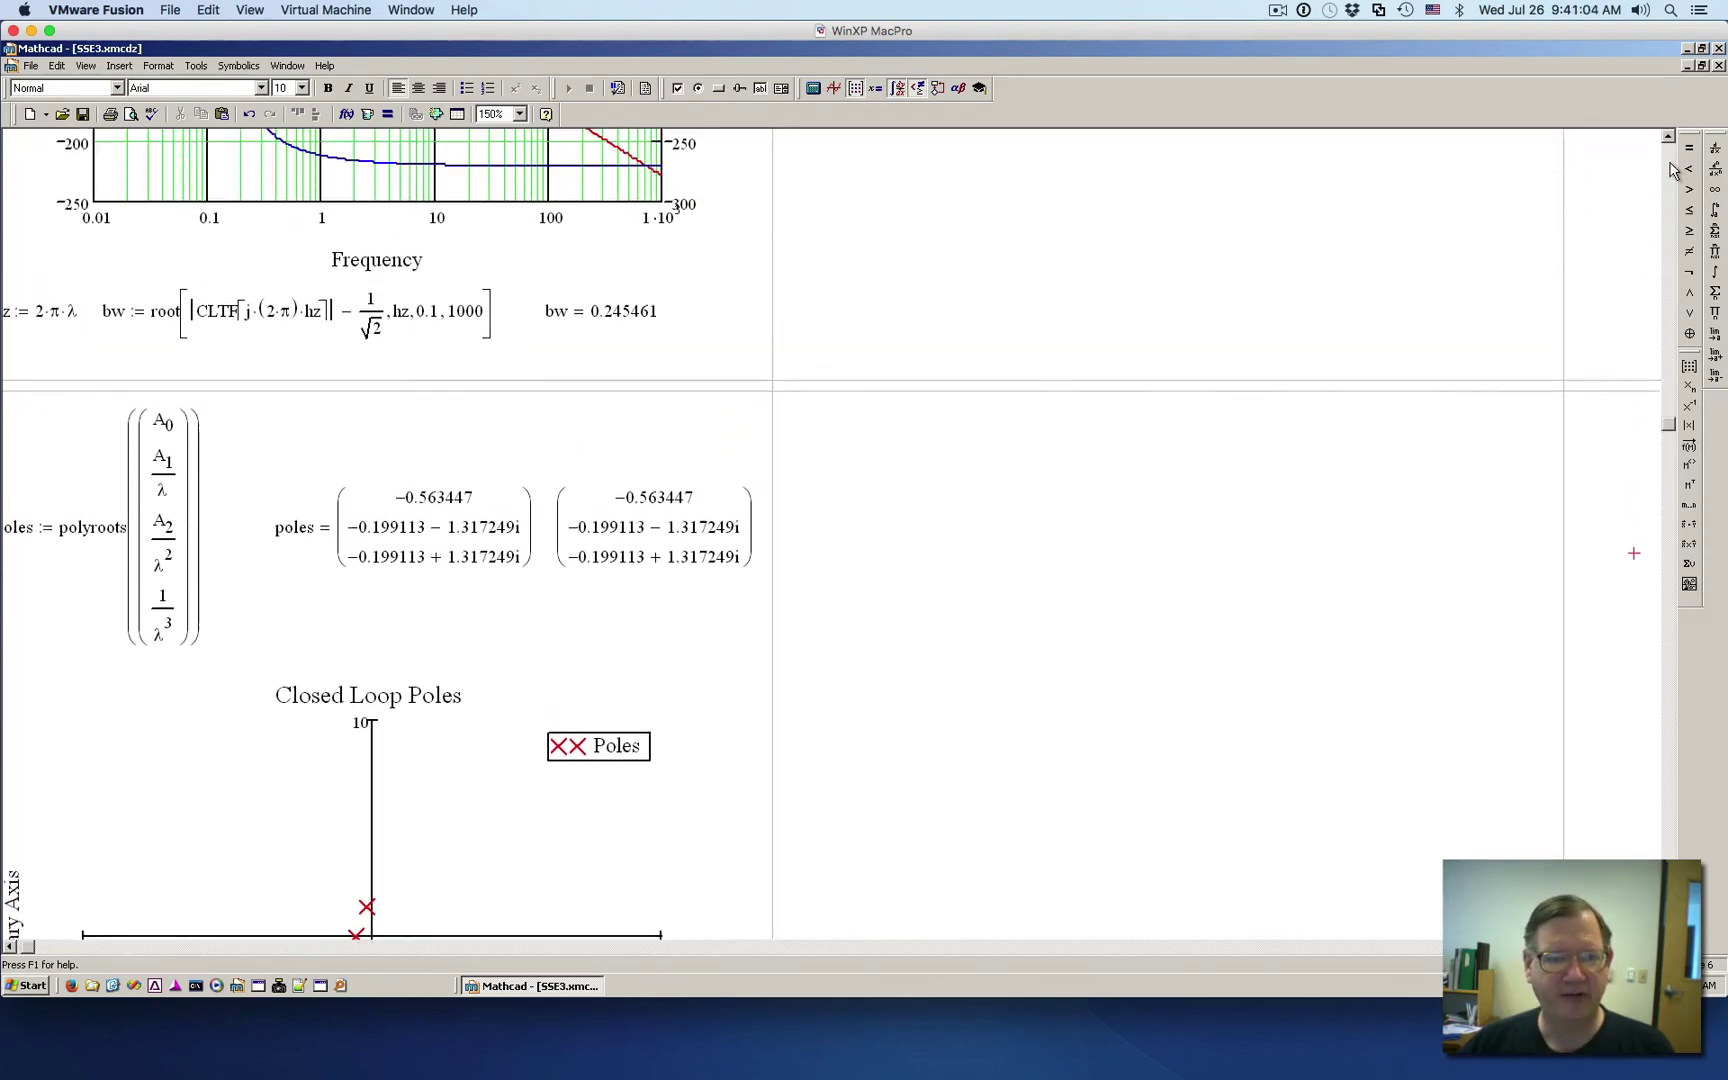
pyautogui.scroll(10, 1672, 171)
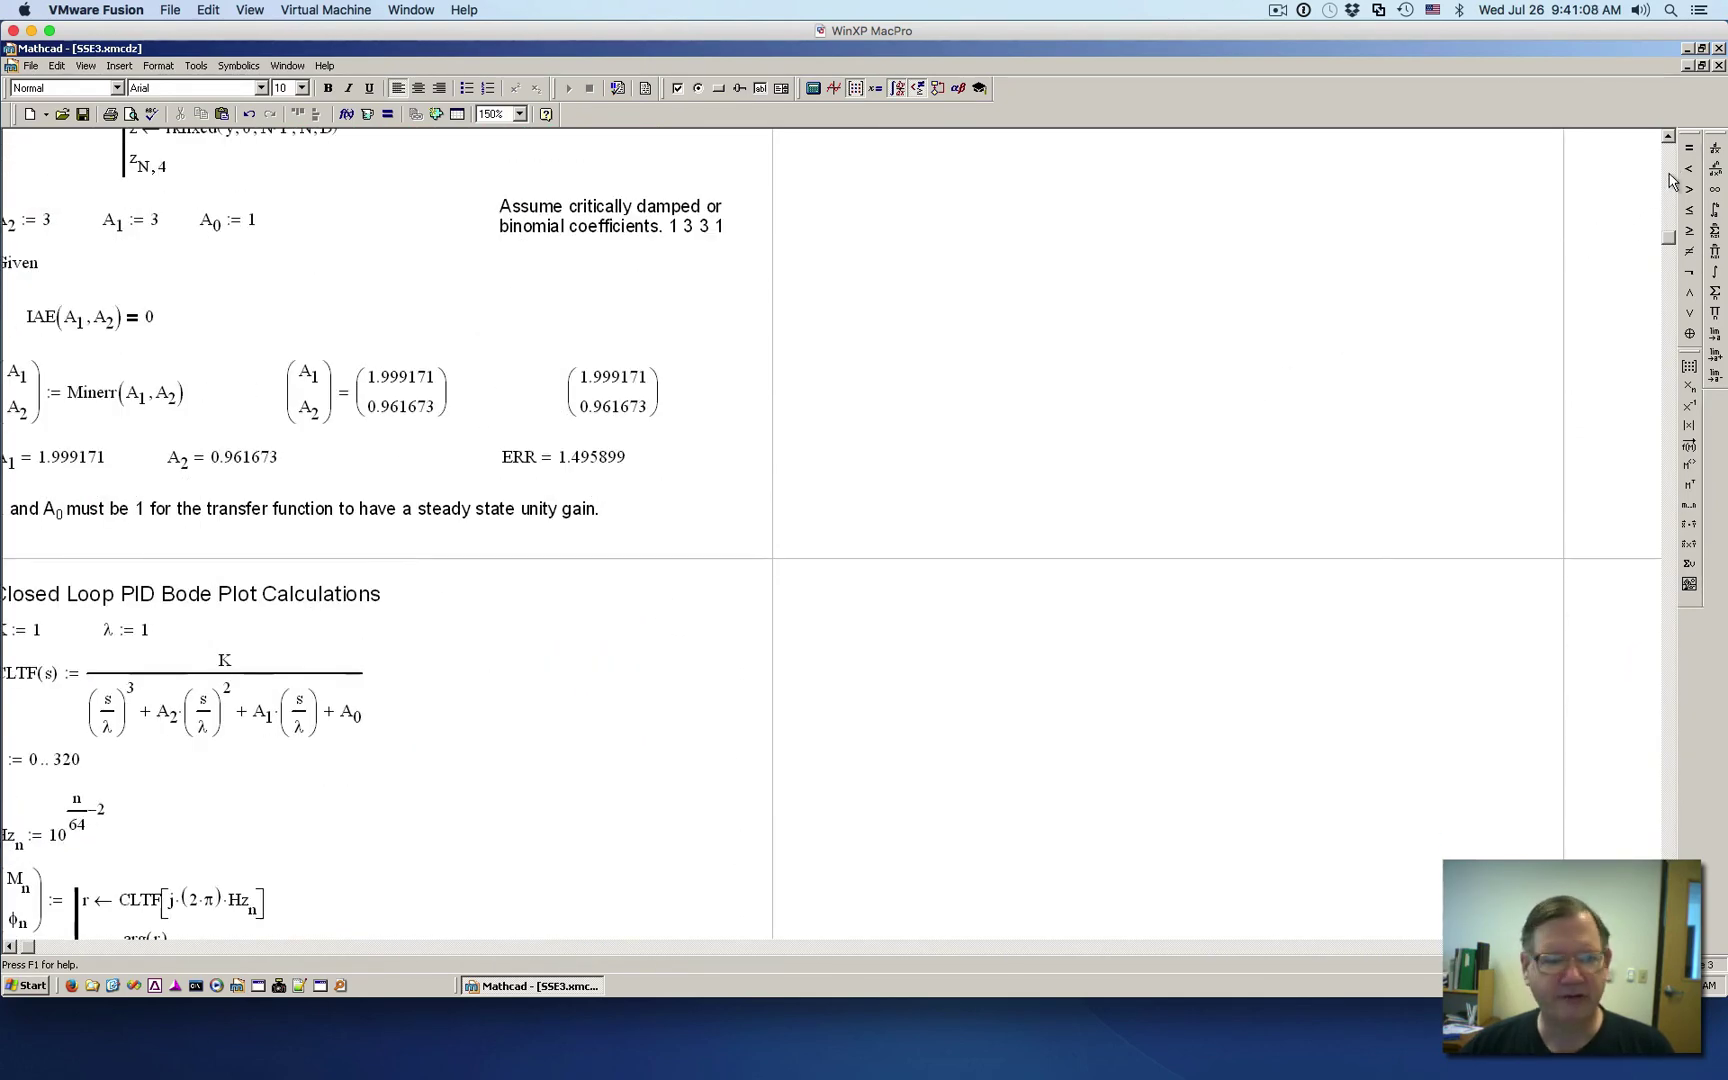
# - Multiply the squared error term (r − y0)² by t in the IAE(A1, A2) program's D(t, y) vector and recalculate the optimized coefficients
pyautogui.scroll(11, 1672, 180)
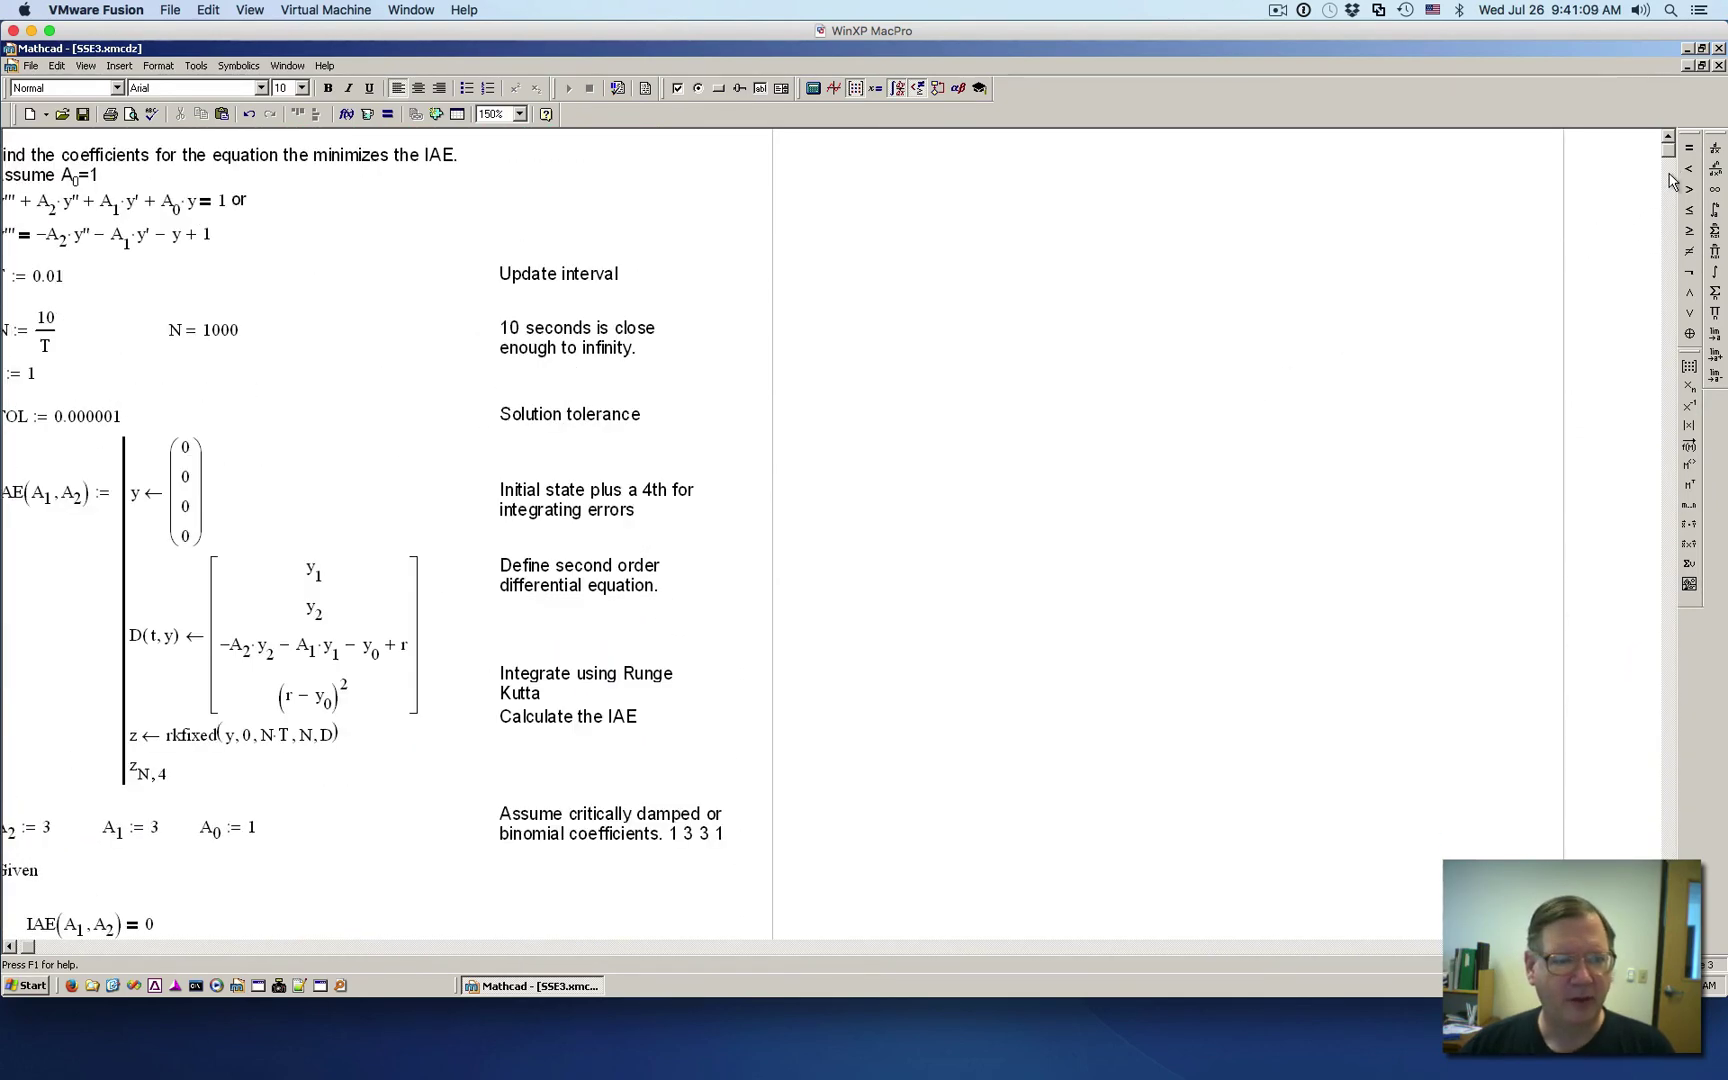
pyautogui.click(349, 703)
pyautogui.write('*t')
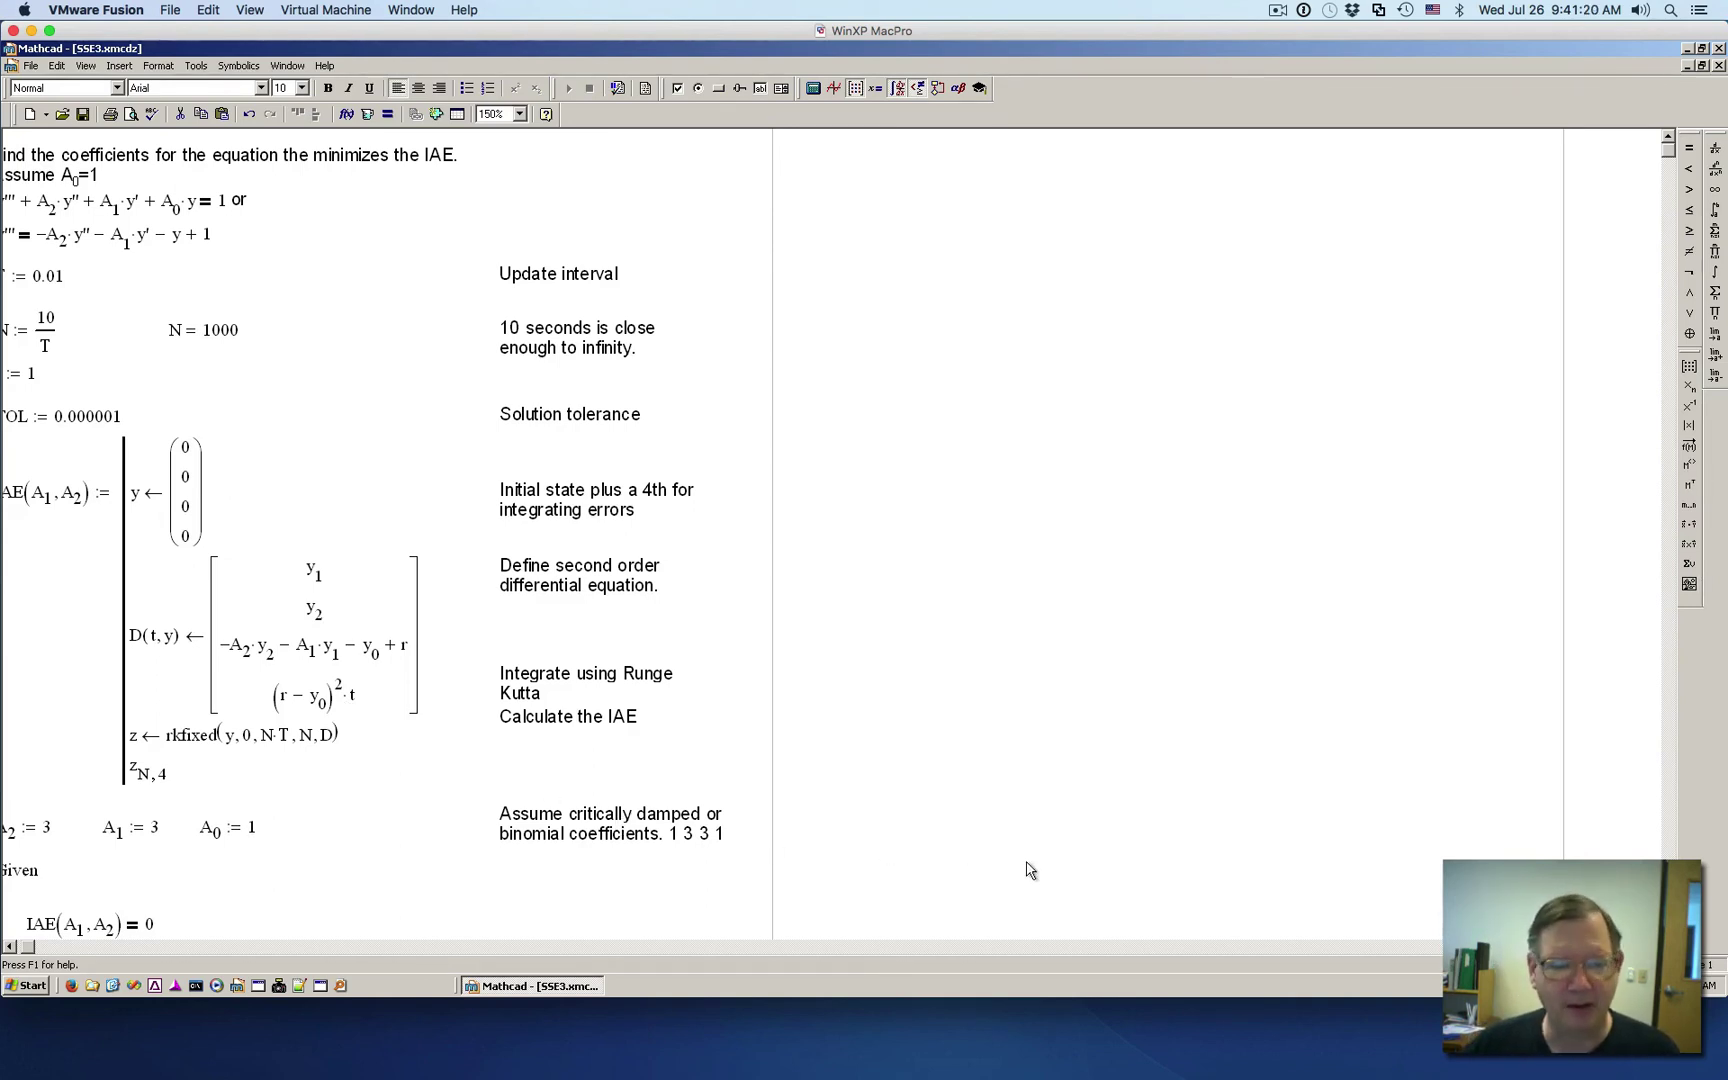
pyautogui.scroll(-10, 386, 535)
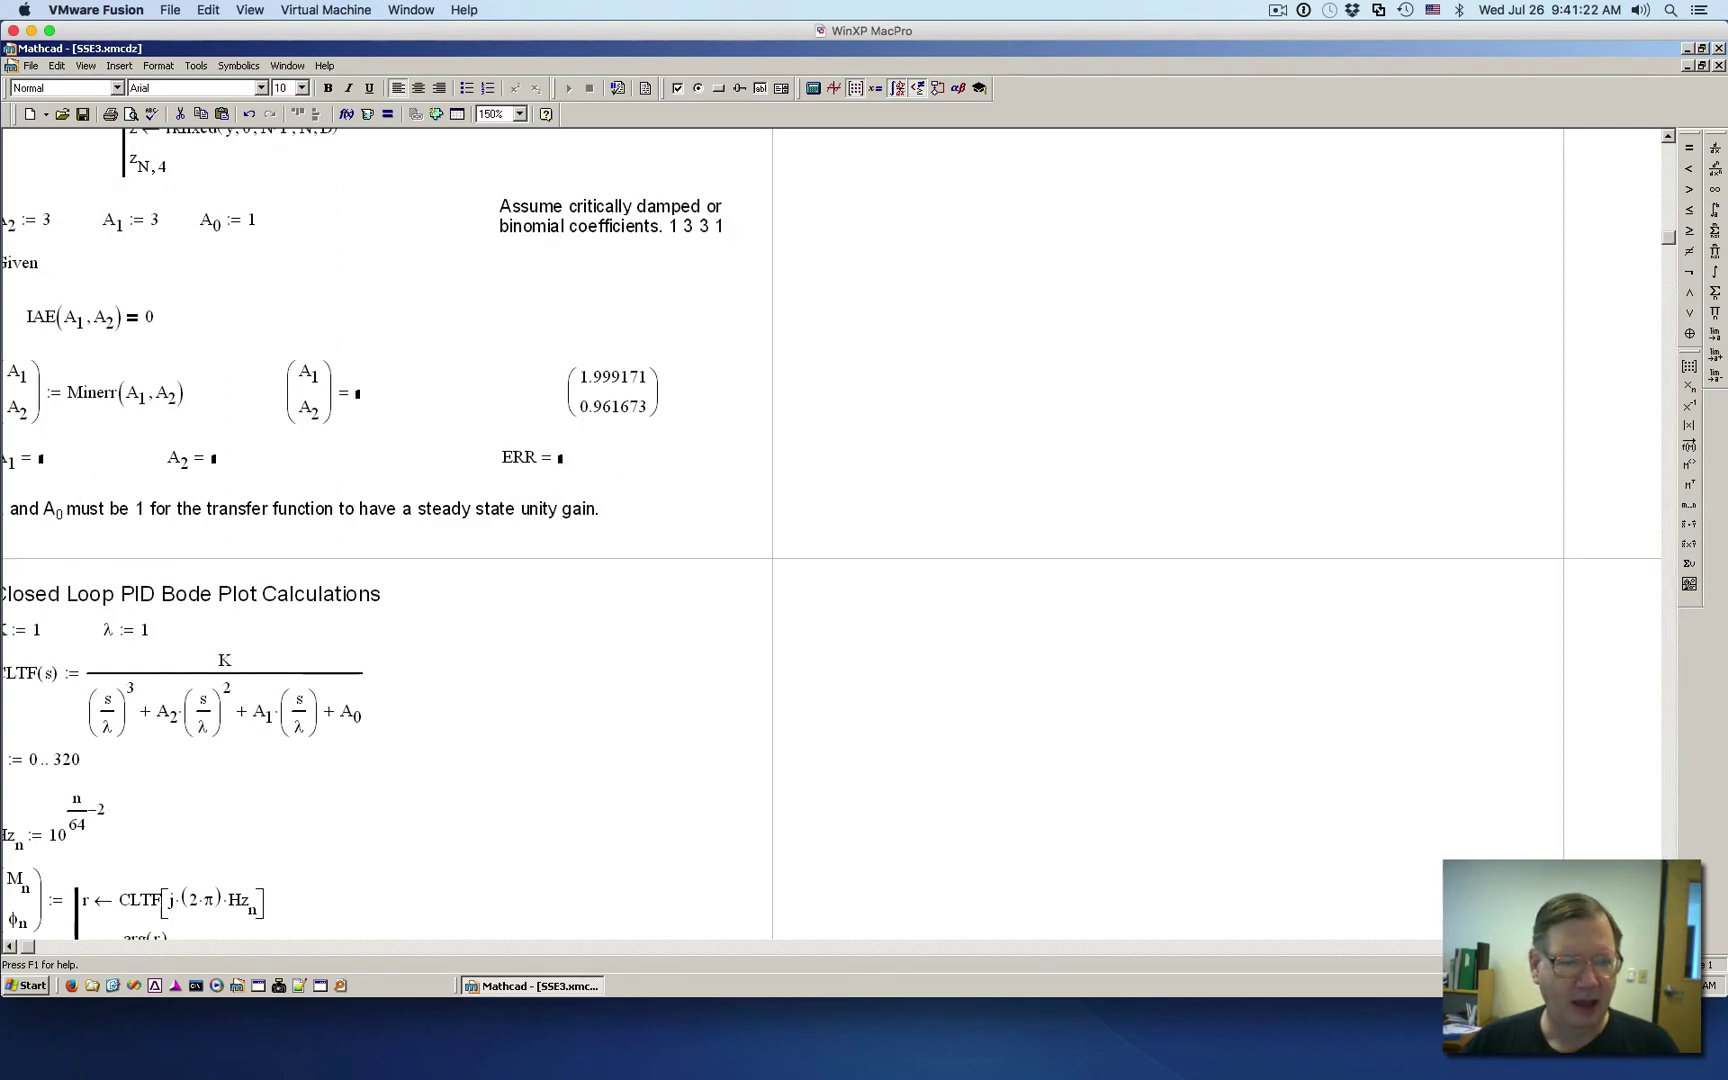
pyautogui.click(1440, 849)
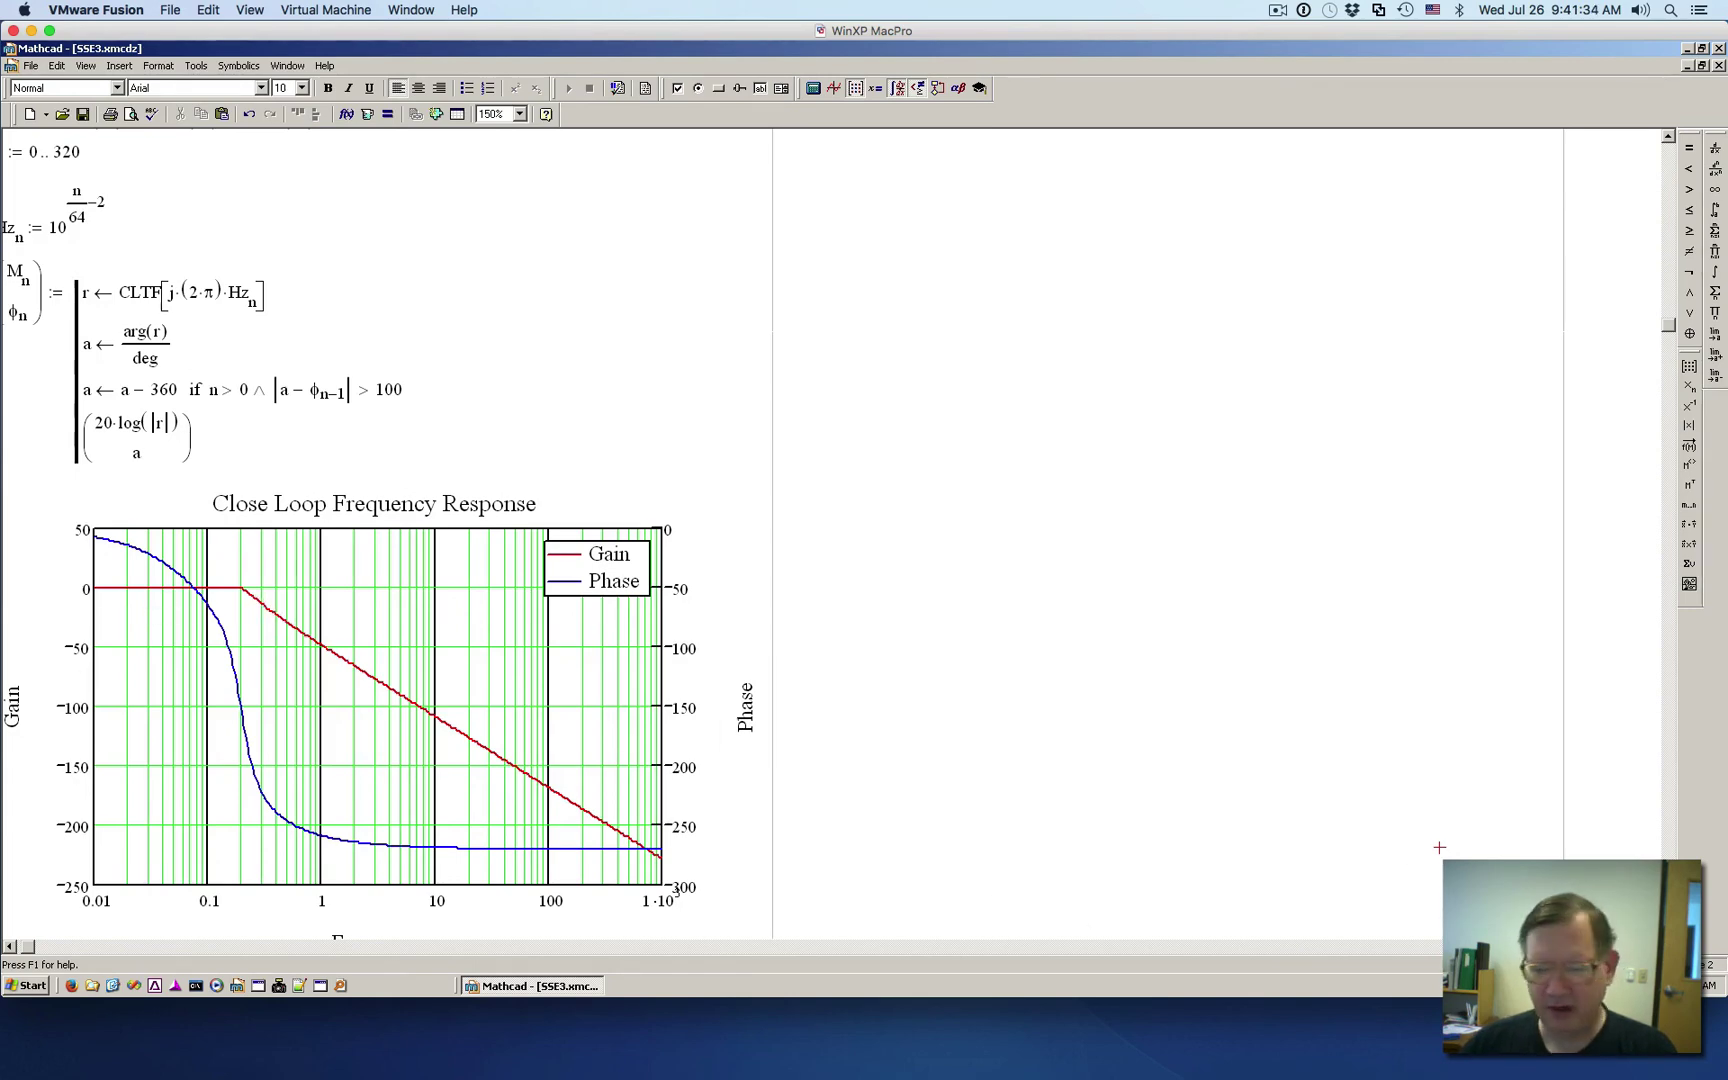
# - Review the recalculated bandwidth and closed loop poles, the verification parameters and the Third Order Minimum ISE response plot
pyautogui.scroll(-5, 895, 424)
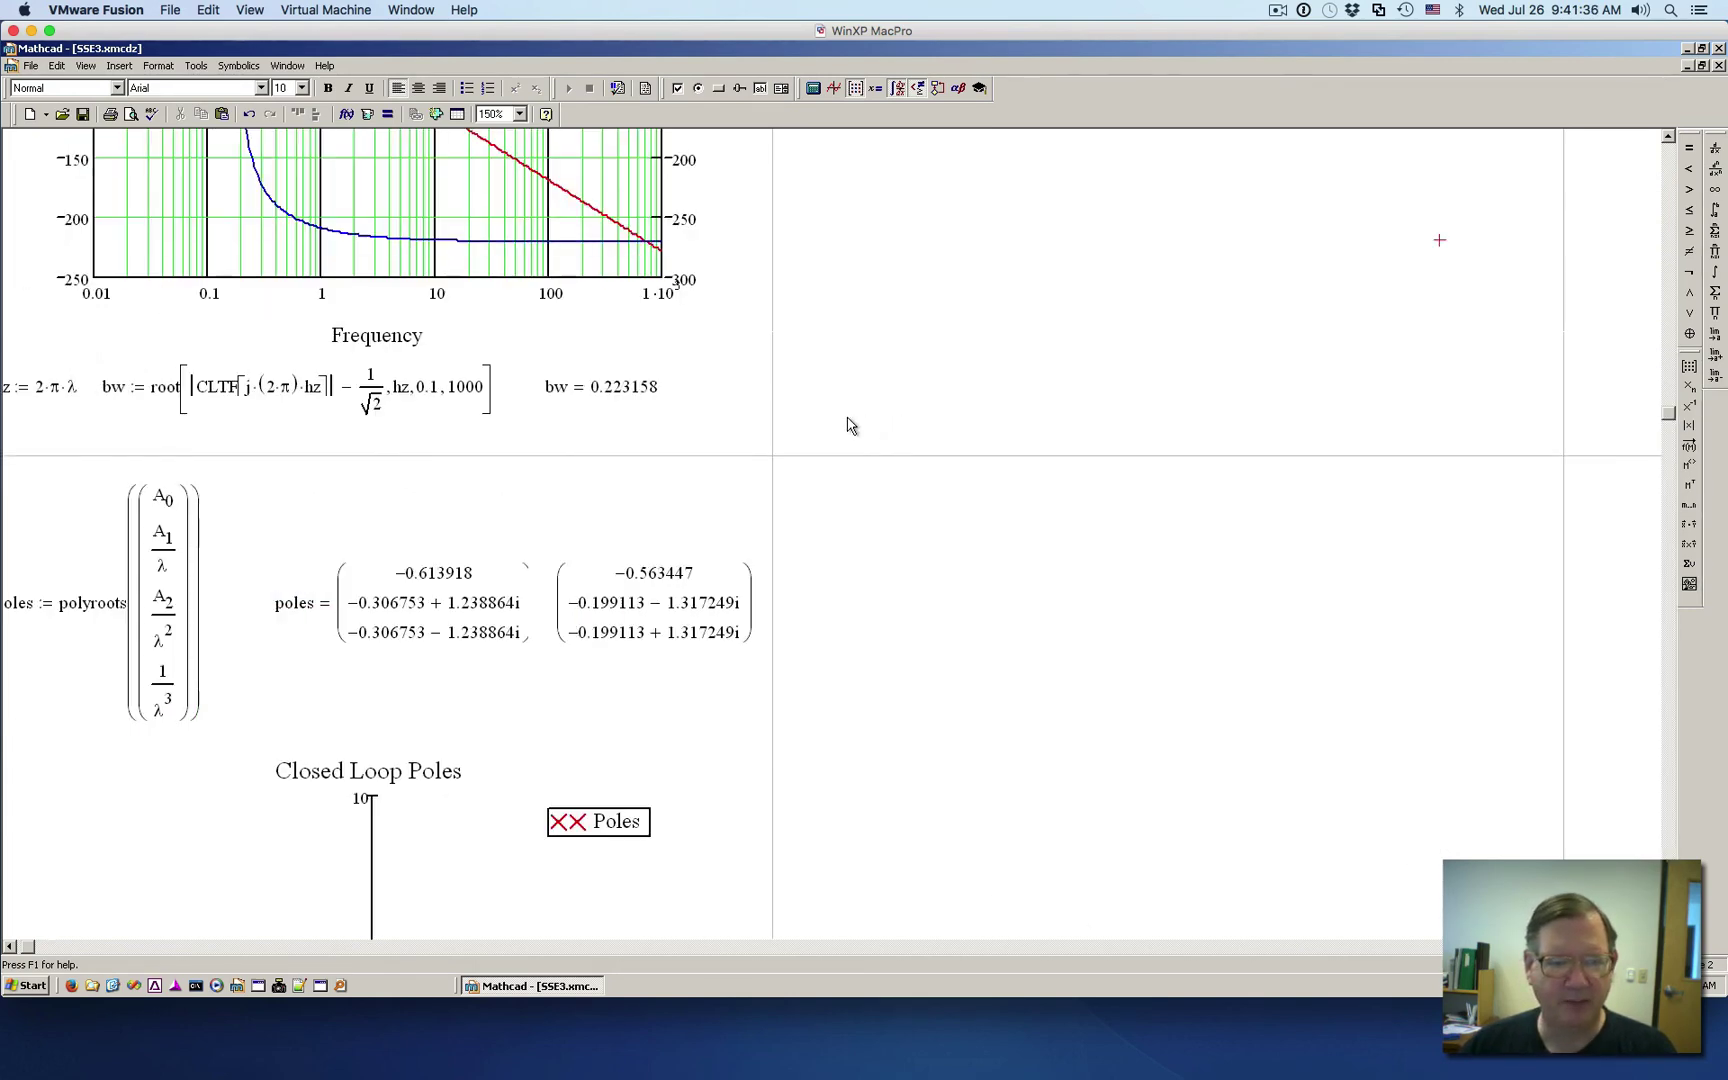
pyautogui.scroll(-5, 1245, 702)
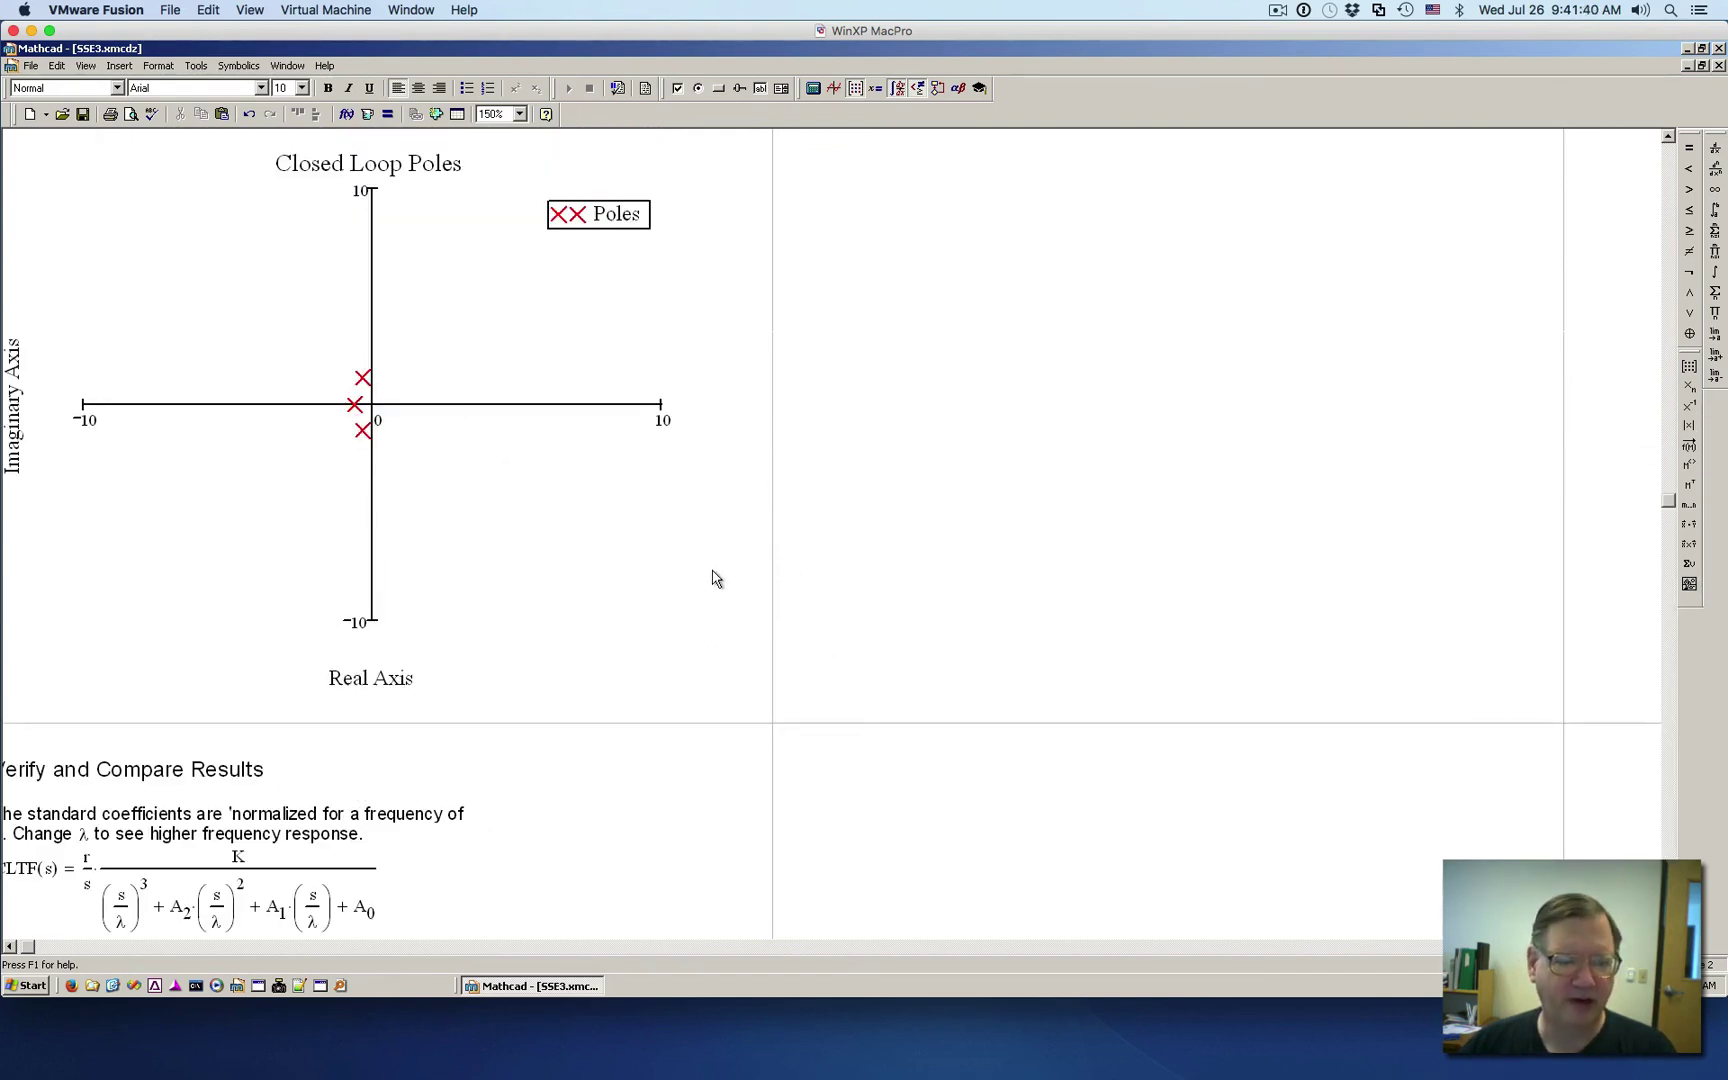
pyautogui.scroll(-6, 830, 530)
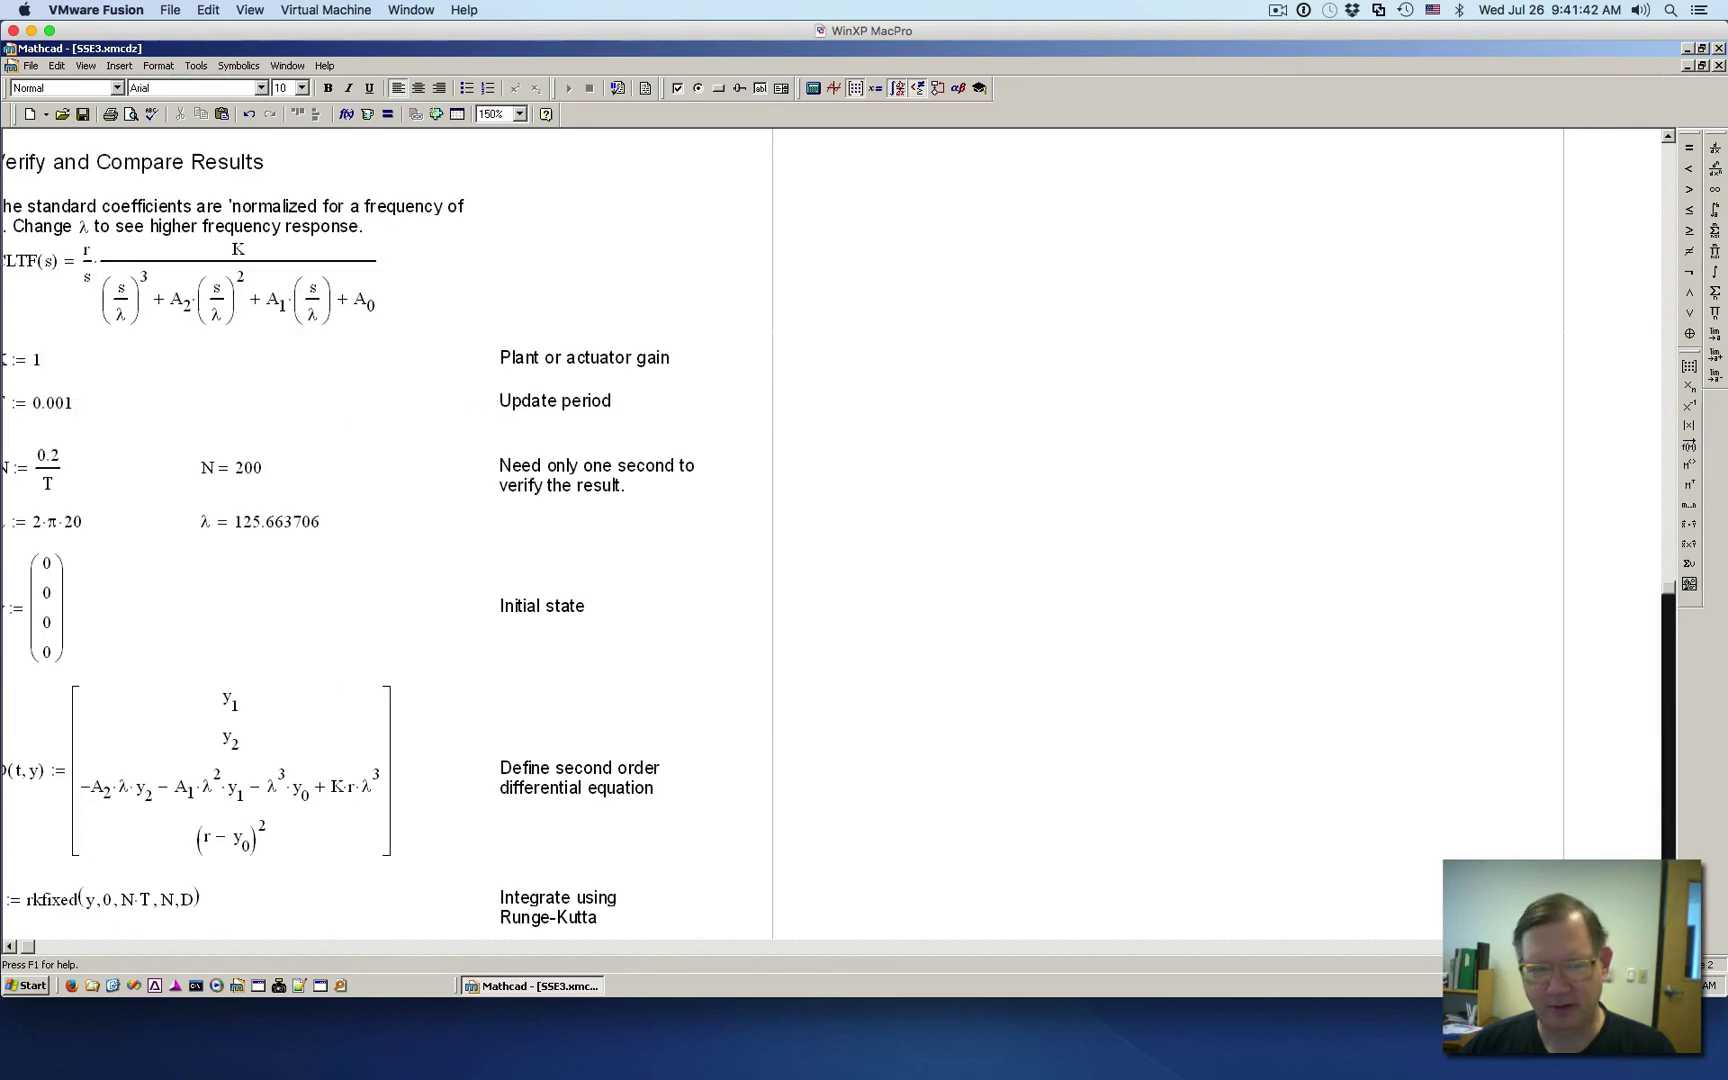
pyautogui.scroll(-5, 830, 530)
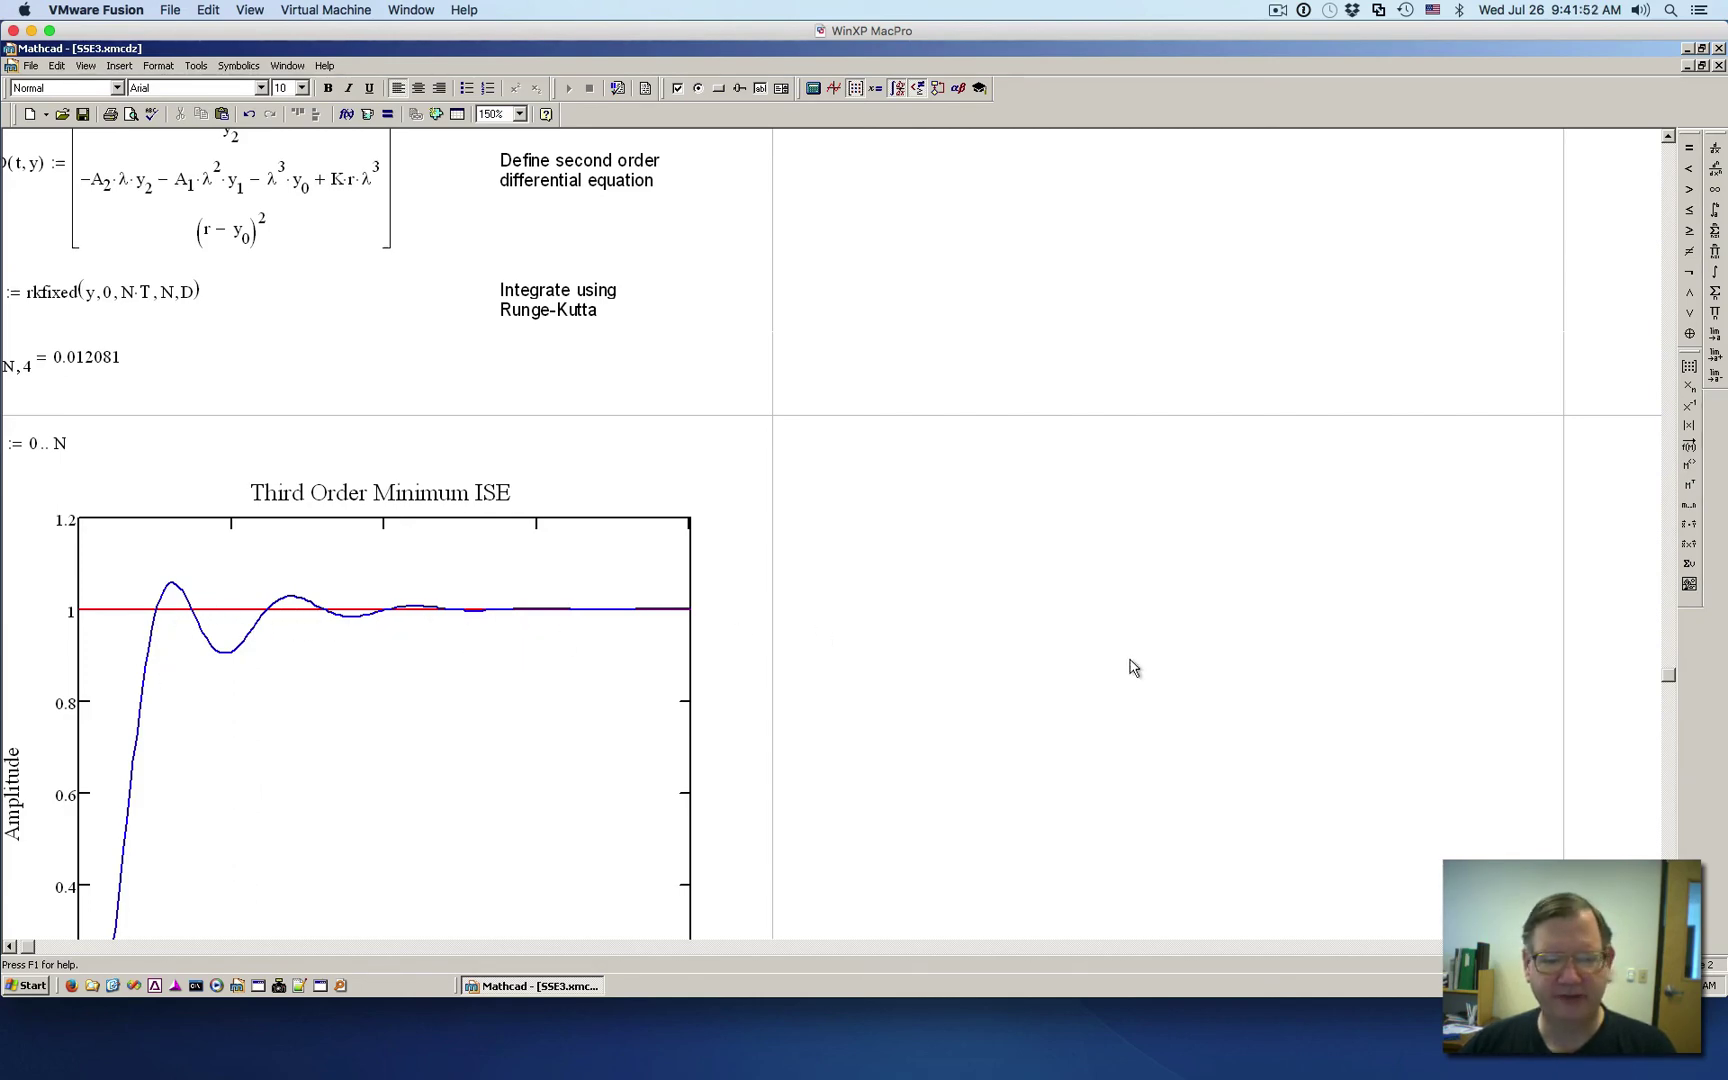
# - Examine the PID closed loop transfer function and how equating its coefficients yields the symbolic Ki, Kp and Kd solutions
pyautogui.scroll(-15, 1459, 847)
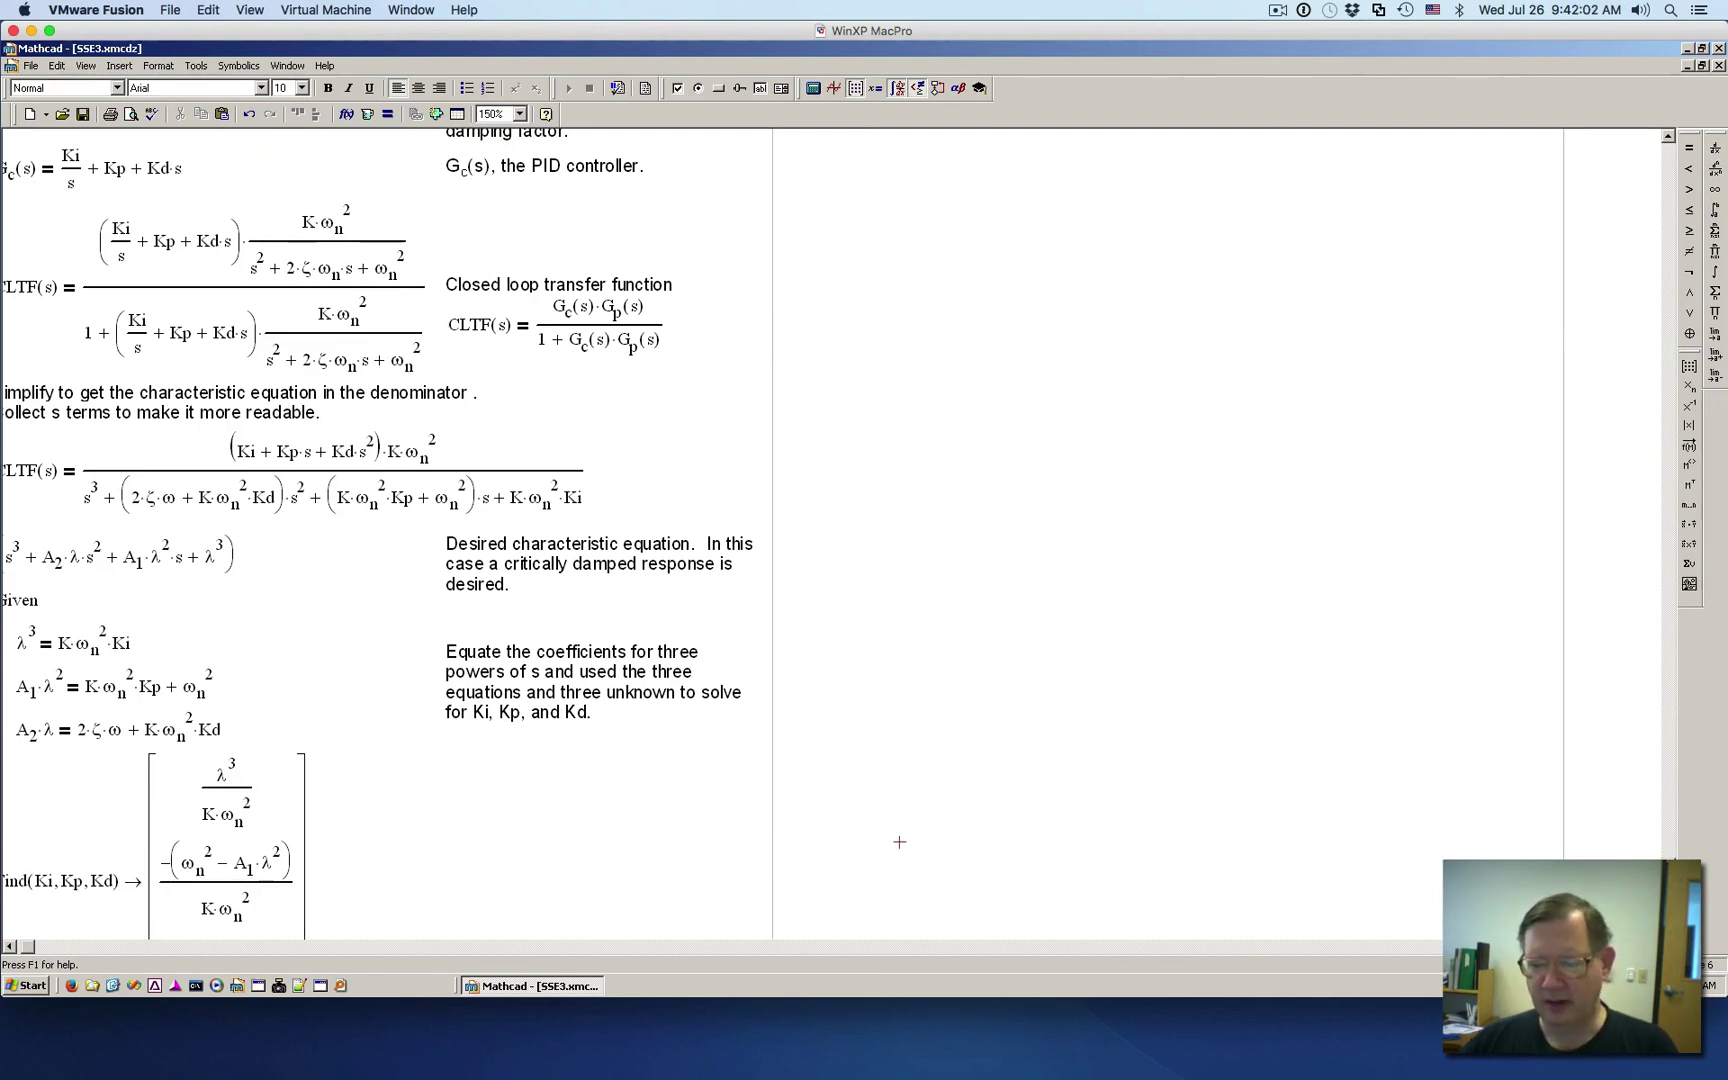
pyautogui.scroll(-5, 1323, 578)
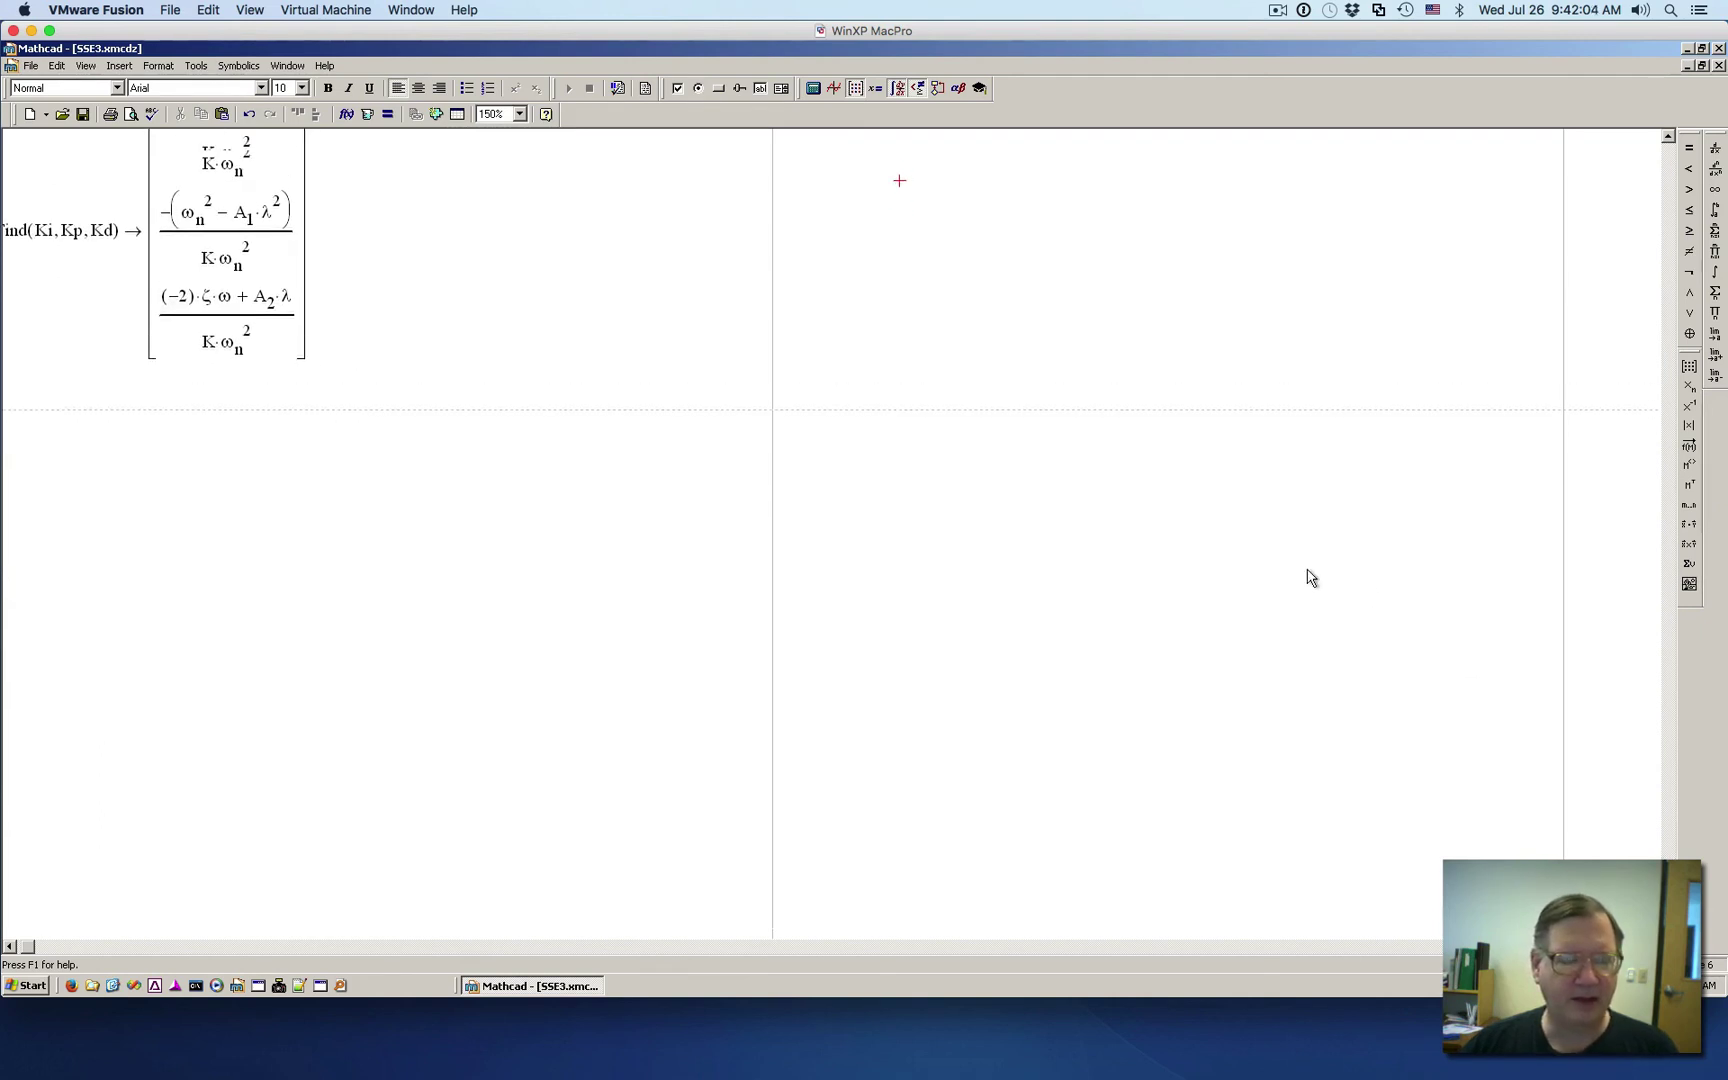
pyautogui.scroll(1, 1320, 578)
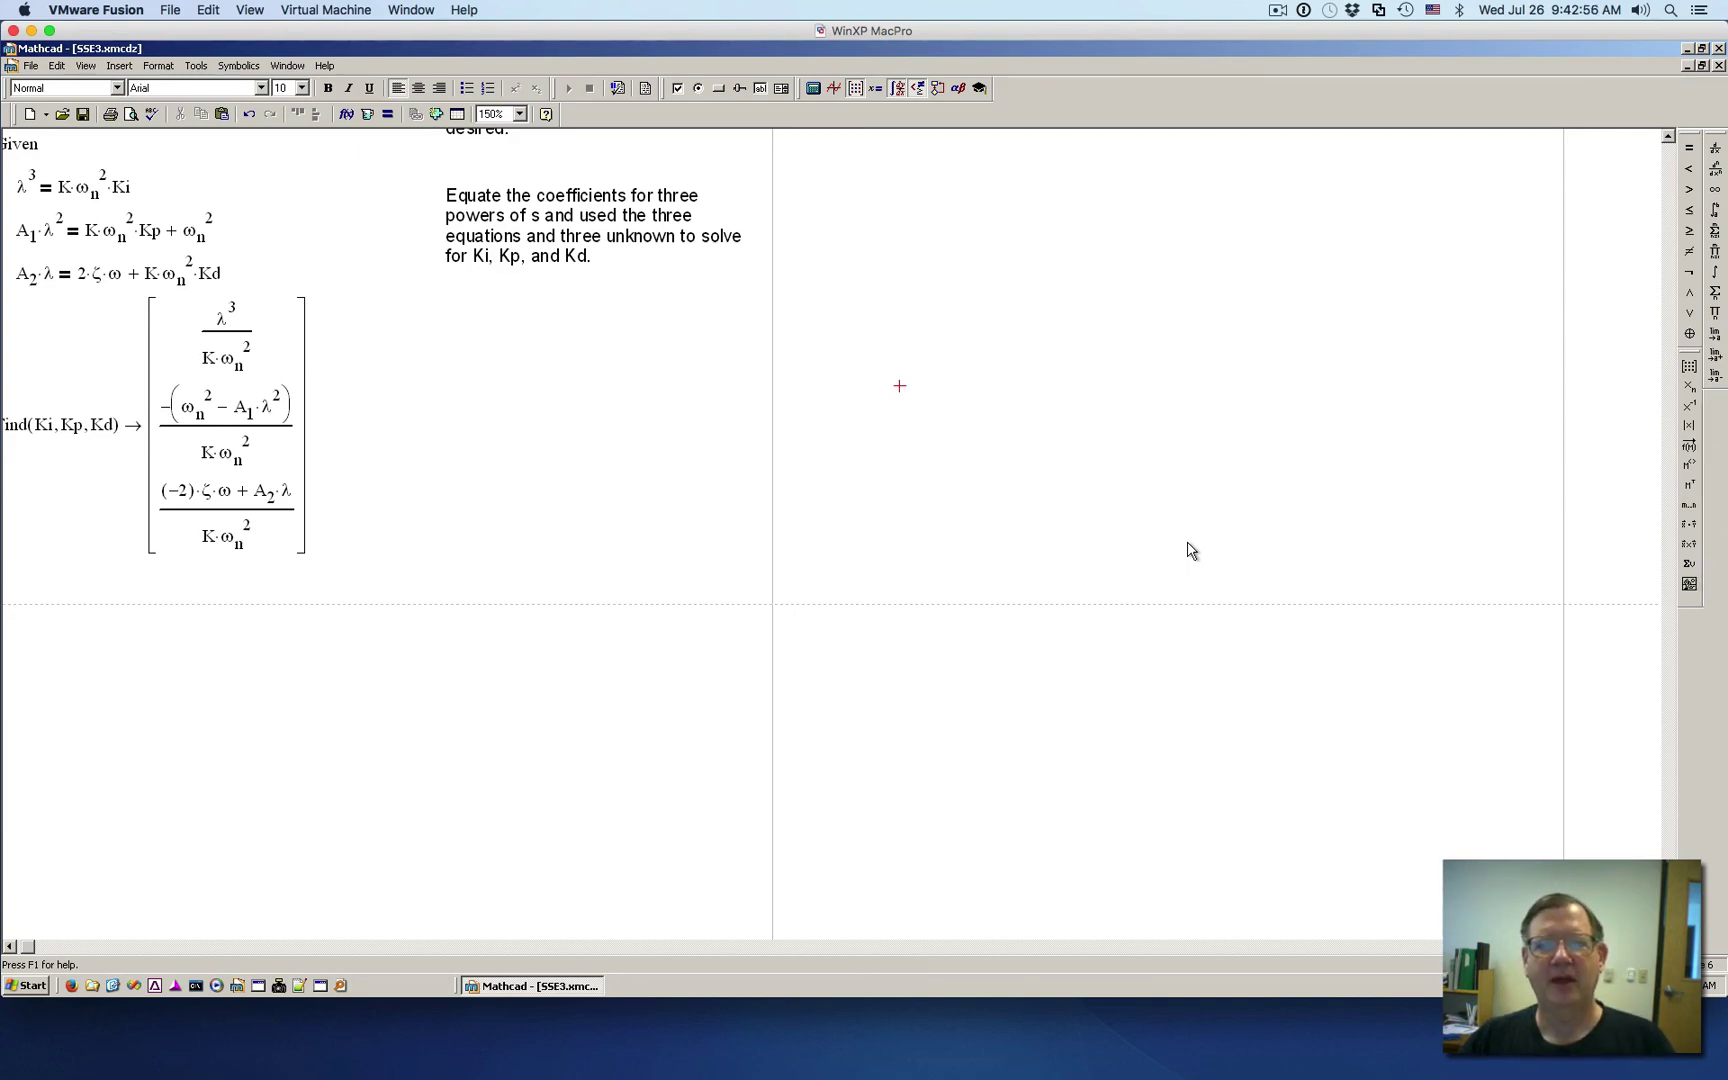
pyautogui.scroll(1, 1212, 540)
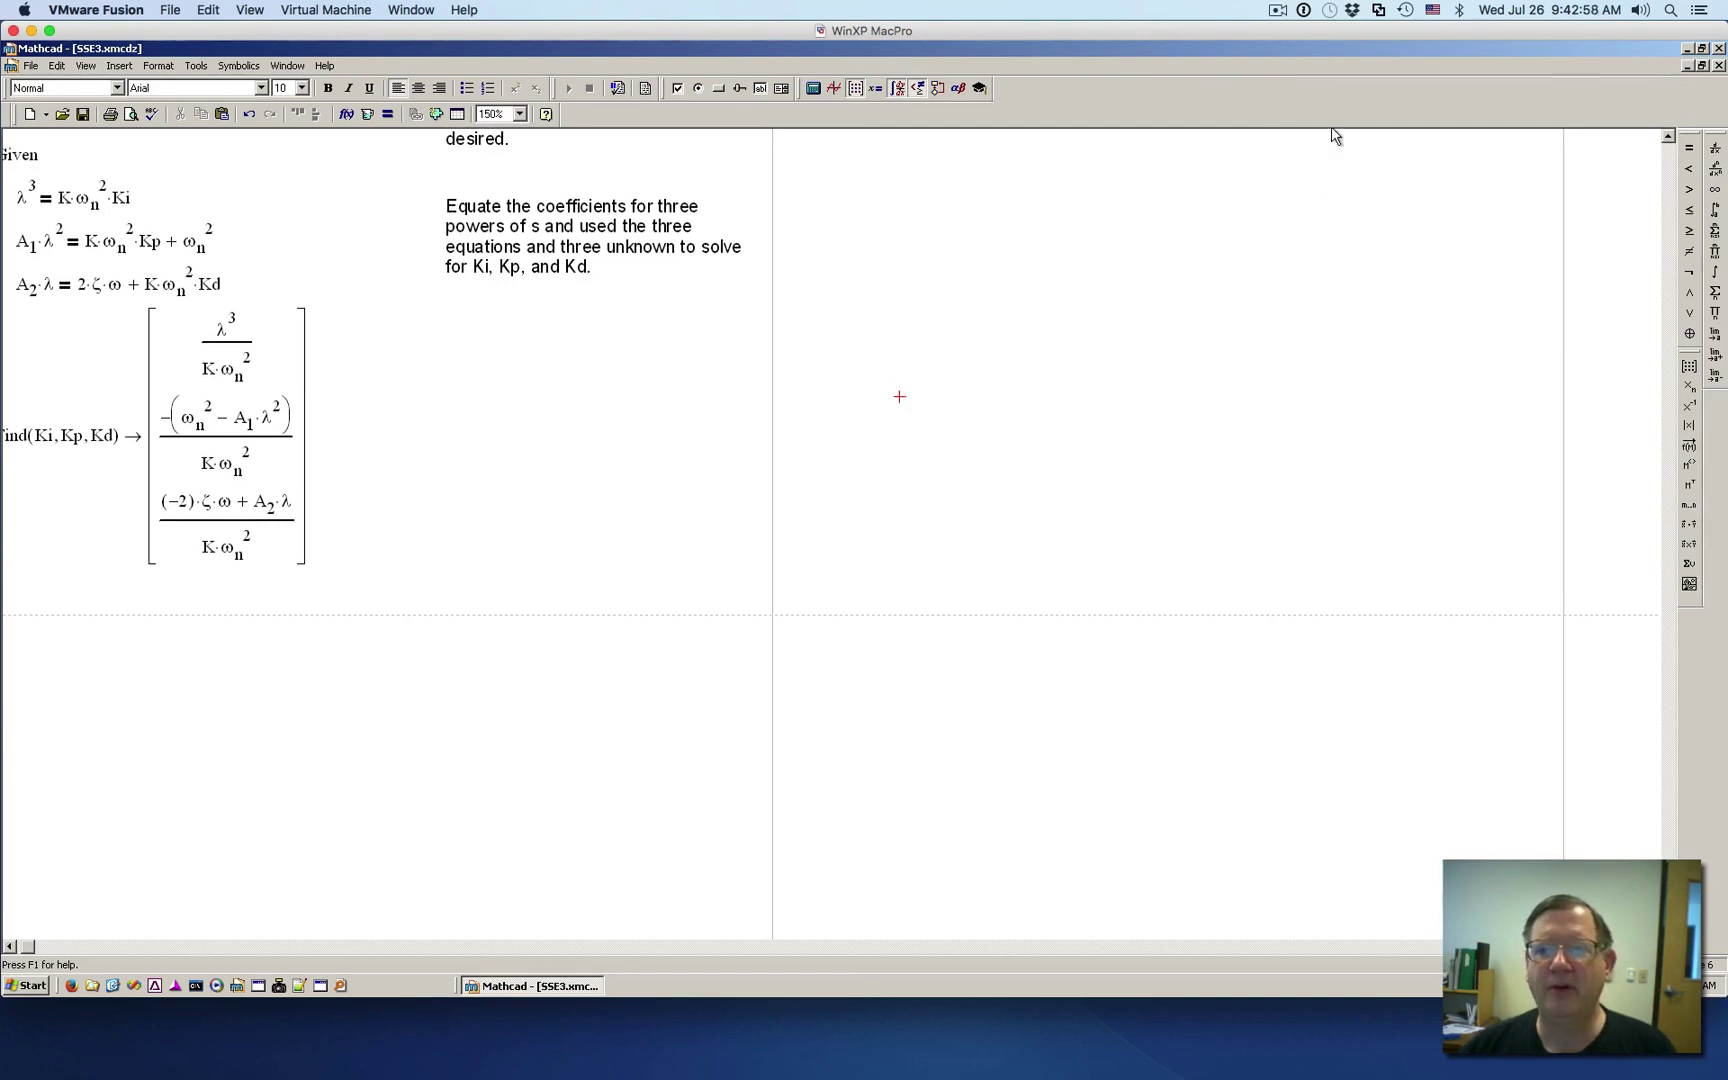
pyautogui.click(1278, 11)
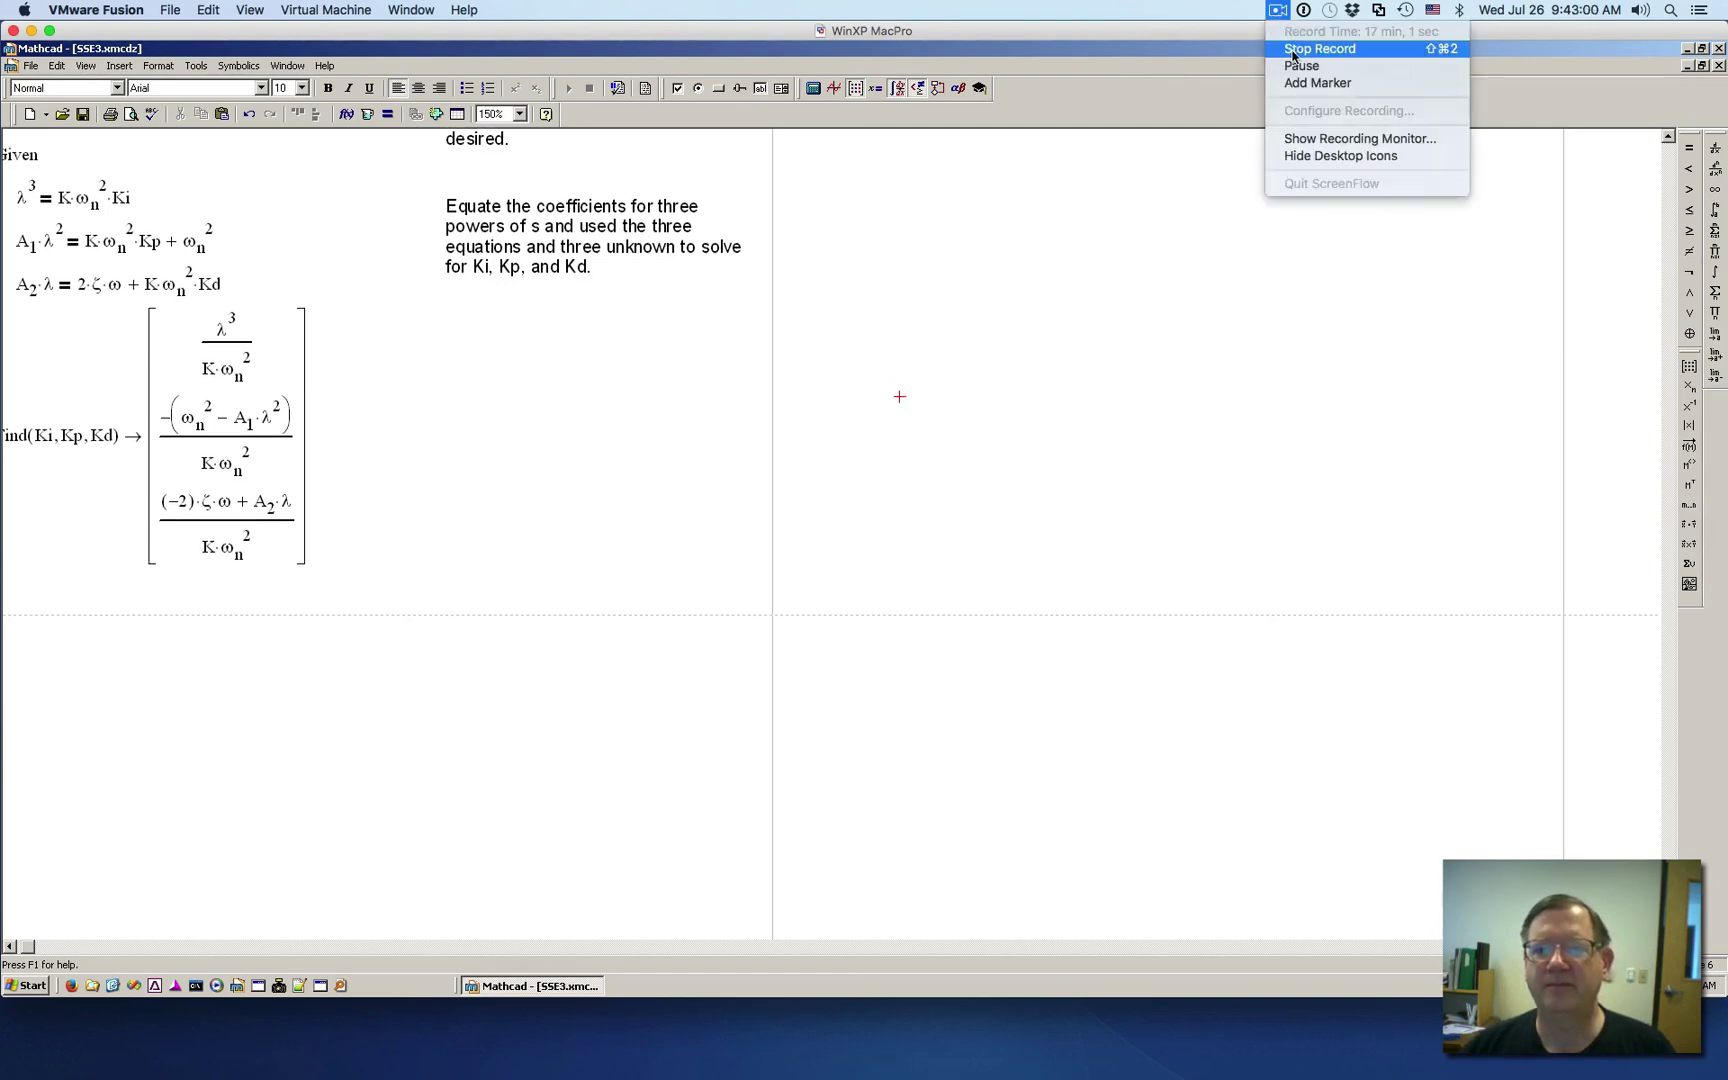